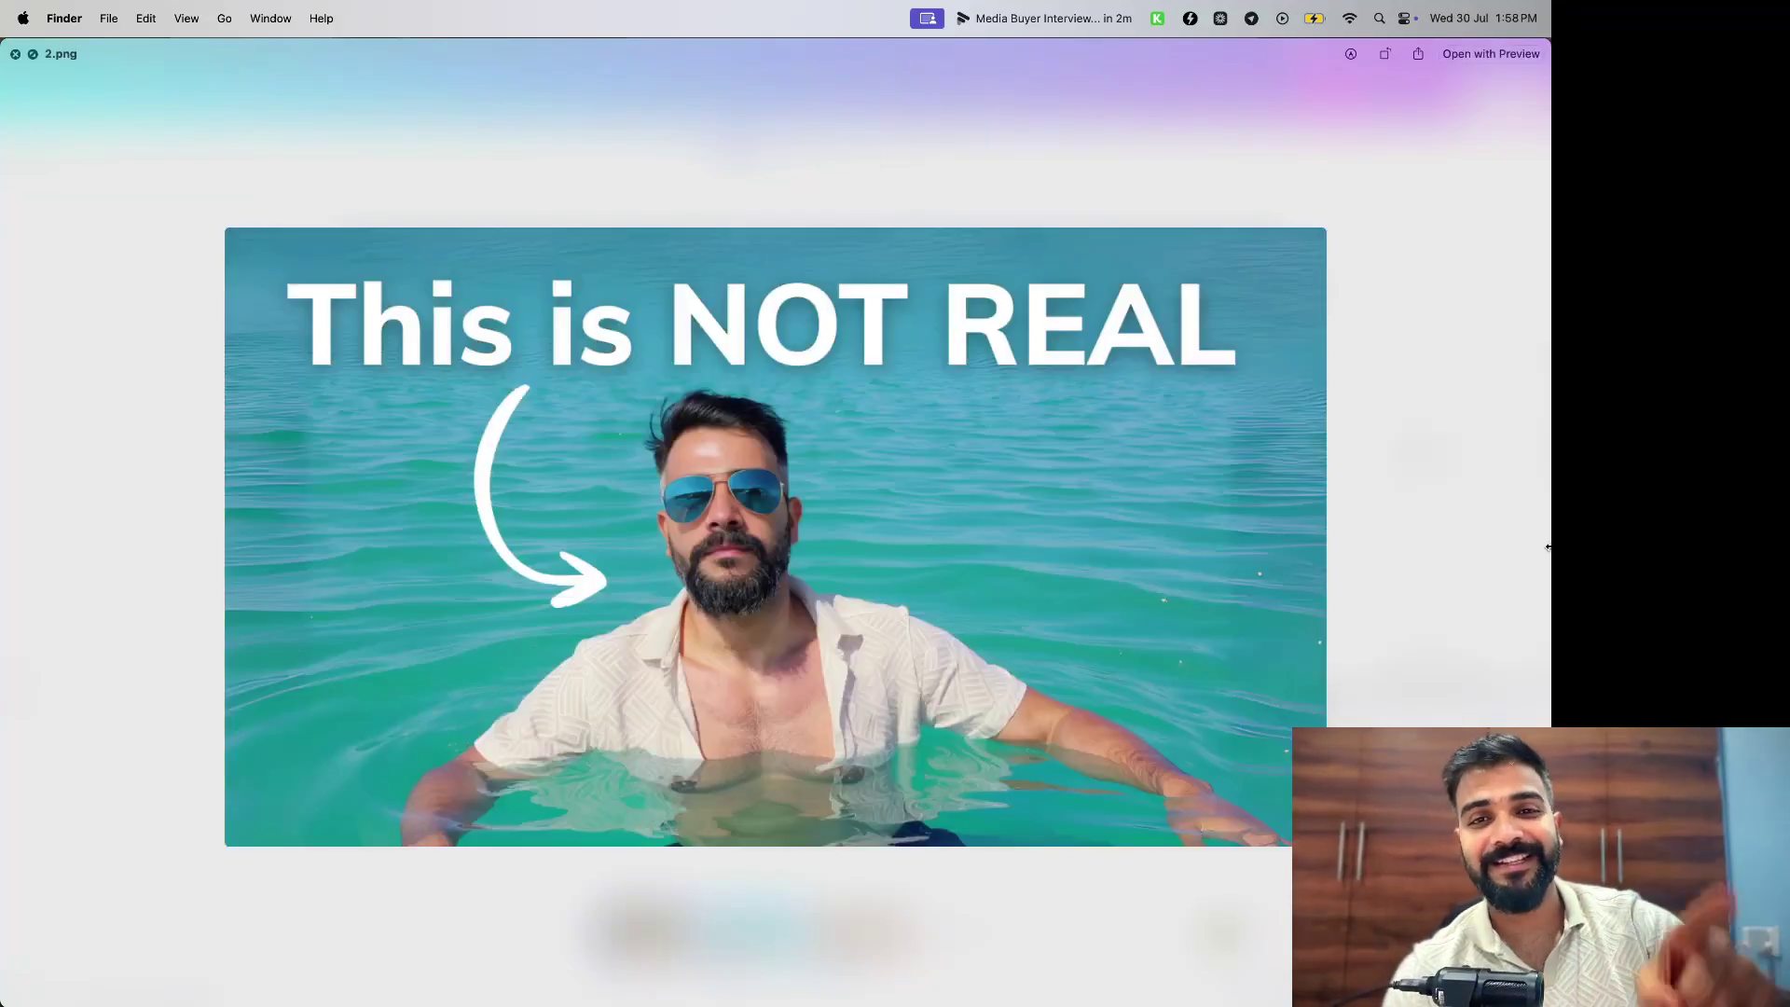
key("Right")
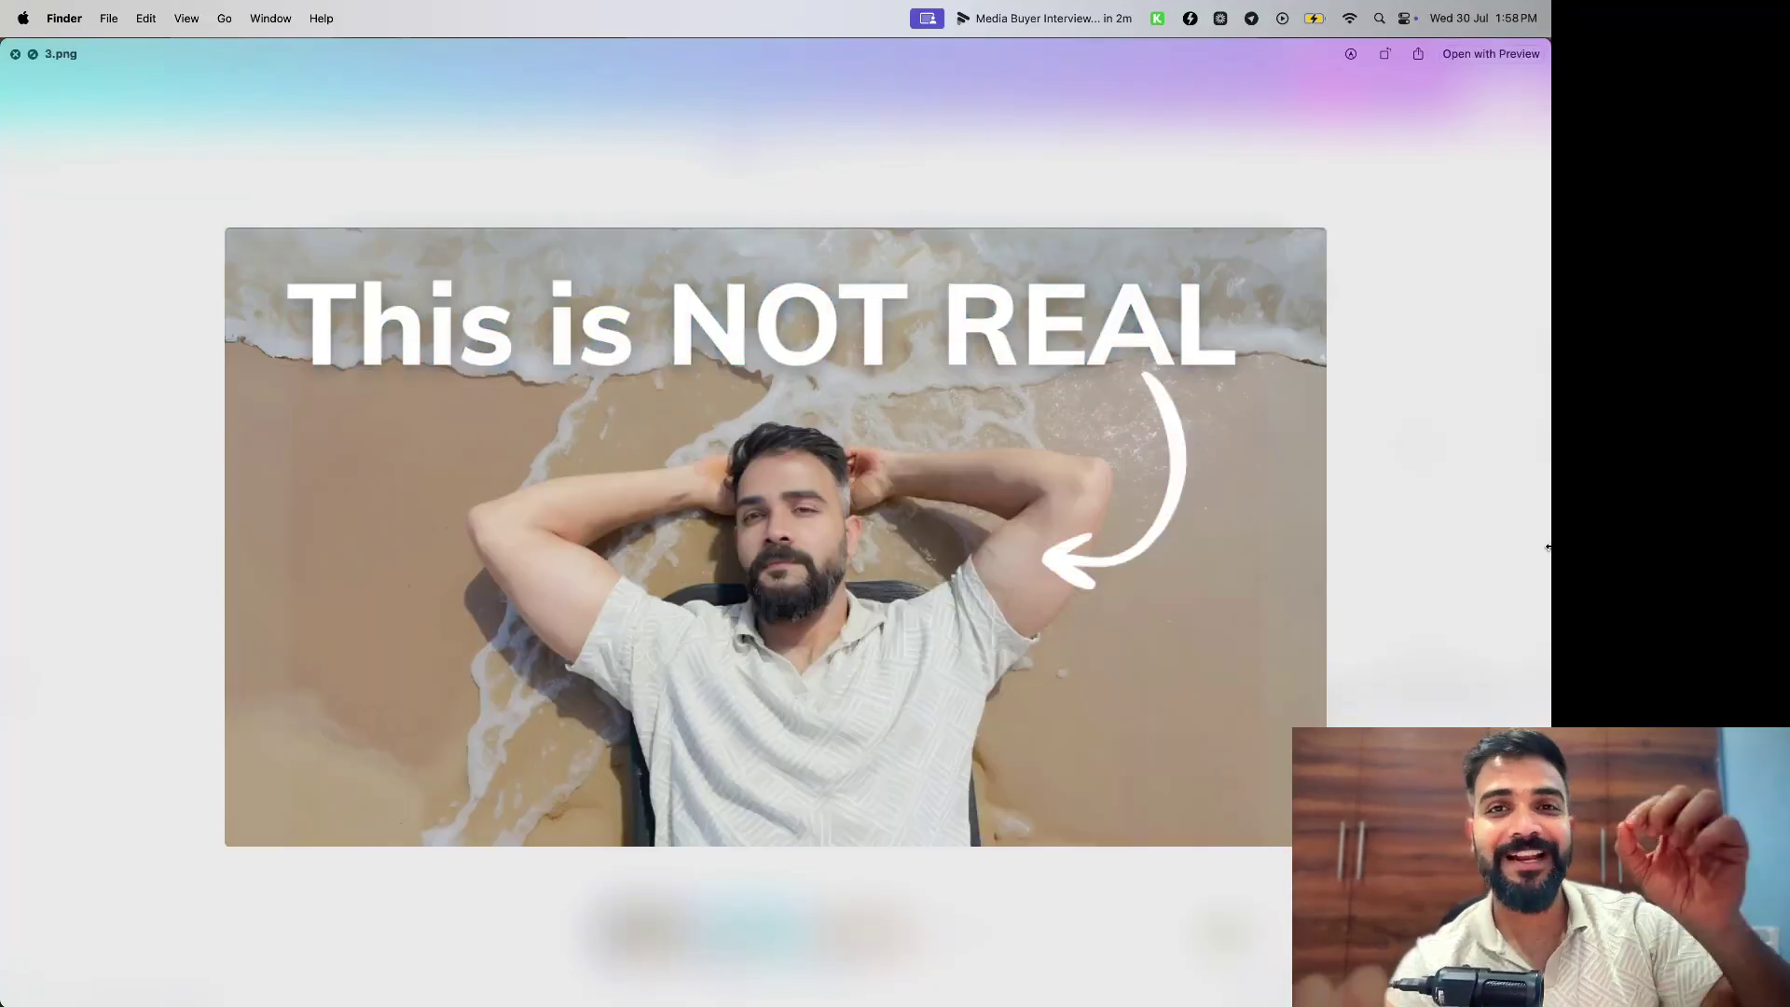
Step the Quick Look preview from the sea thumbnail 2.png to the beach thumbnail 3.png
mouse_move(37, 741)
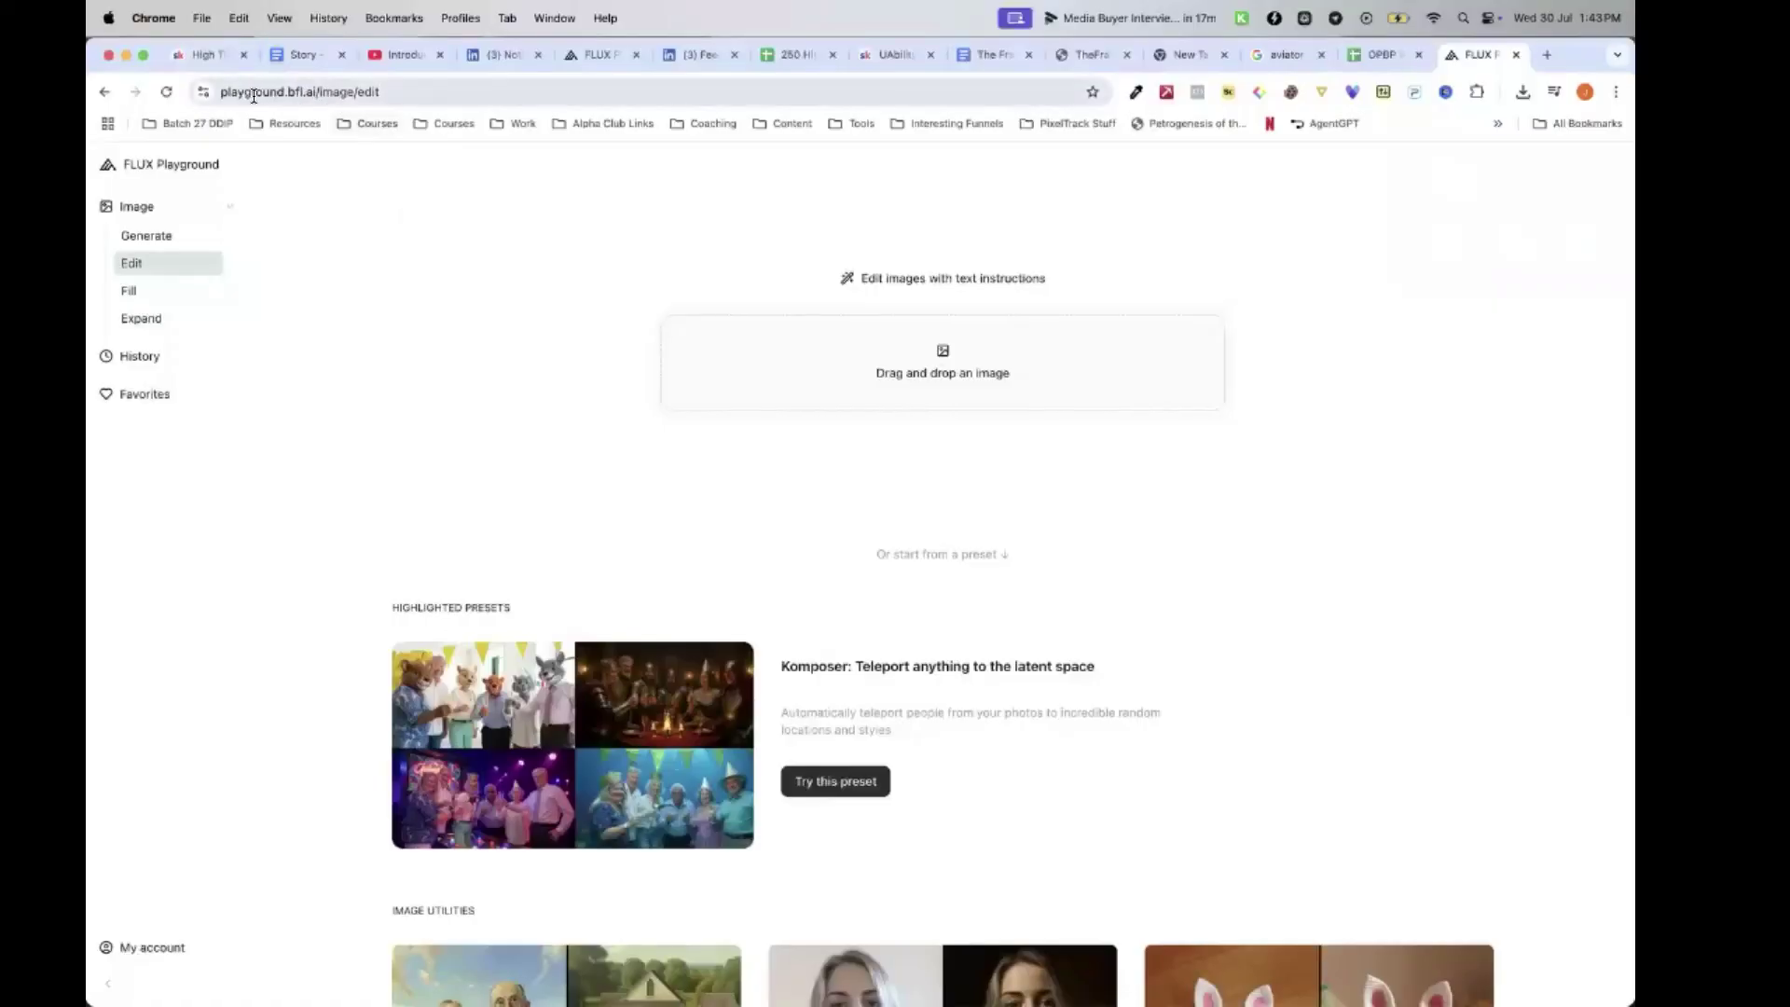
Load the FLUX Playground home page in a new Incognito window using the copied address
left_click(244, 93)
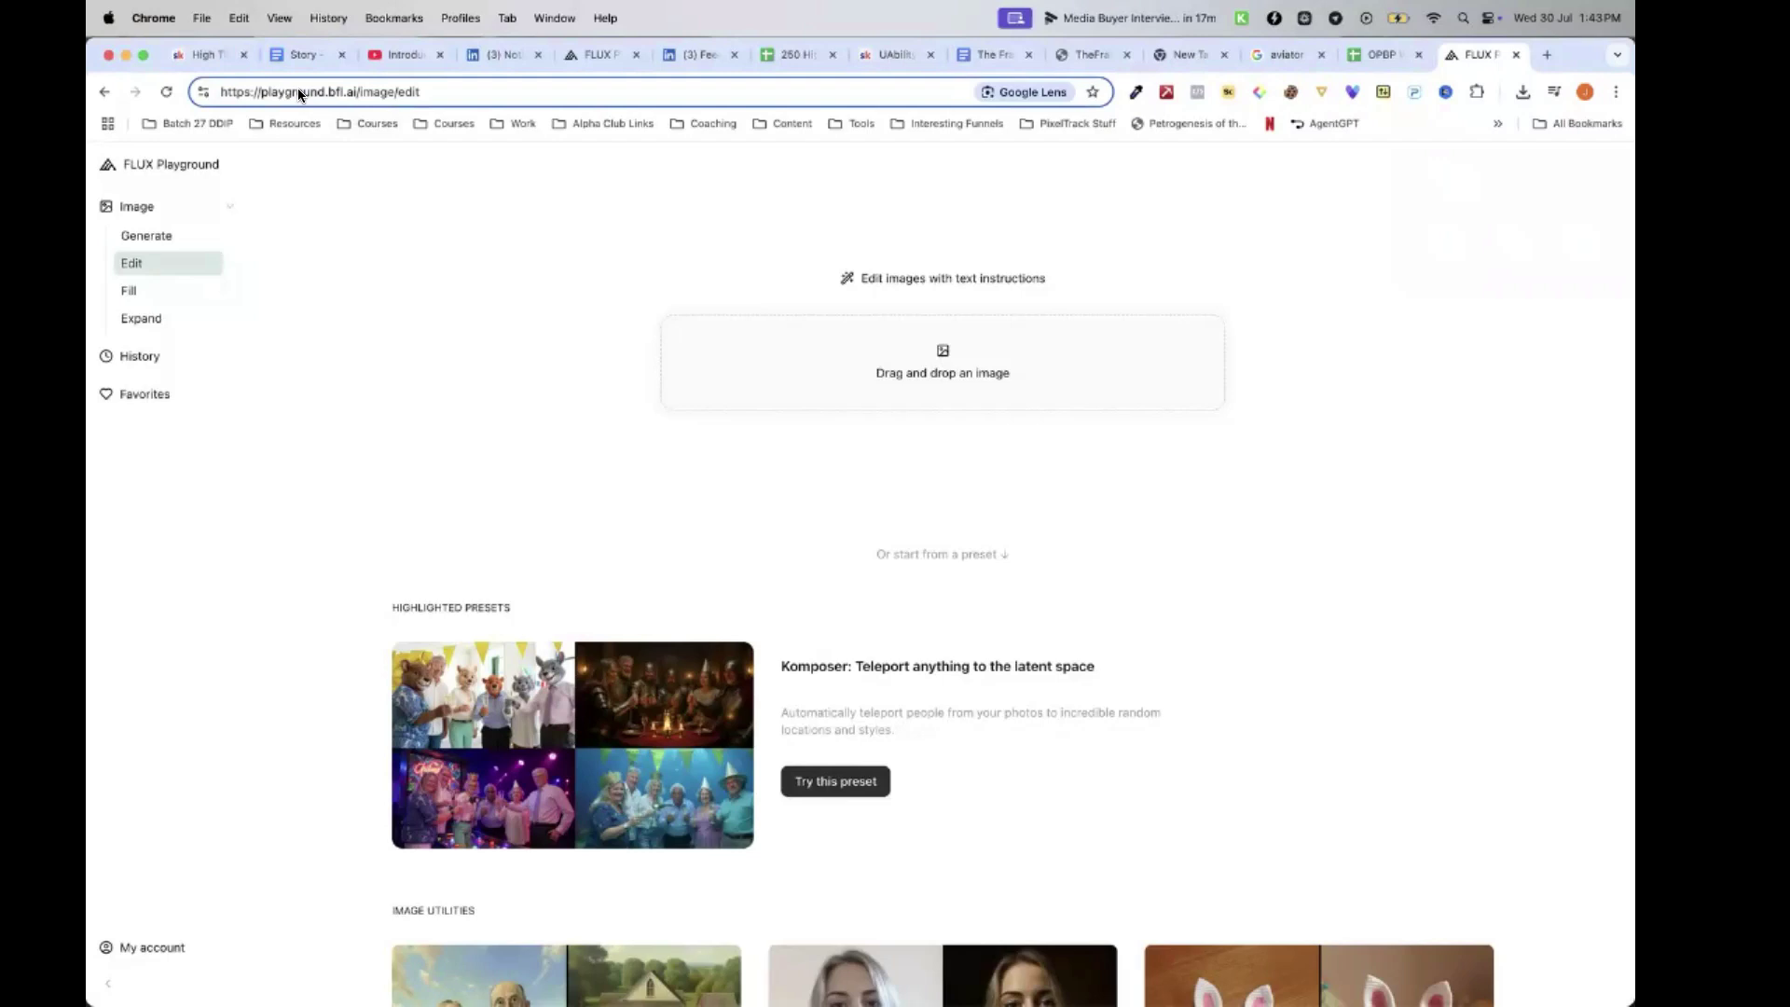
key("super+c")
left_click(263, 91)
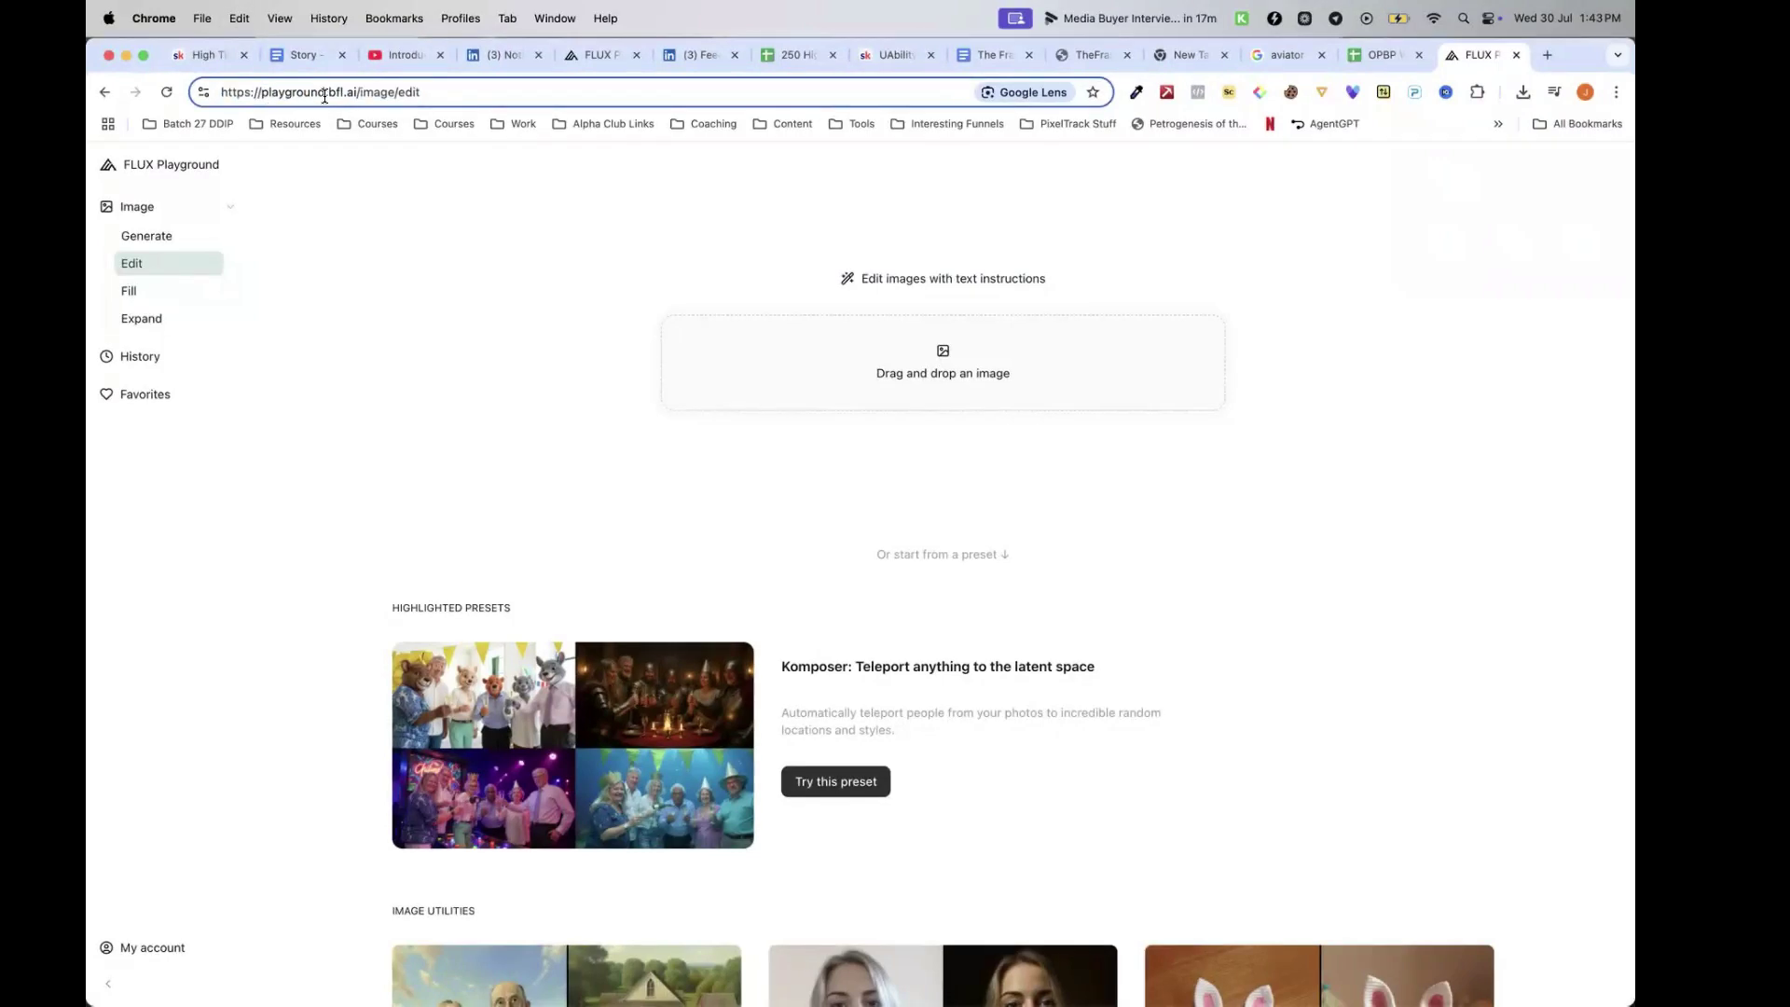
key("super+a")
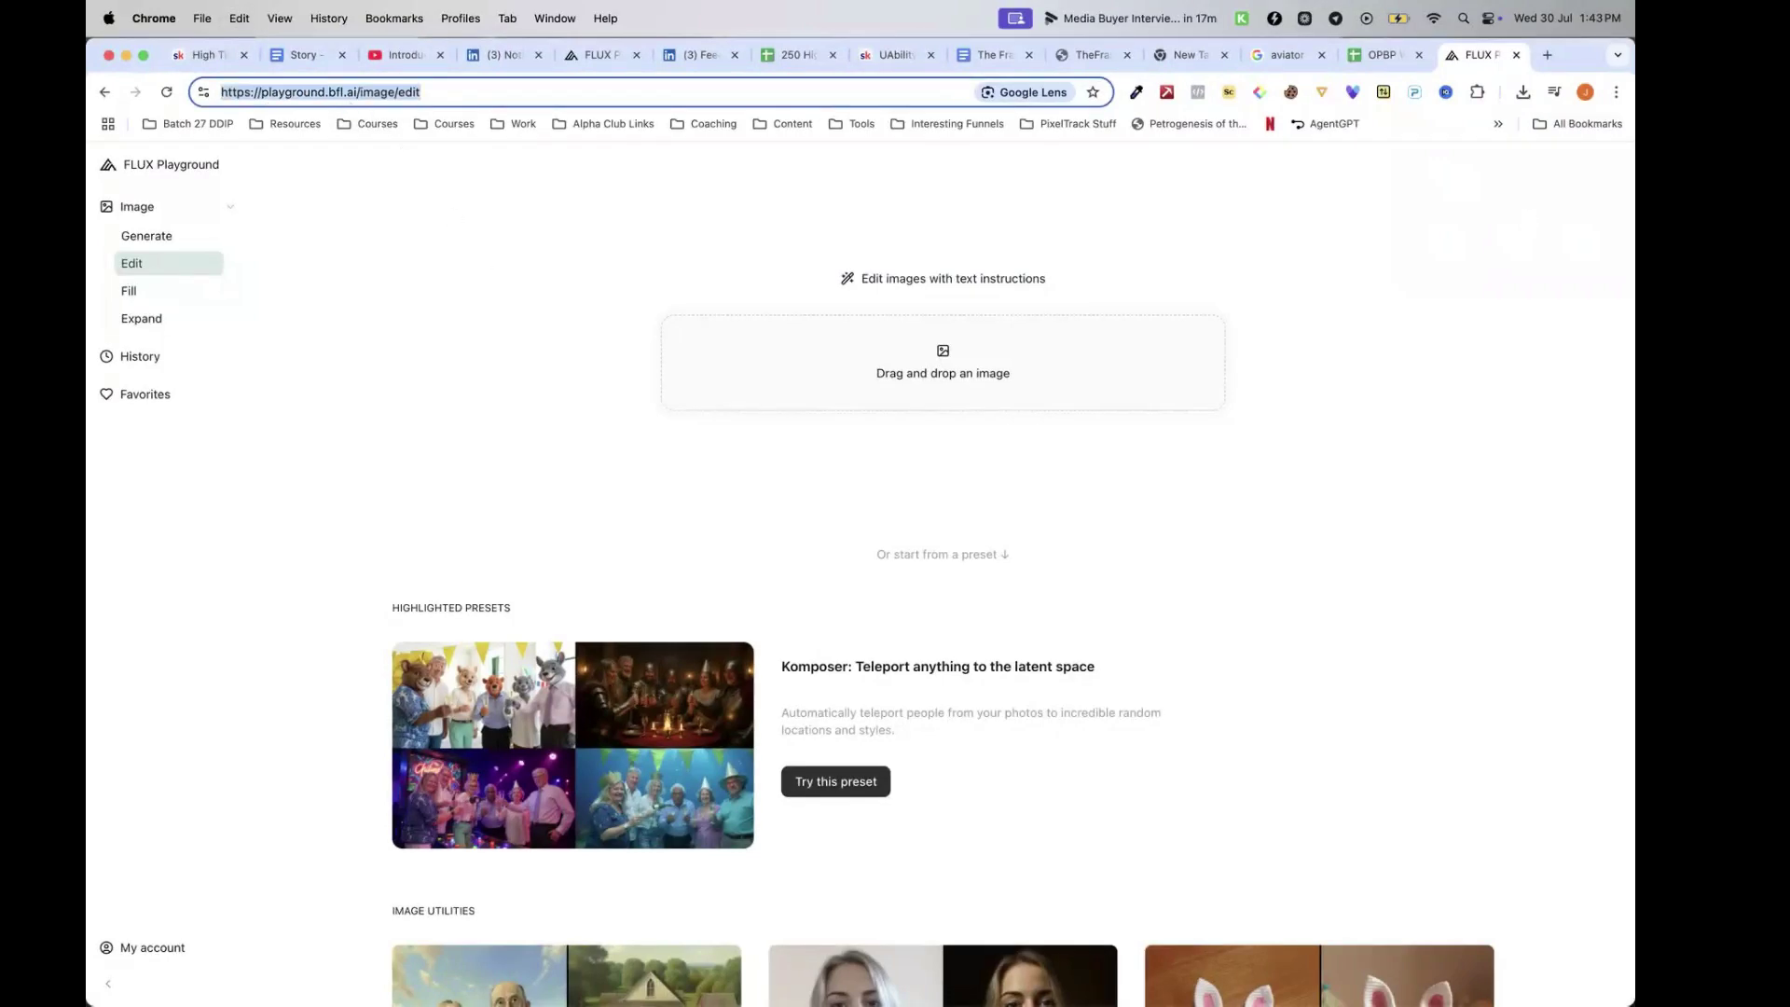
left_click(1616, 91)
left_click(1502, 176)
key("super+v")
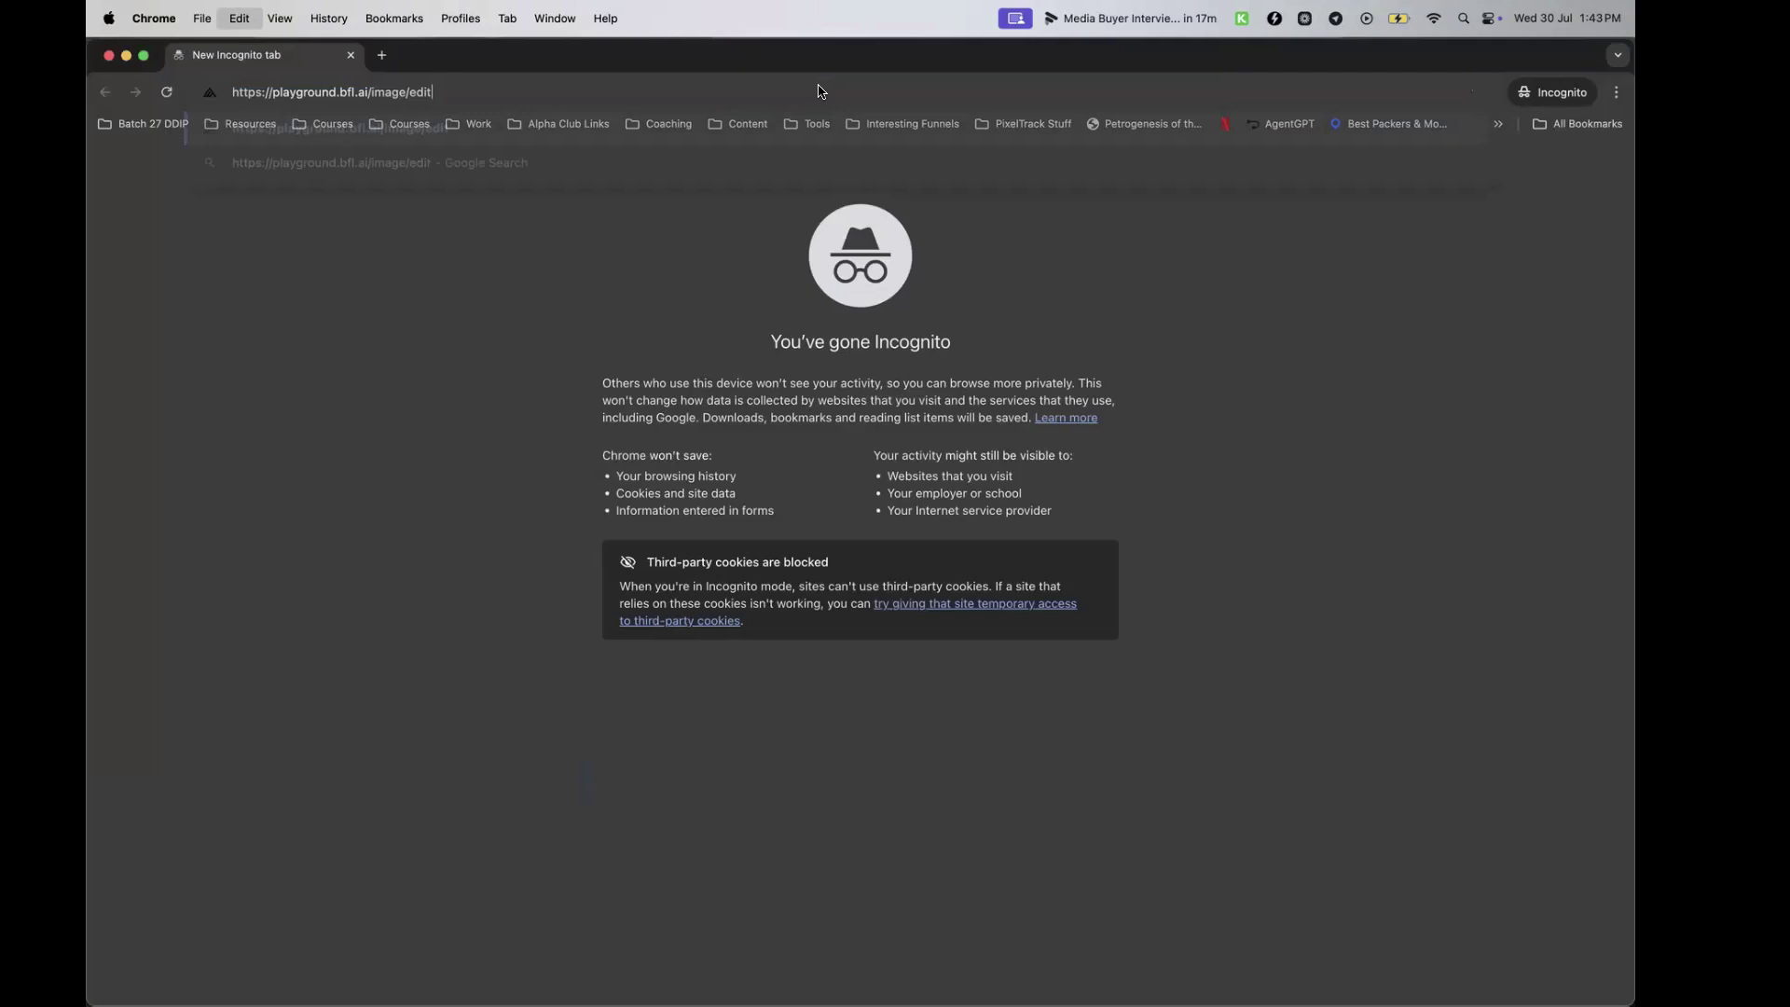
left_click_drag(373, 91, 700, 84)
key("BackSpace")
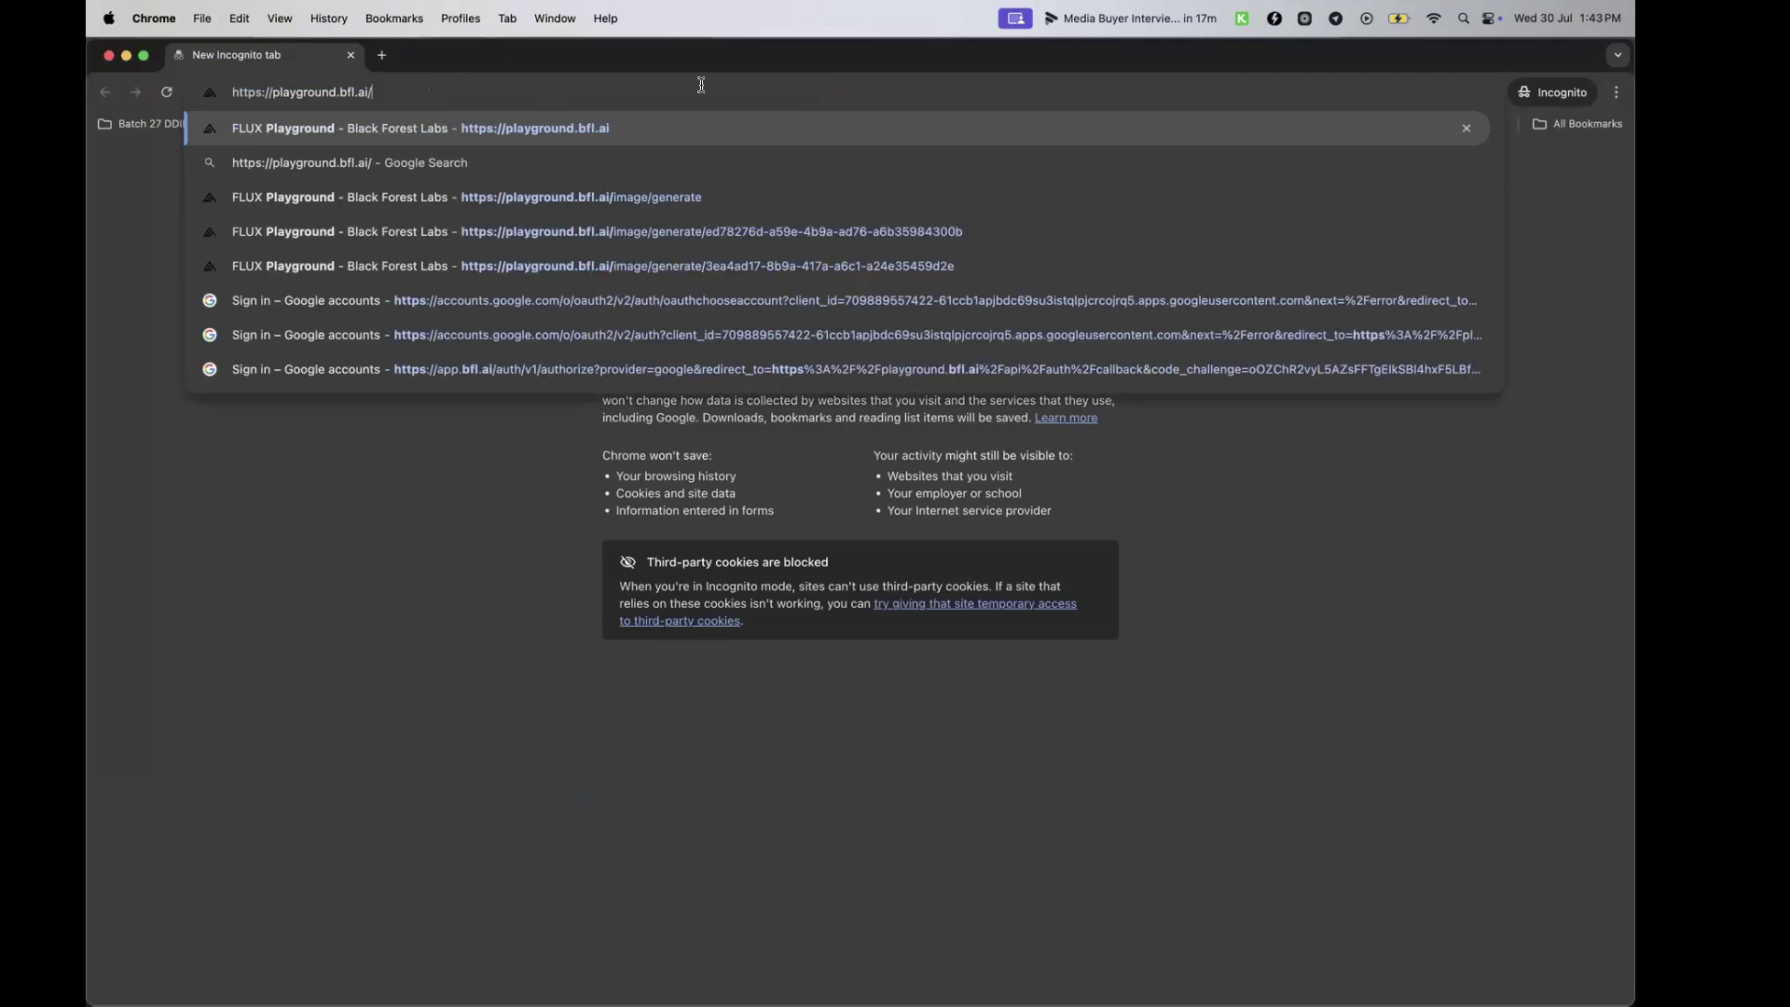
key("Return")
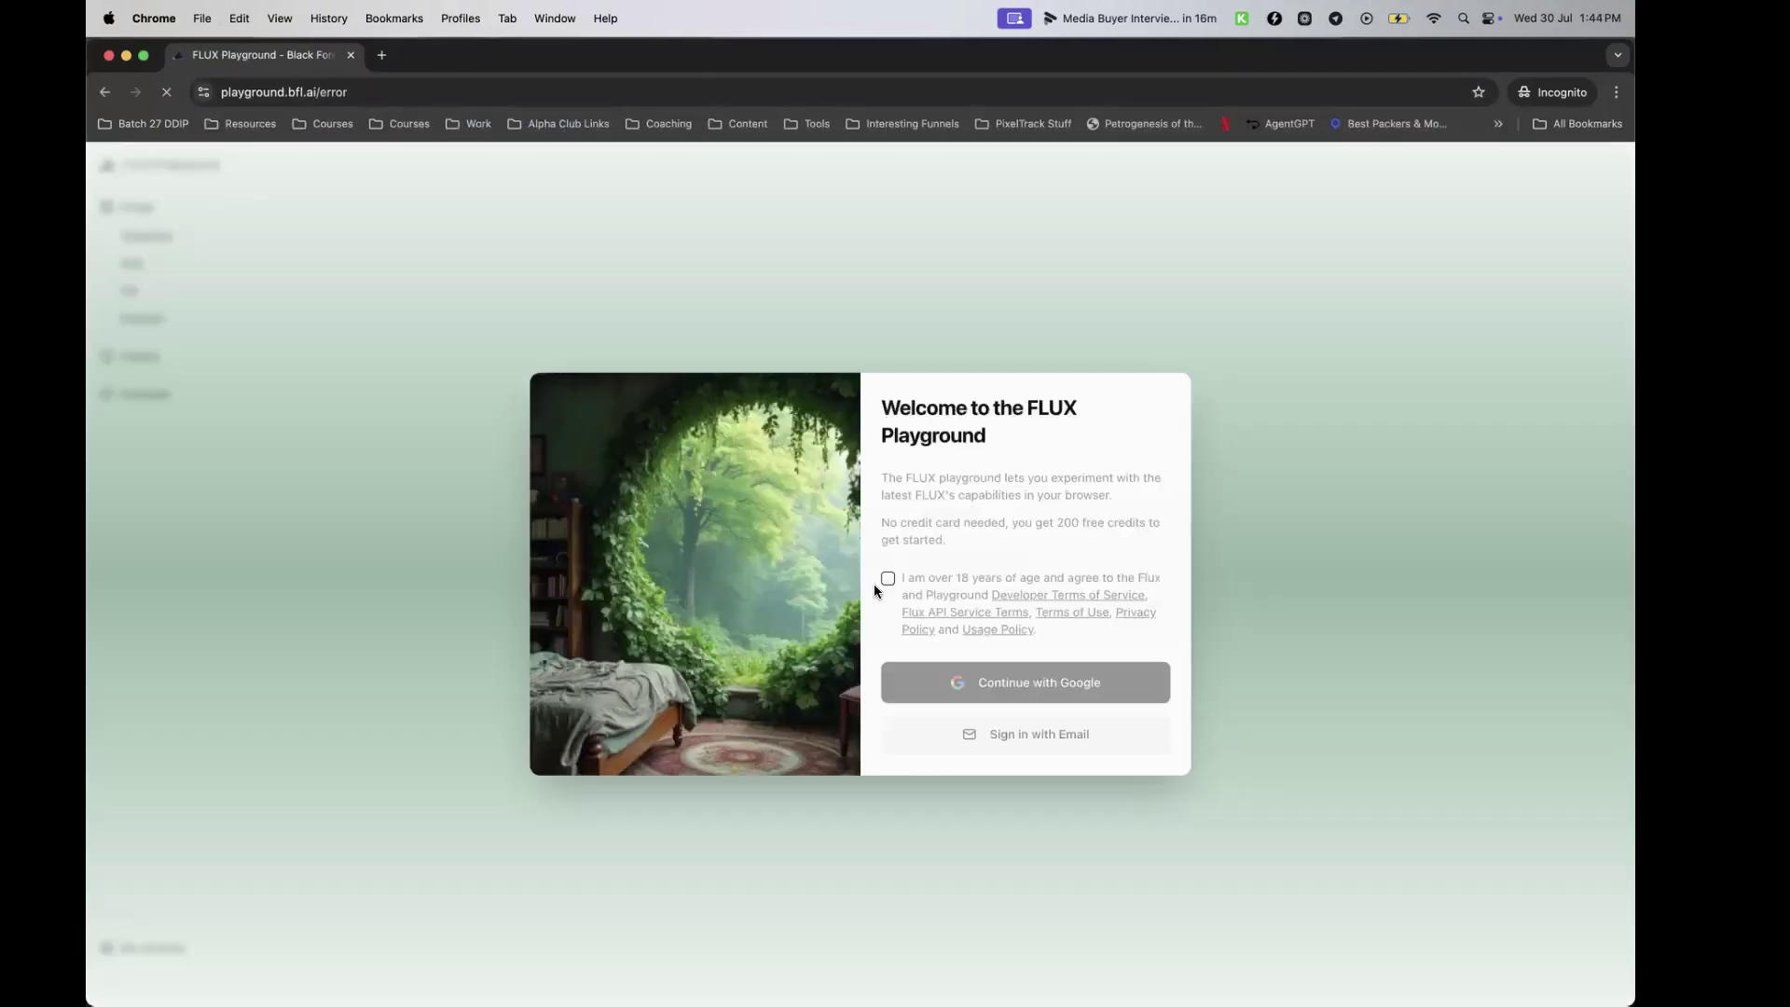
Try Continue with Google in Incognito, close it, and go to the Generate page
left_click(886, 583)
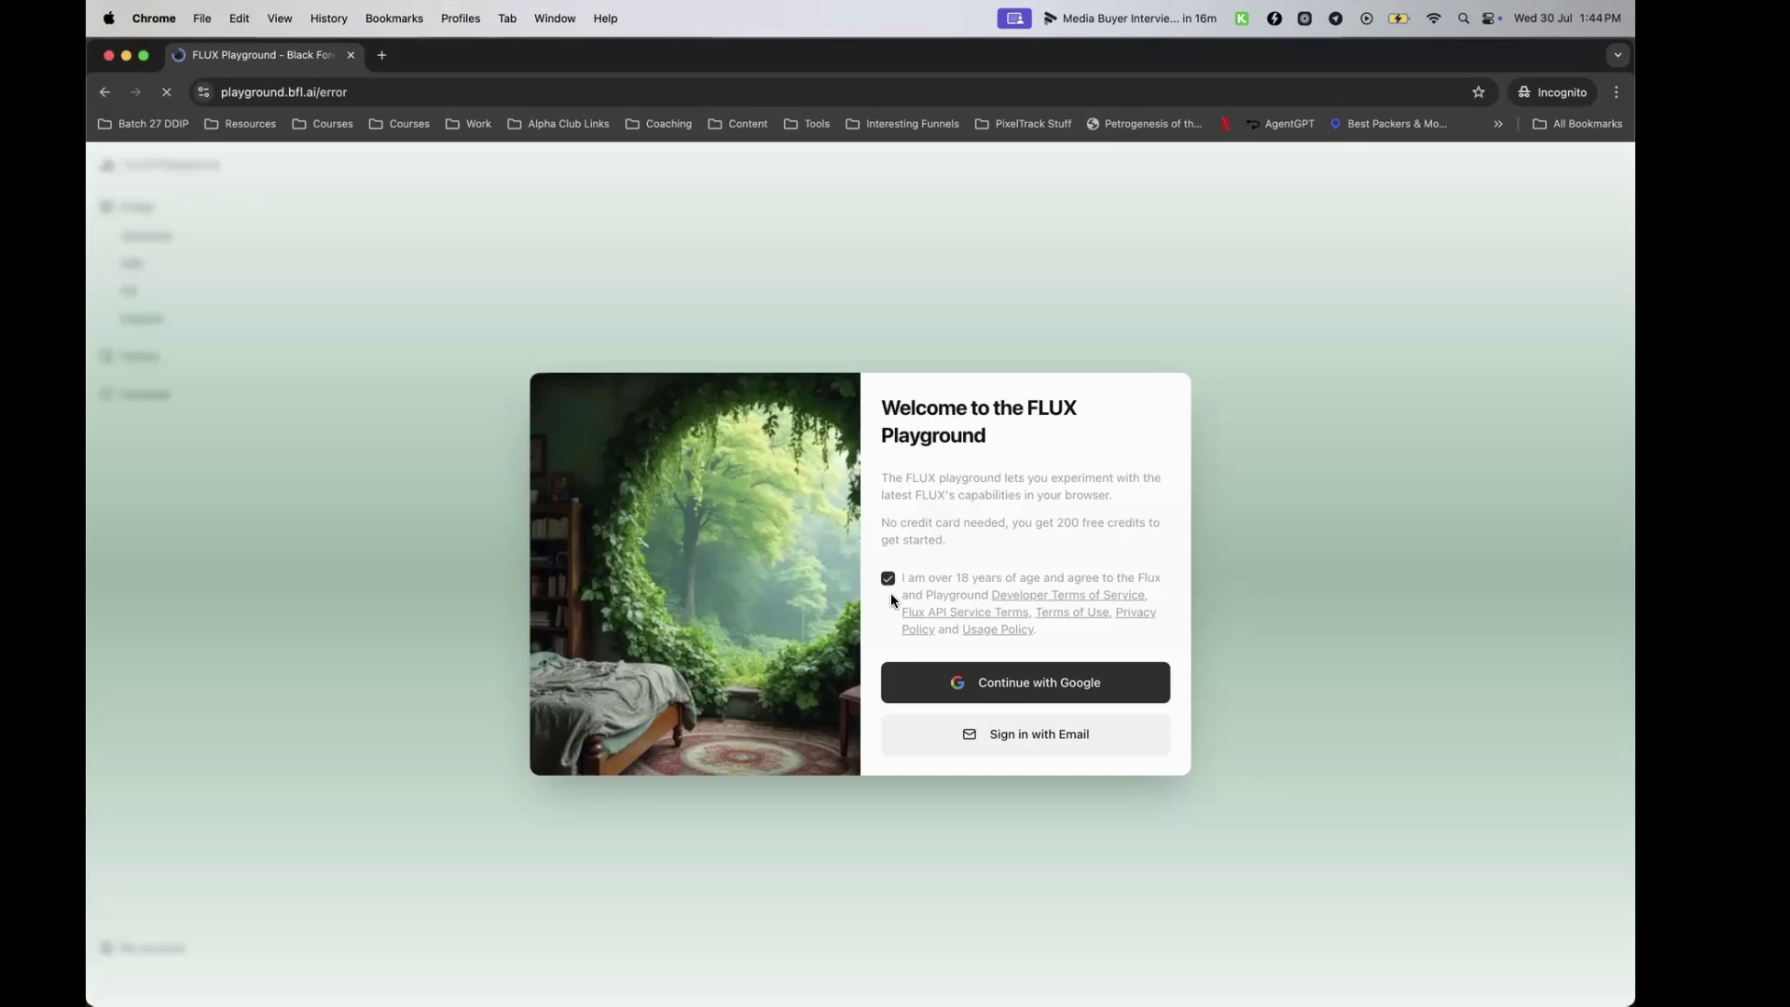
left_click(960, 673)
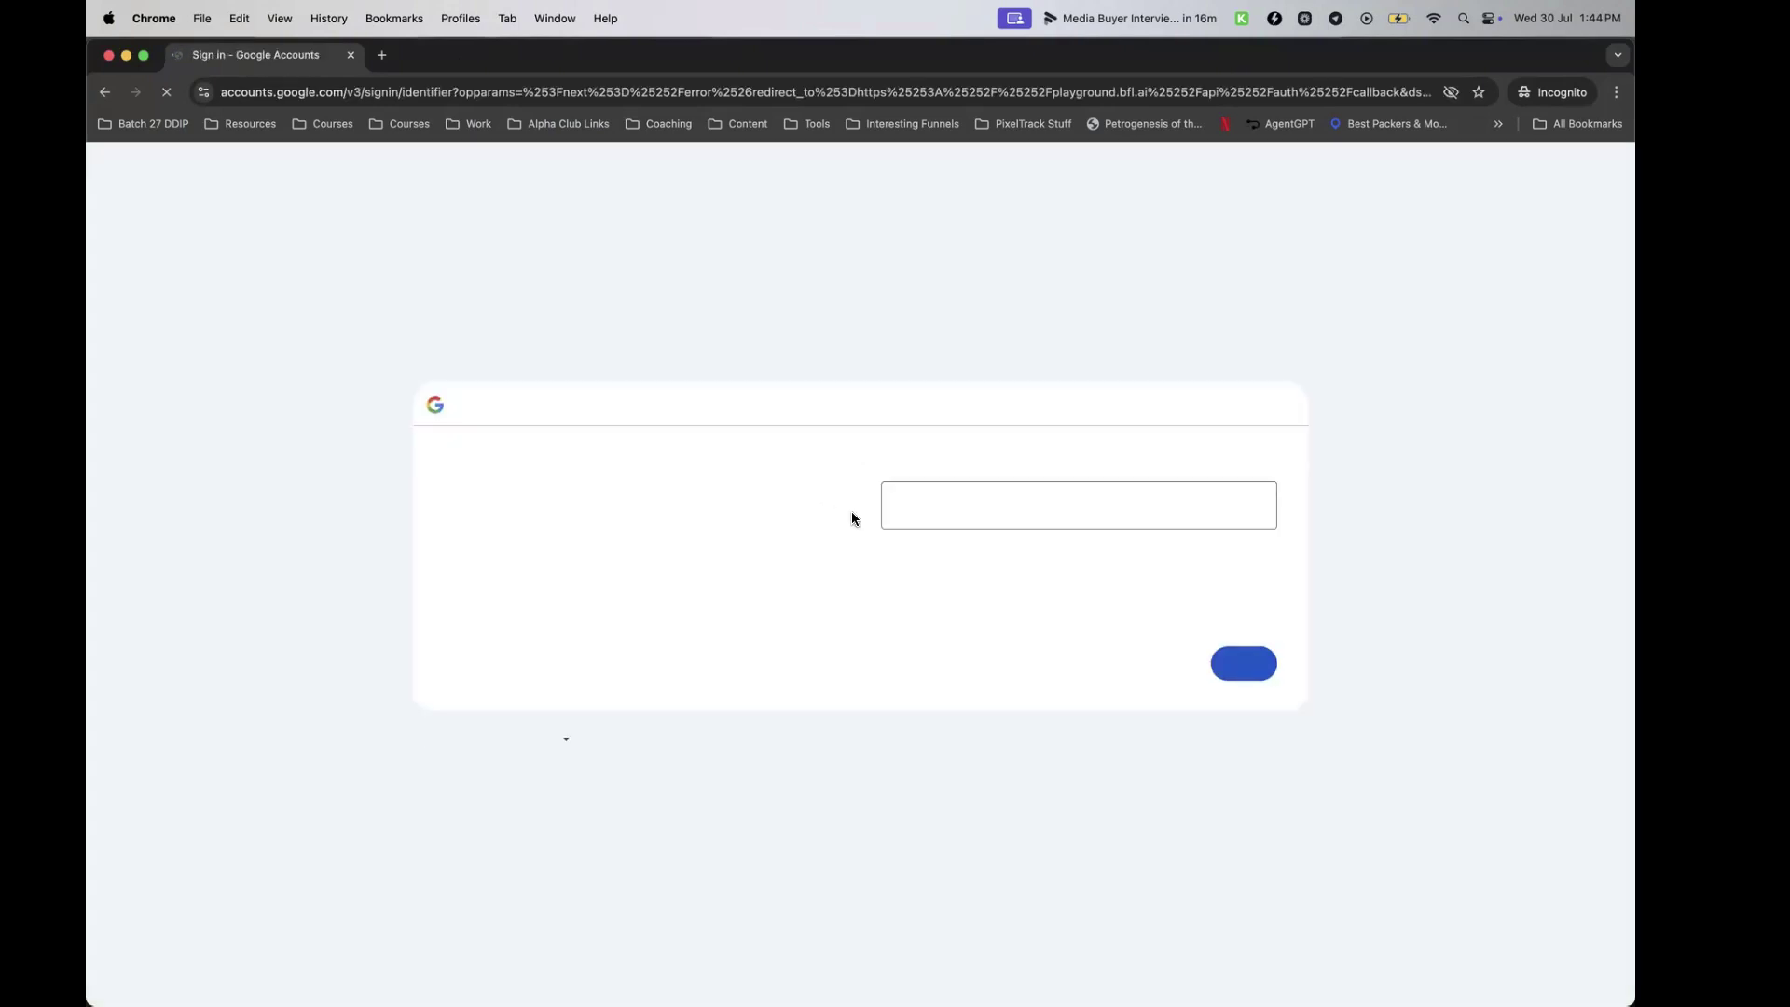
key("super+w")
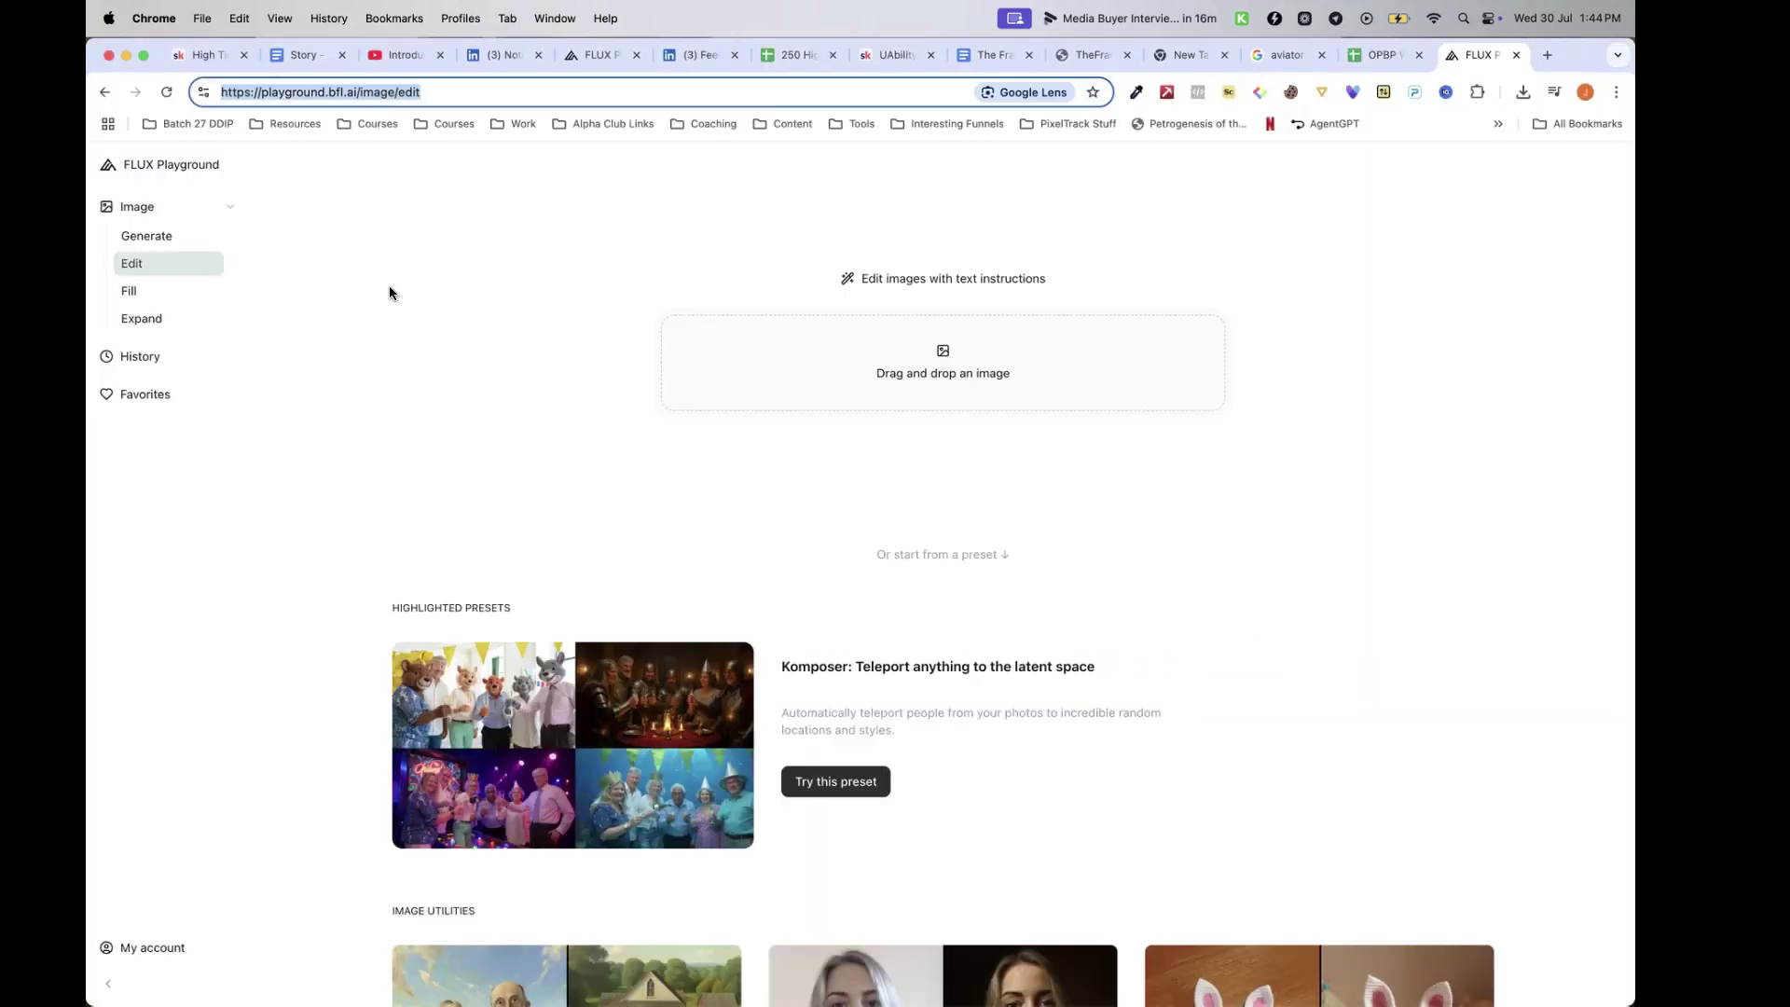
left_click(439, 272)
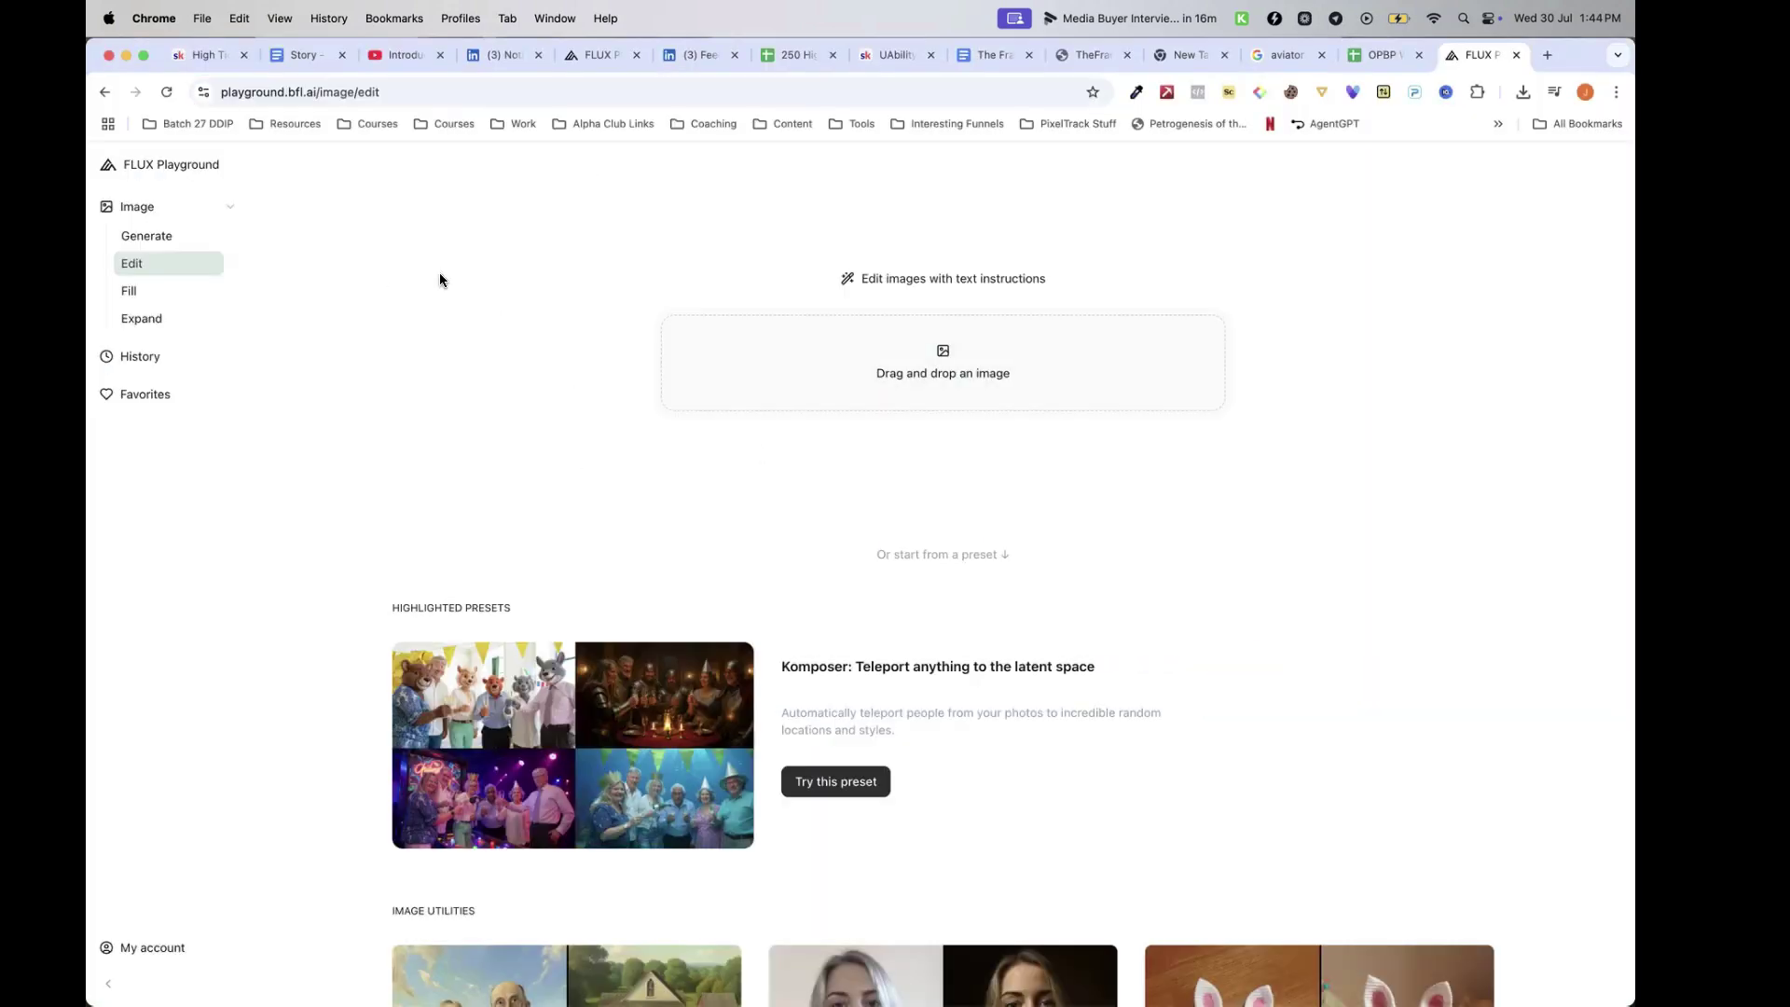
left_click(155, 243)
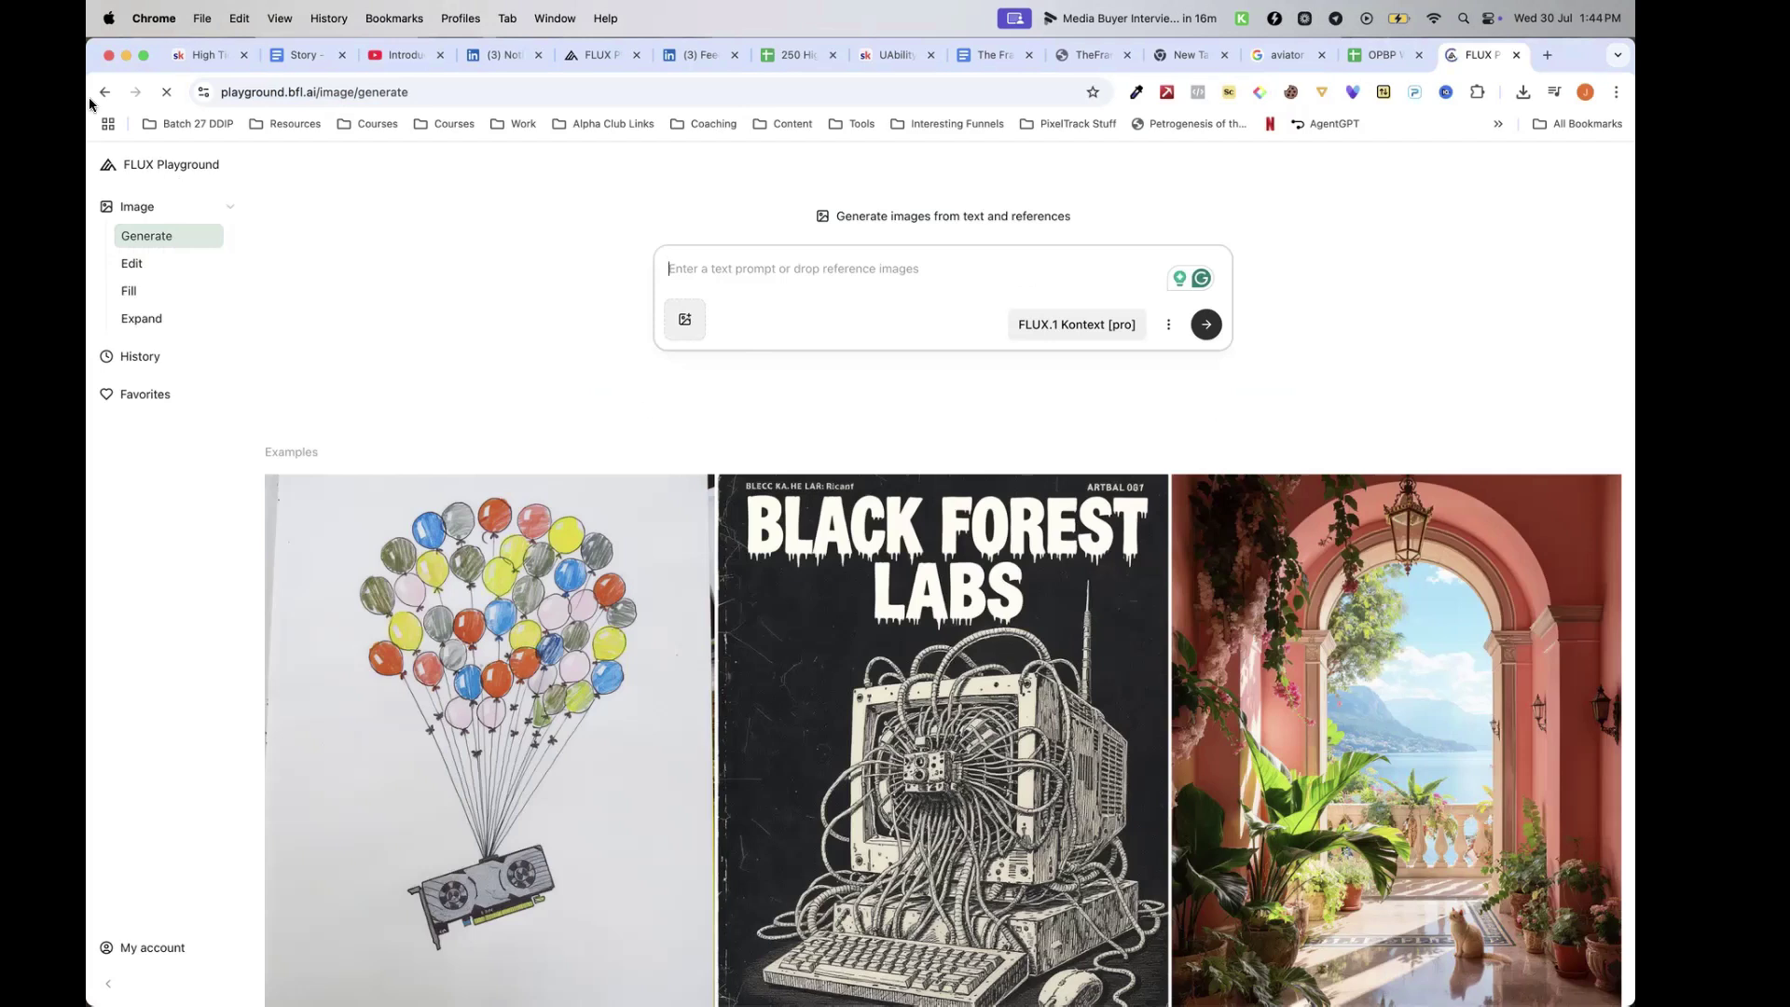
Preview the Desktop screenshot 12.55.17 PM and drag it into the prompt as a reference
mouse_move(106, 85)
left_click(112, 144)
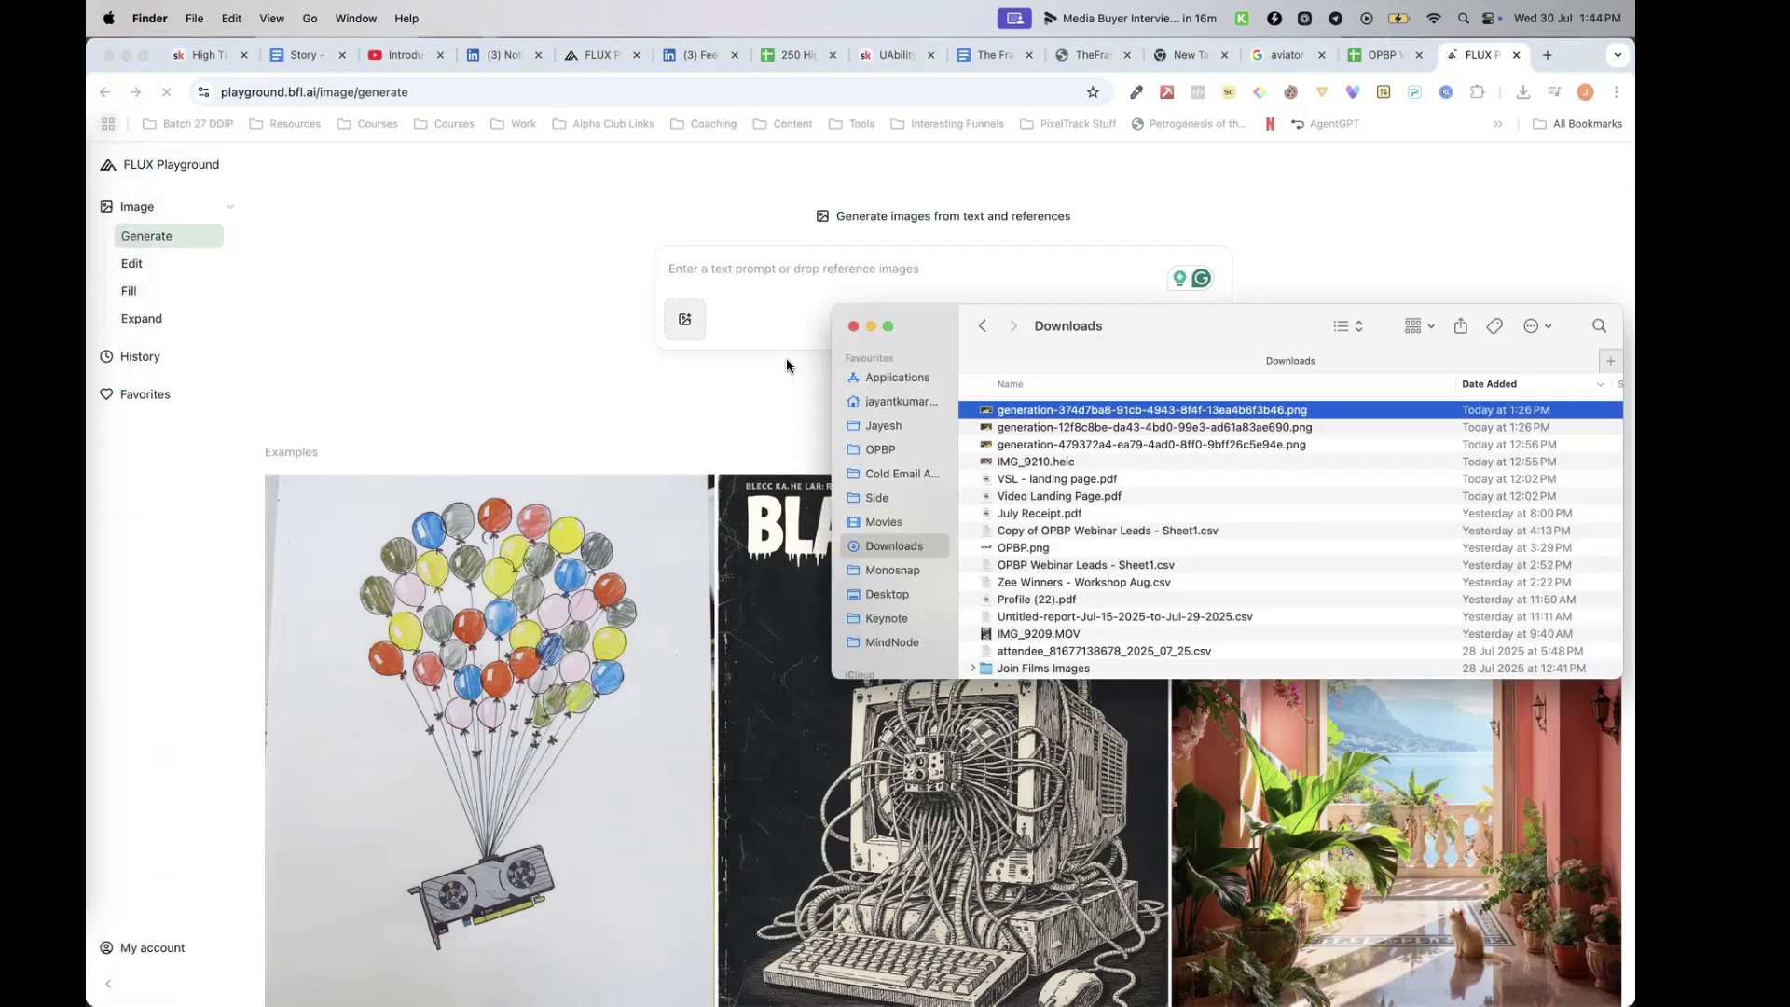
left_click(887, 594)
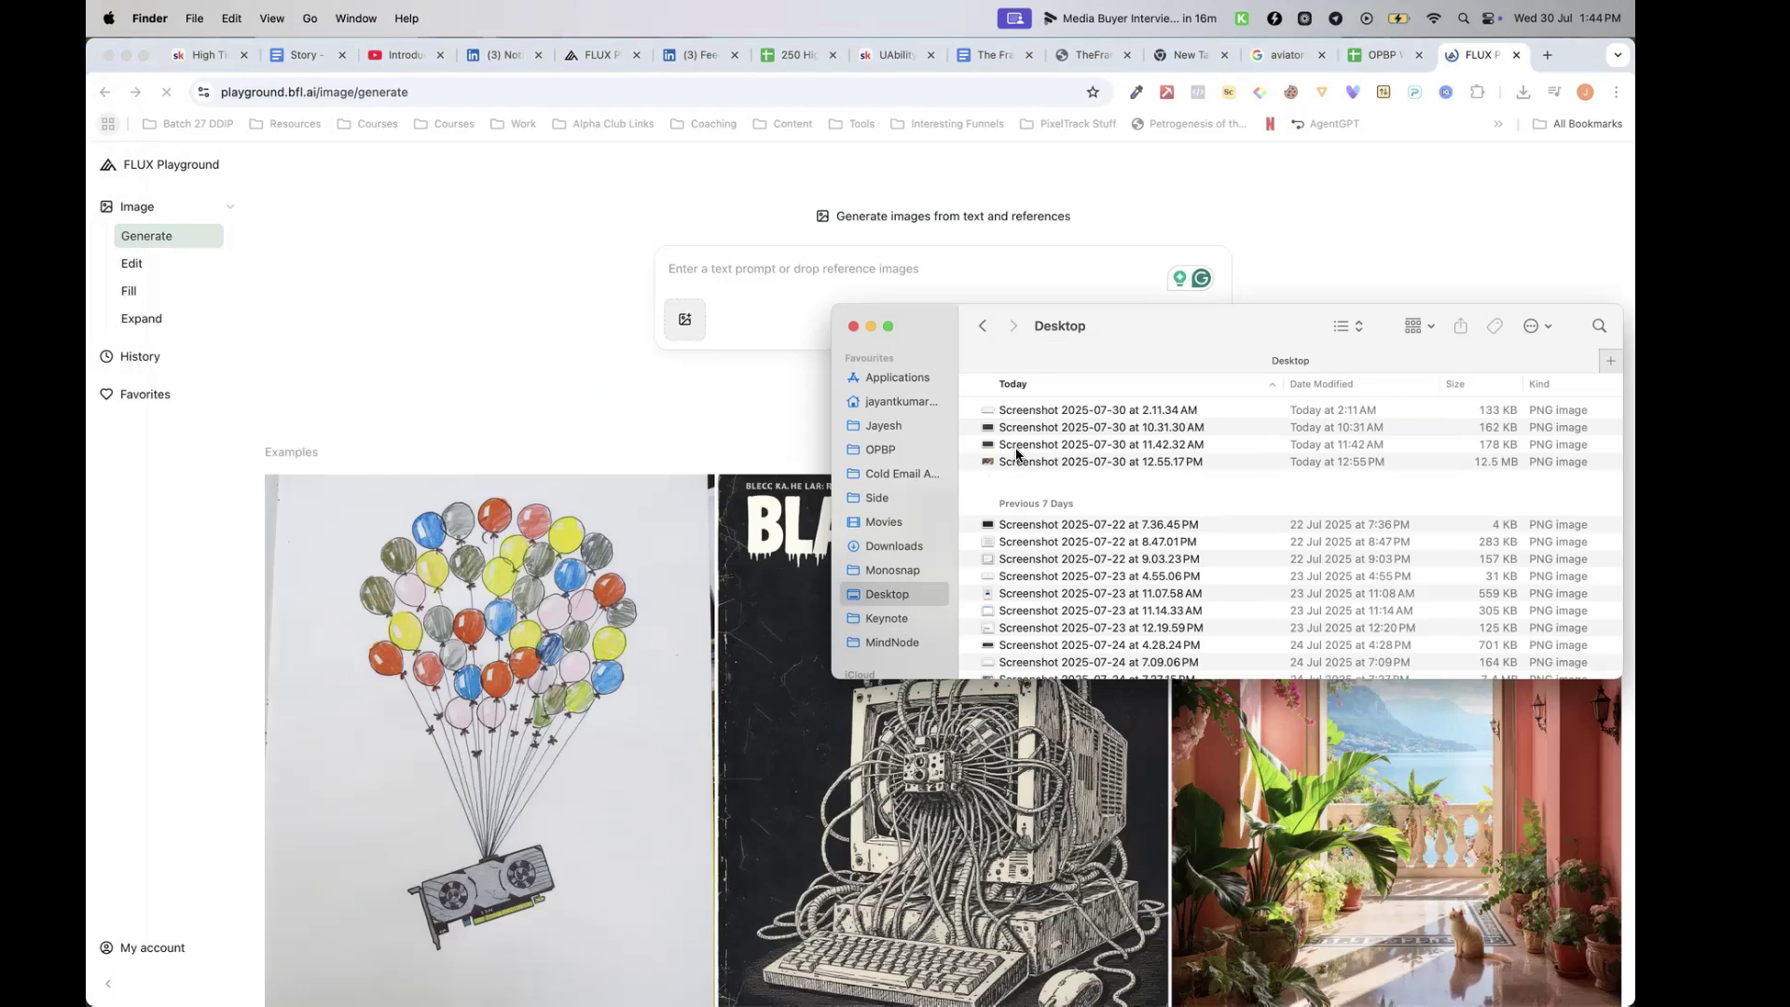
left_click(1016, 463)
key("space")
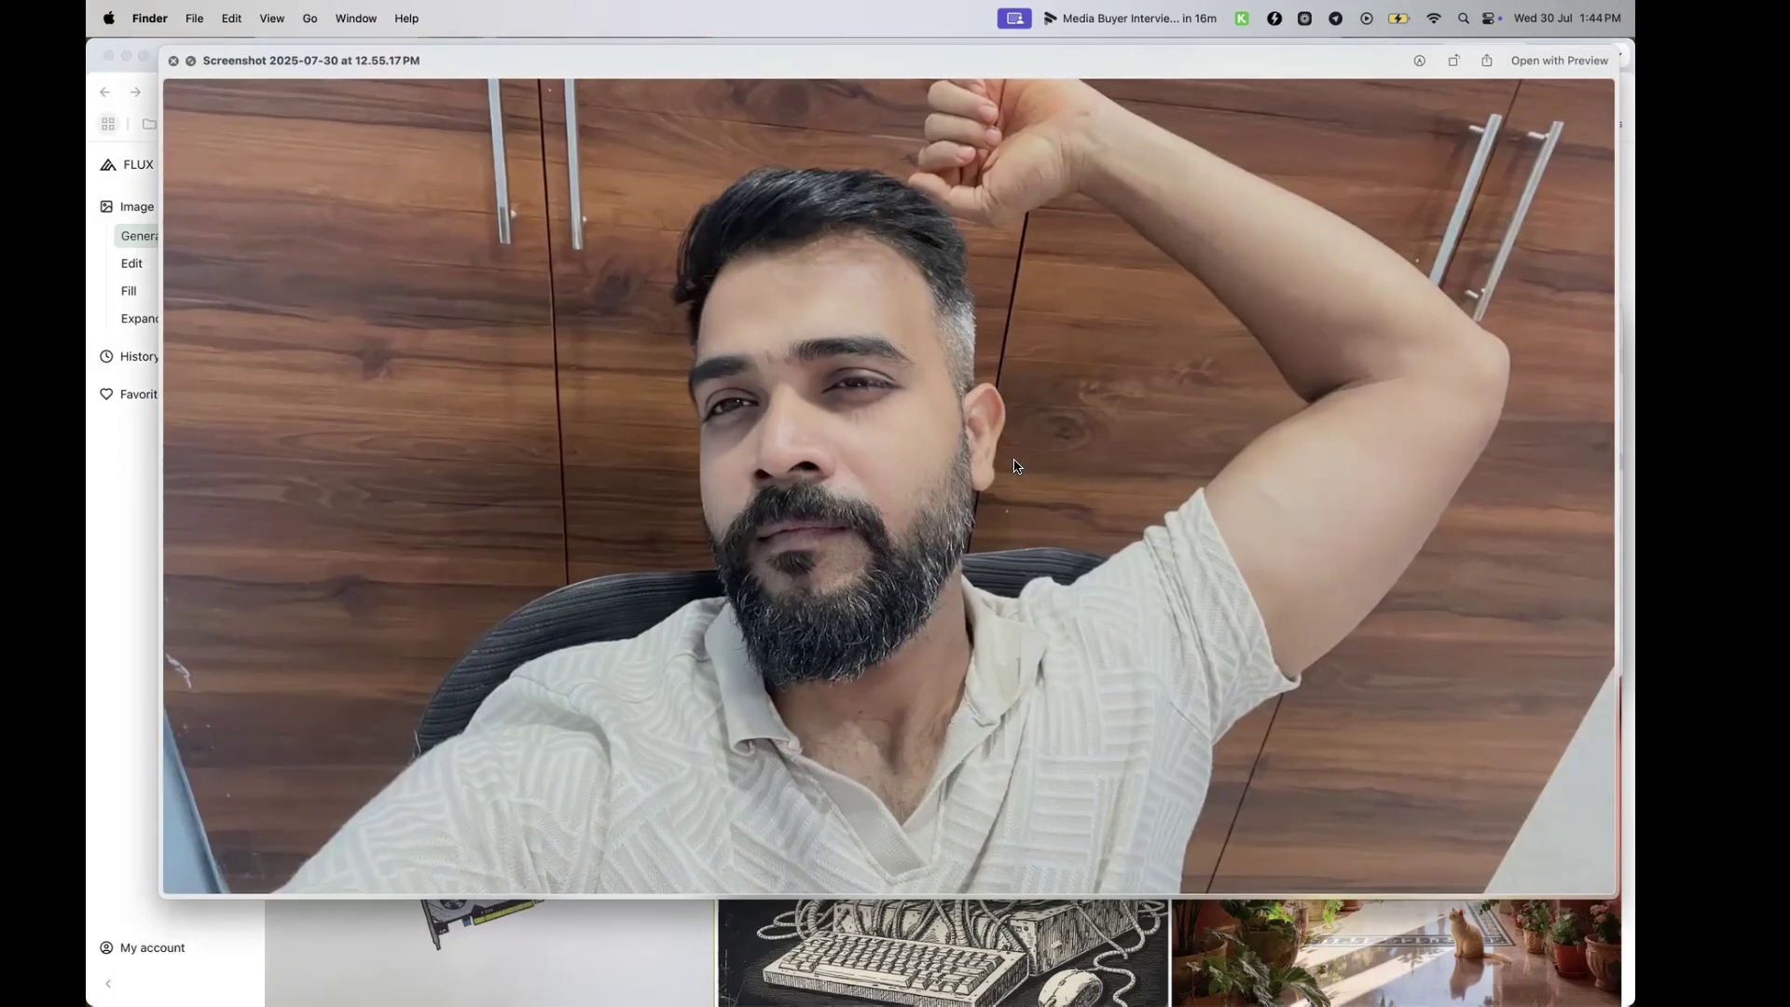
key("space")
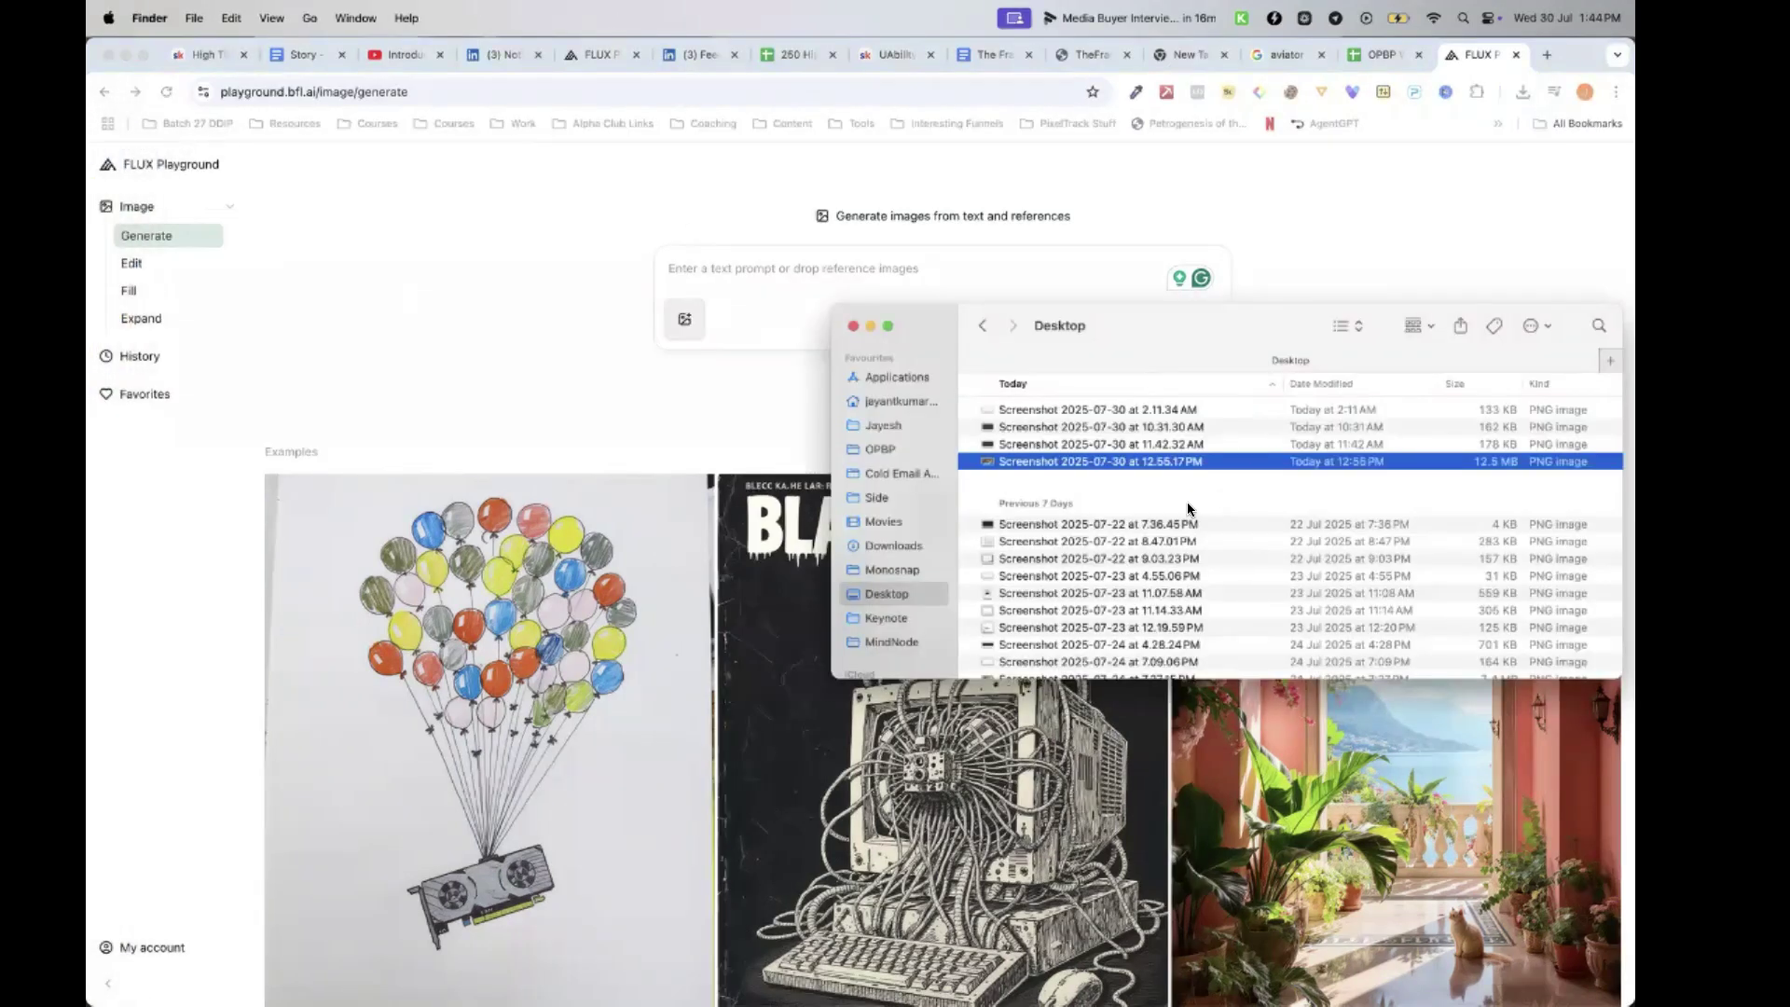
left_click_drag(1082, 461, 721, 310)
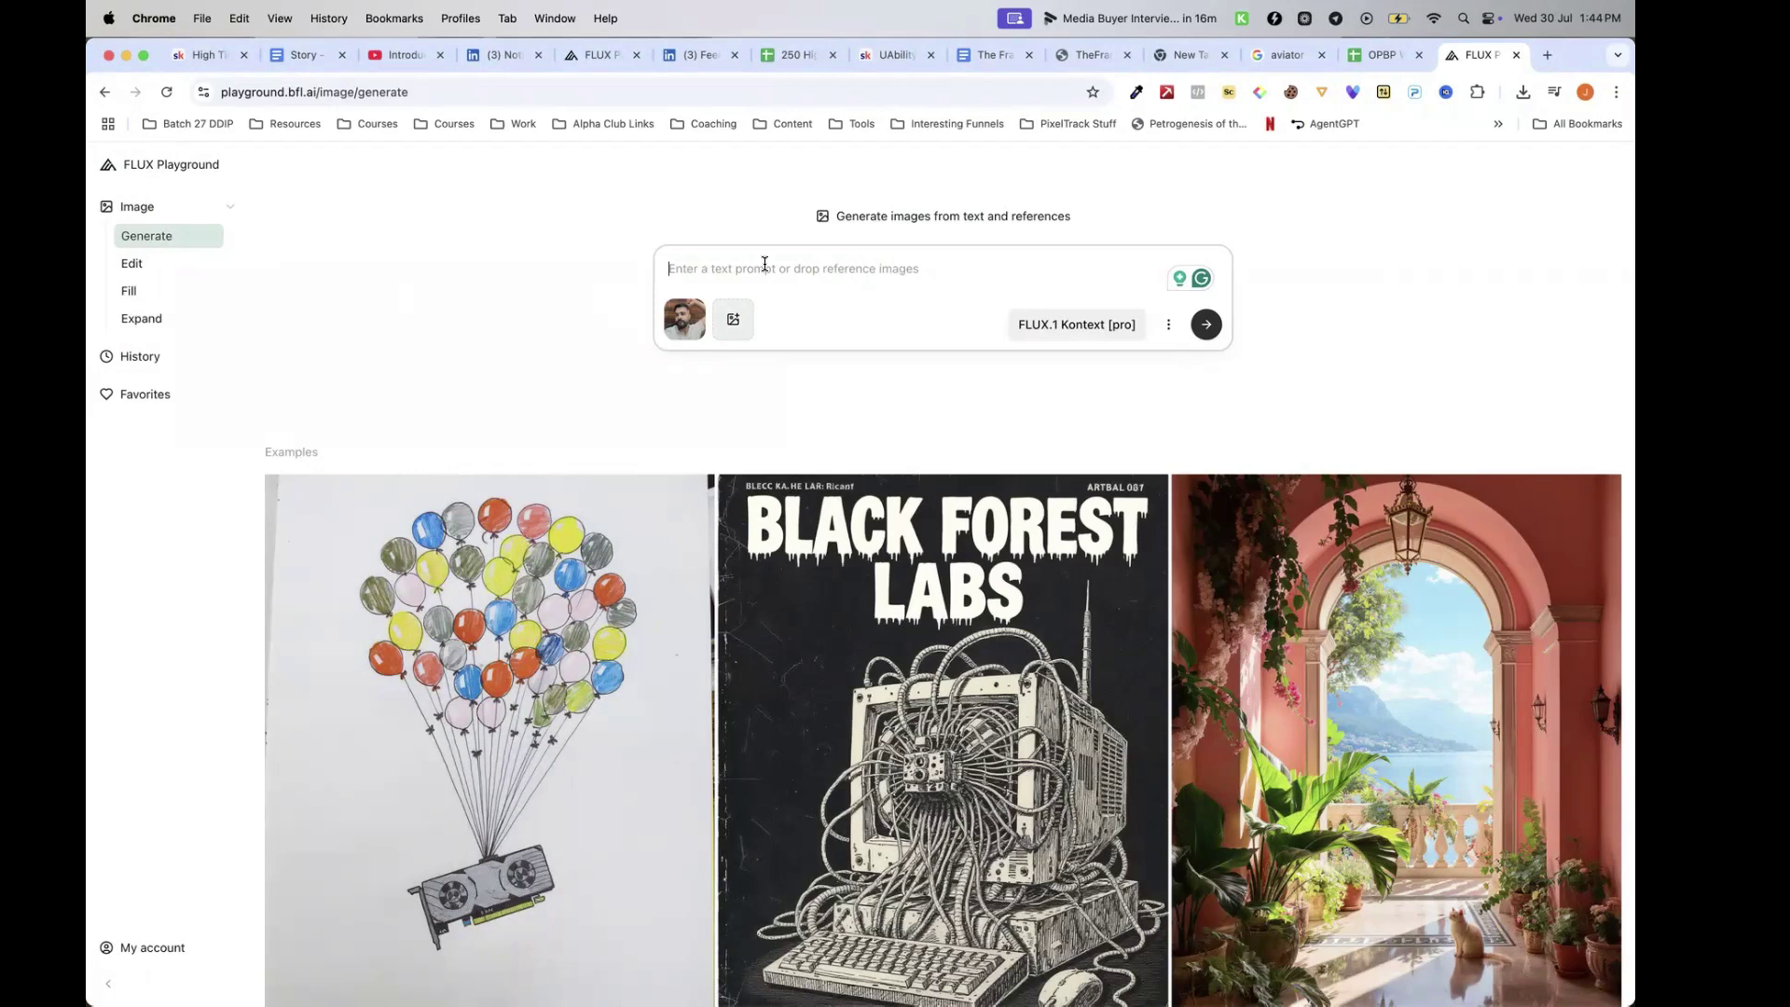
Enter the prompt 'This character is lying on a beach, enjoying the waters touching him, and sunbathing' and select it
type("This ")
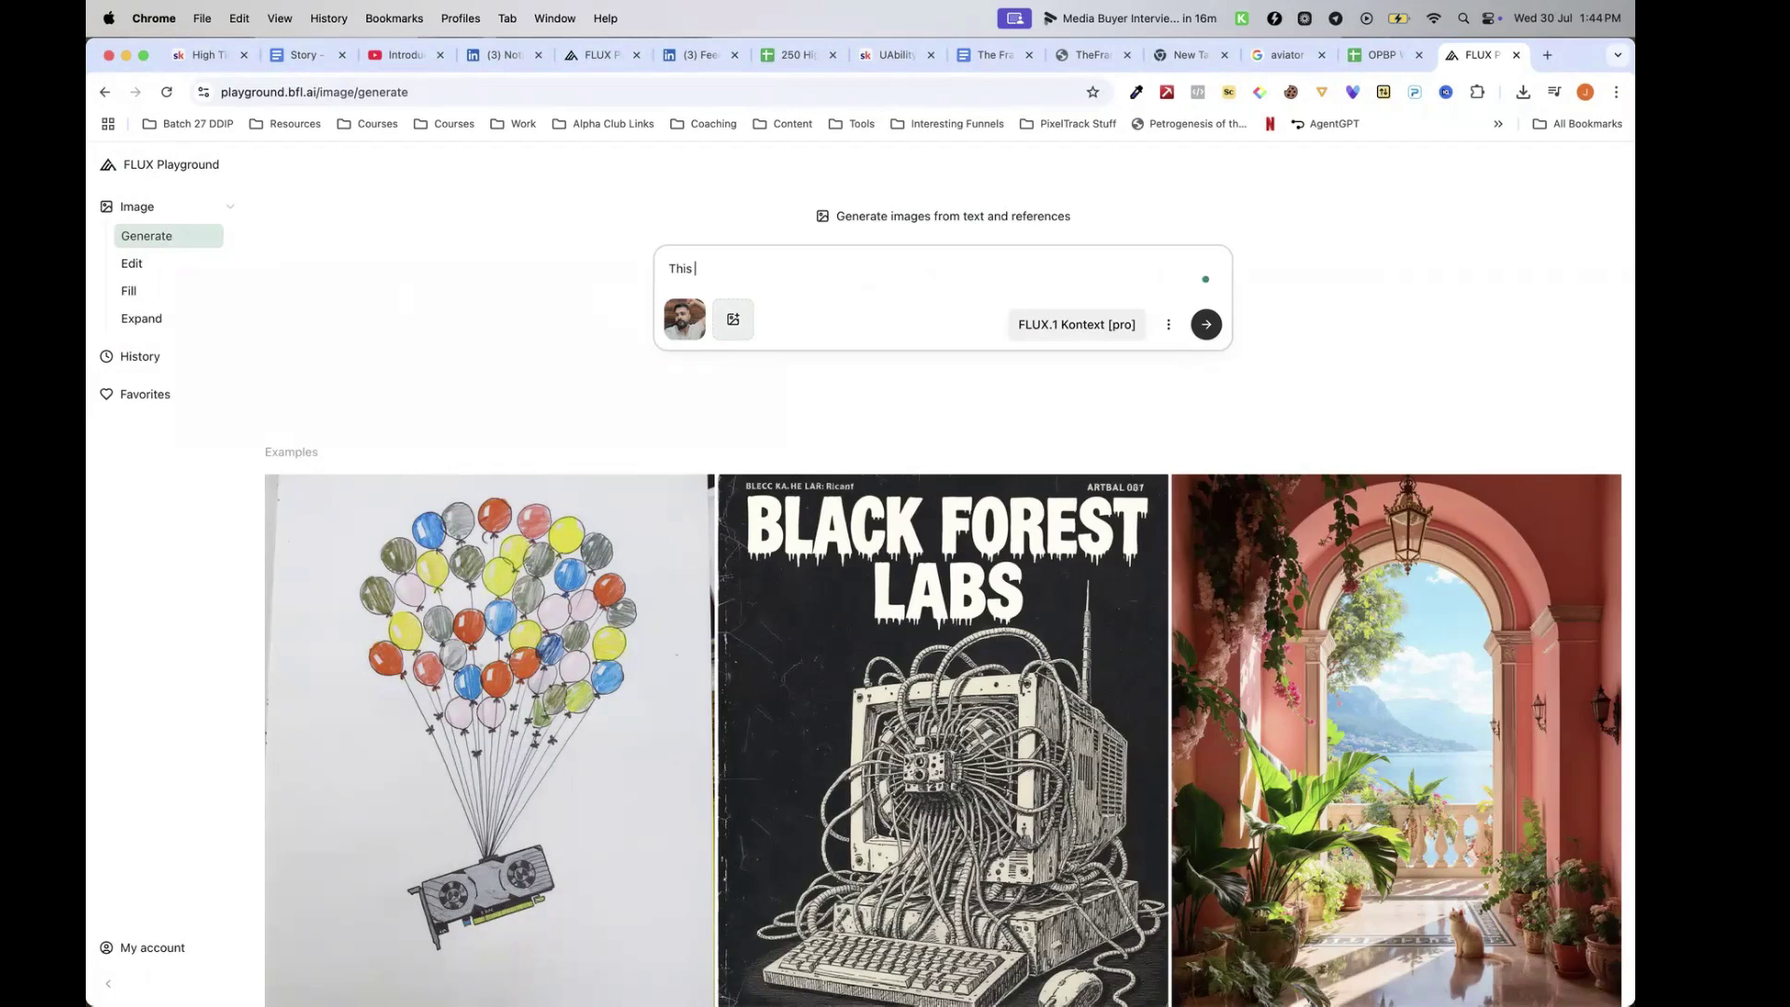
type("character is lying on a beach, enjoying")
type("the wa")
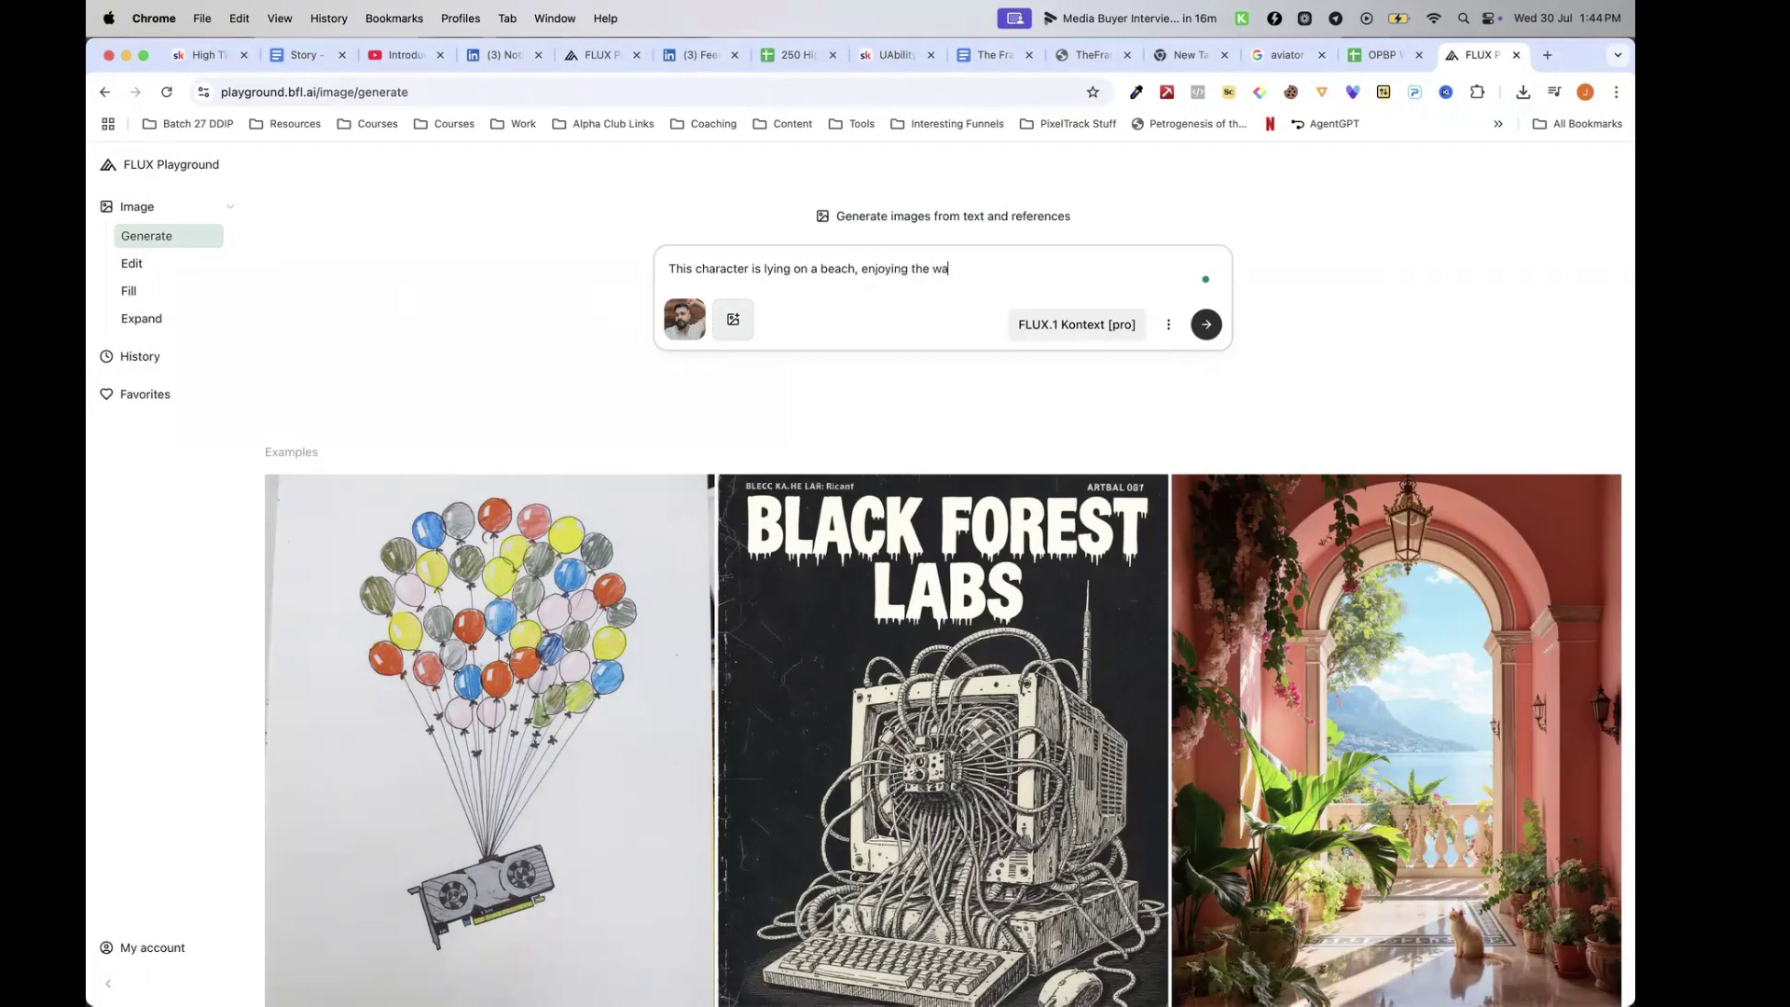
type("ters touching him, and sunbathing")
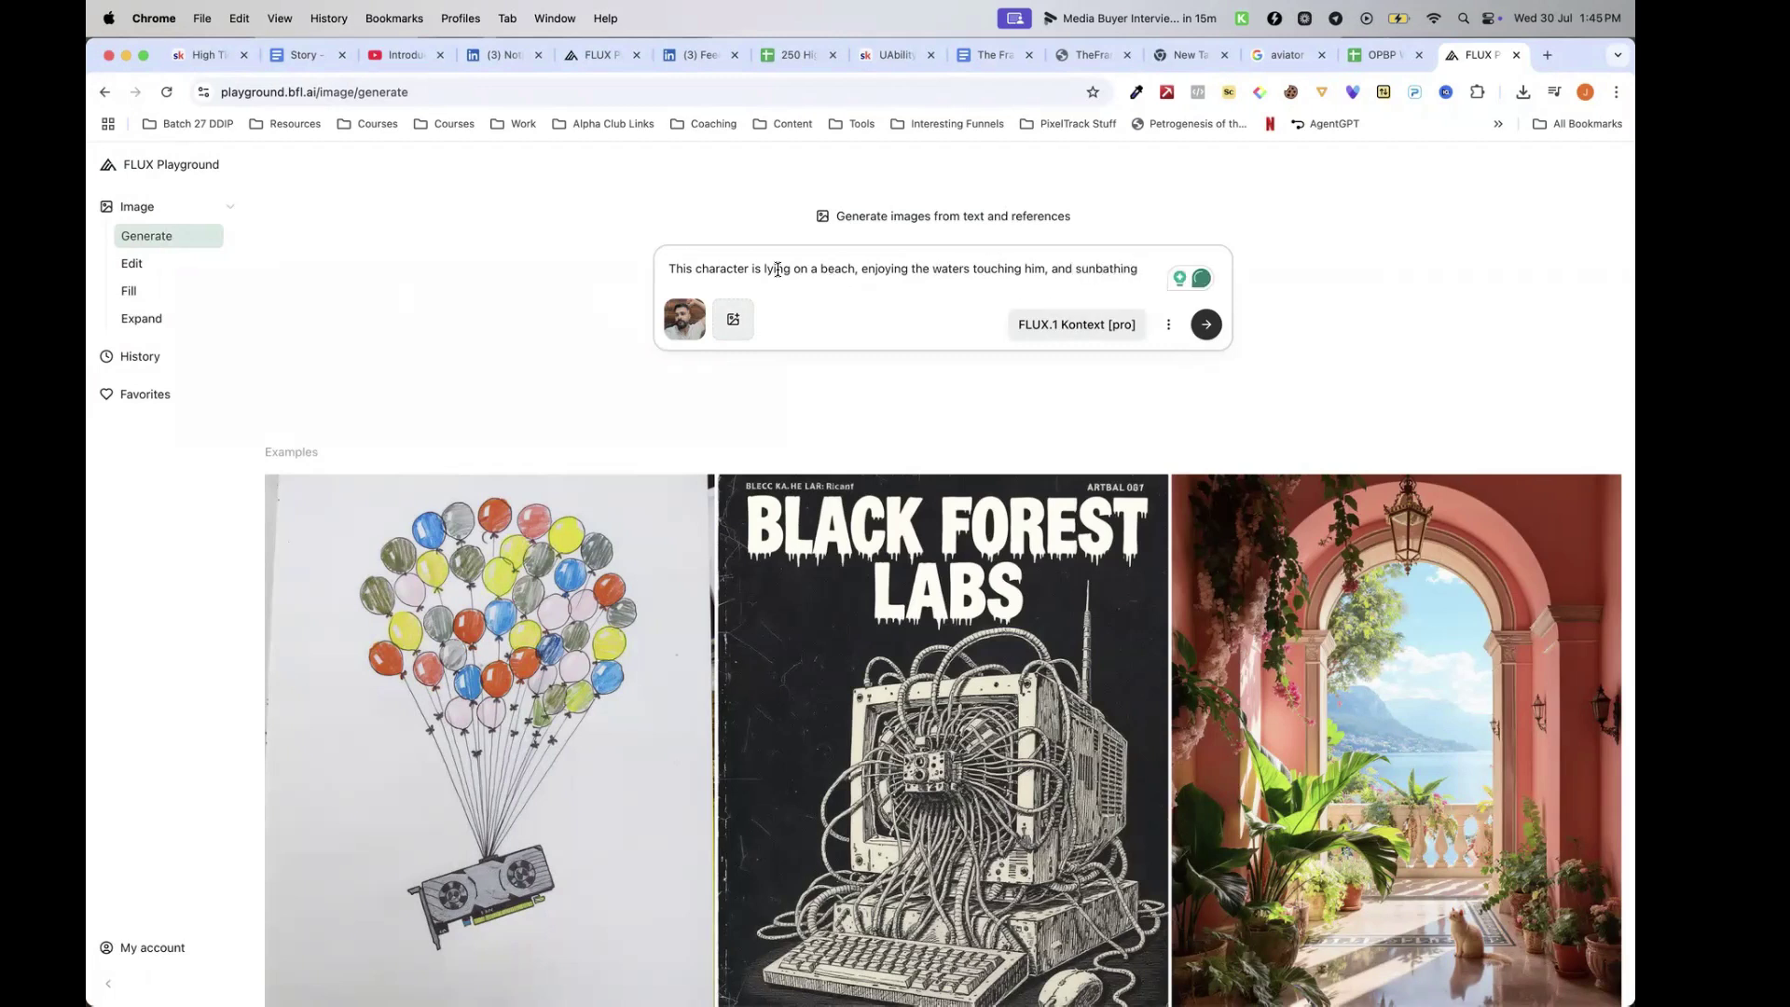
left_click_drag(1154, 264, 811, 256)
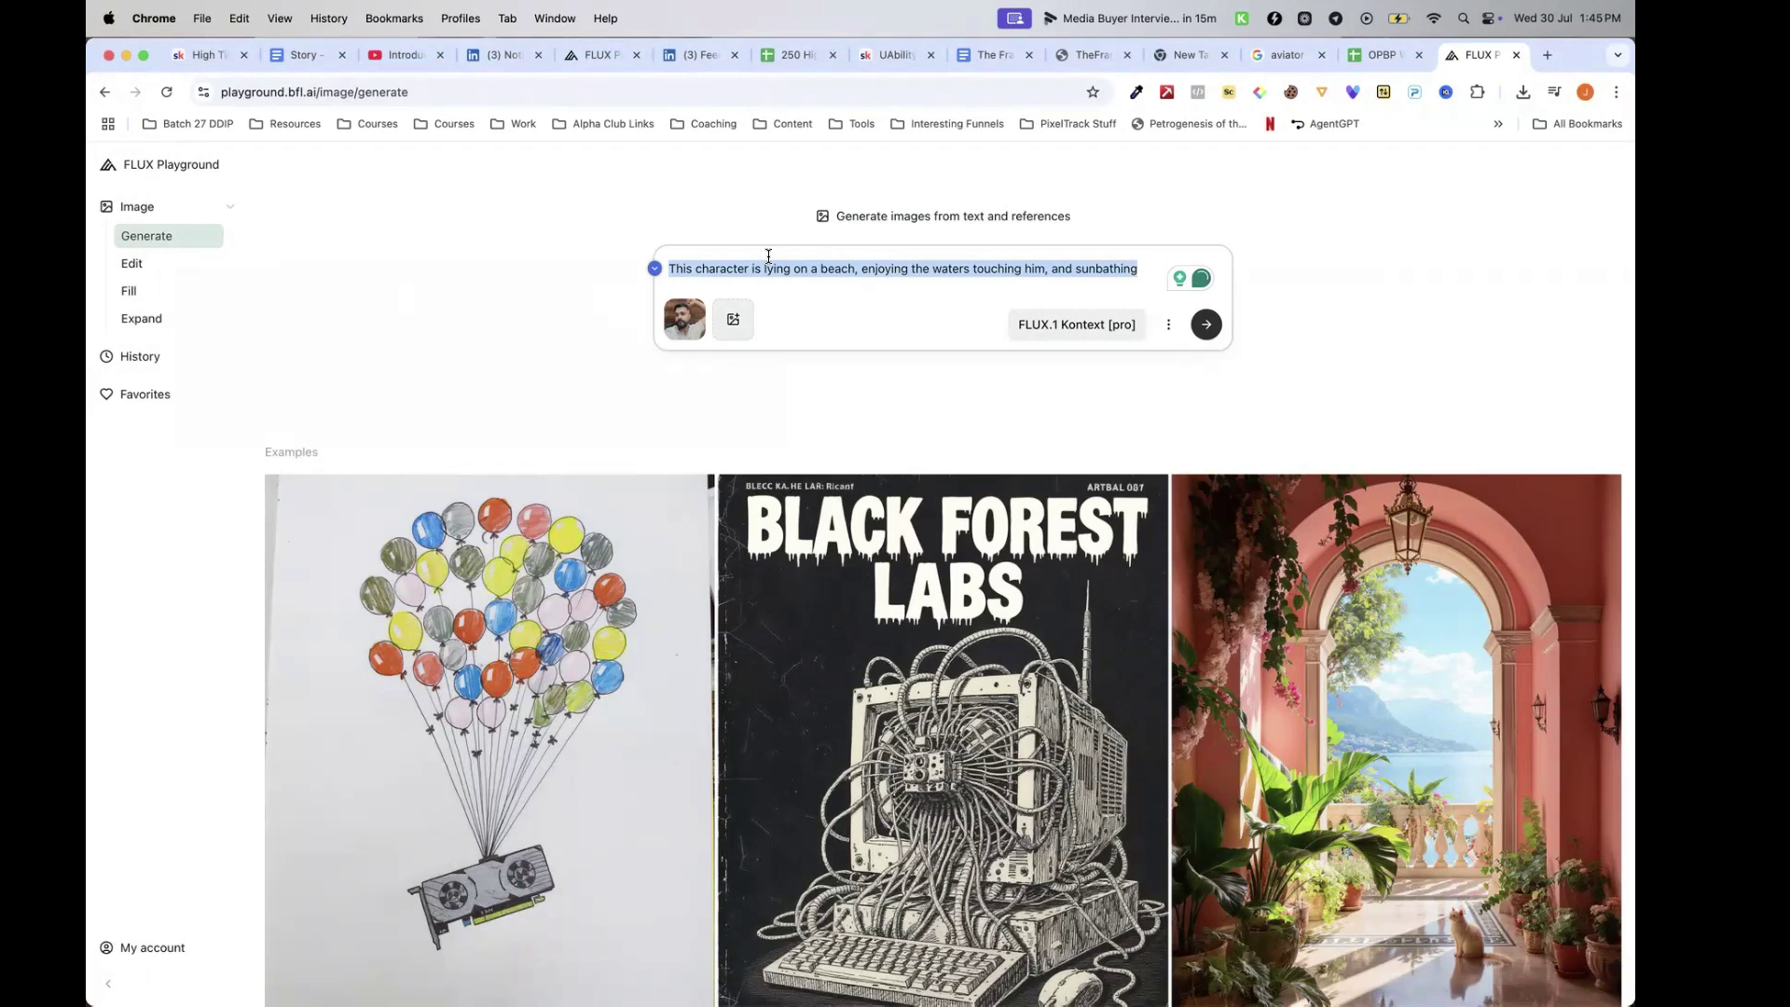
left_click(709, 272)
left_click_drag(673, 266, 1142, 273)
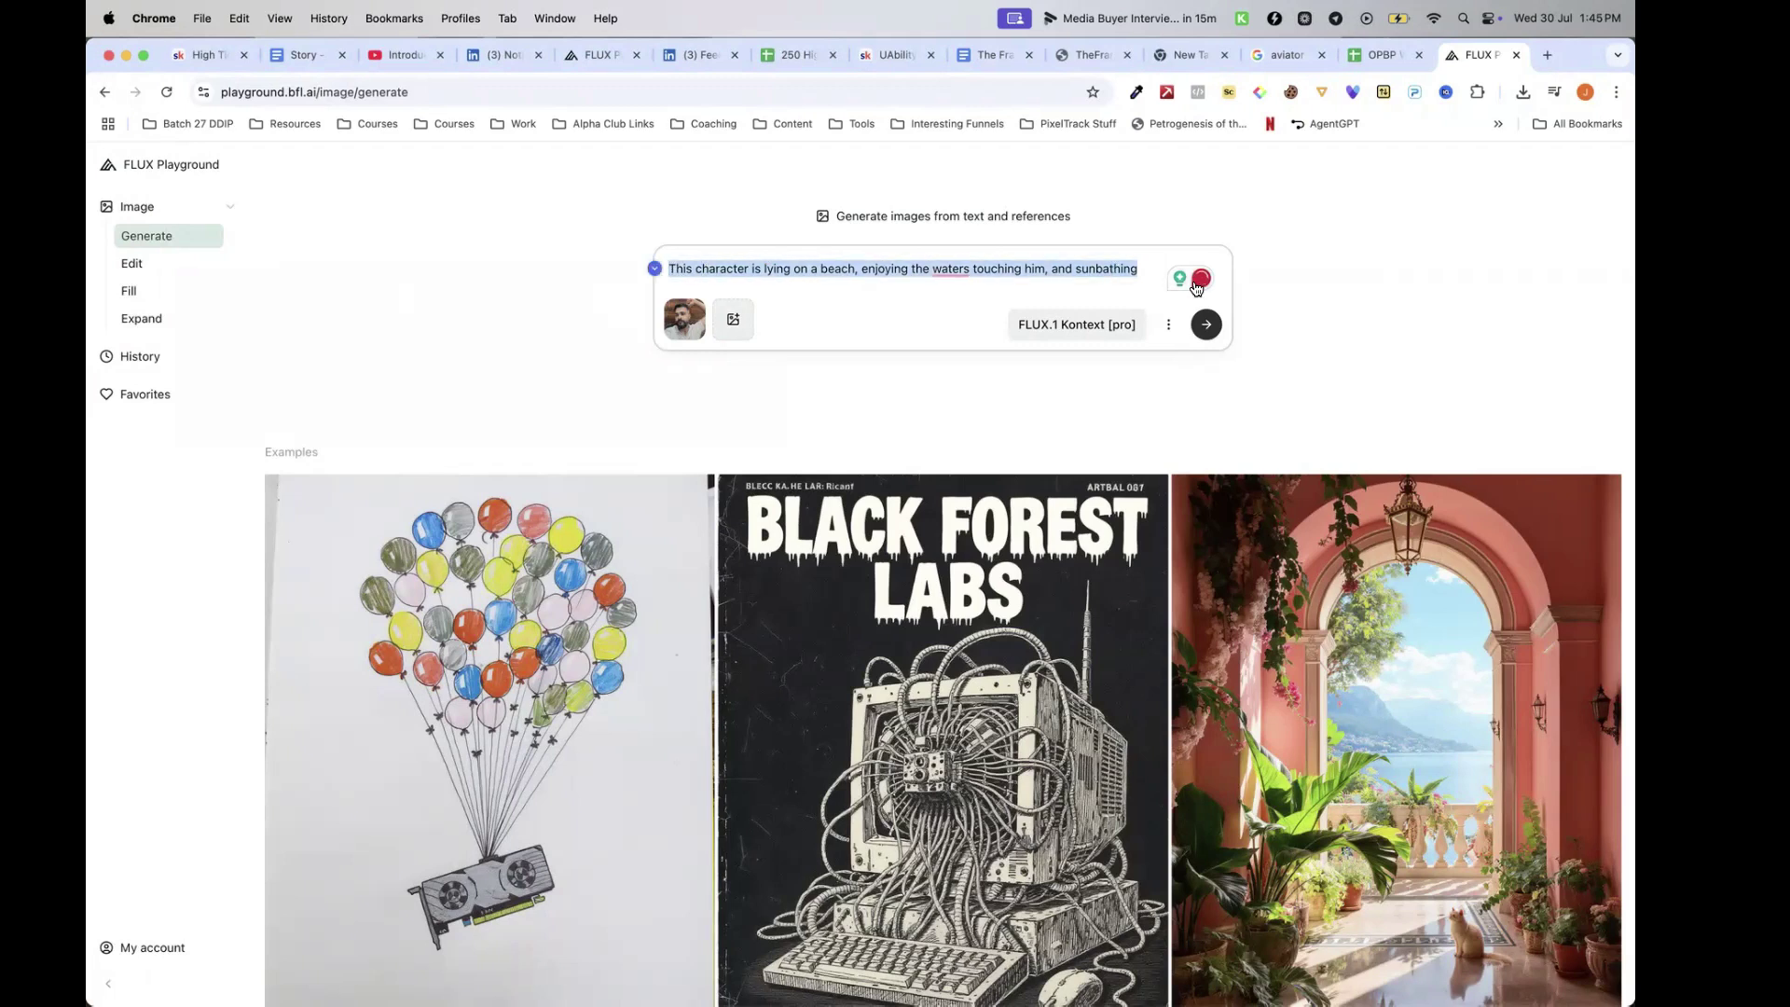
Generate the beach images with FLUX.1 Kontext [pro], 16:9 ratio, and Prompt Upsampling off
left_click(1078, 340)
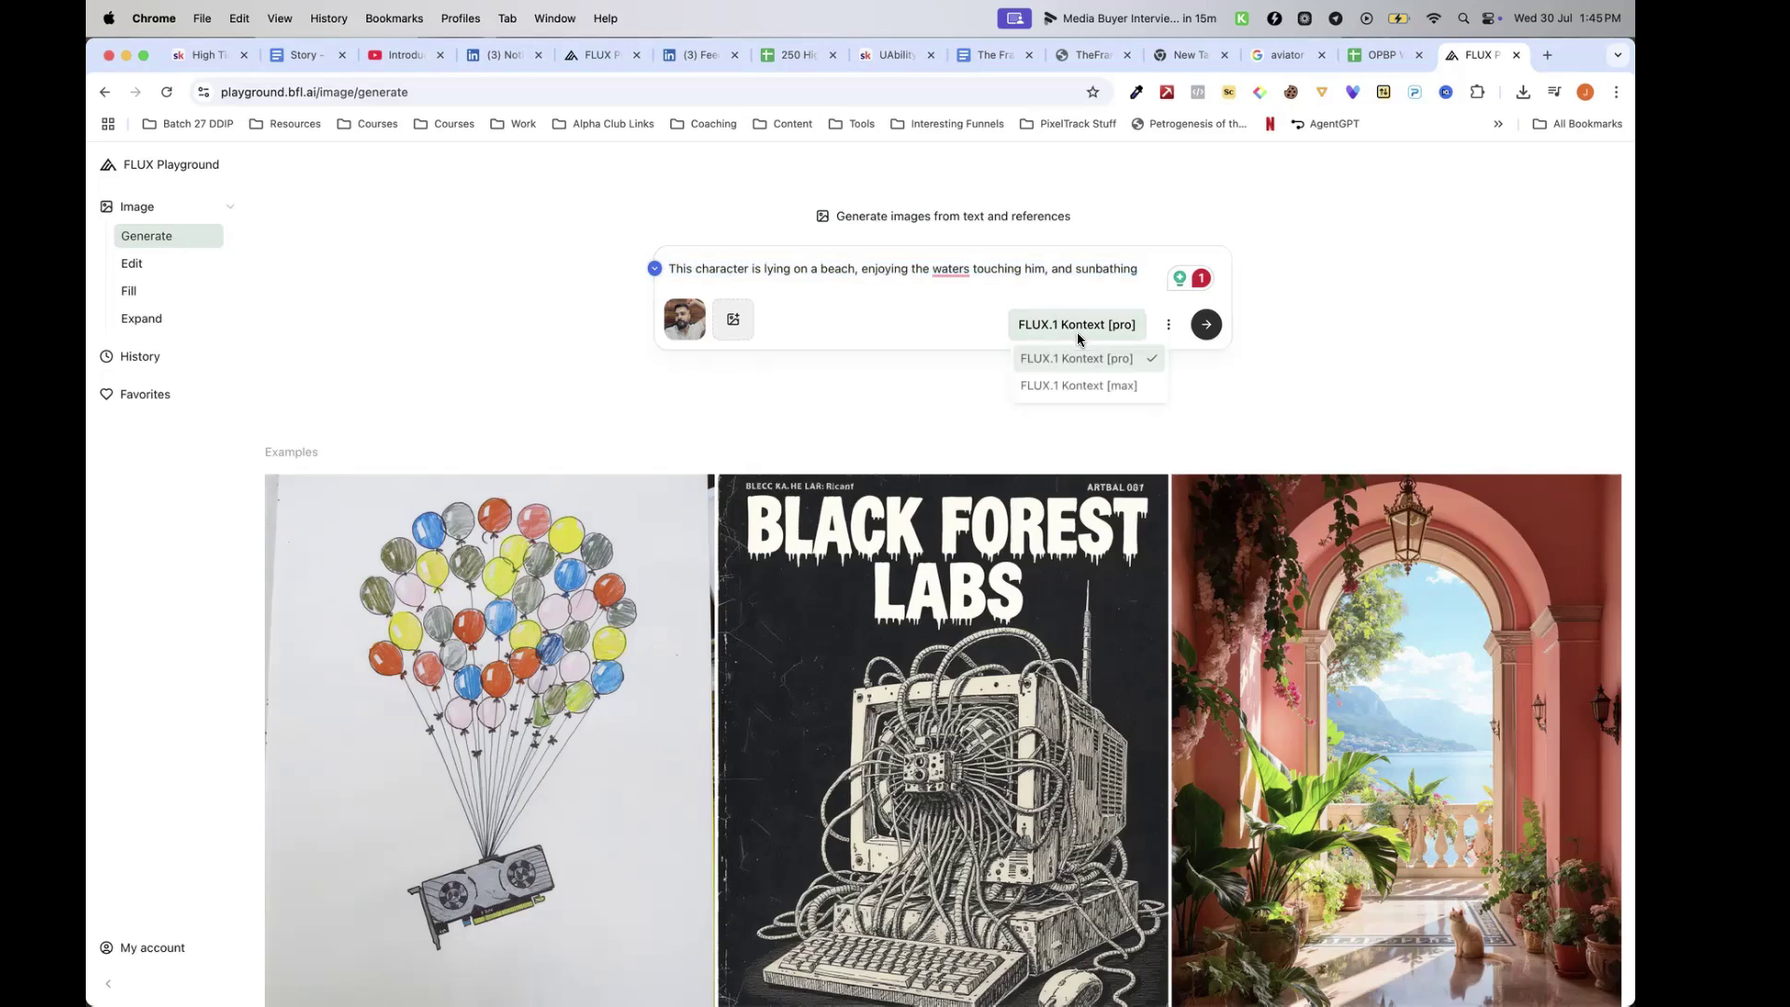
left_click(1171, 331)
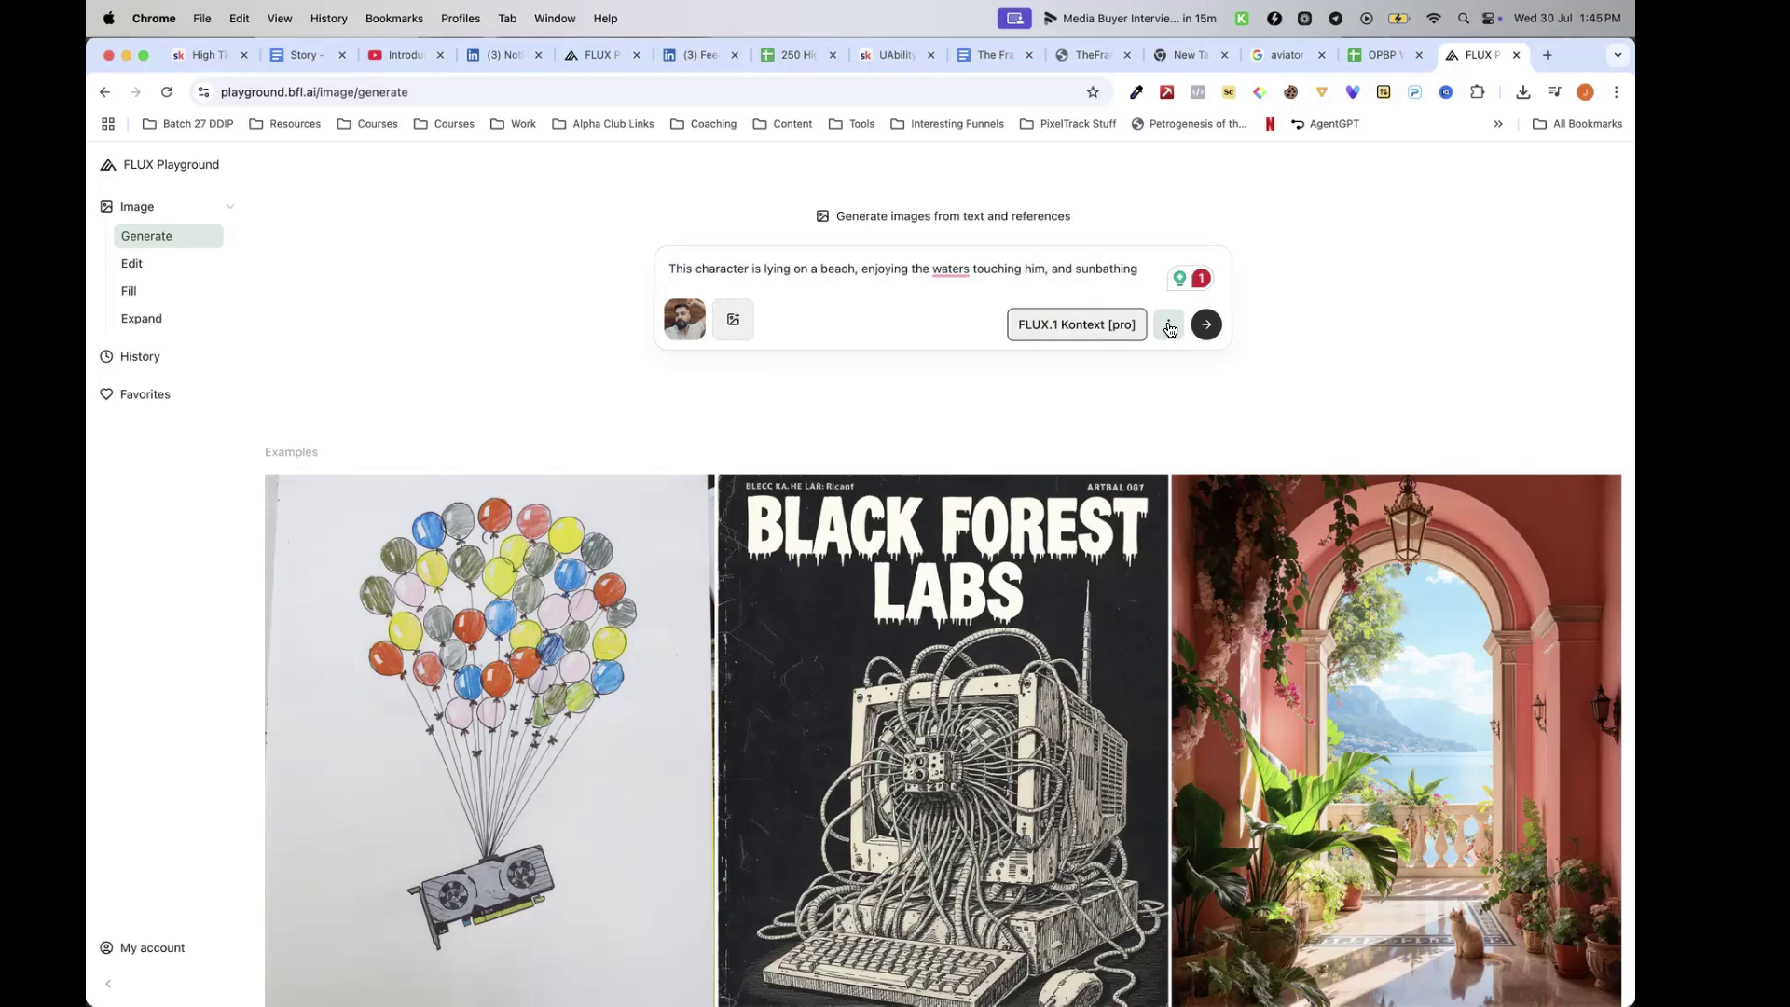
left_click(1169, 326)
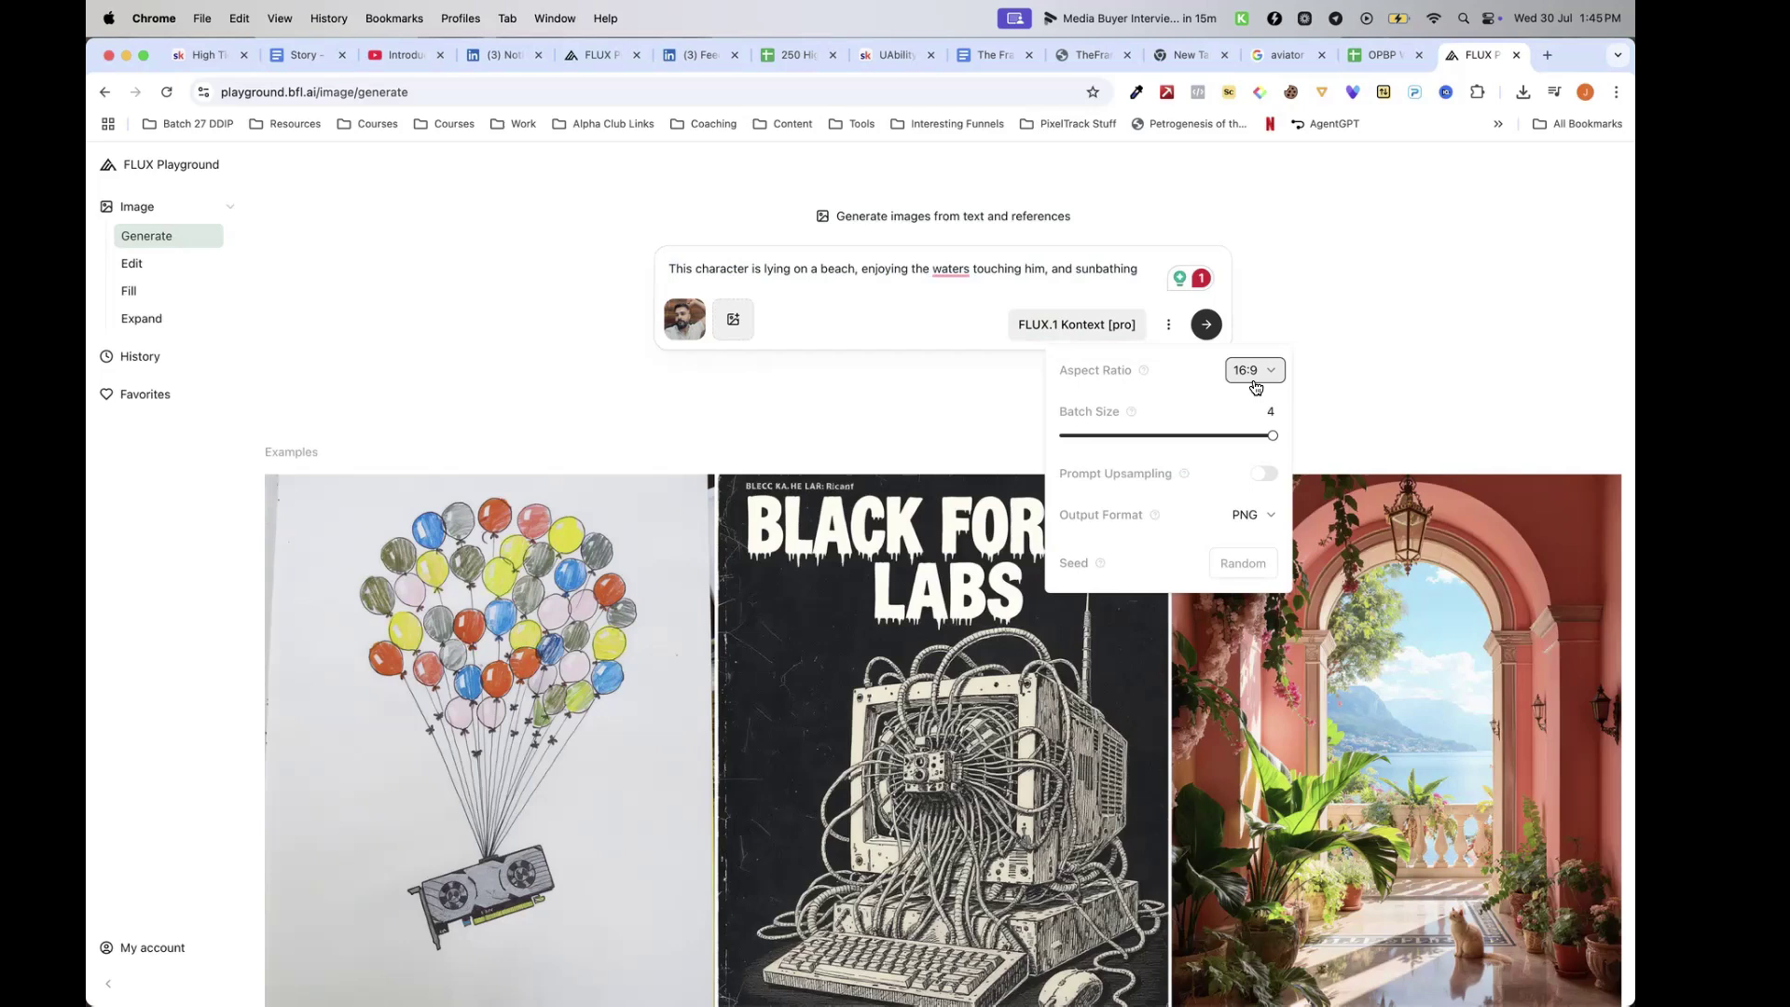
left_click(1254, 371)
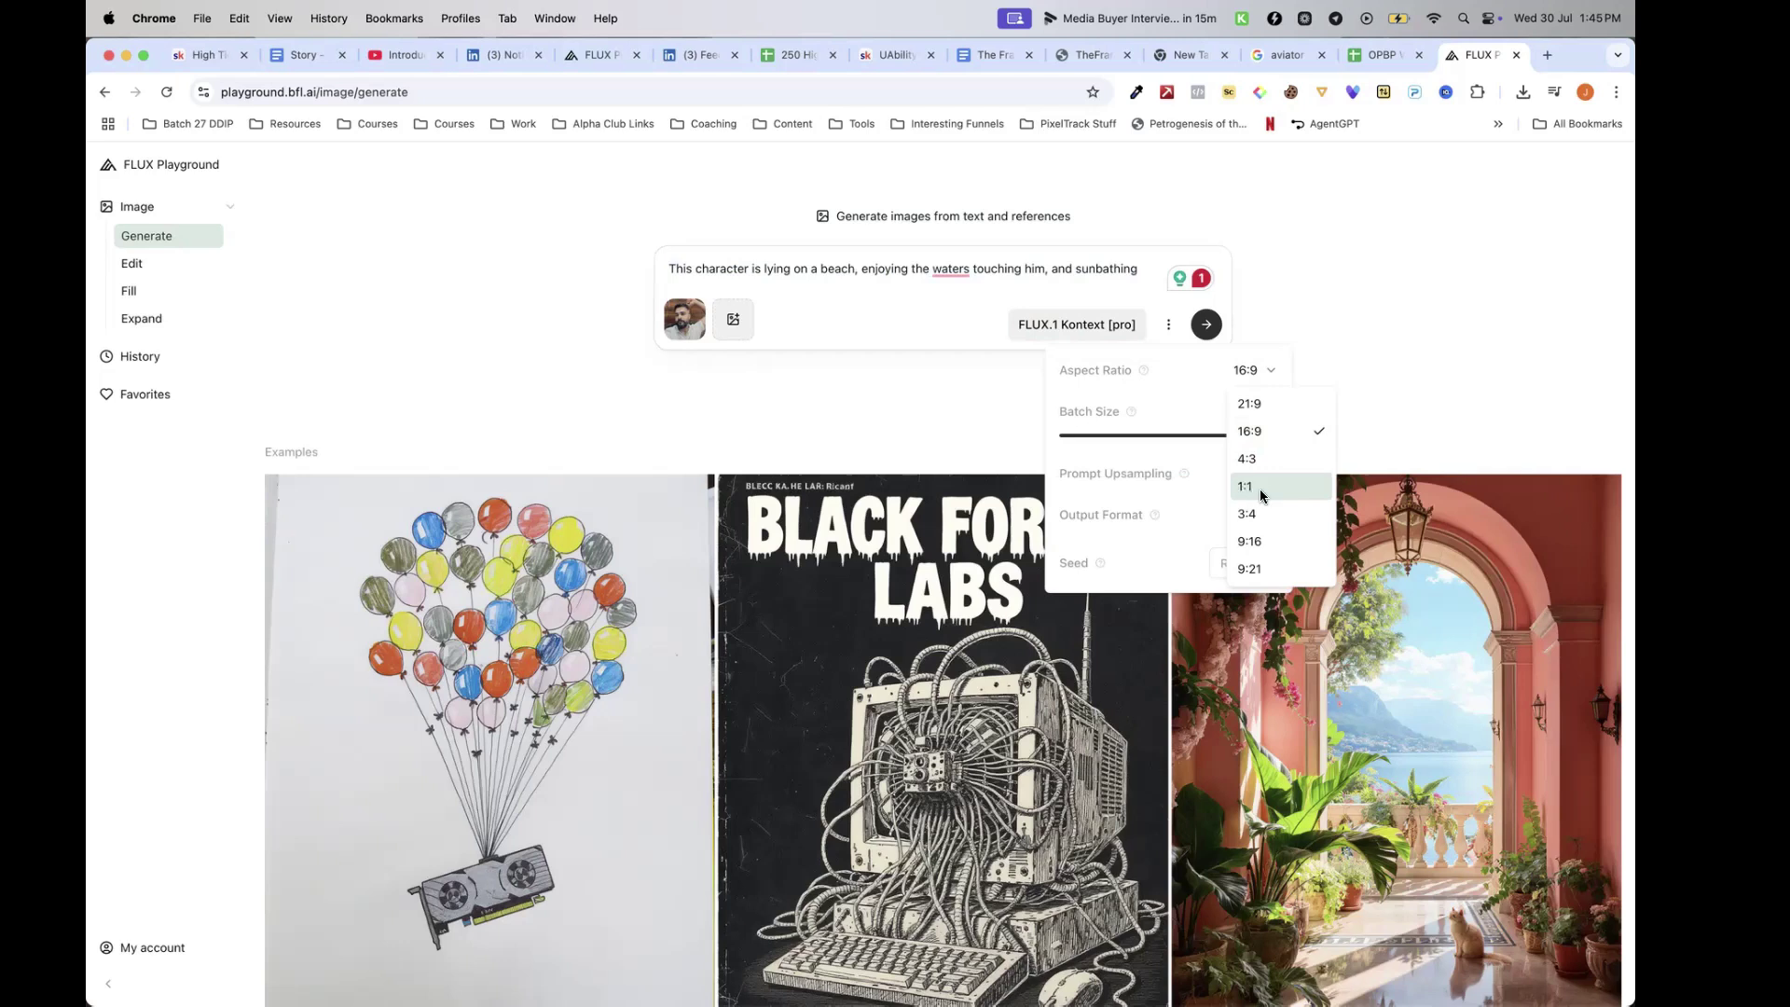
left_click(1198, 518)
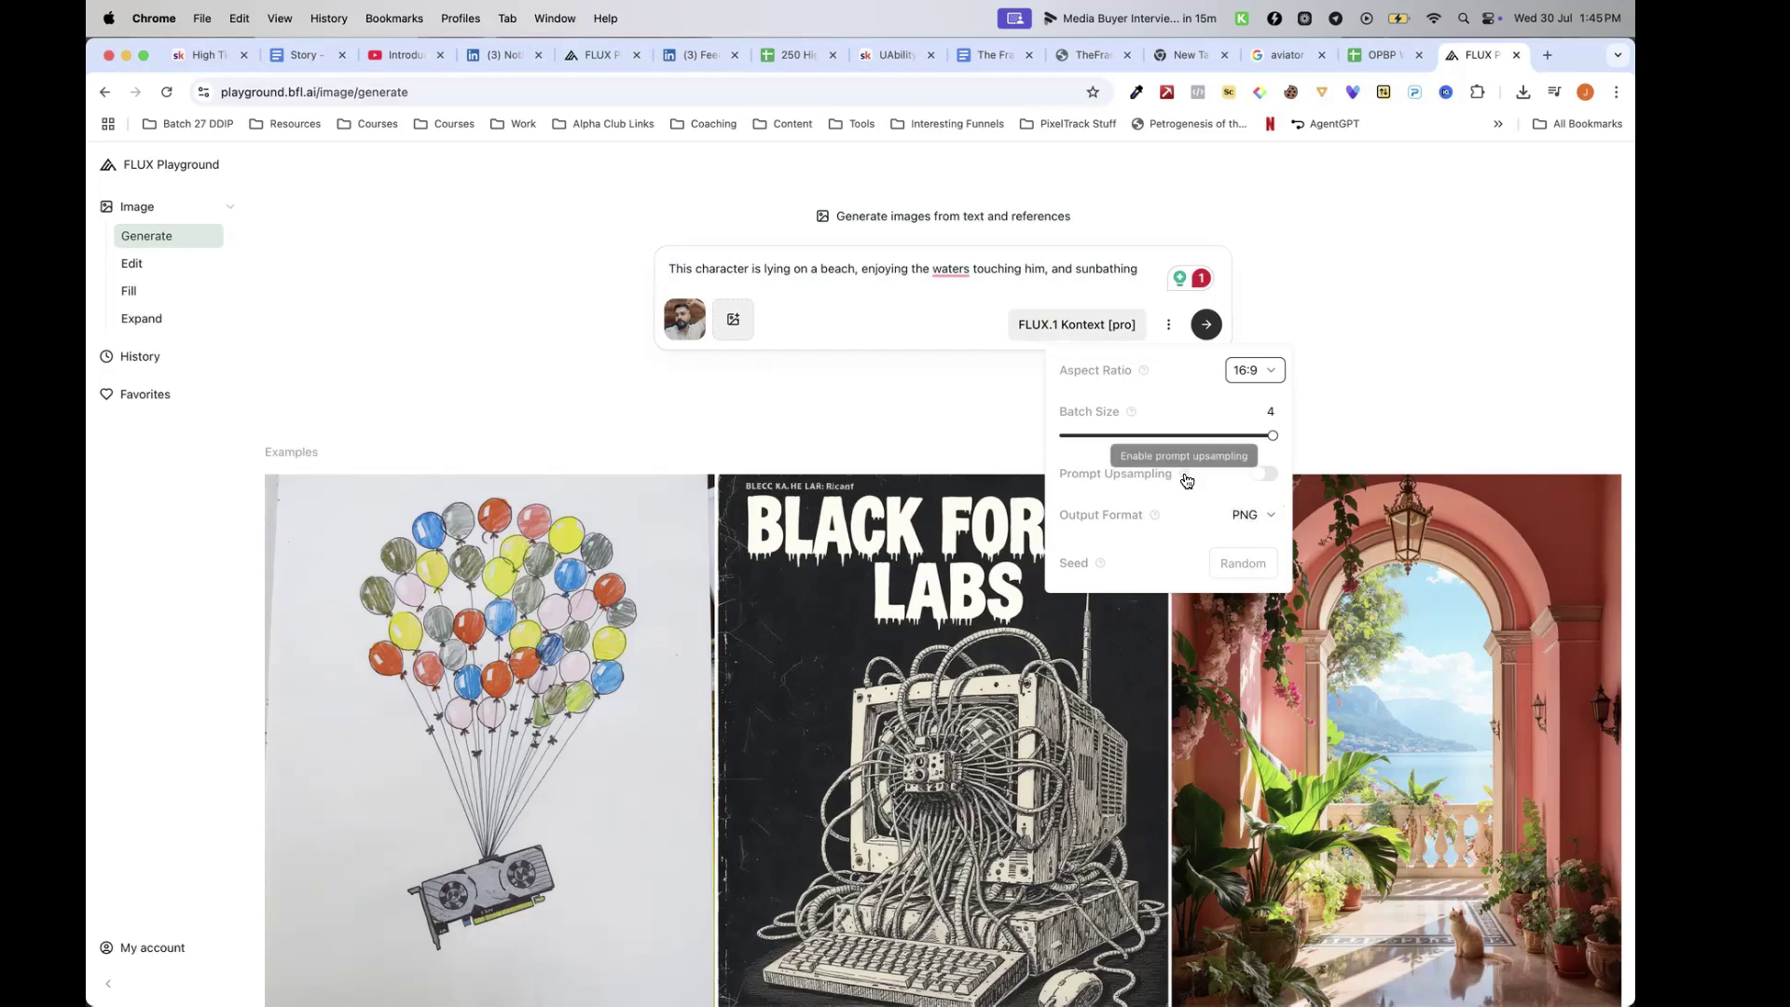
left_click(1265, 475)
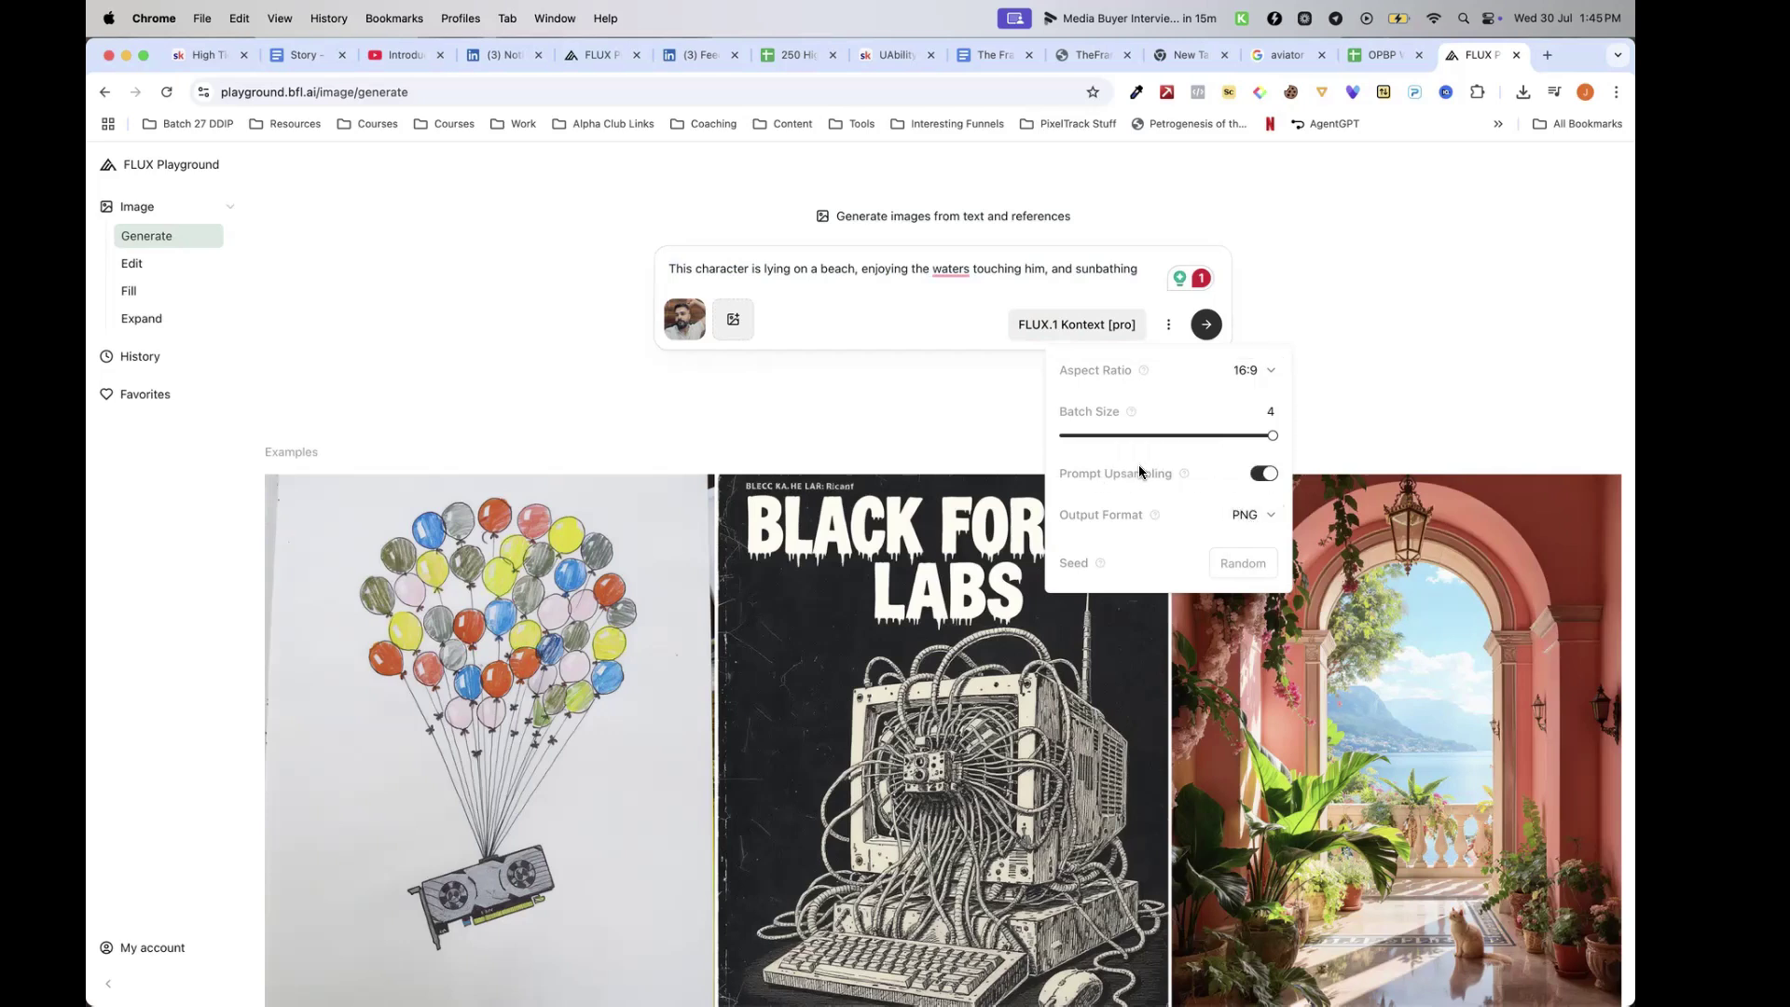
left_click_drag(1172, 480, 1089, 479)
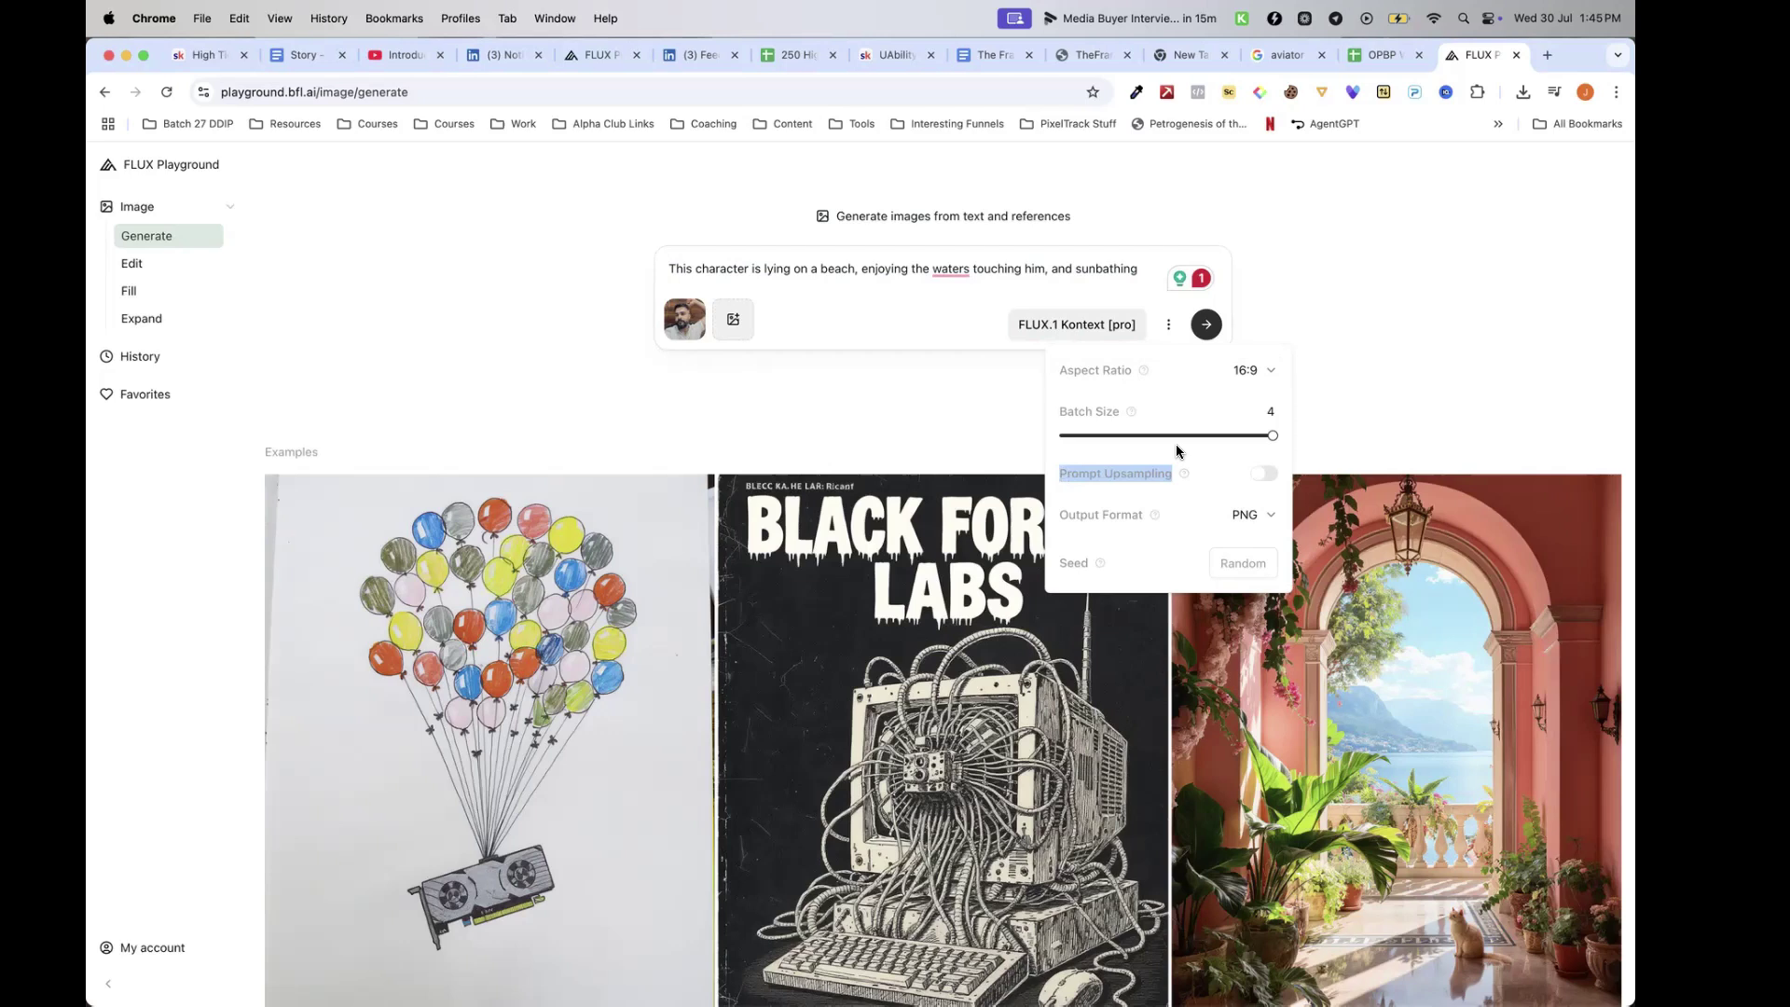
left_click(1322, 356)
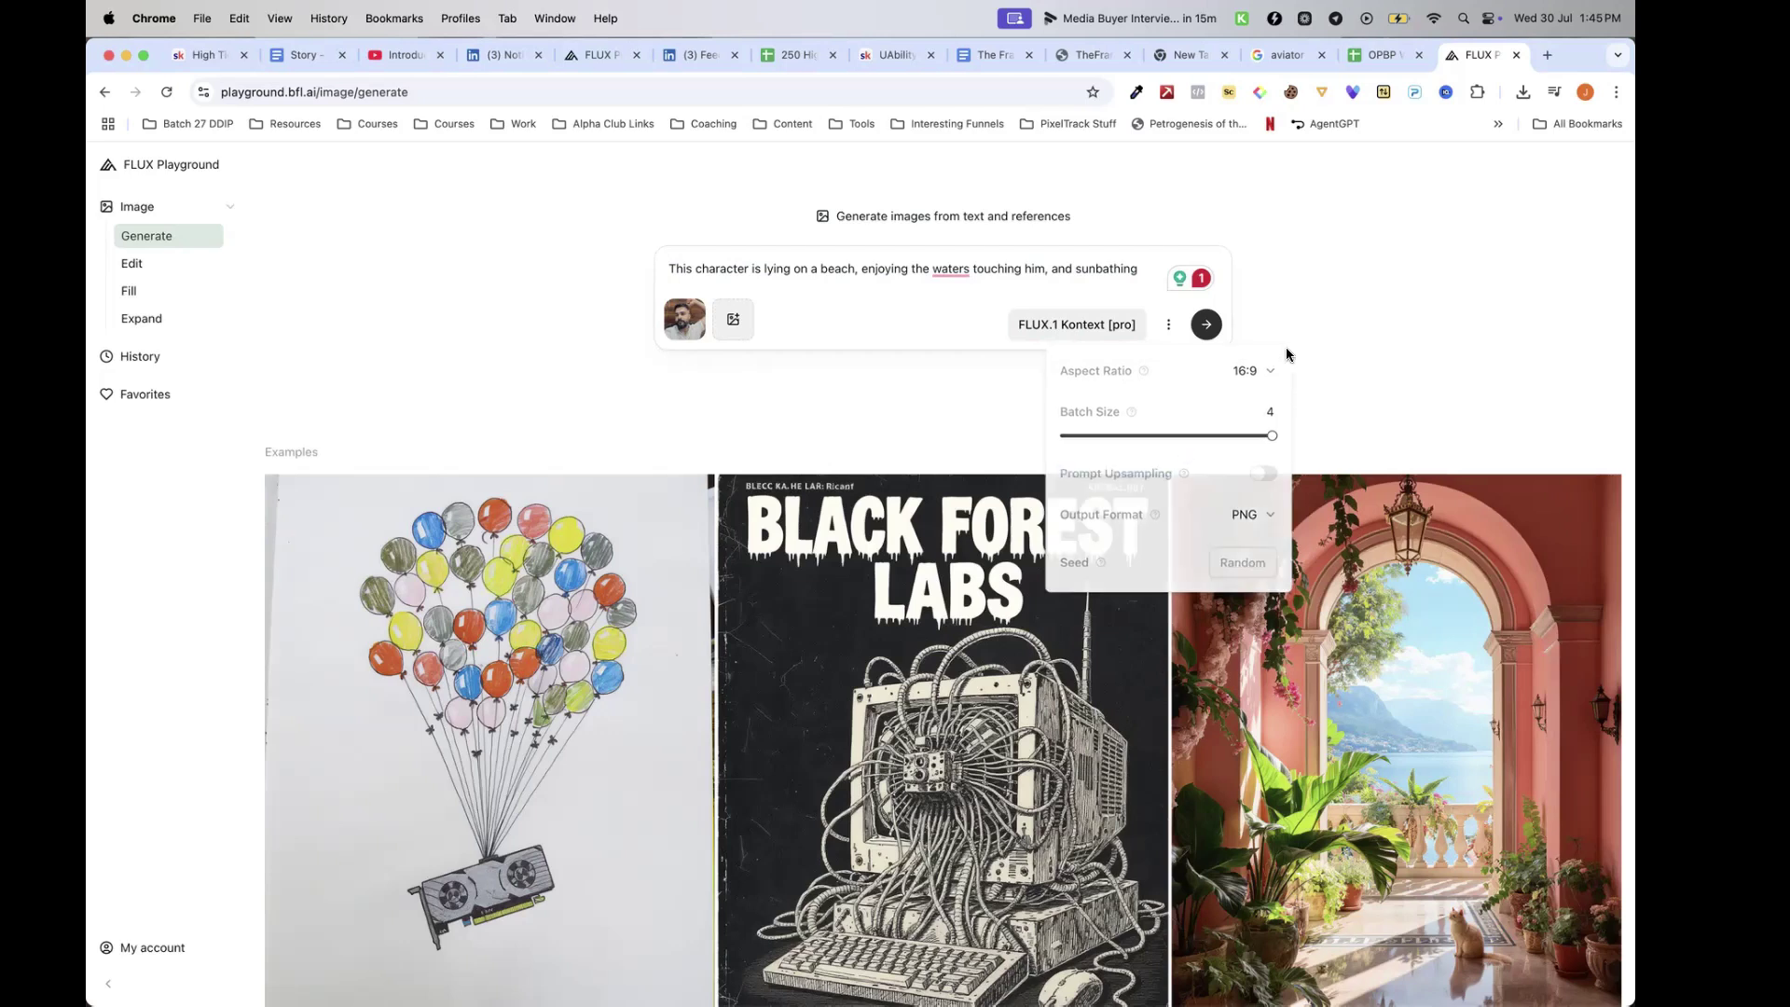
left_click(1205, 324)
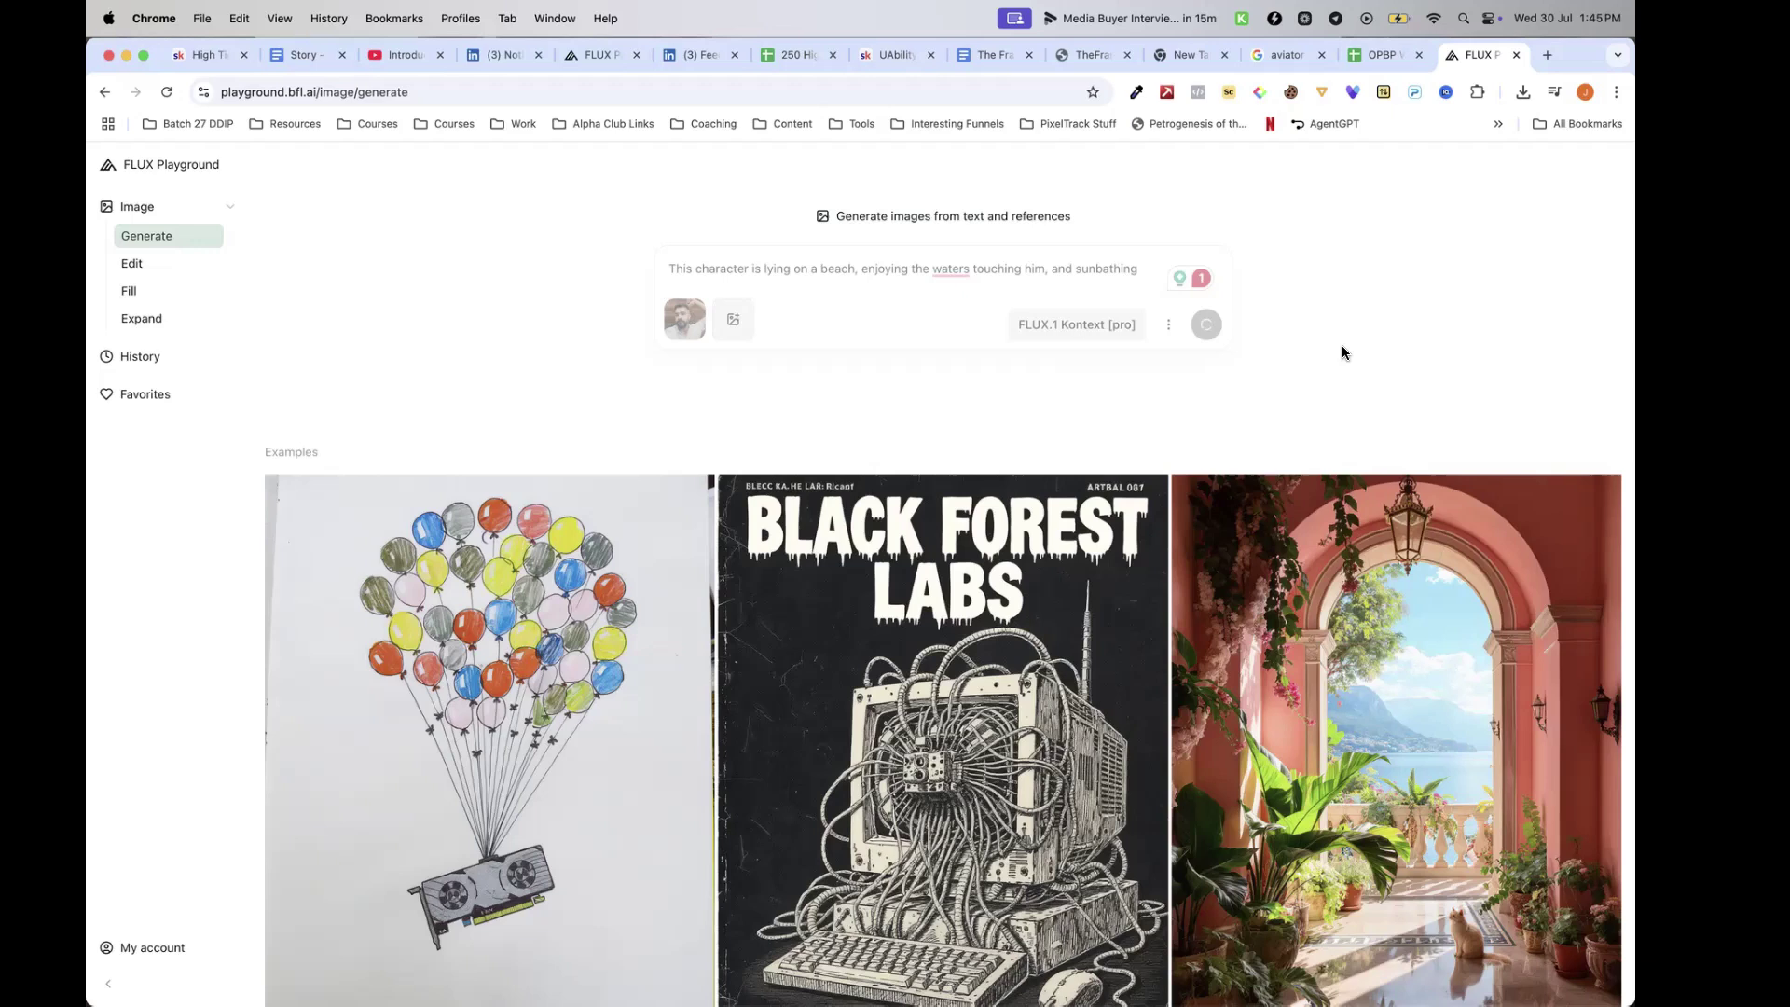
Search Google Images, refining the query to 'vacation pictures'
left_click(1547, 54)
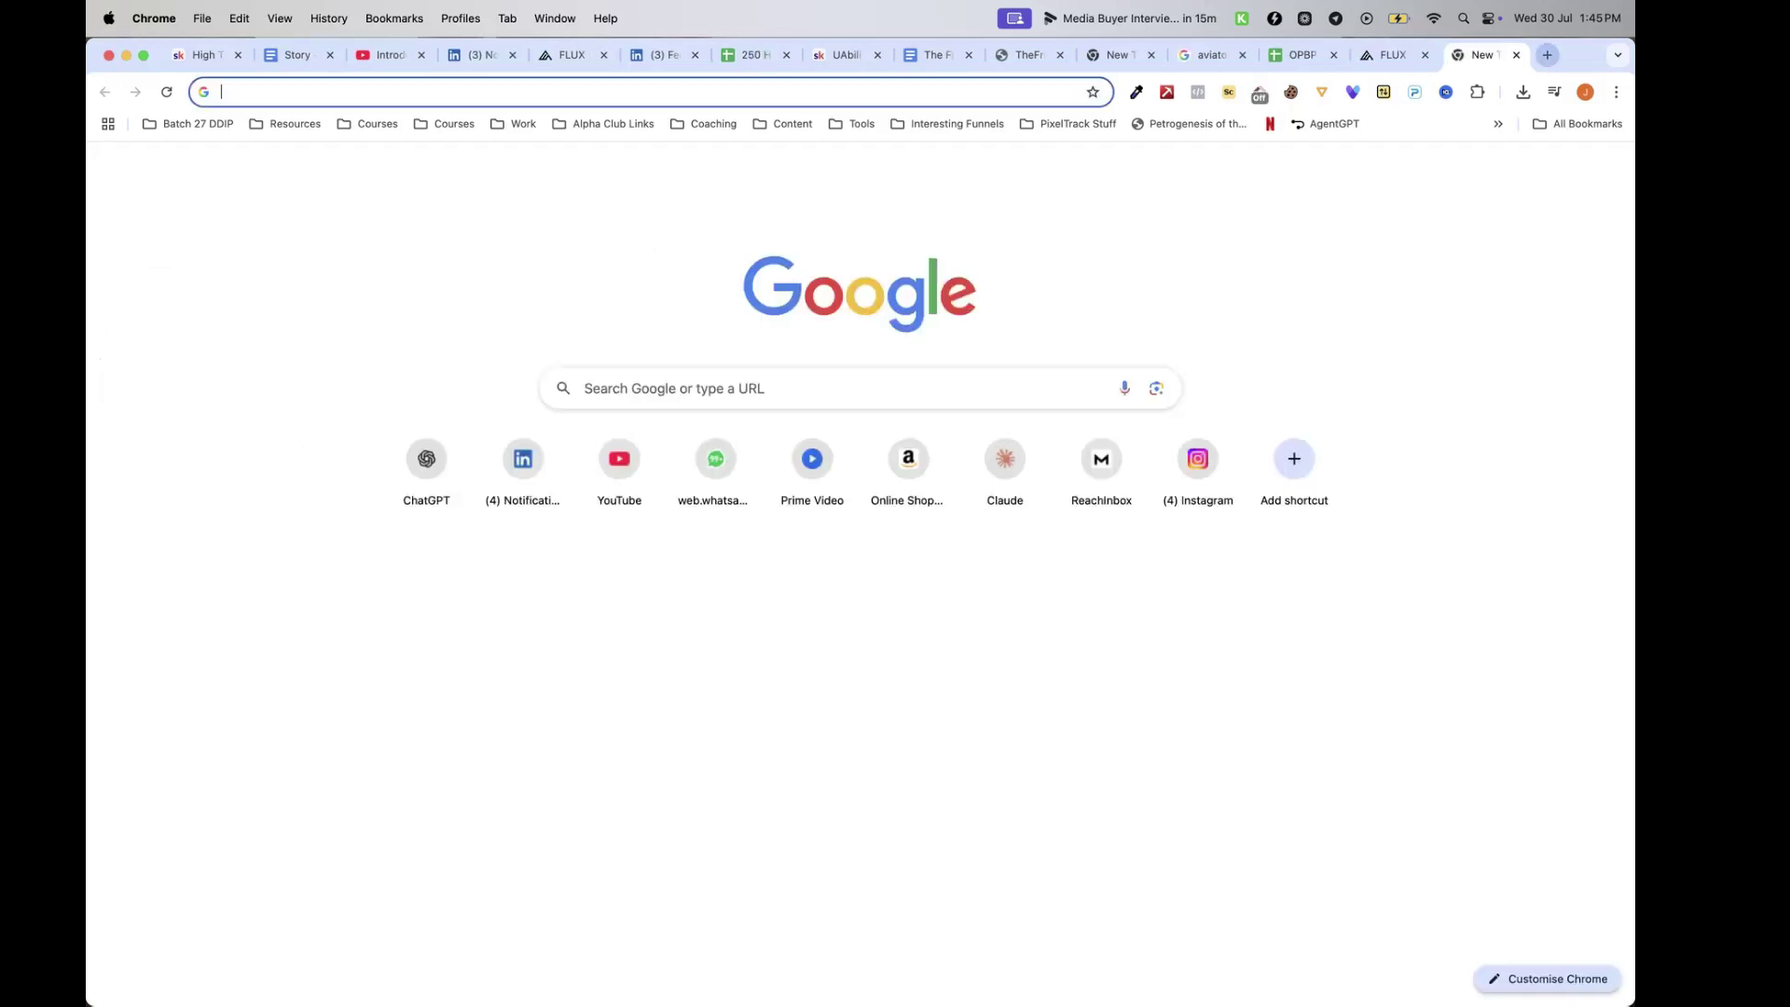
type("gogole")
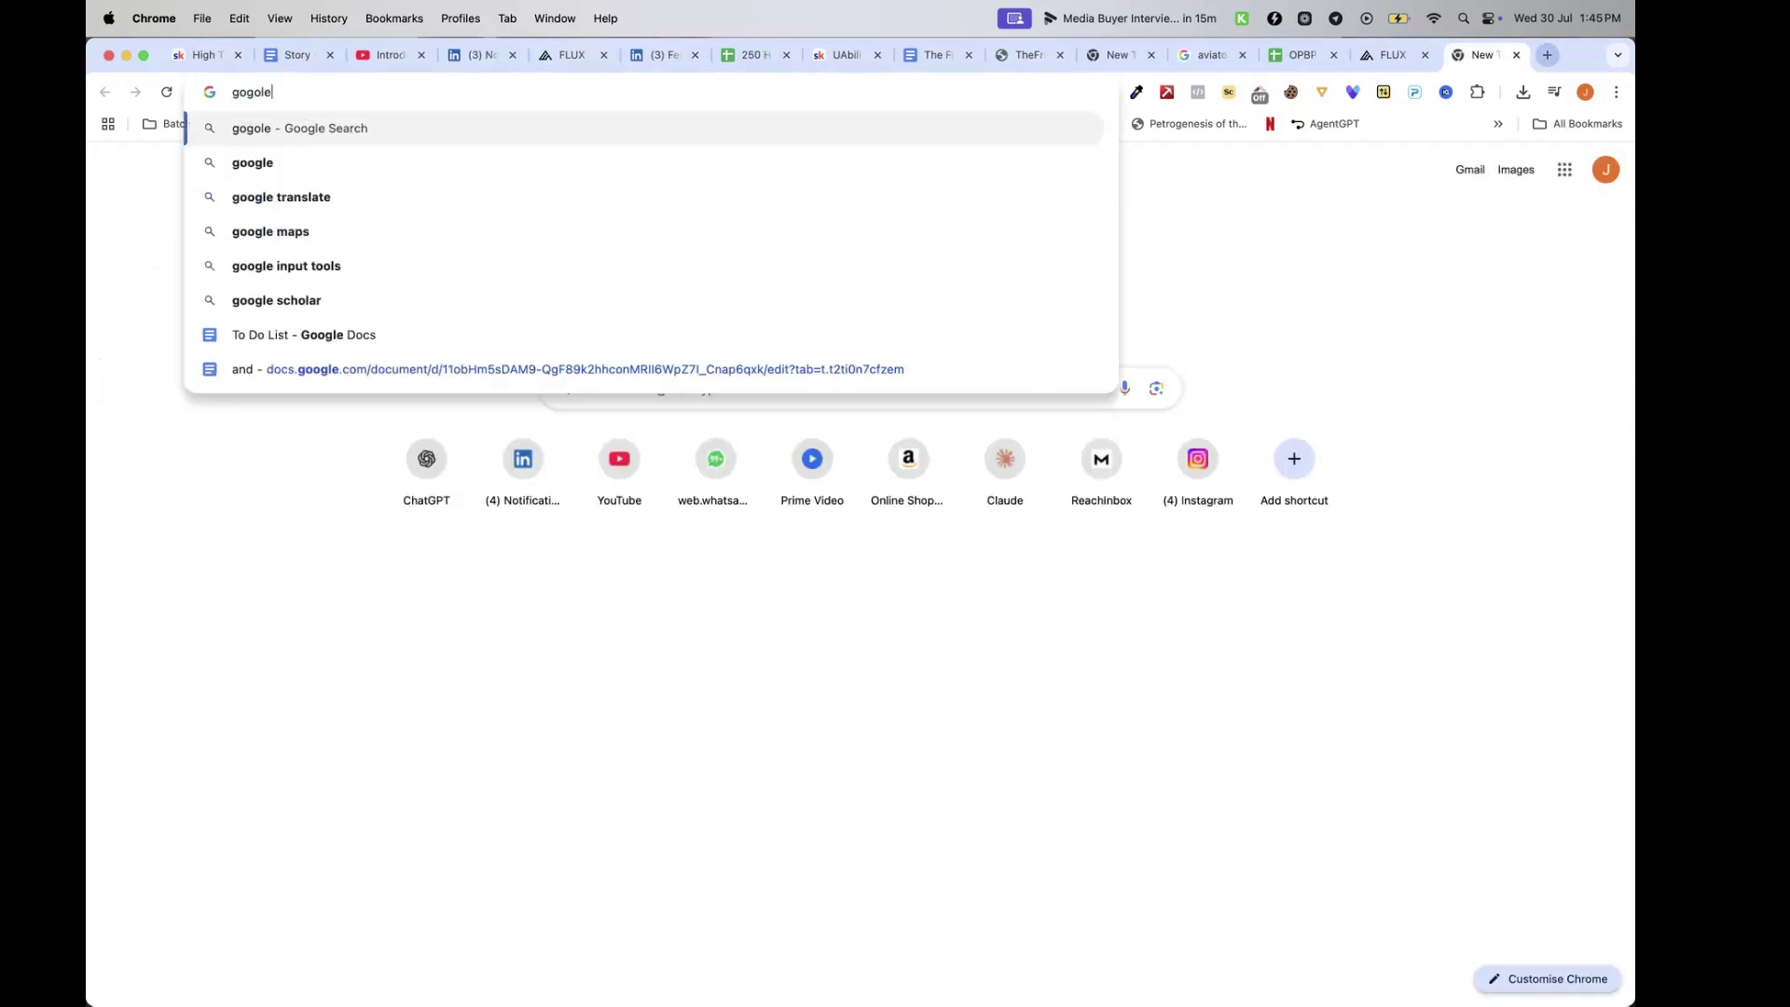
key("super+a")
type("instagram ")
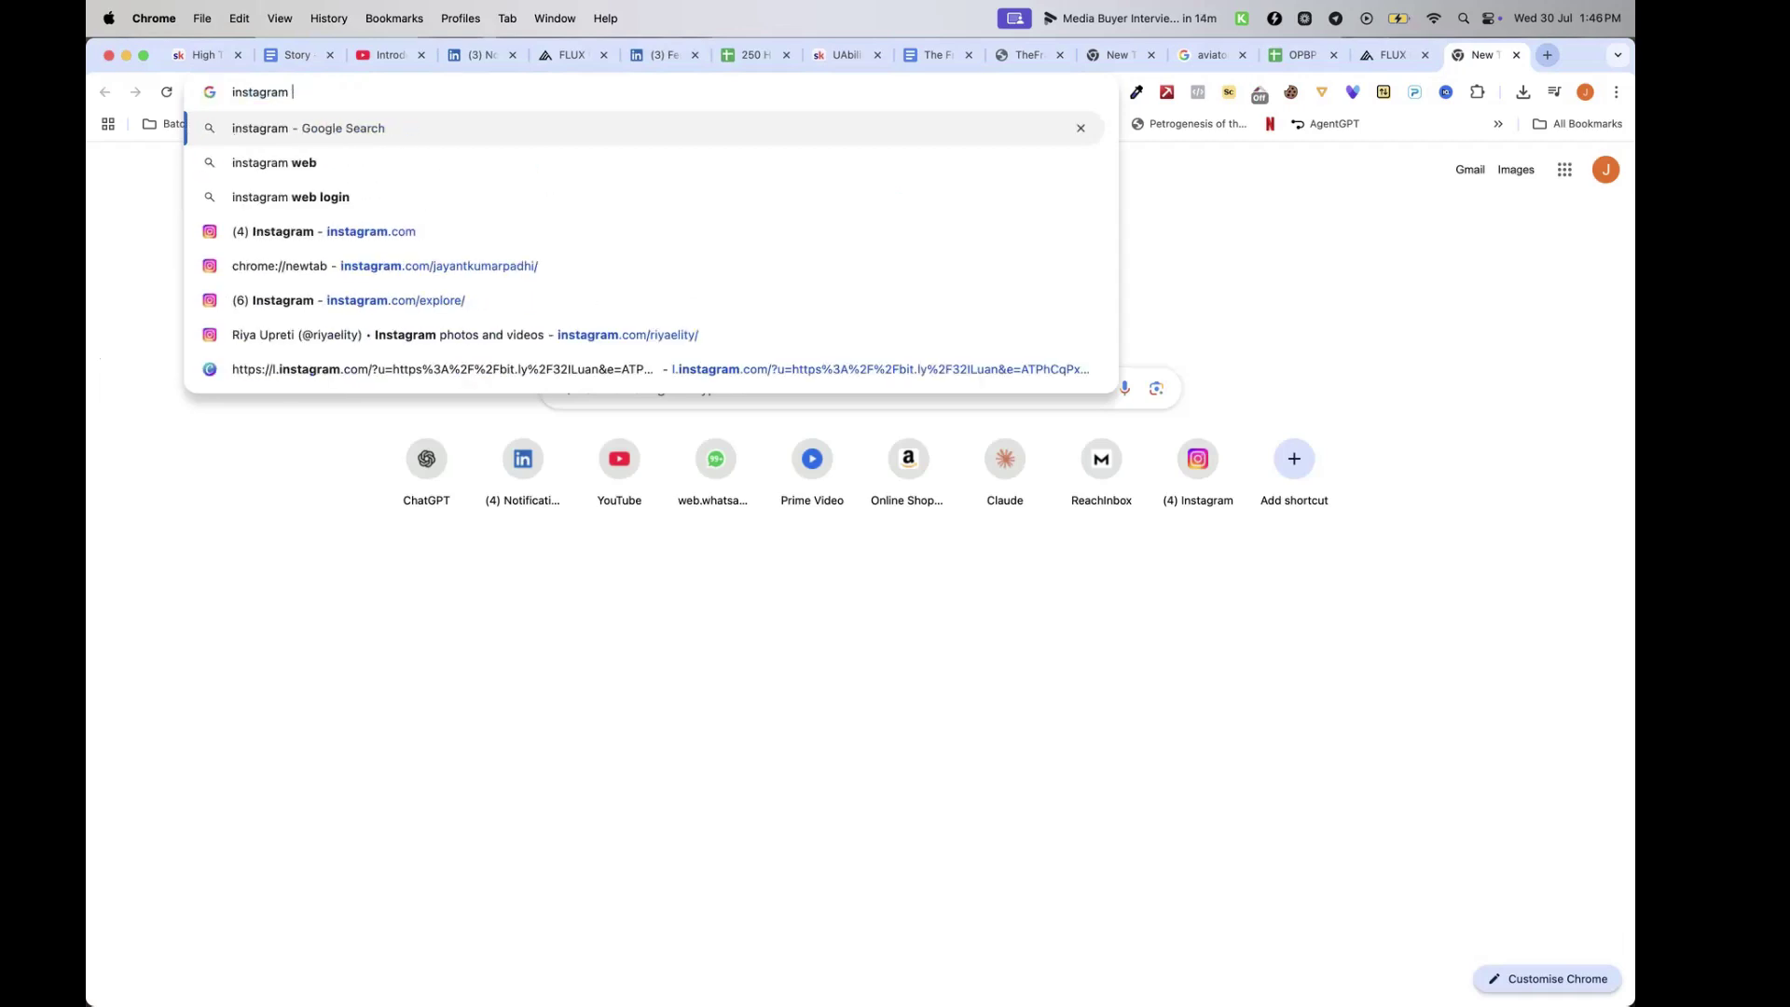
type("worthy pictur")
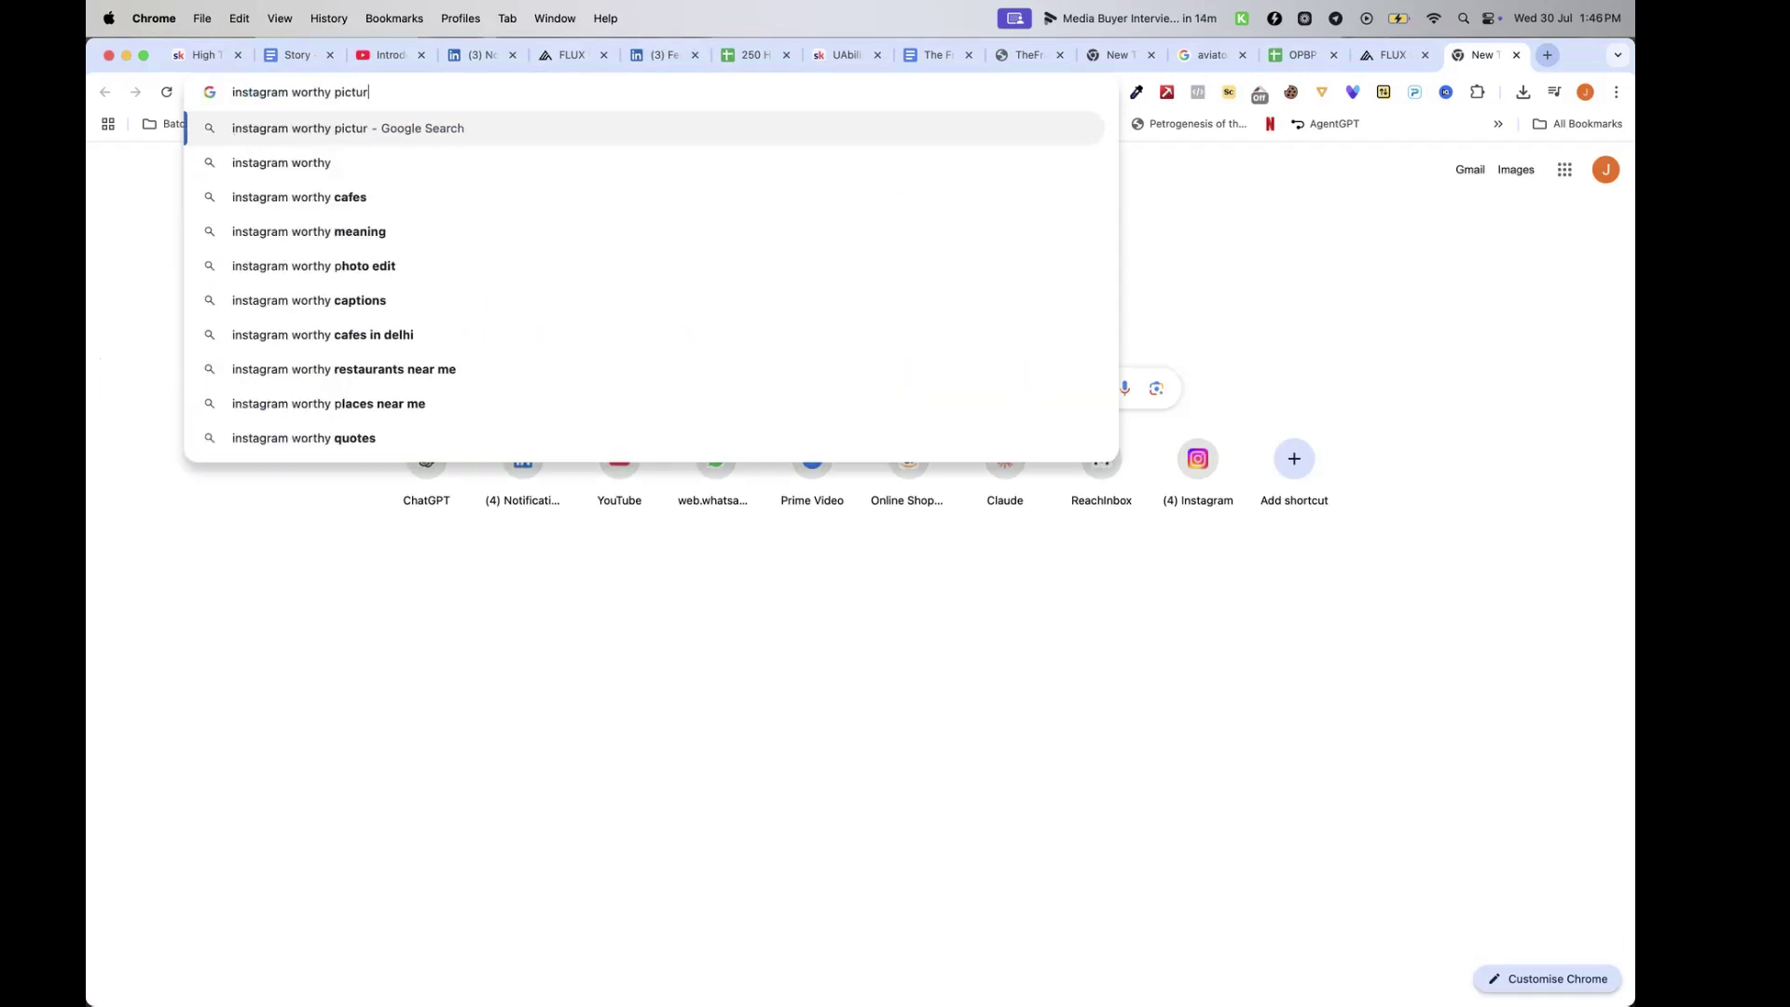
type("es")
key("Return")
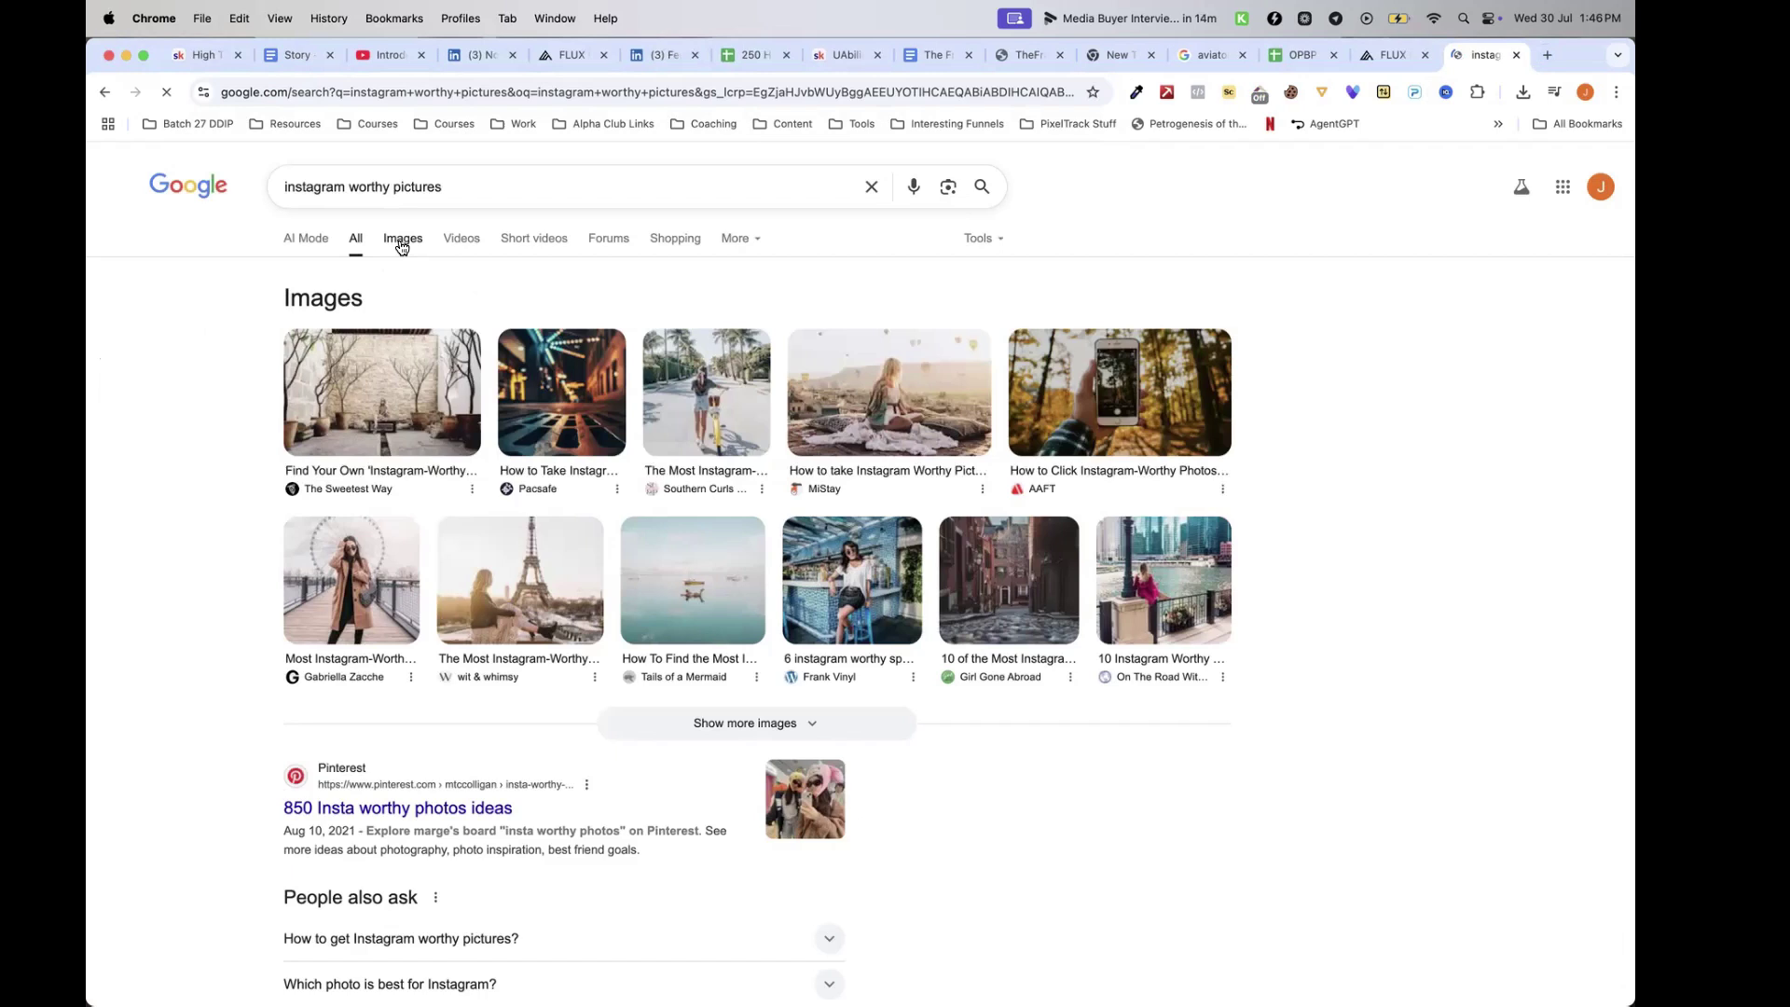
left_click(401, 240)
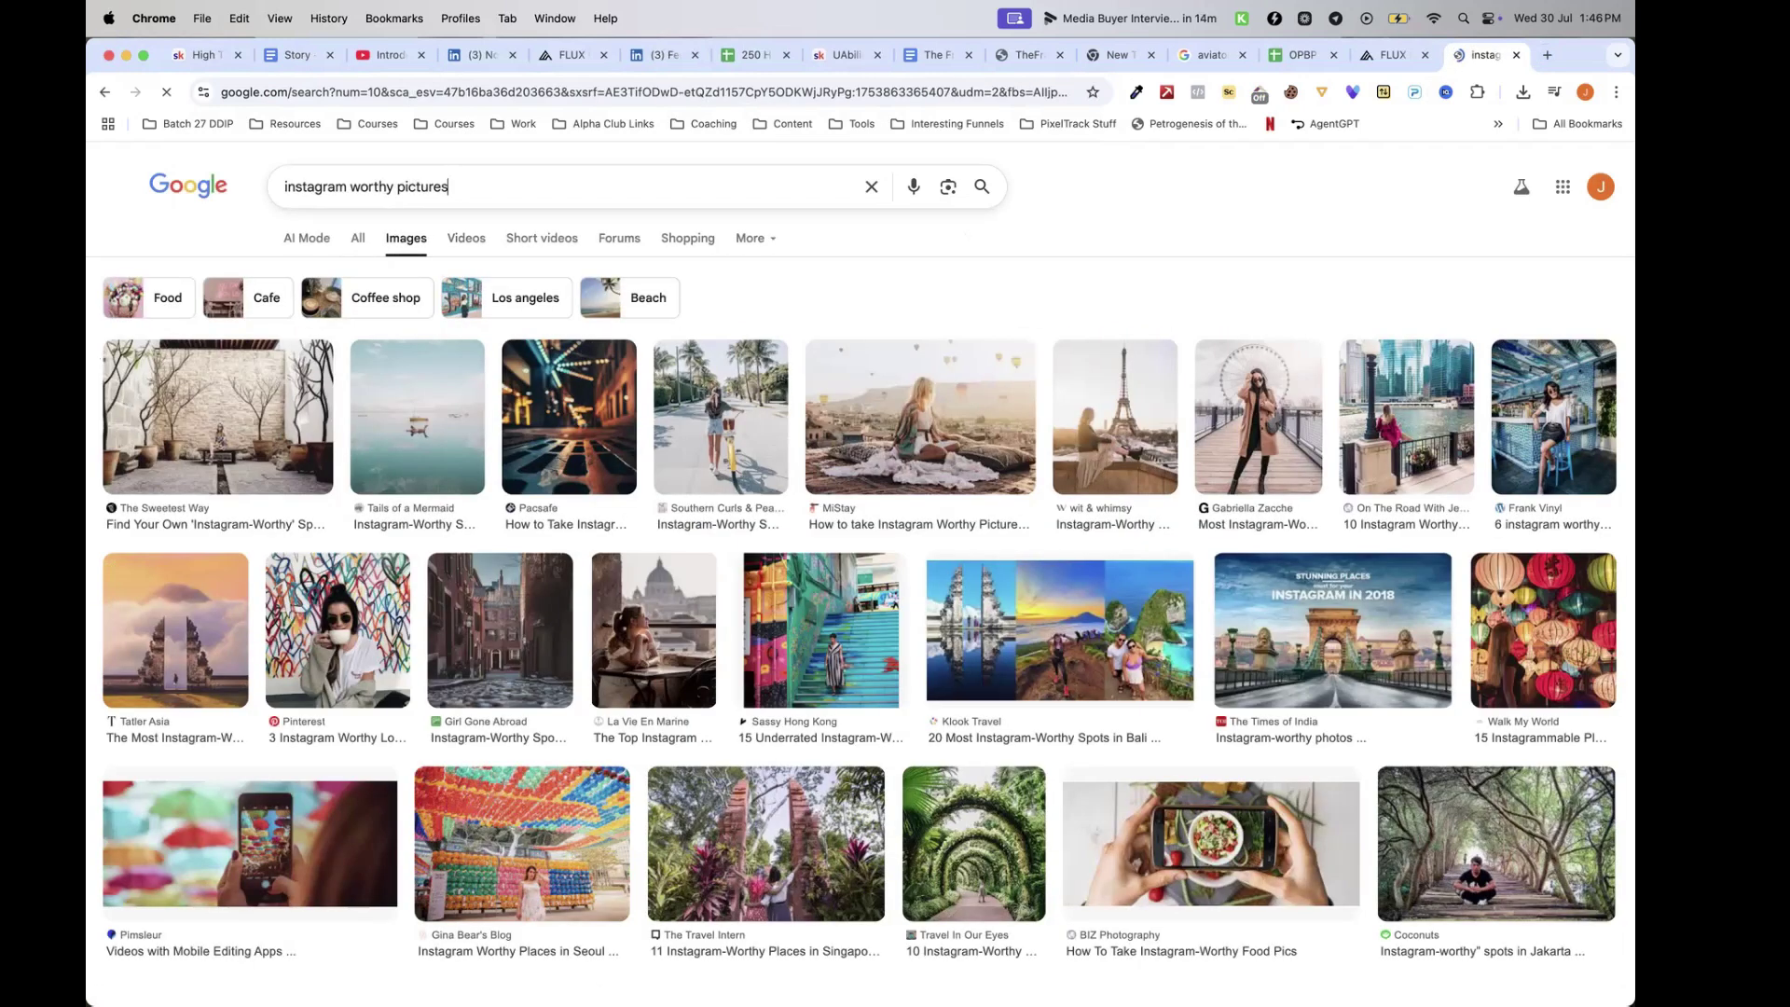
type("th charaters")
key("Return")
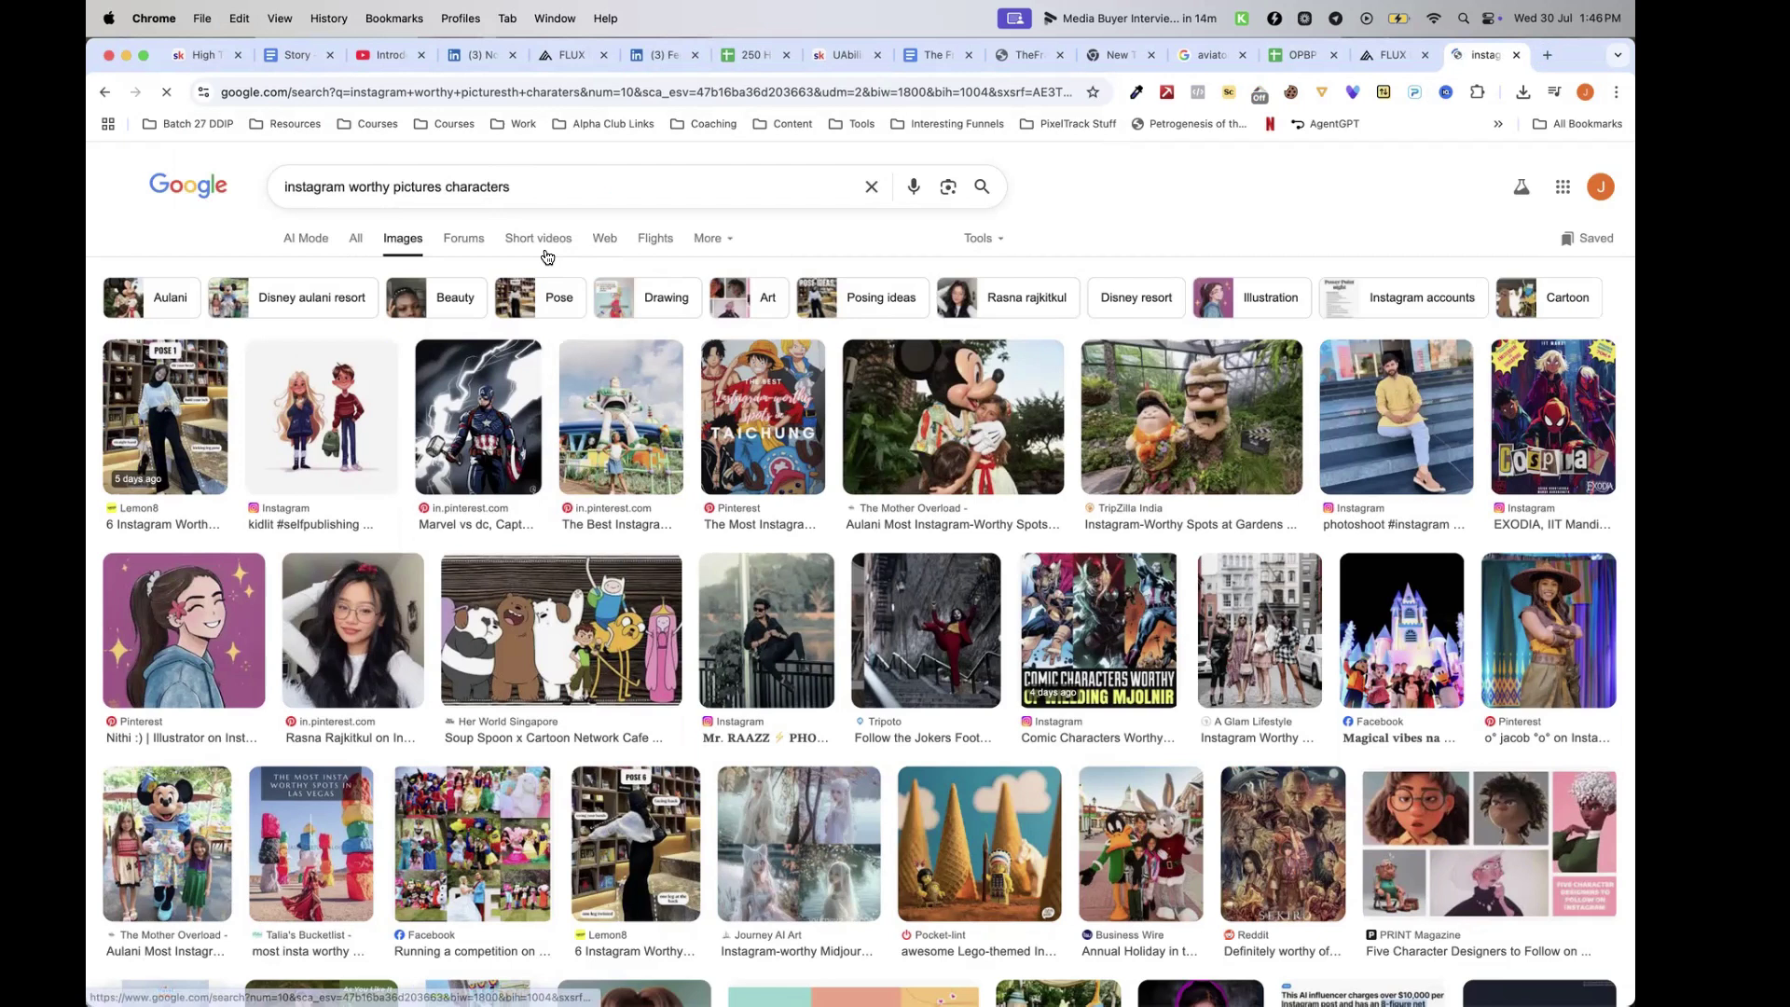
triple_click(447, 189)
type("vacati")
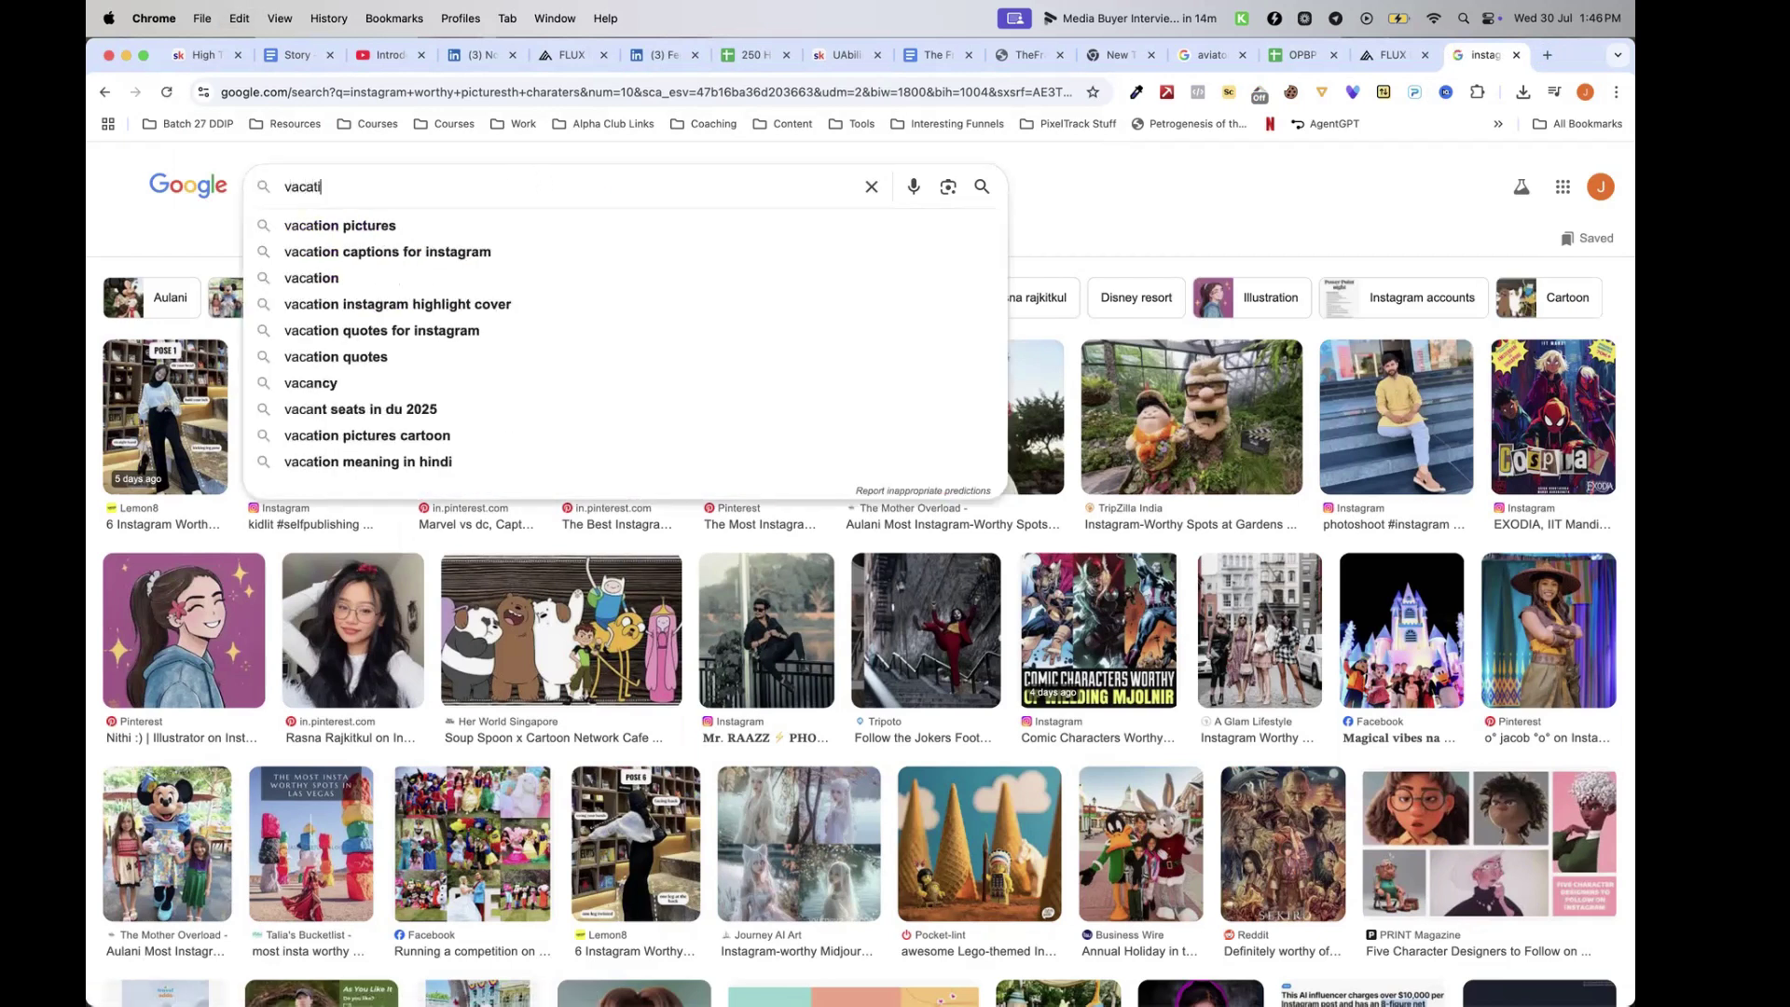
type("on")
left_click(755, 219)
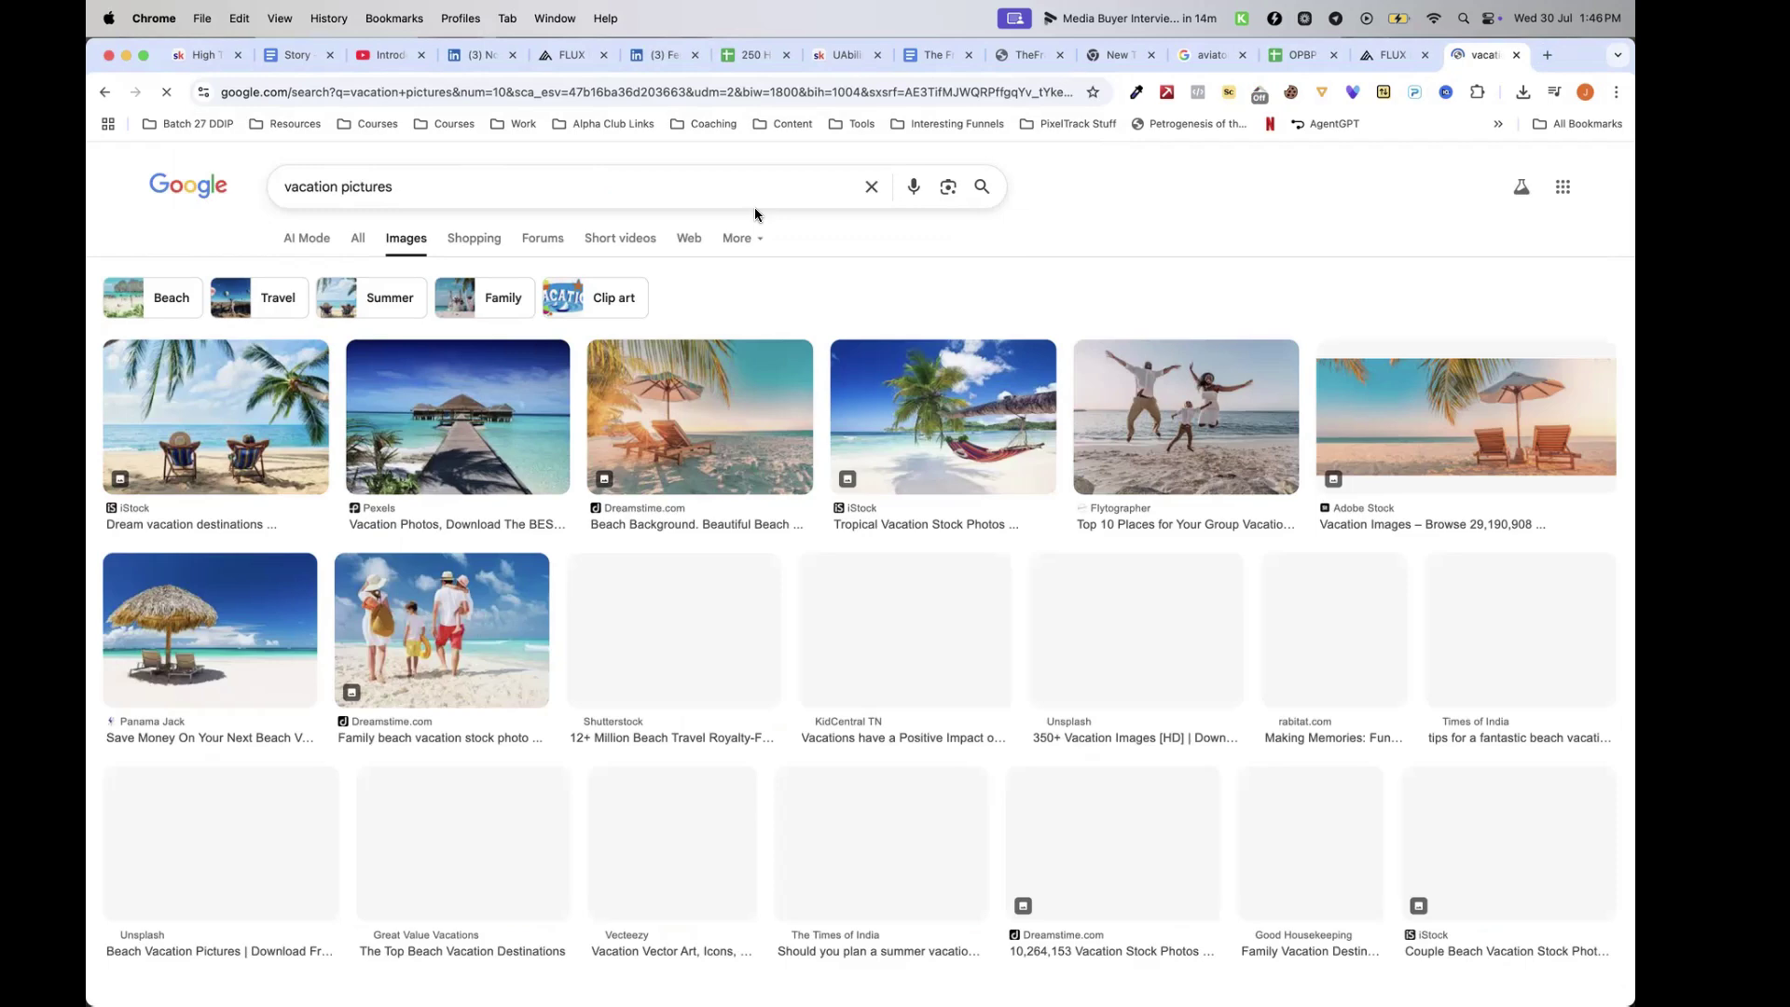
Copy the Kiplinger photo of a man on a boat from the image results
scroll(742, 519, "down", 2)
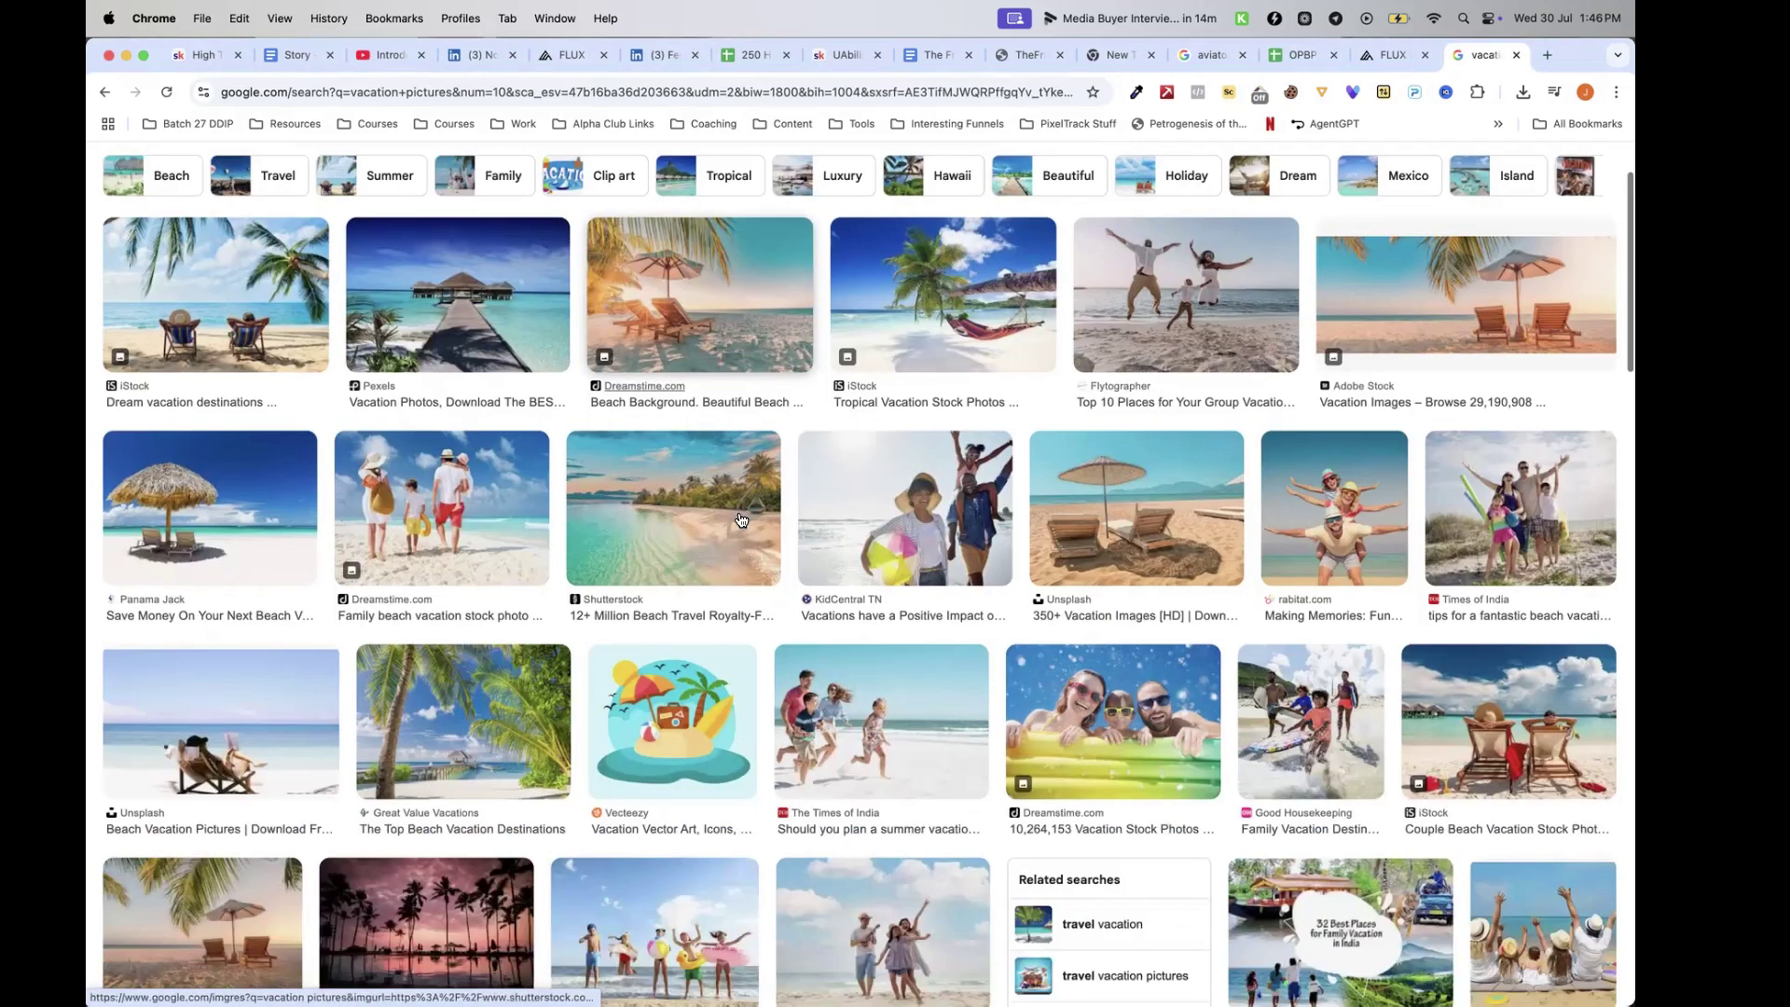
scroll(742, 519, "down", 10)
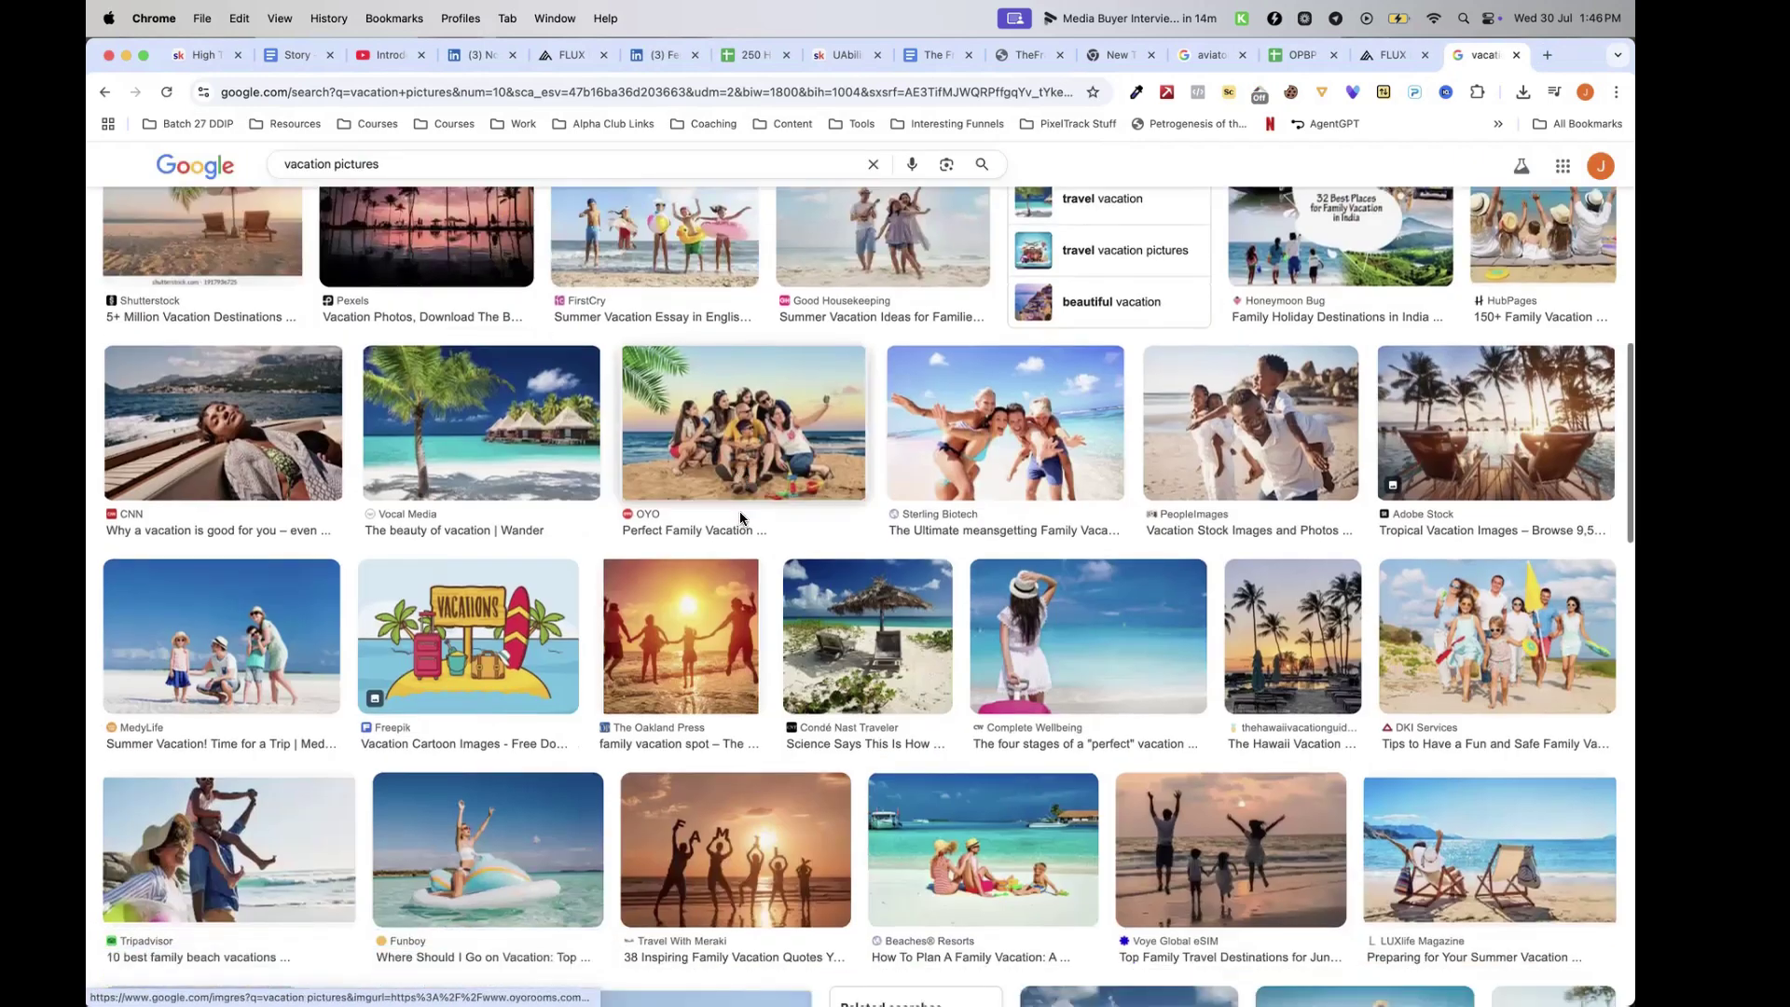
scroll(741, 511, "down", 20)
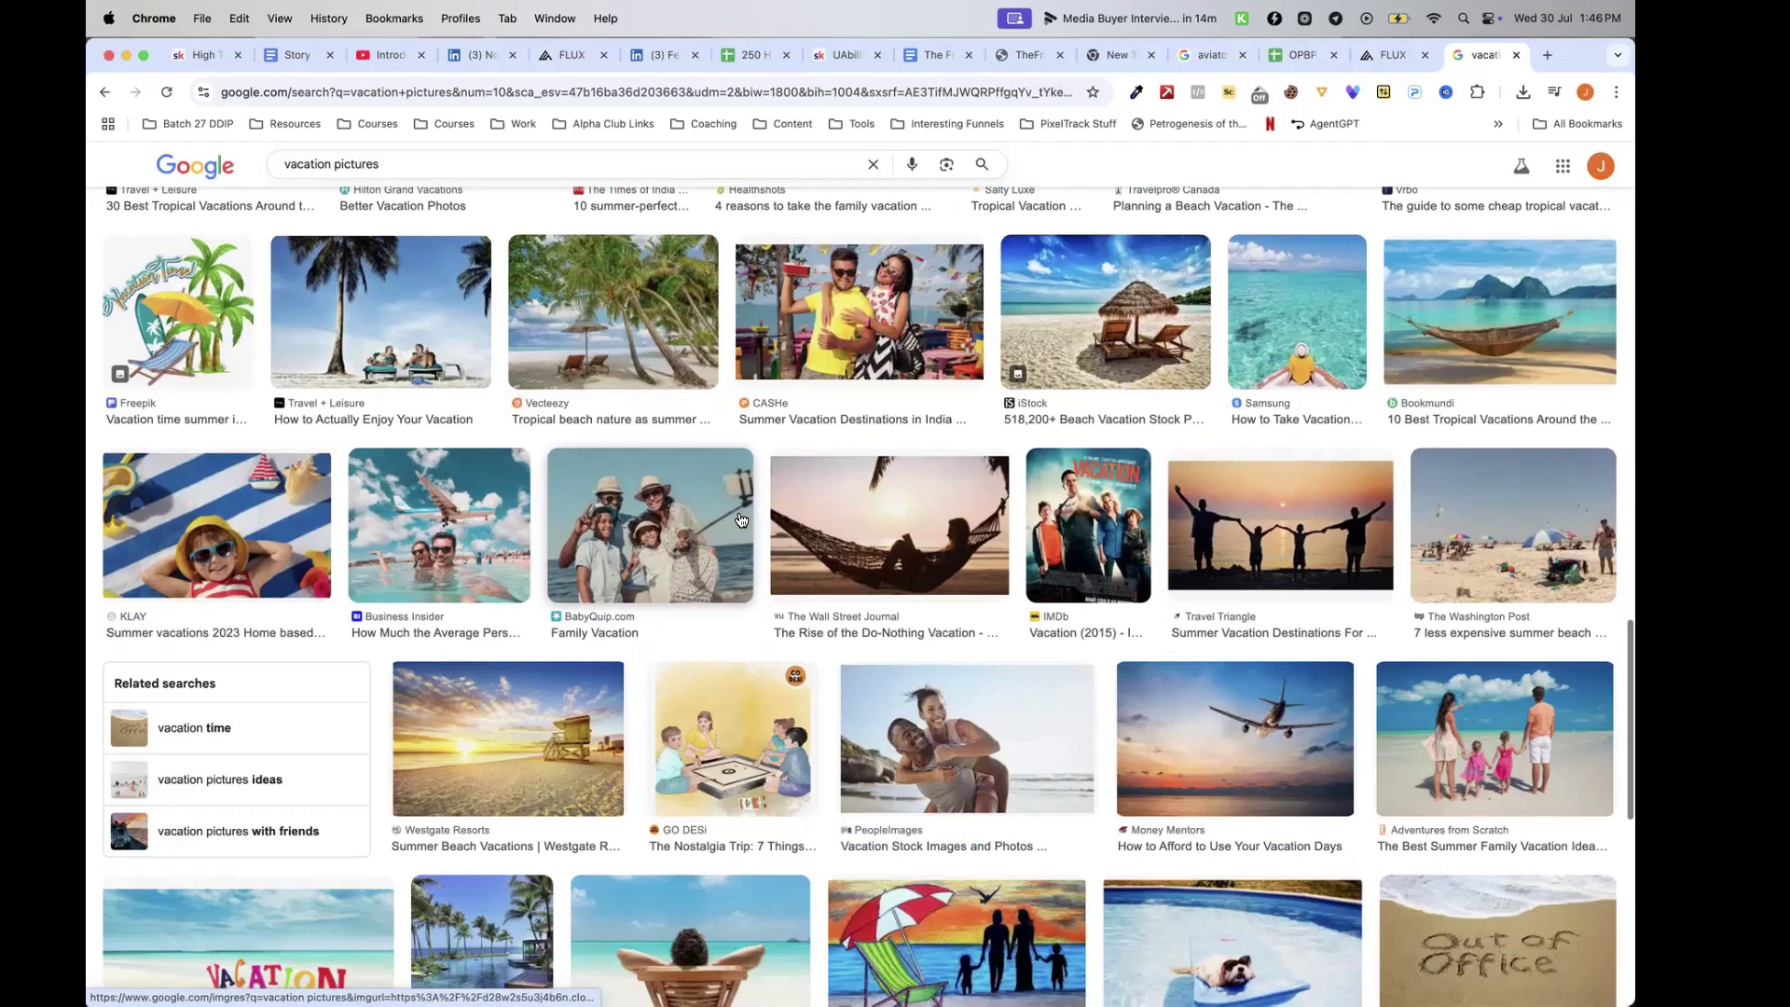
scroll(741, 519, "down", 5)
scroll(741, 520, "down", 4)
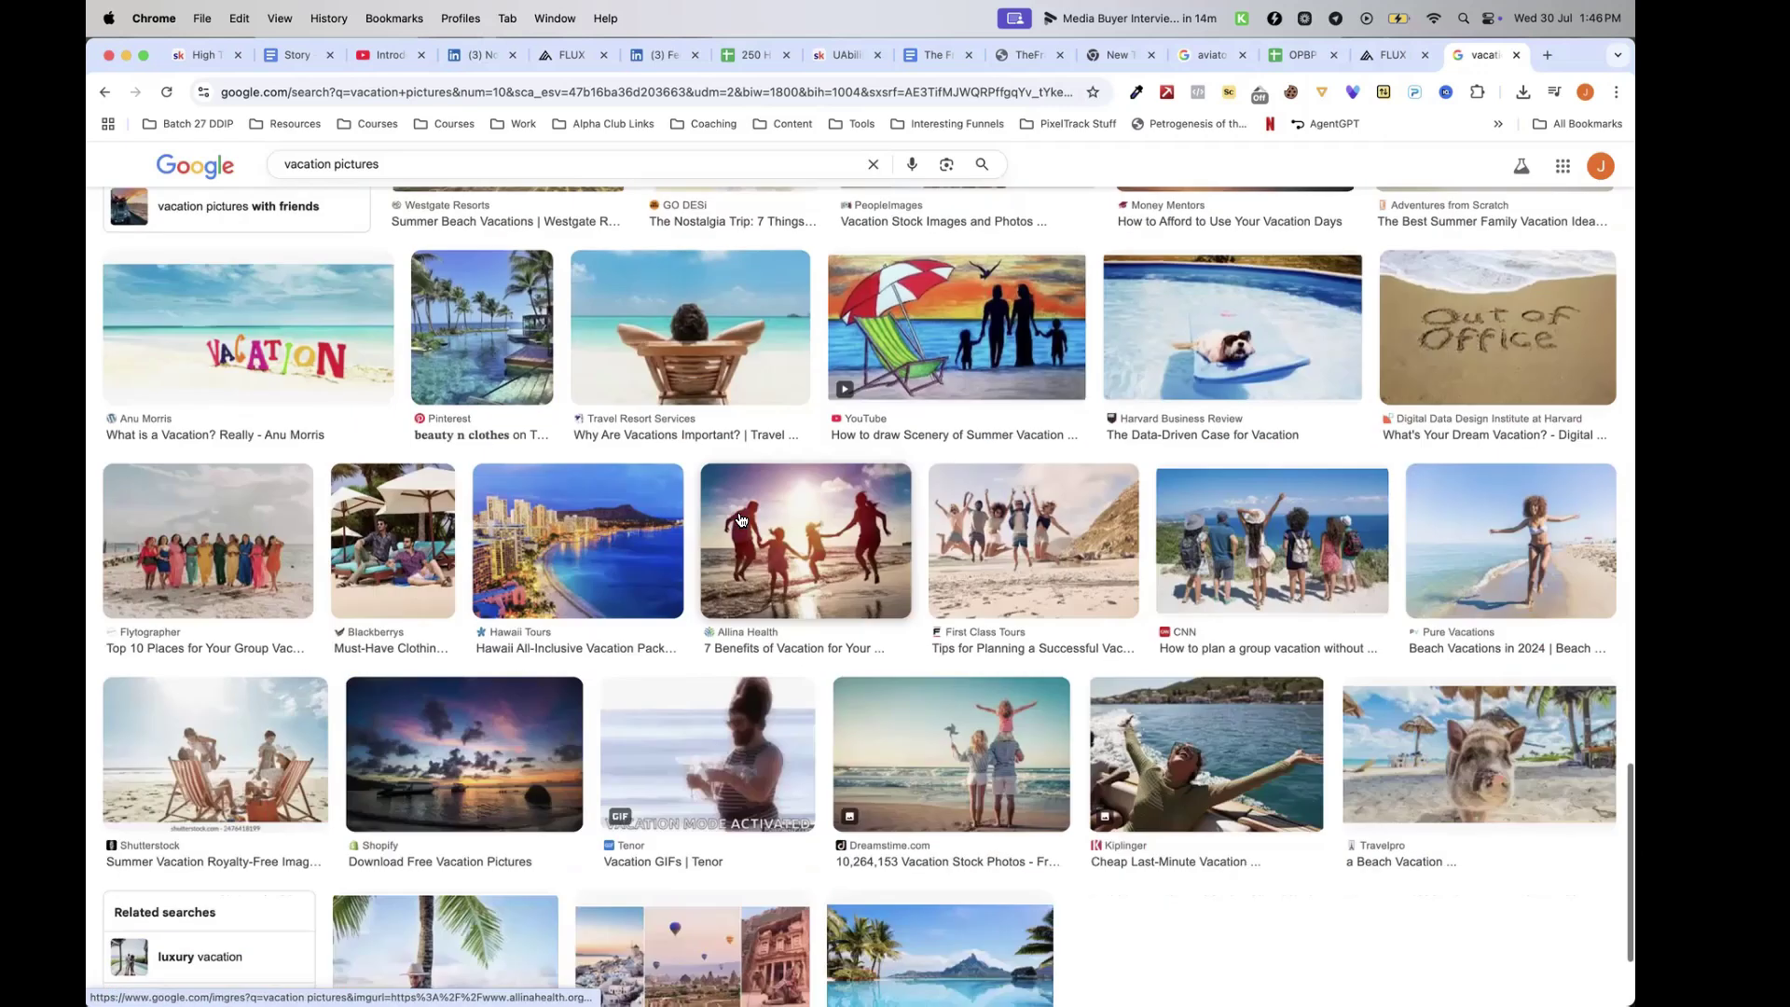
scroll(481, 545, "down", 3)
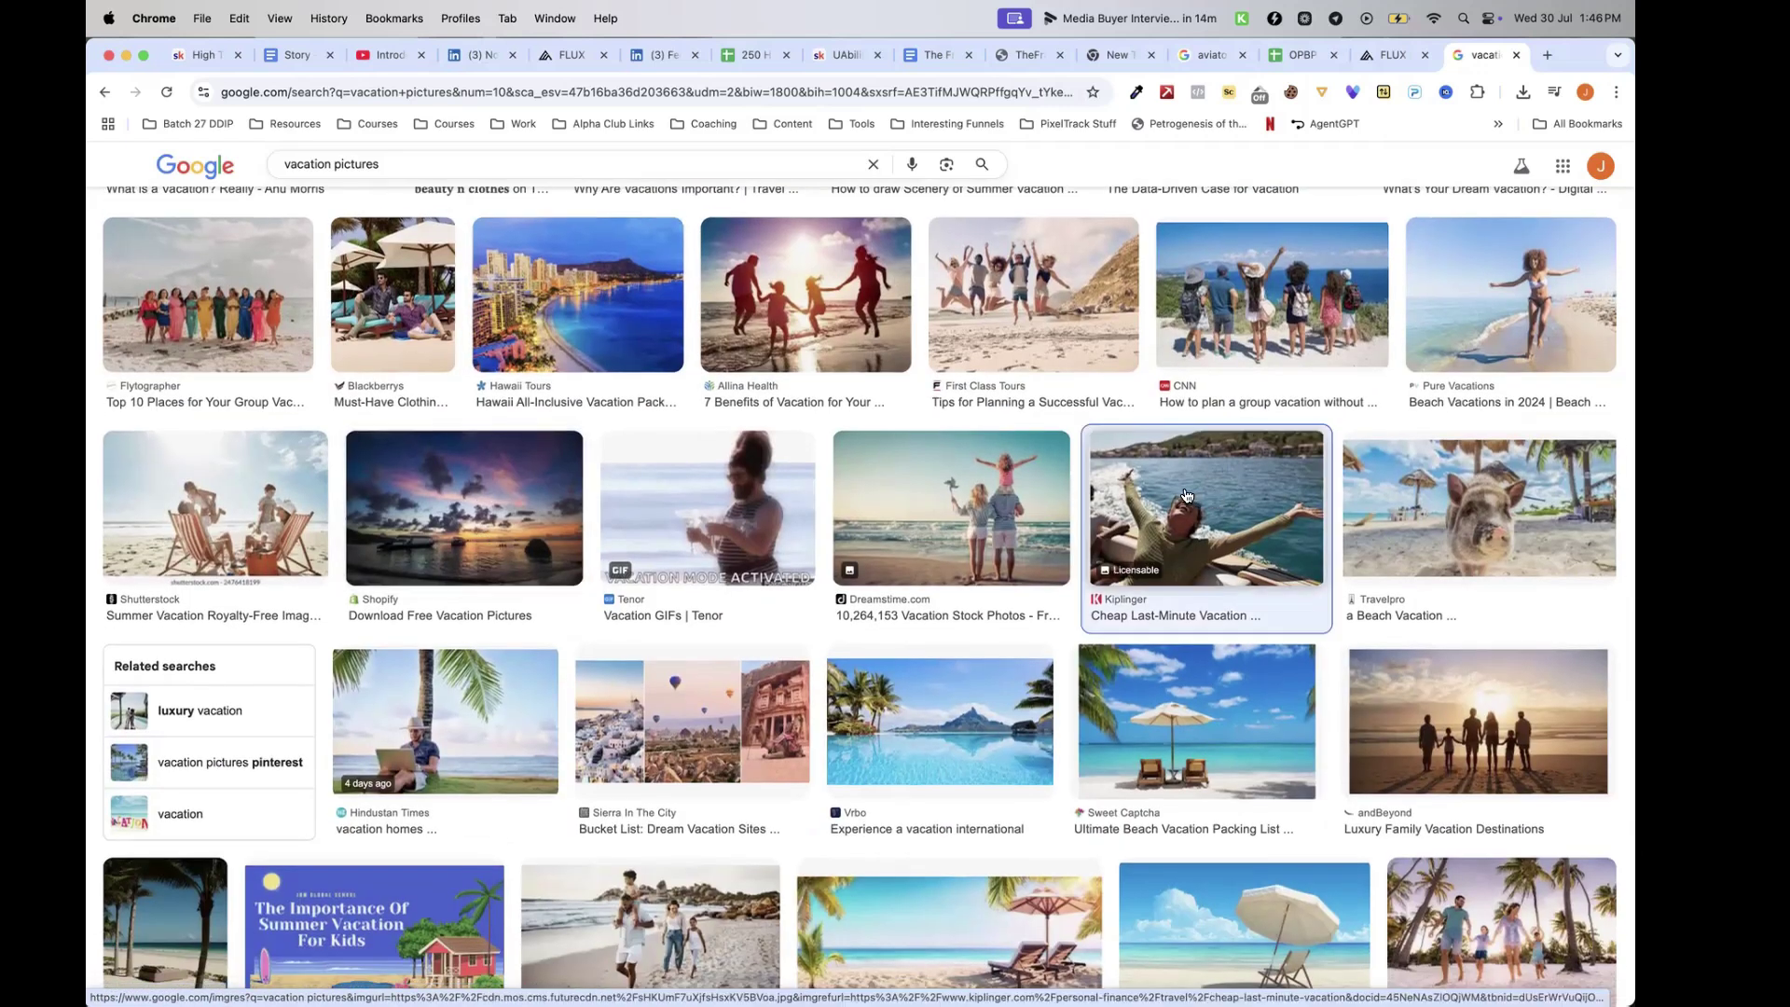
left_click(1188, 496)
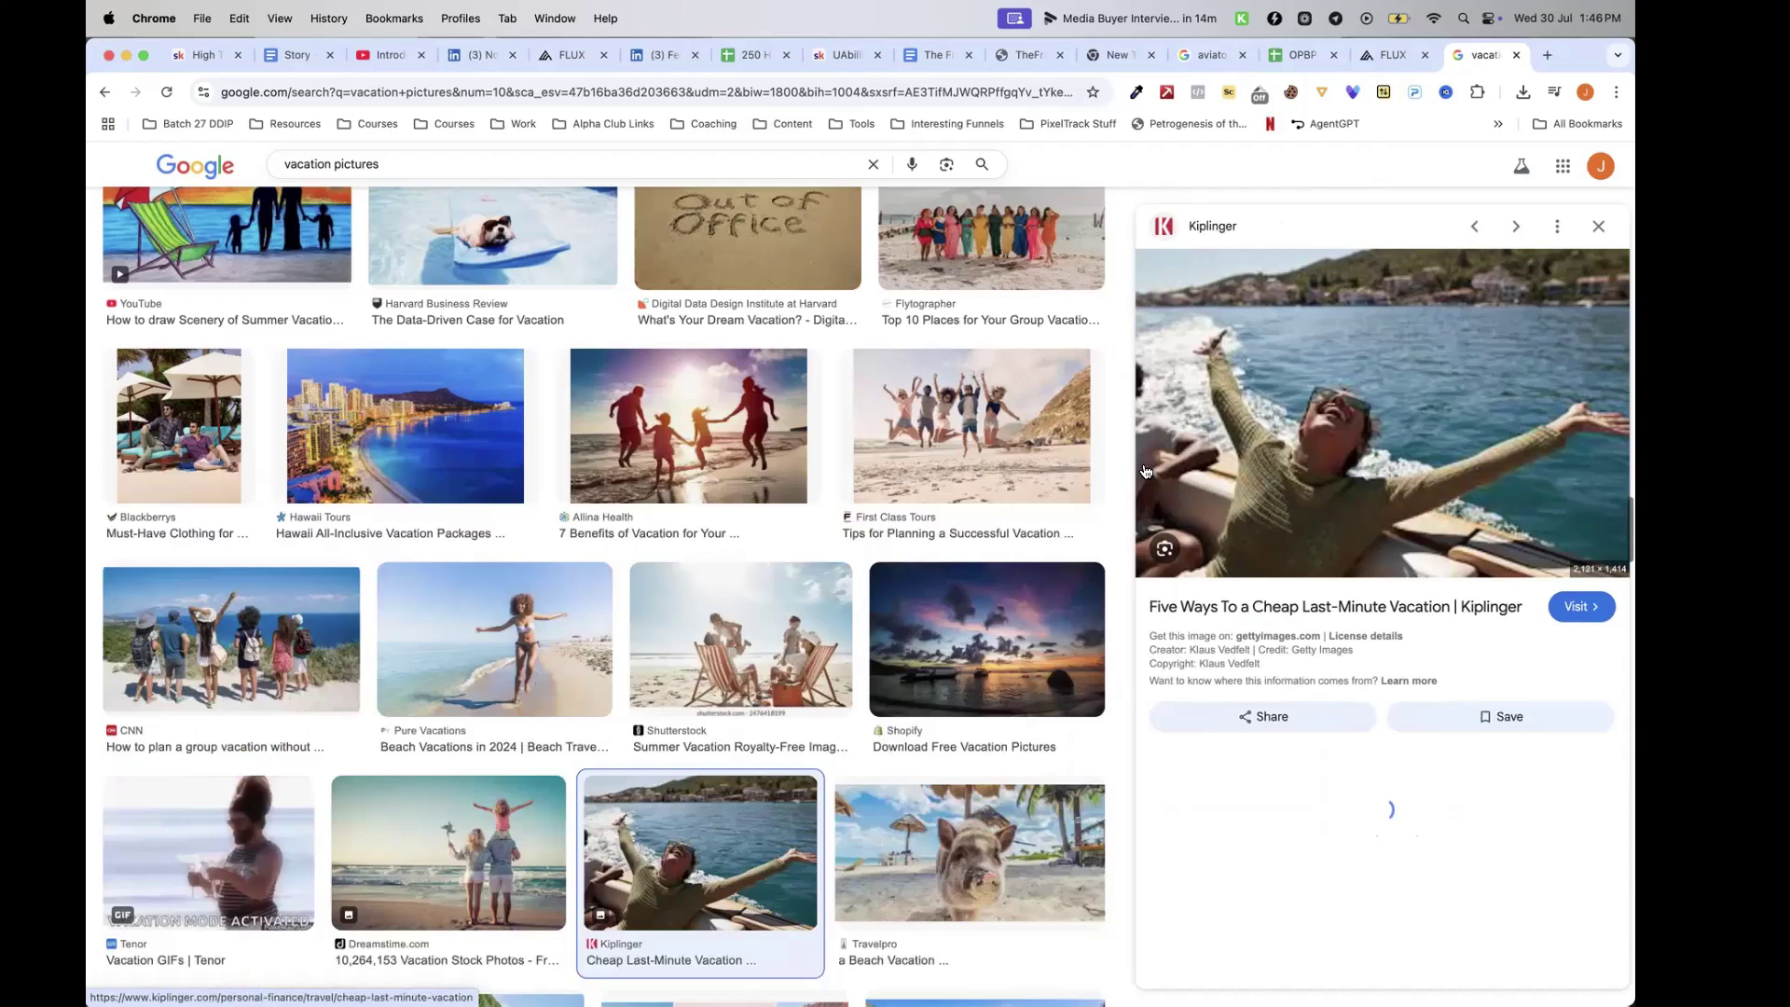
right_click(1328, 434)
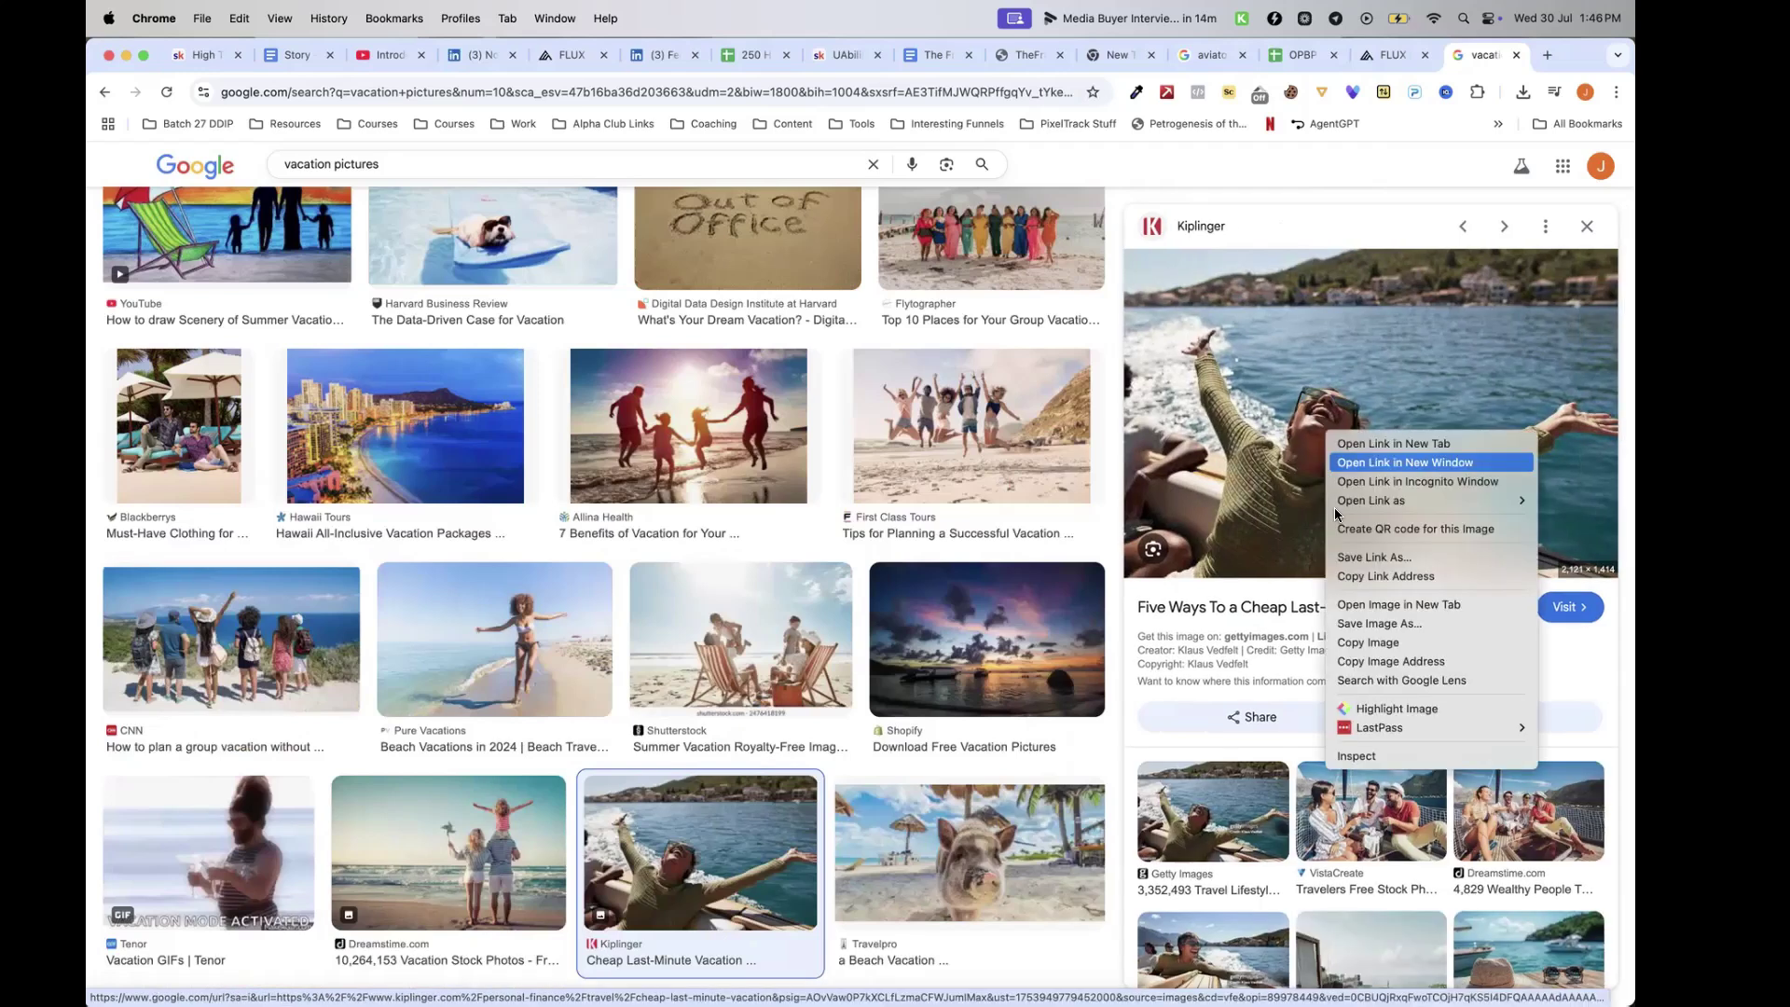
left_click(1384, 642)
Load chatgpt.com in a new tab and return to the boat photo's options
left_click(1546, 55)
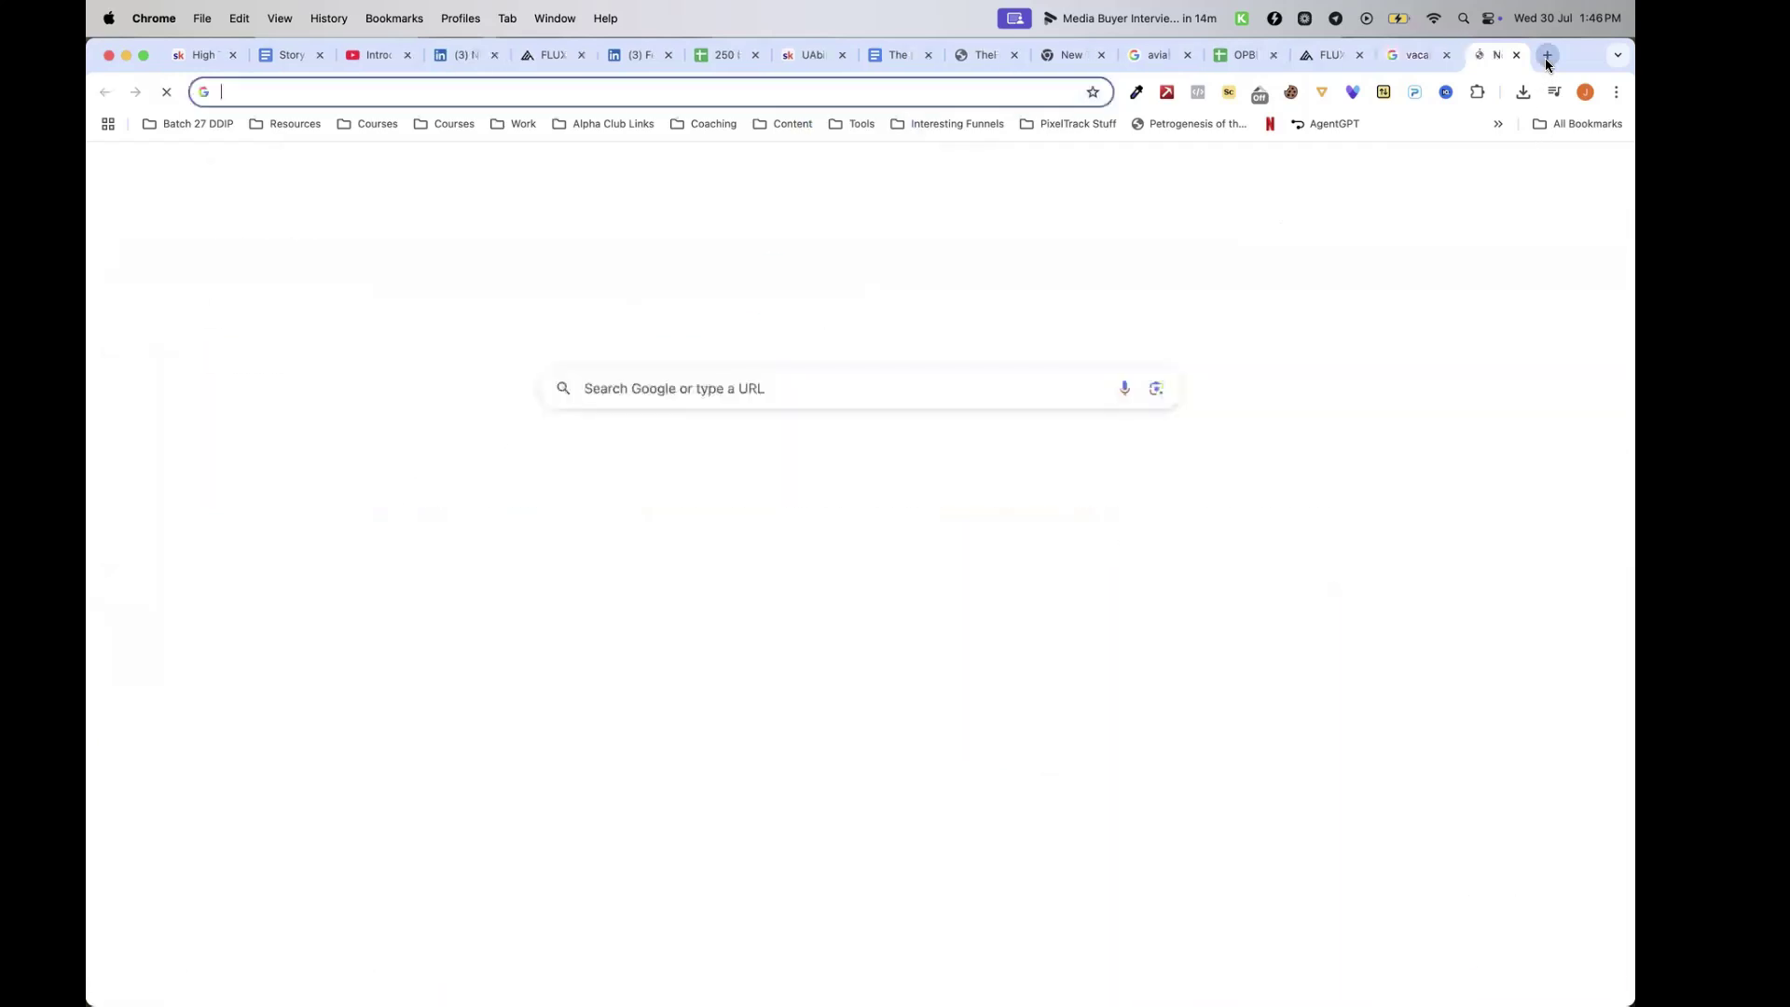
type("chat.openai.com")
key("Return")
left_click(1403, 55)
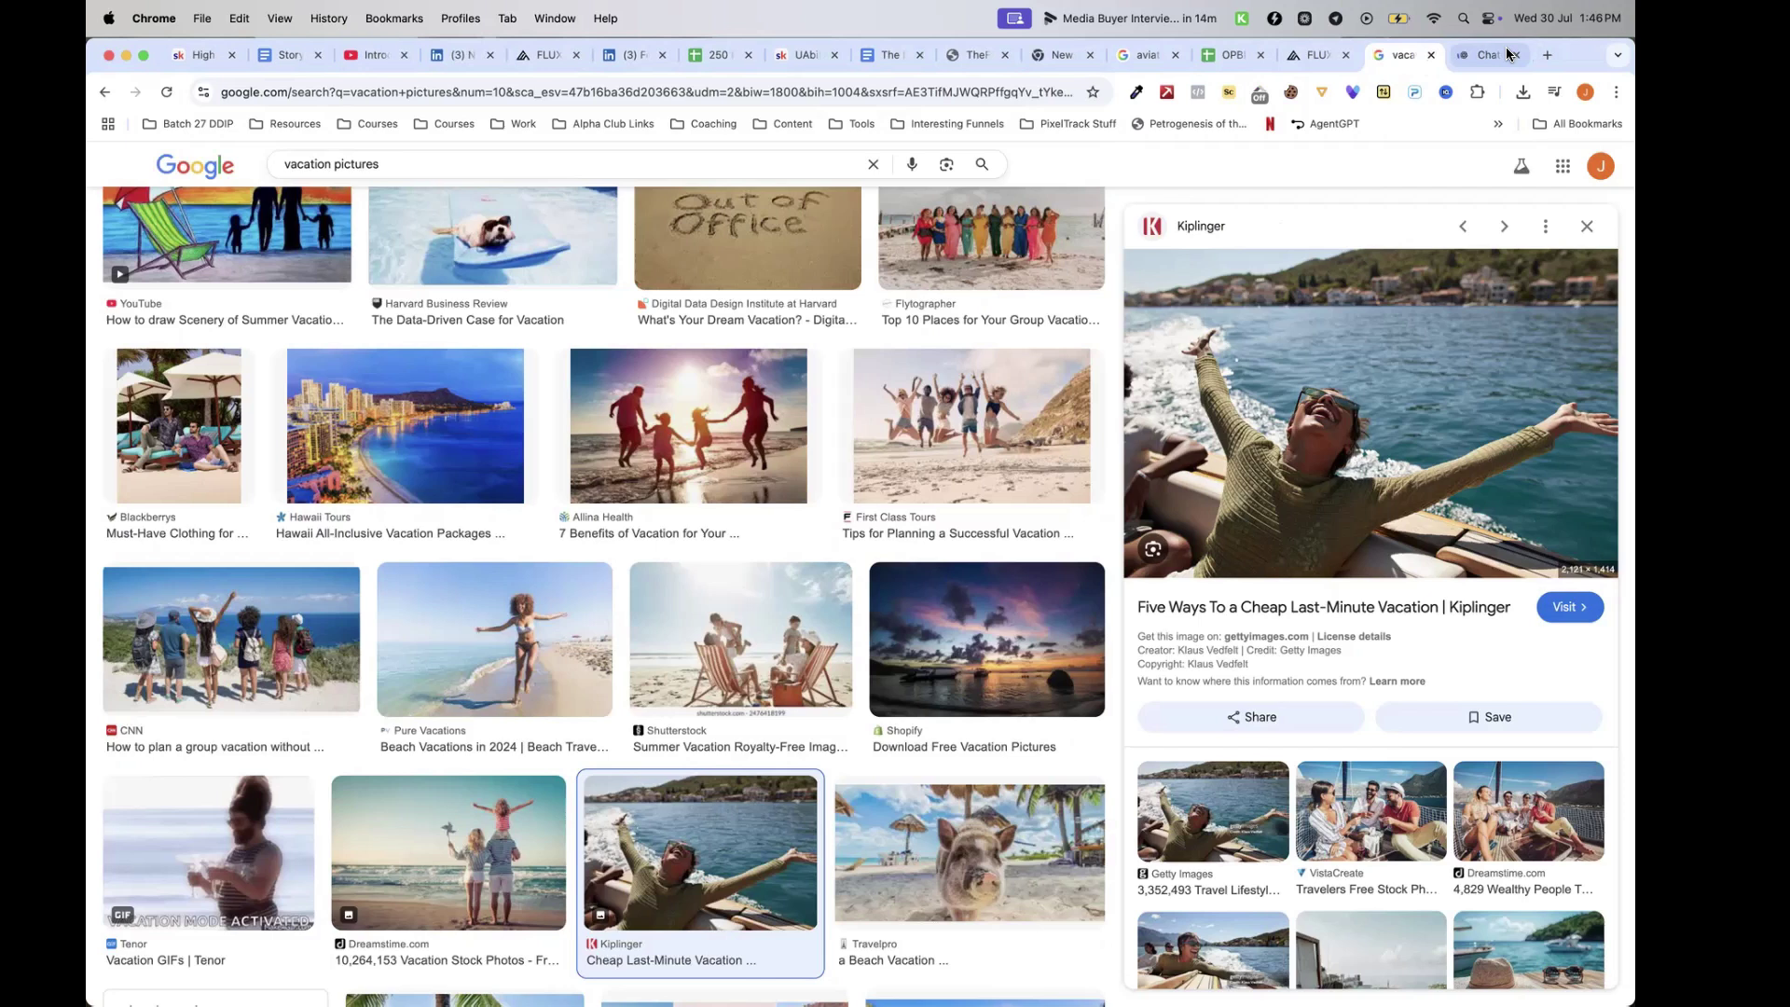
right_click(1328, 314)
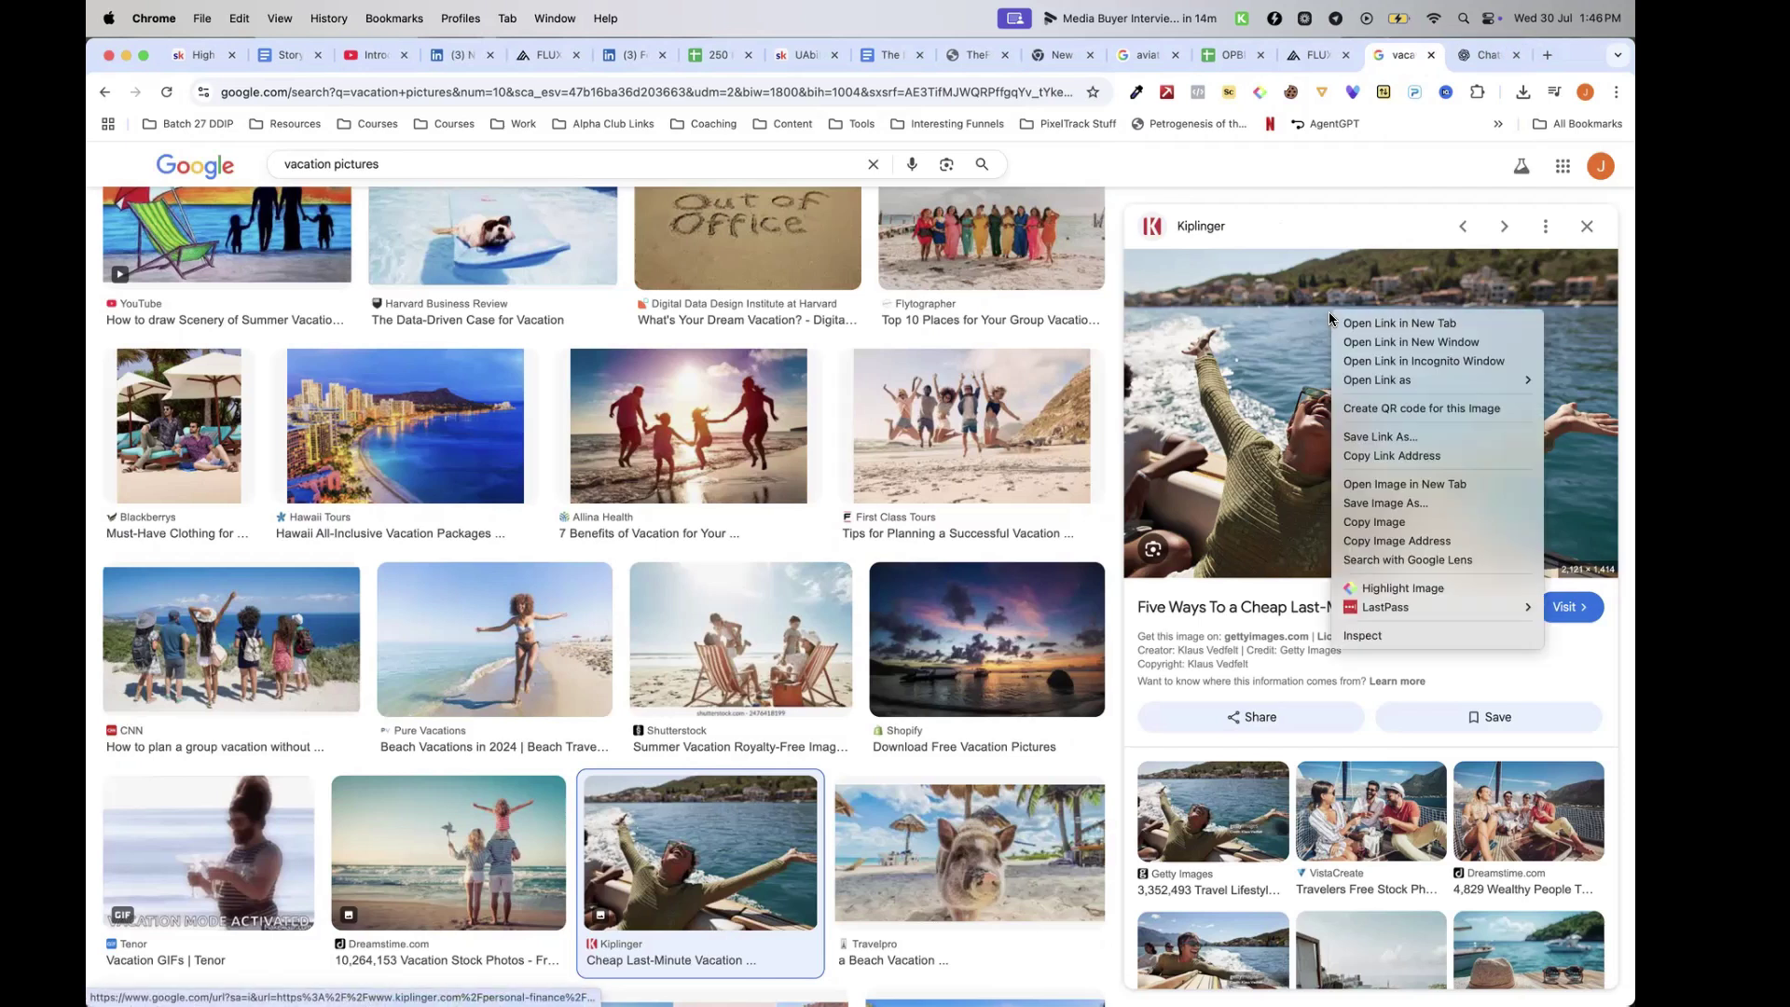
Send ChatGPT the boat photo with 'Give me an image prompt to describe this image'
left_click(1371, 451)
left_click(1484, 55)
key("super+v")
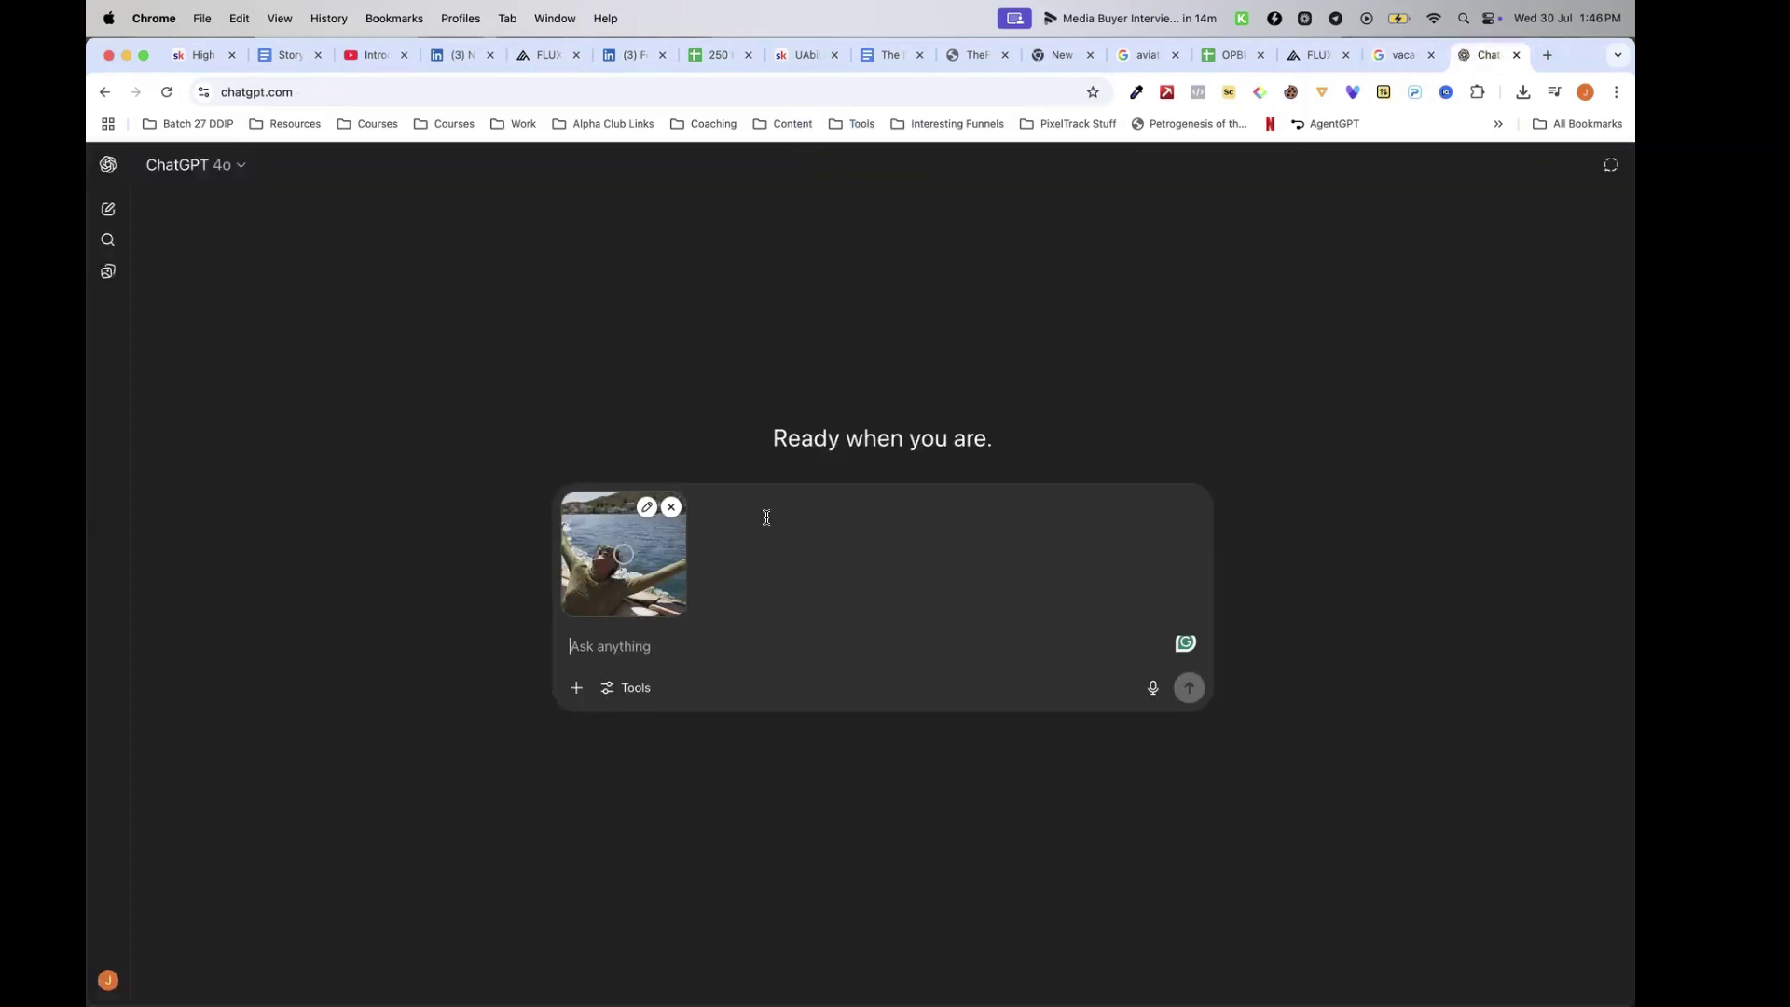
type("Give me an image prompt to describe")
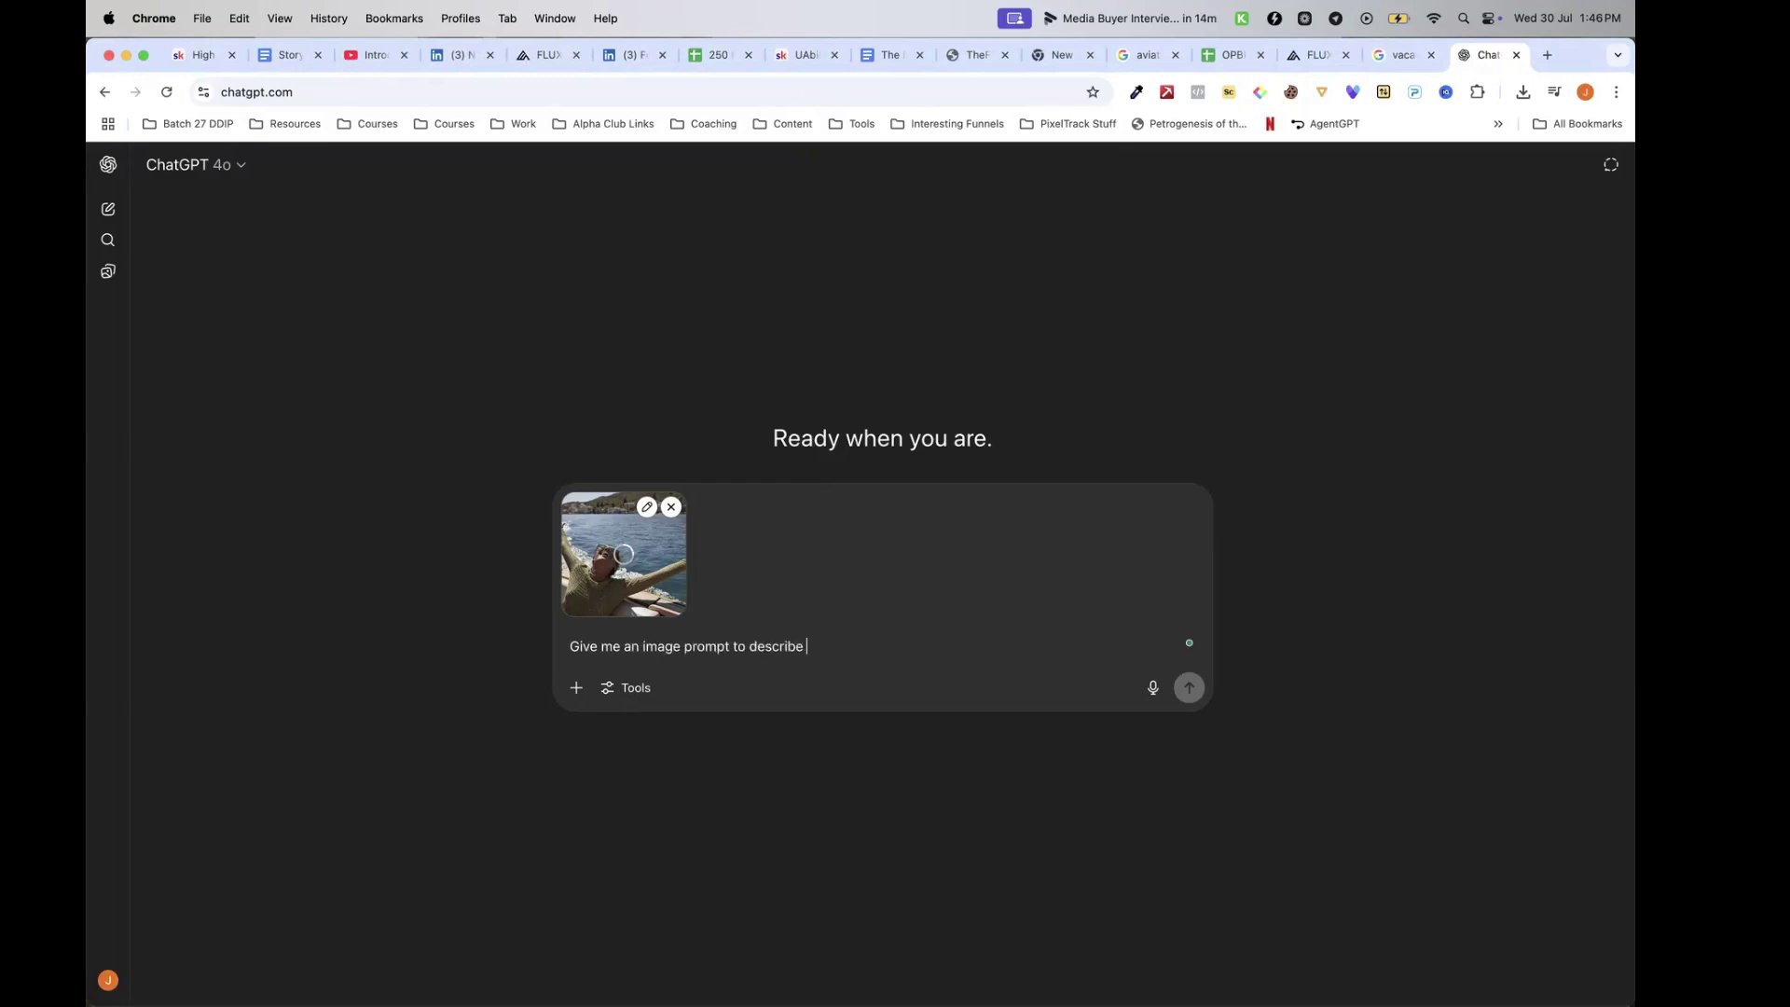
type(" this image")
left_click(1192, 690)
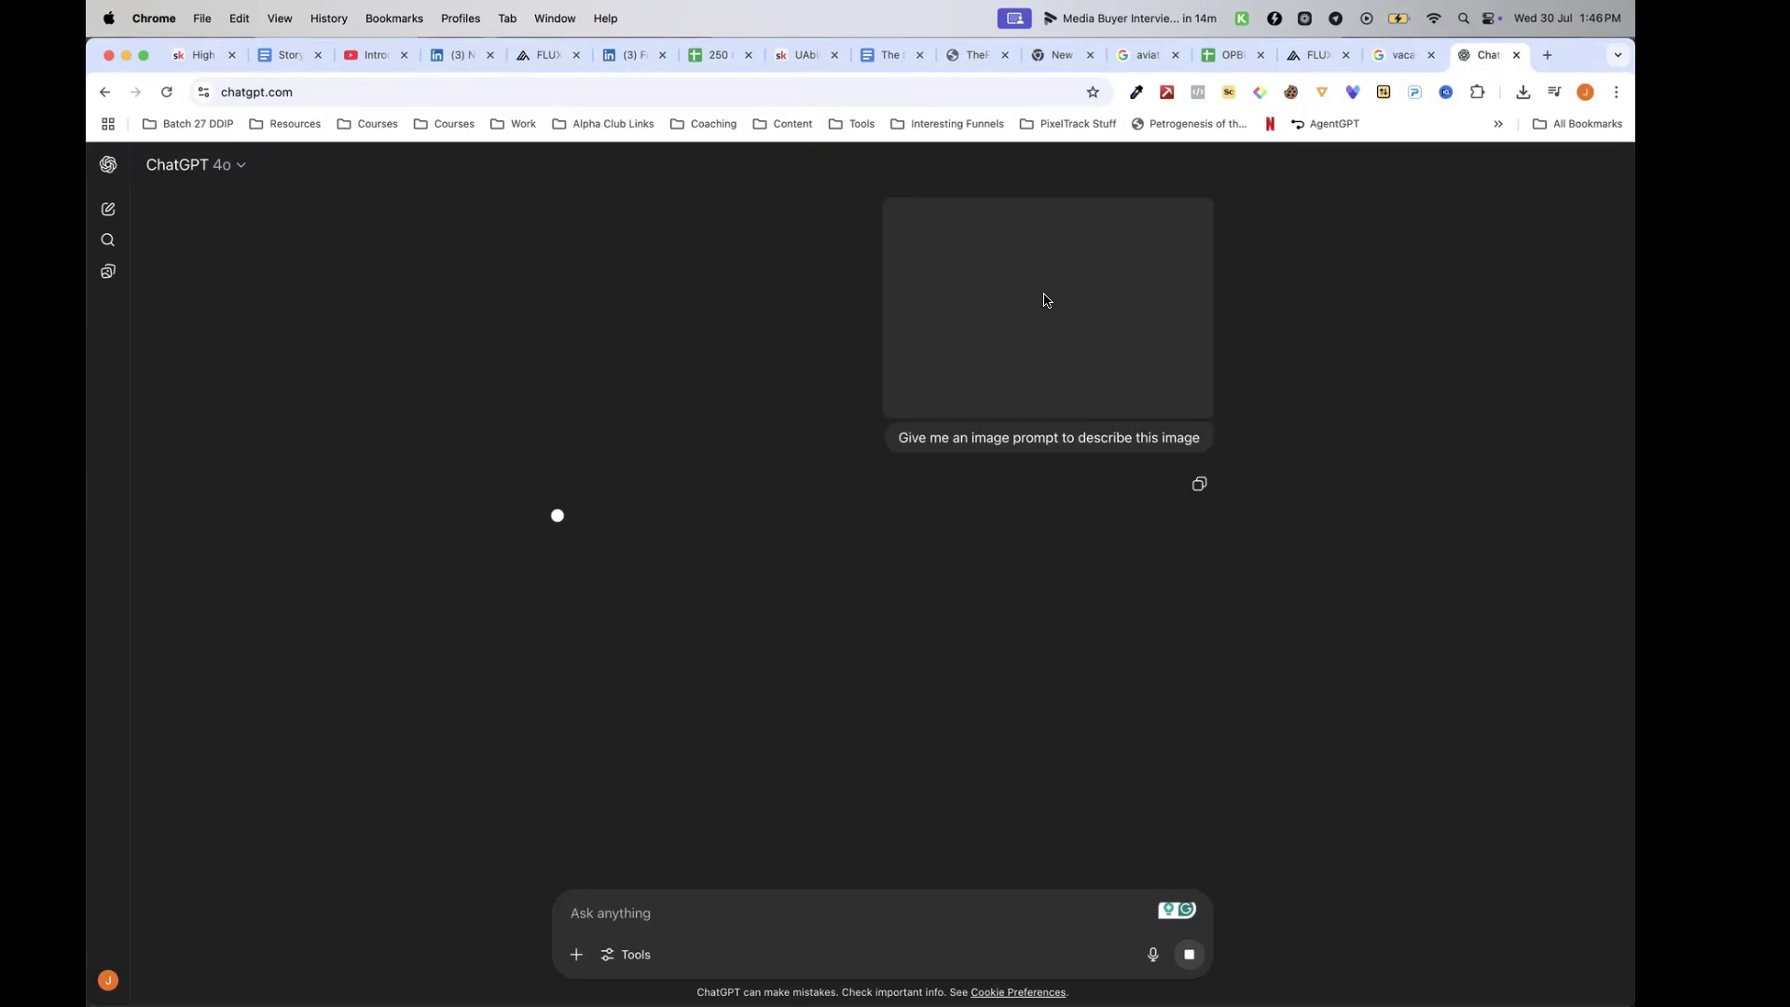
left_click(1310, 58)
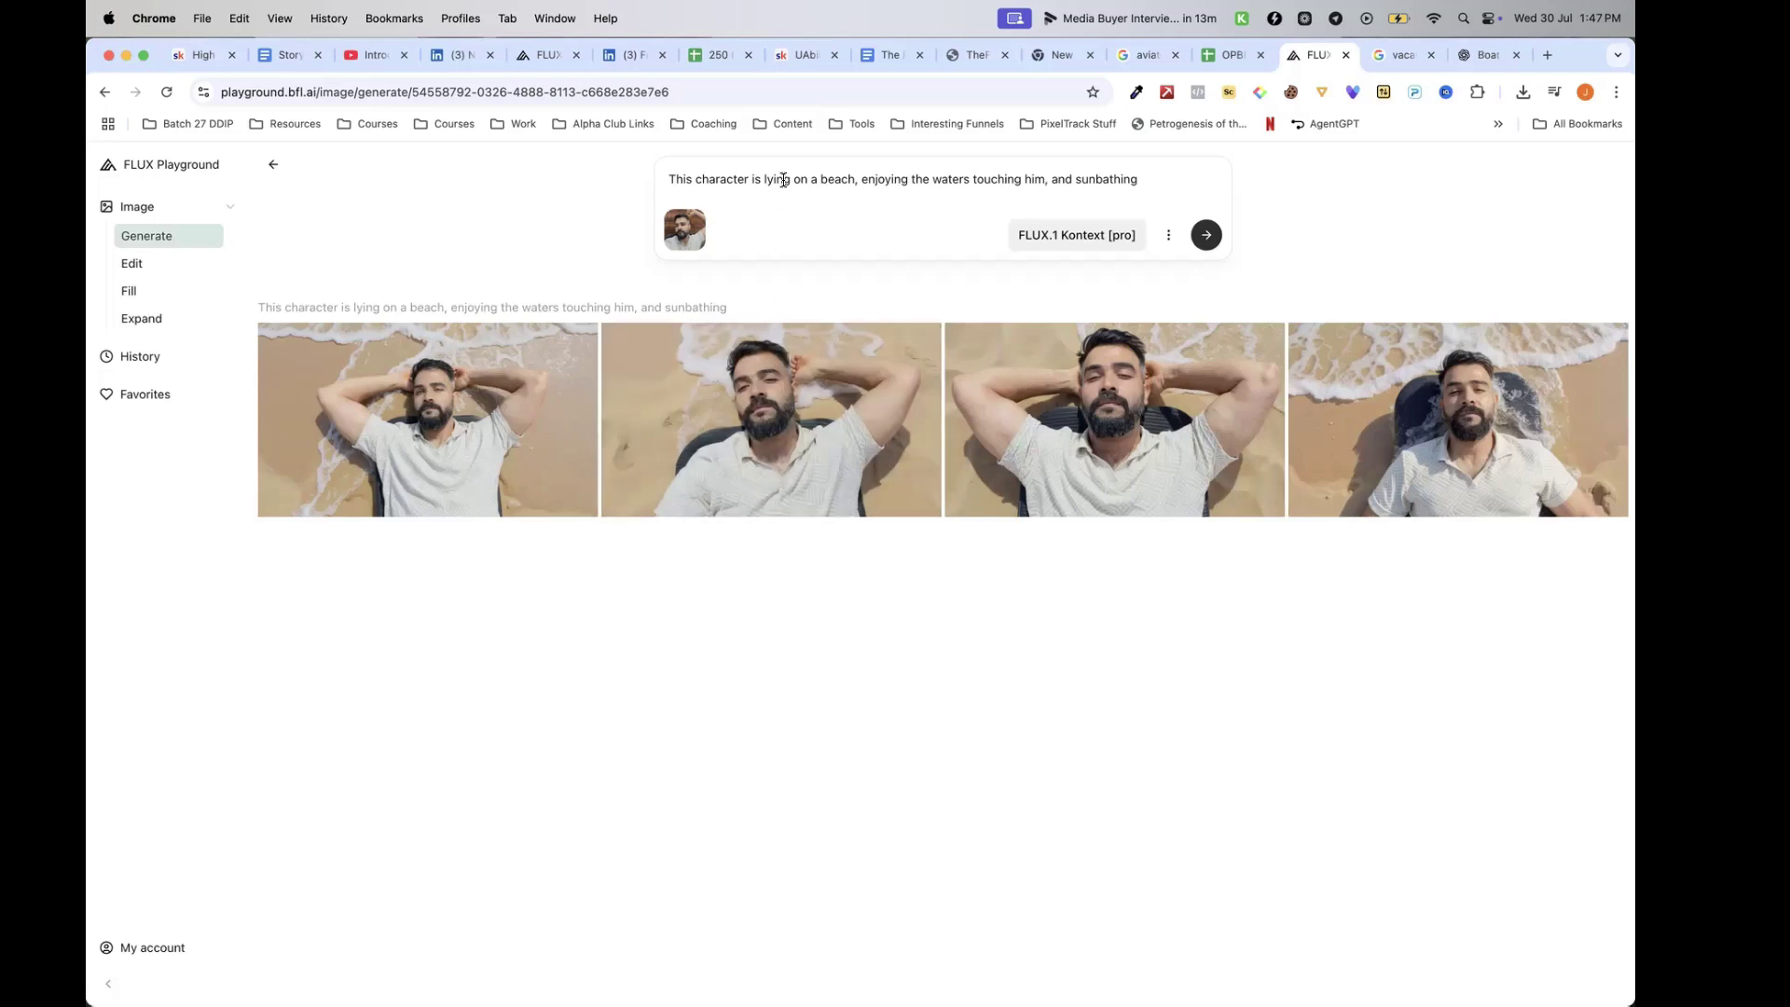
Add a white shirt, visible ripped body, a pair of blue aviator glasses and blue water to the prompt
left_click(1143, 178)
type("wea")
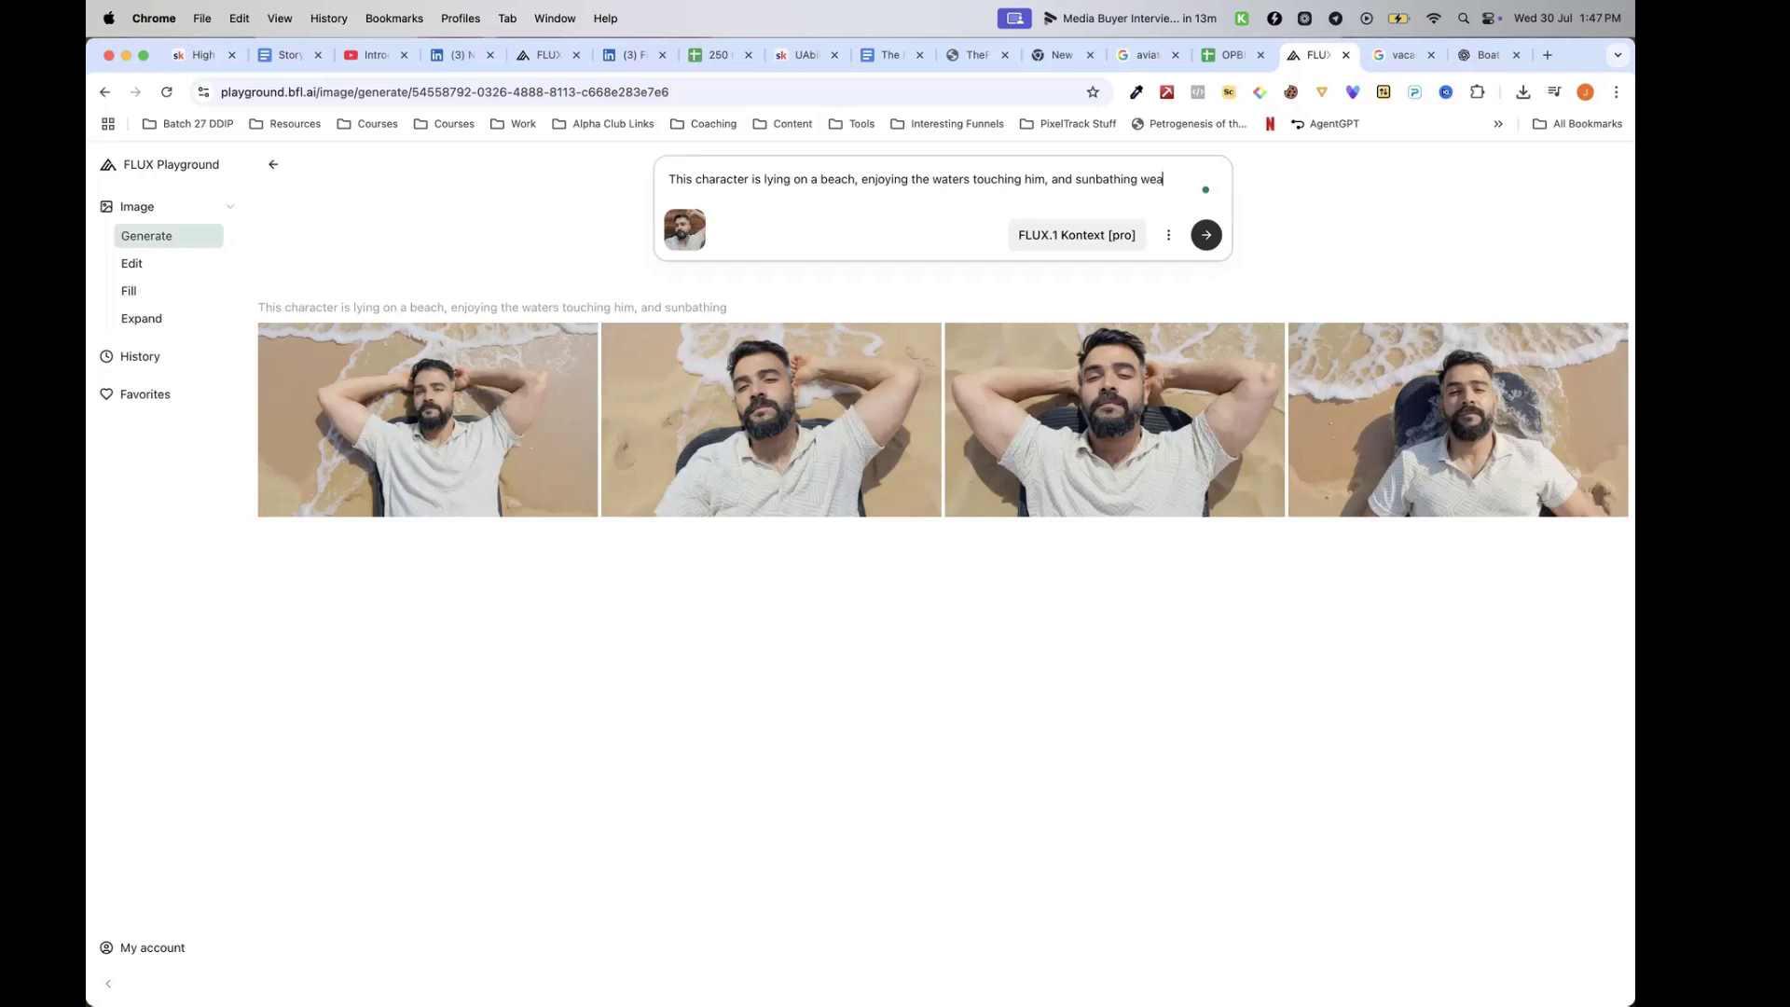
type("ring a white shirt with his ripped body visibl")
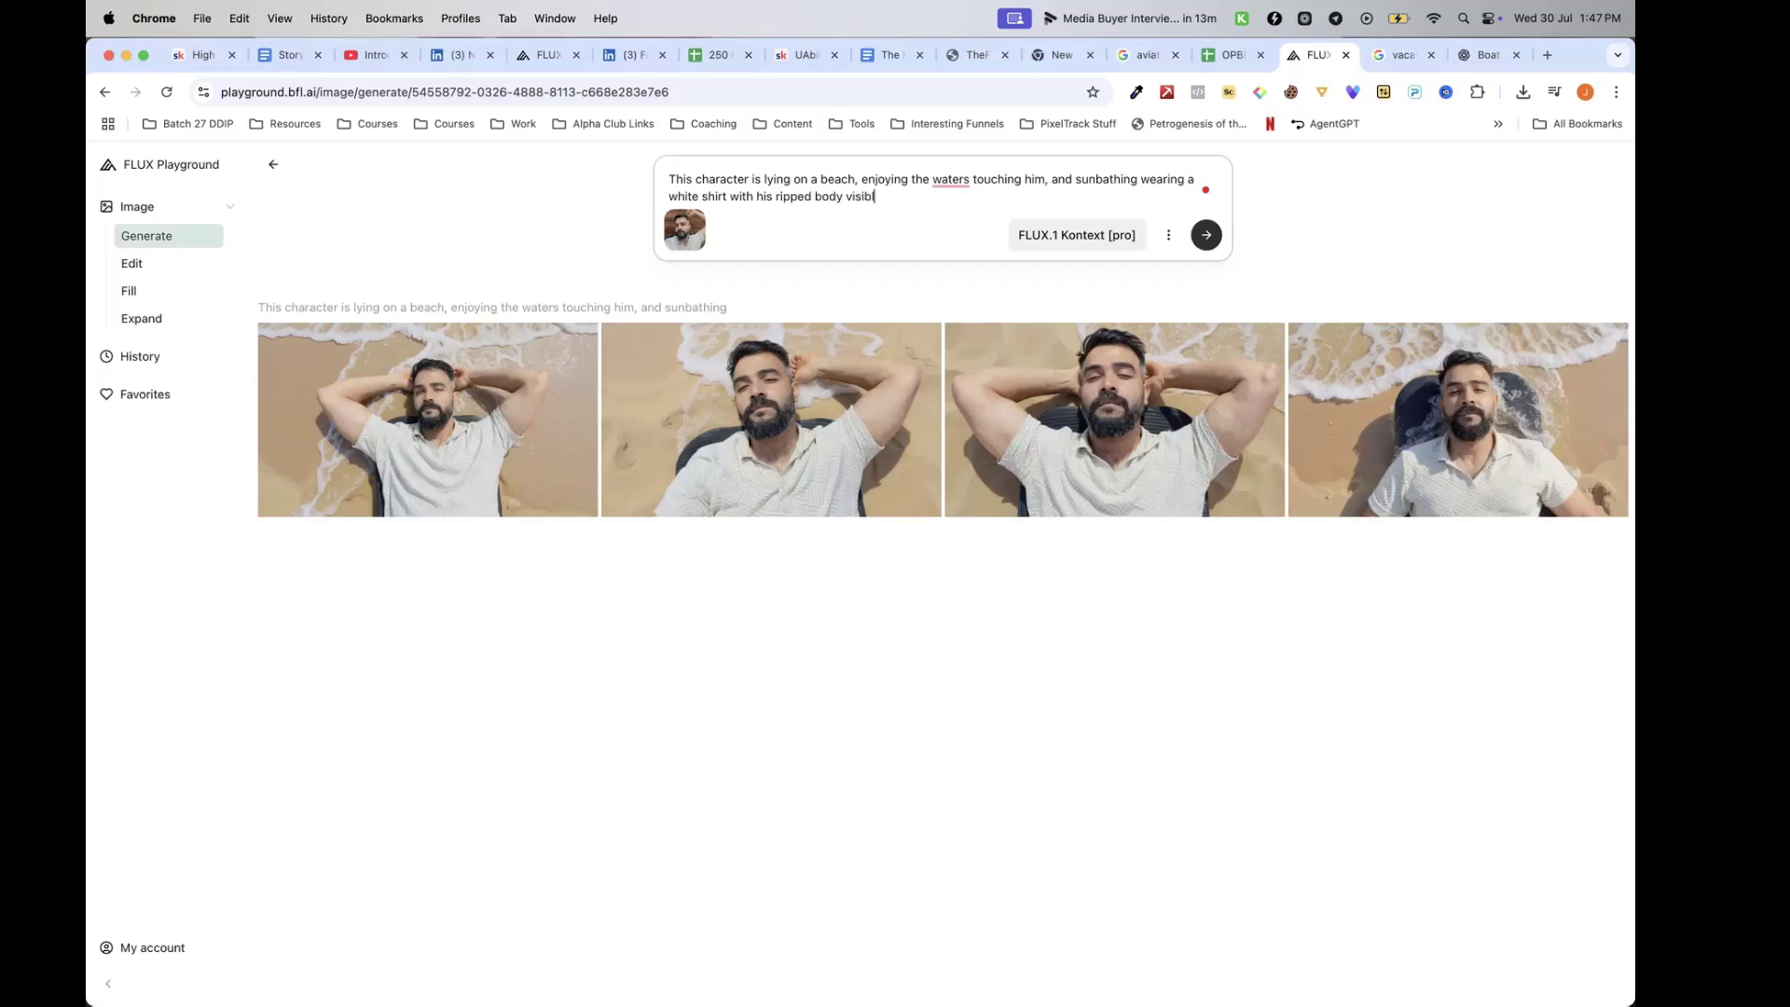
type("e and wearing a blue aviator")
left_click(966, 197)
type("pair of blue aviator")
key("super+a")
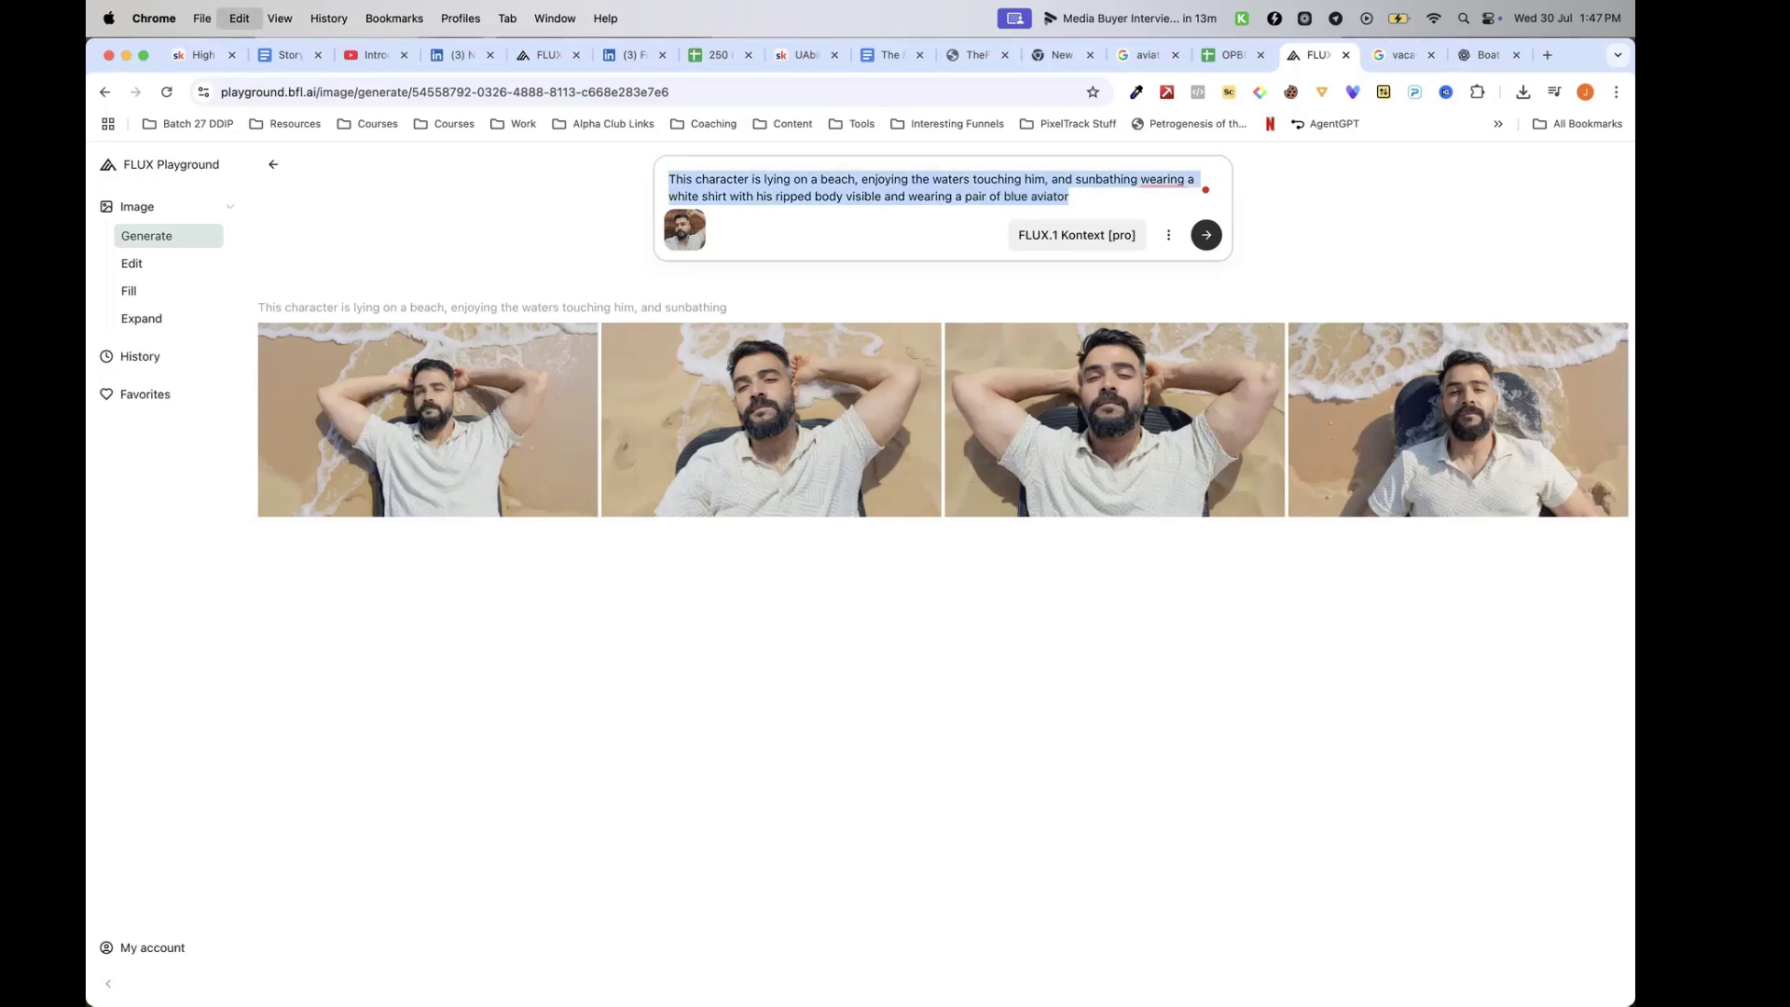
left_click(992, 229)
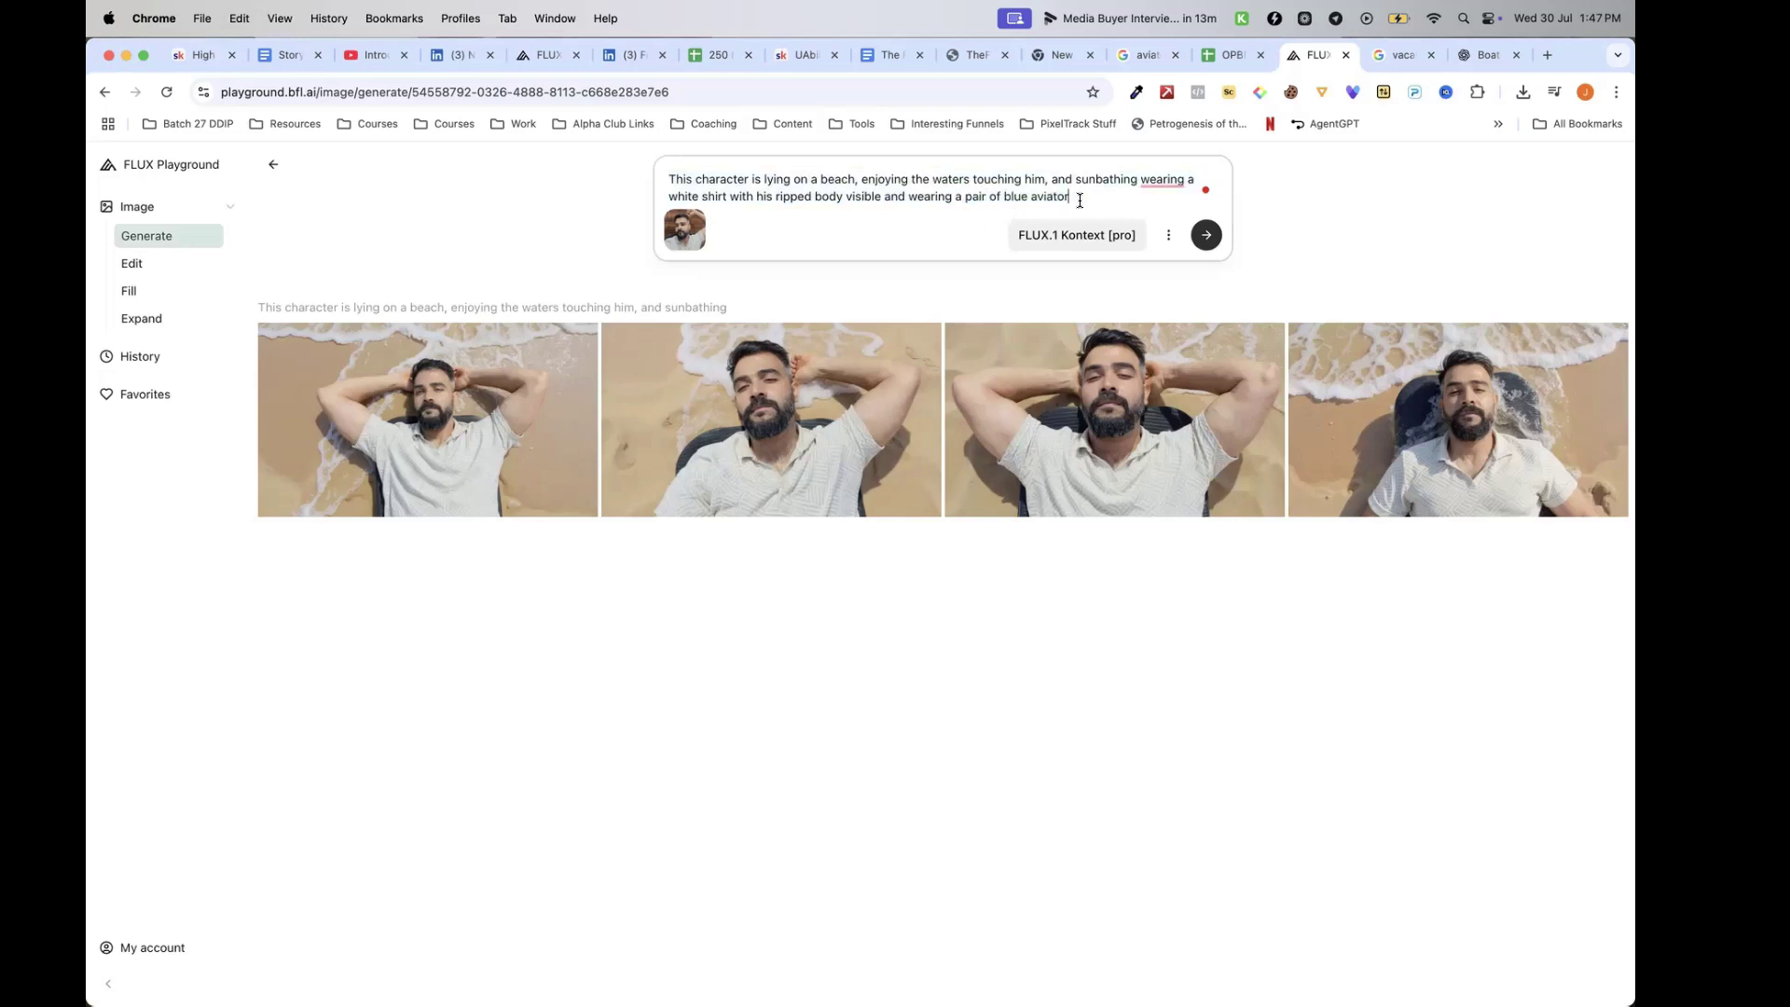
type("glasses")
type(" and")
type(" blue wat")
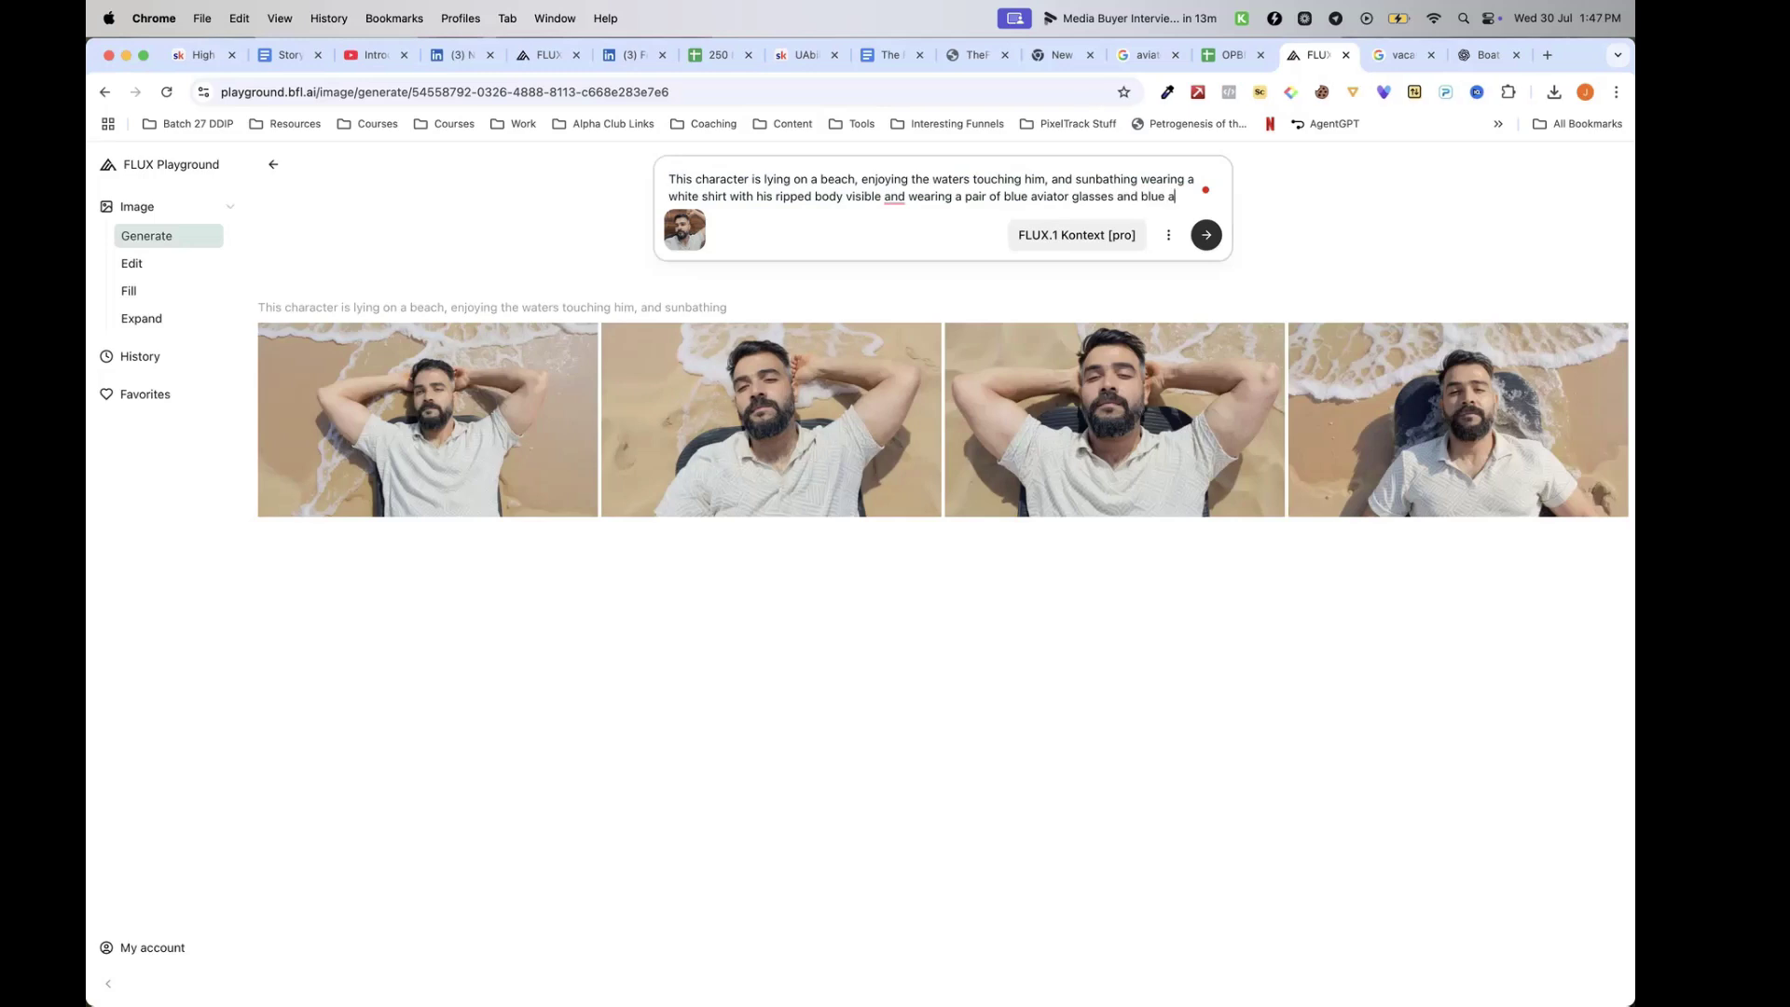
type("er")
Replace 'lying on a beach' with 'floating on the ocean' and generate the images
left_click_drag(853, 182, 762, 182)
type("blo")
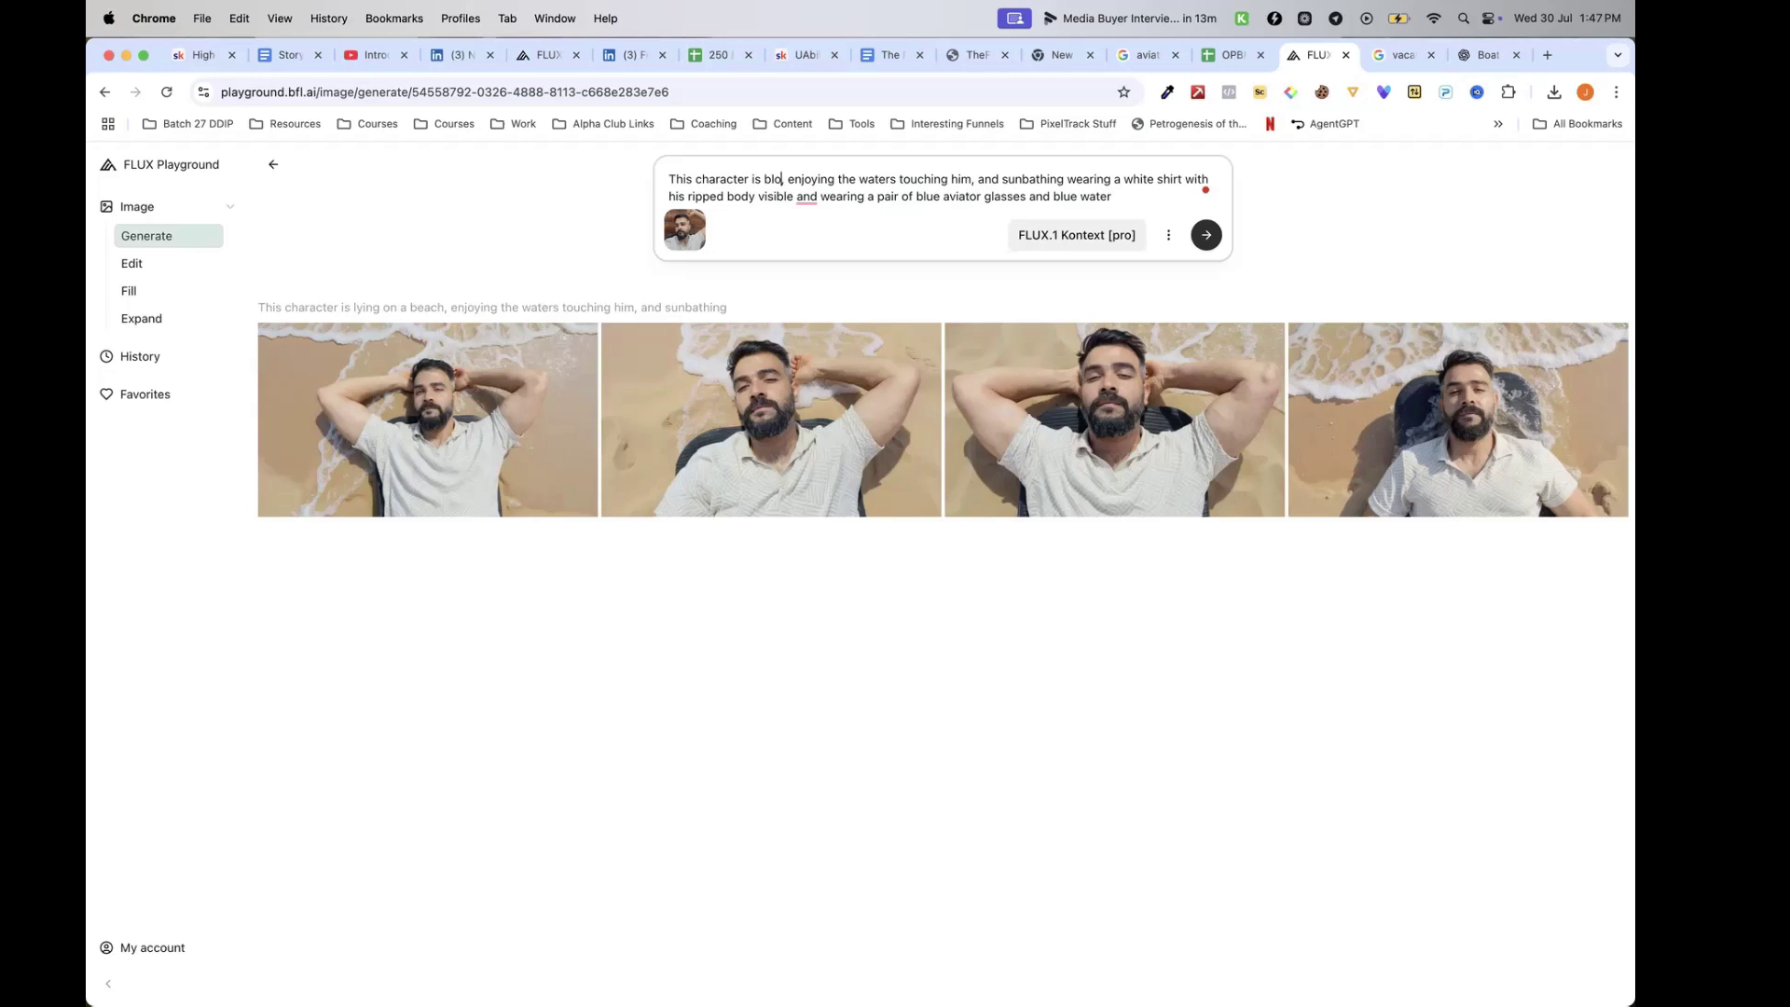
key("BackSpace")
key("BackSpace")
key("BackSpace")
type("floatin")
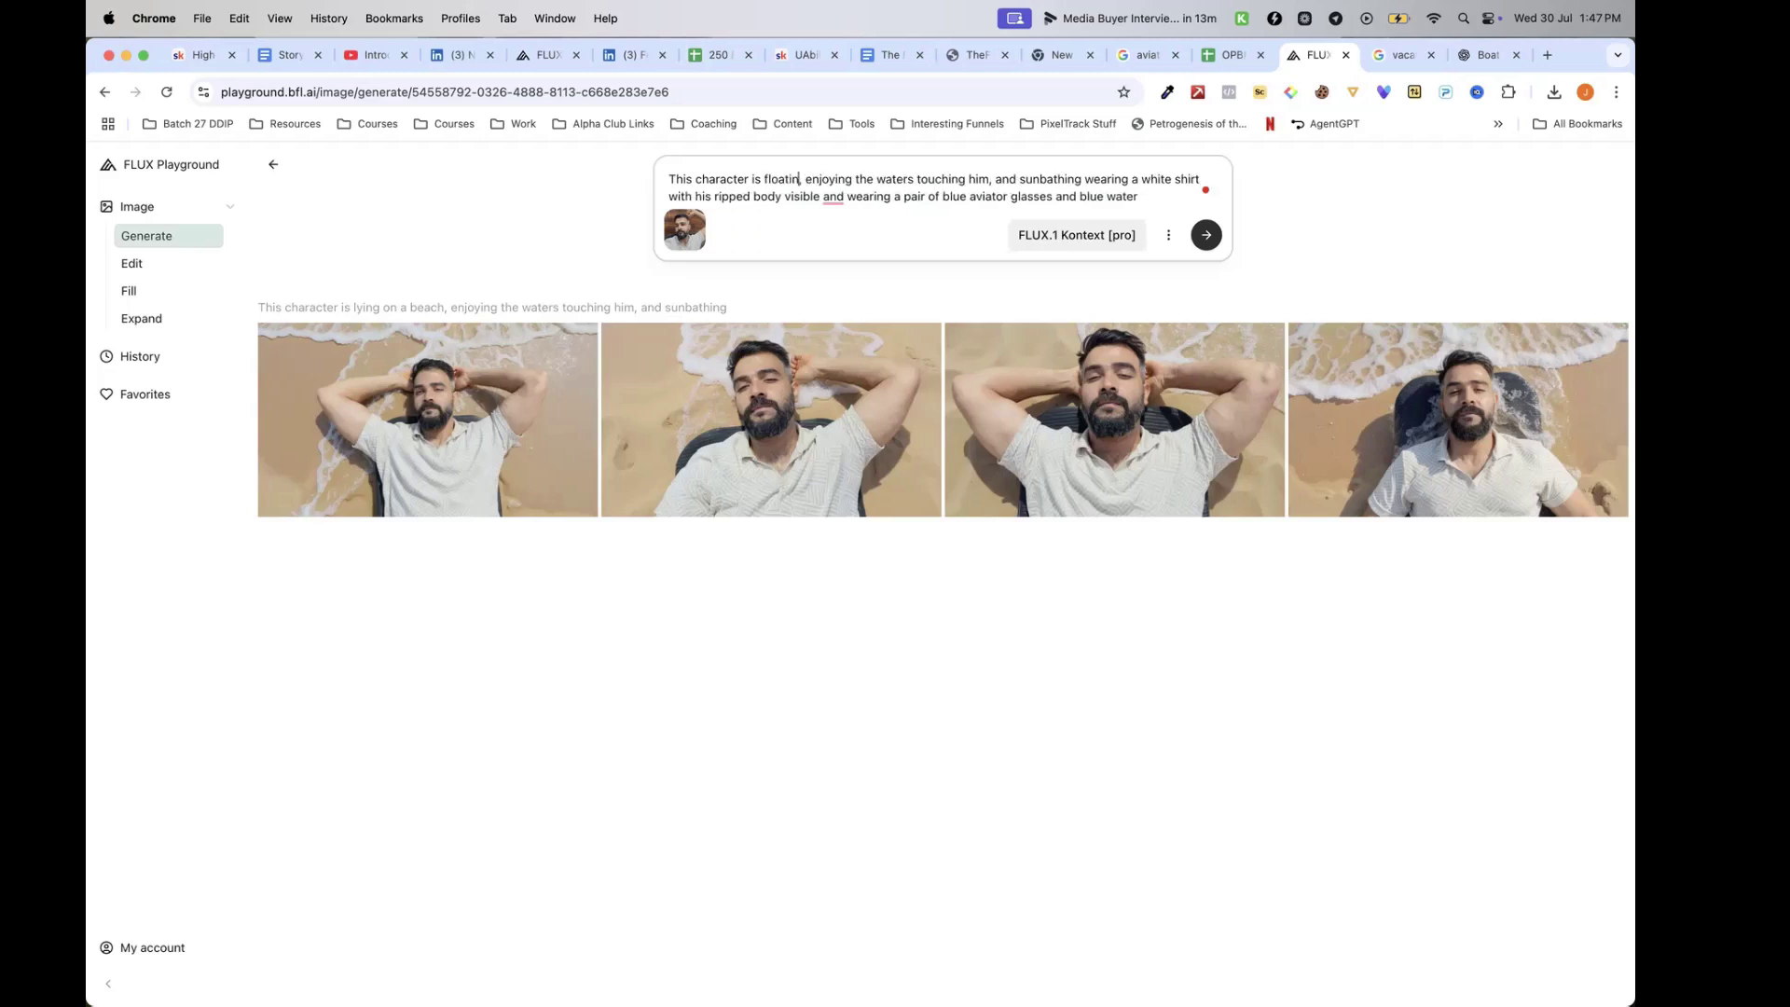
type("g on the ocean")
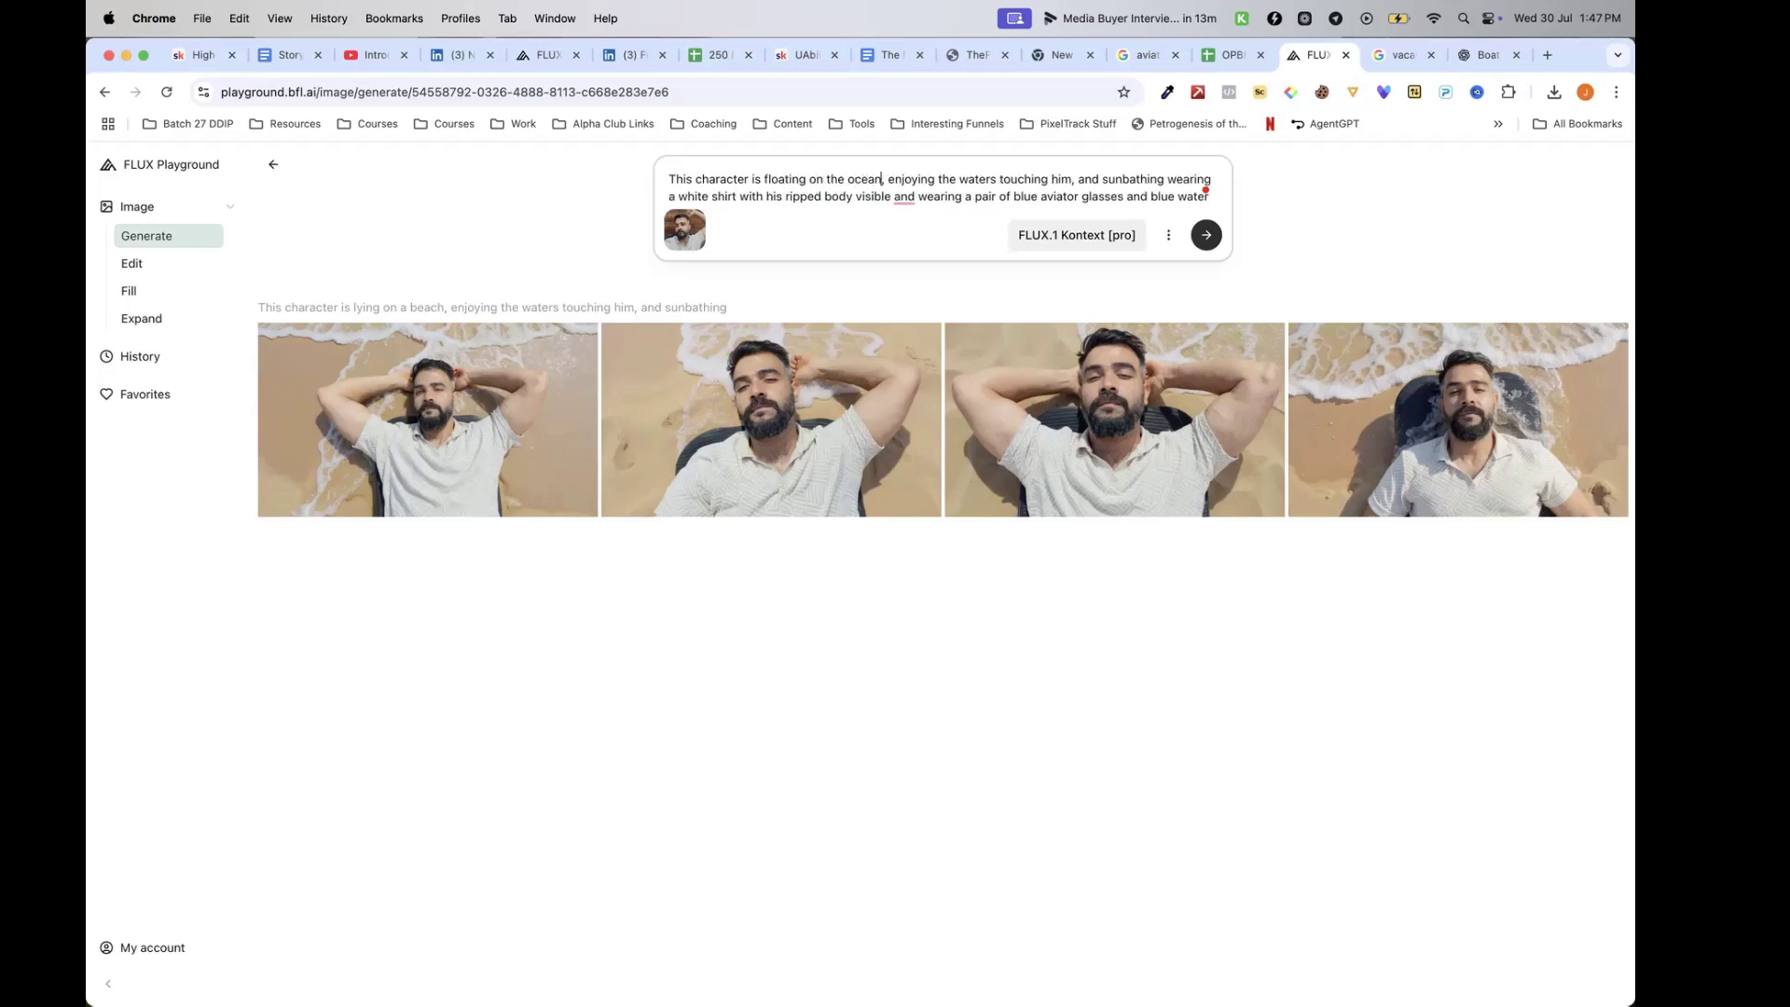
left_click(1210, 238)
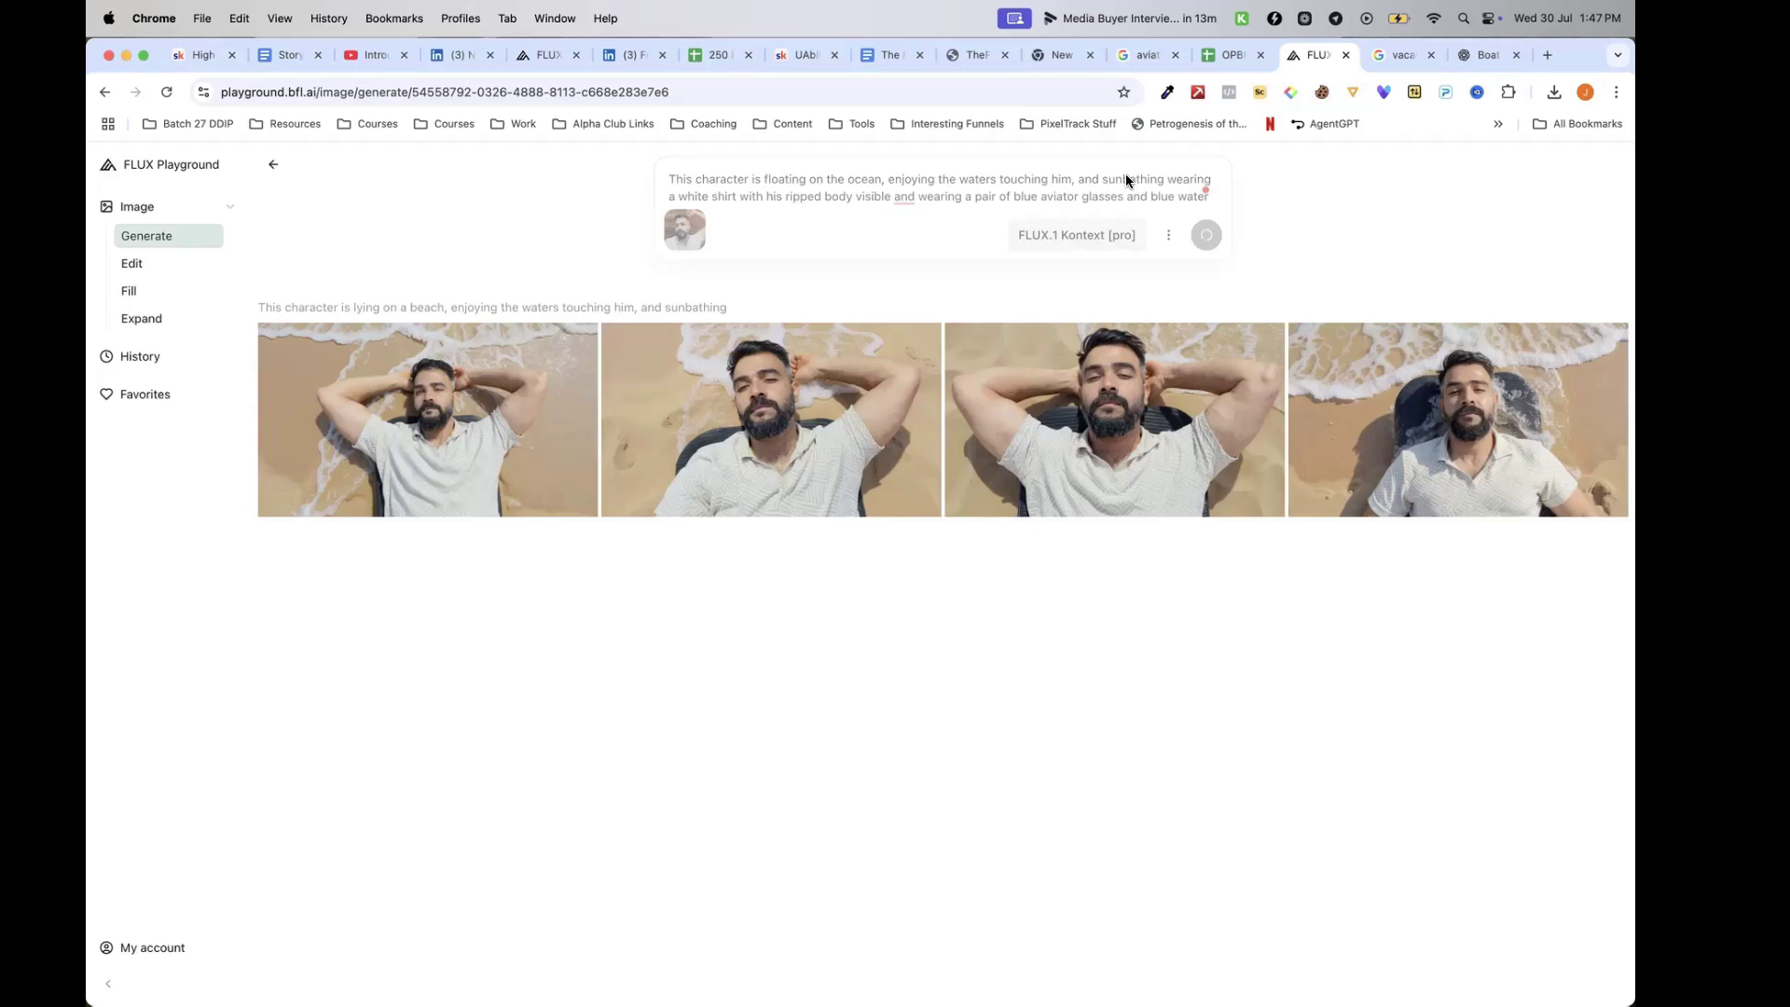
Copy ChatGPT's boat-ride image prompt and paste it into the message box
left_click(1483, 56)
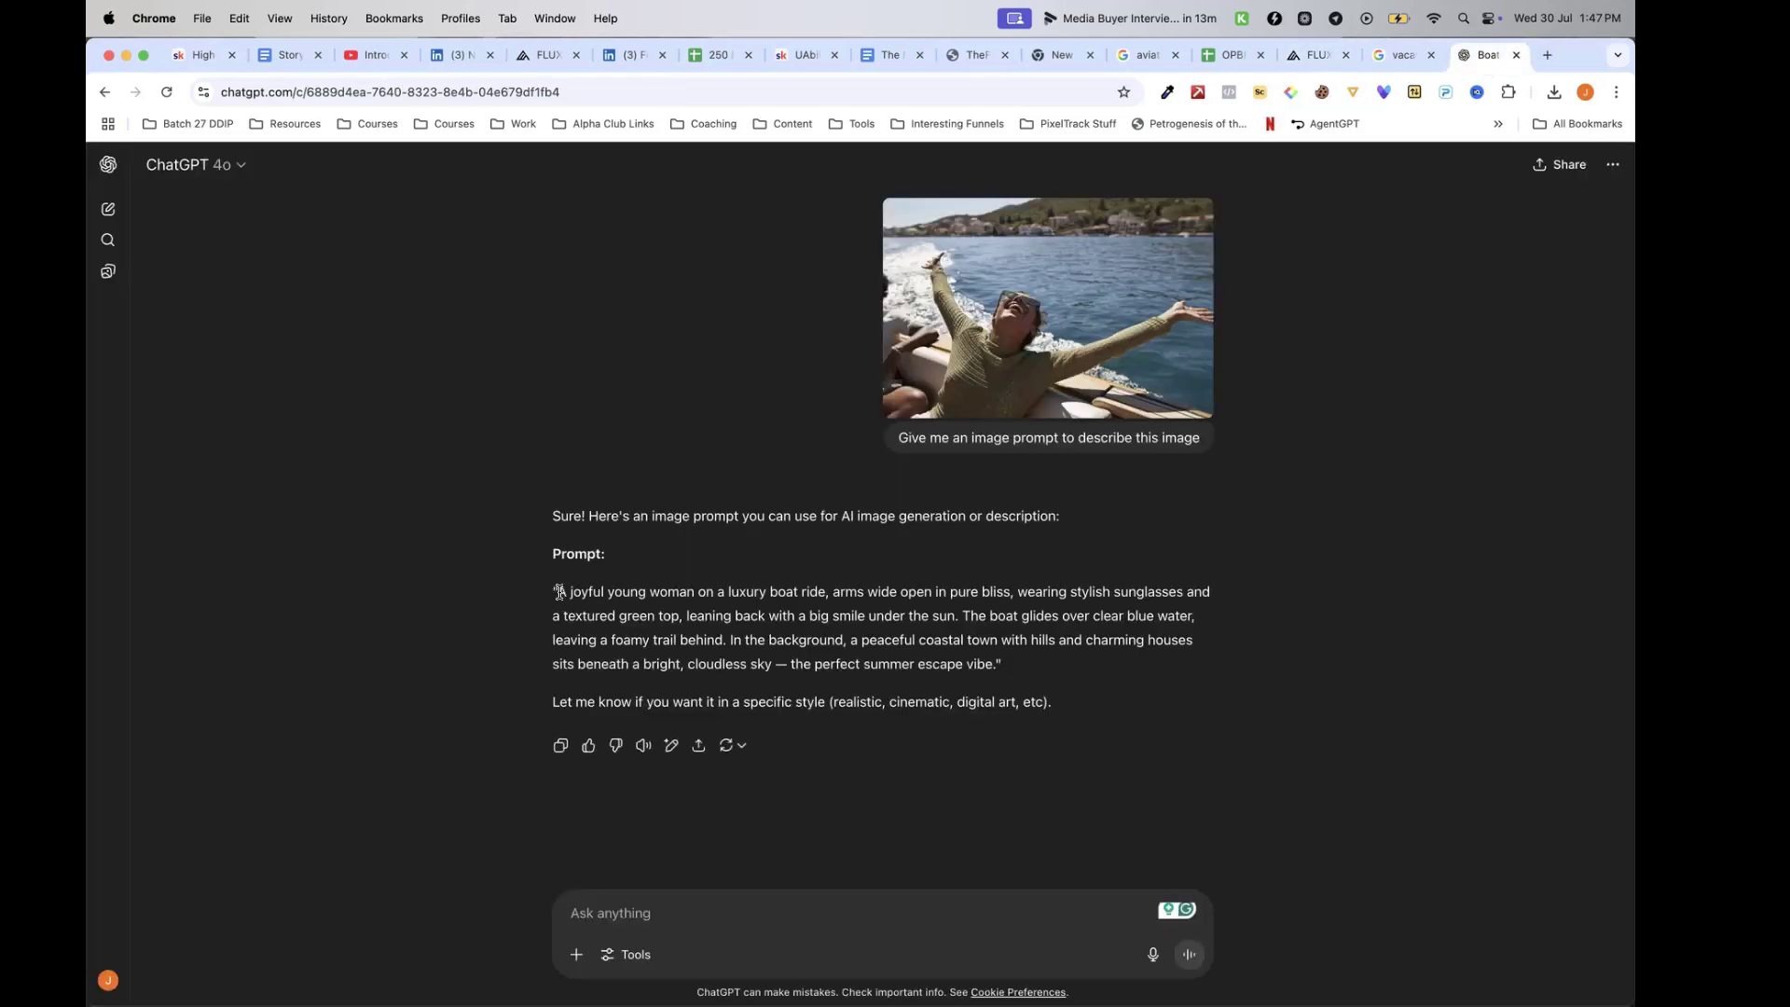
left_click_drag(559, 592, 817, 604)
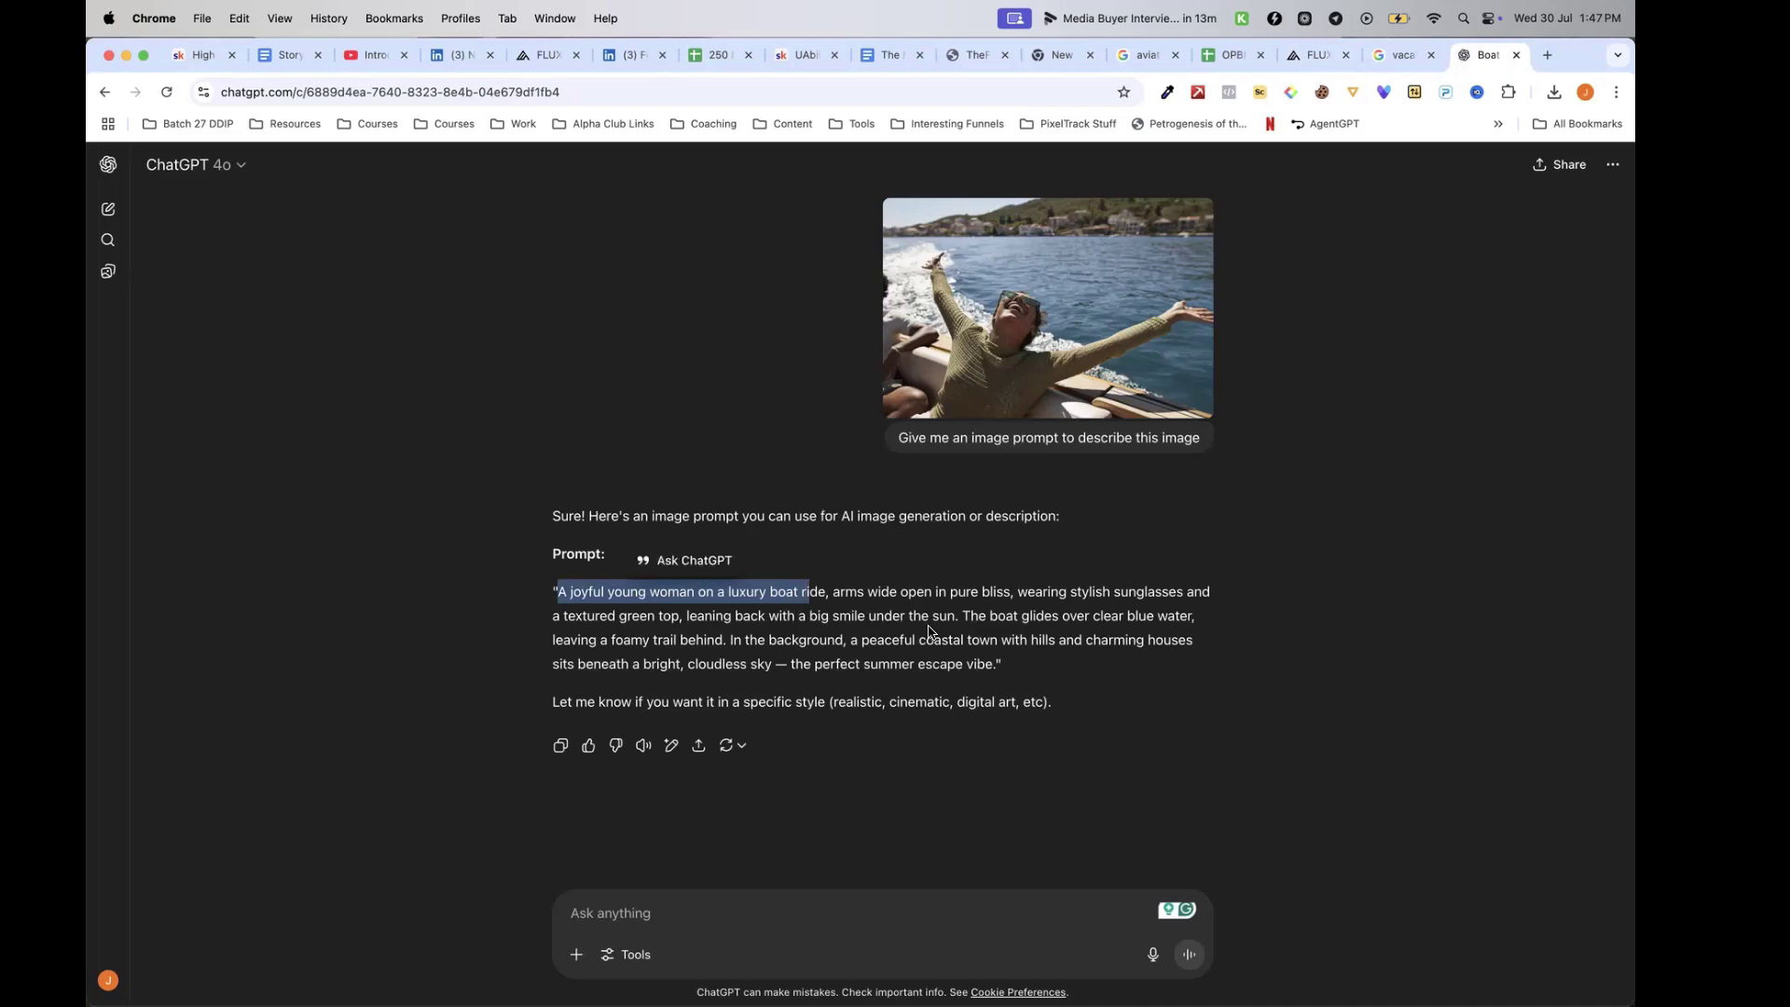
left_click_drag(999, 665, 558, 593)
key("super+c")
left_click(1315, 54)
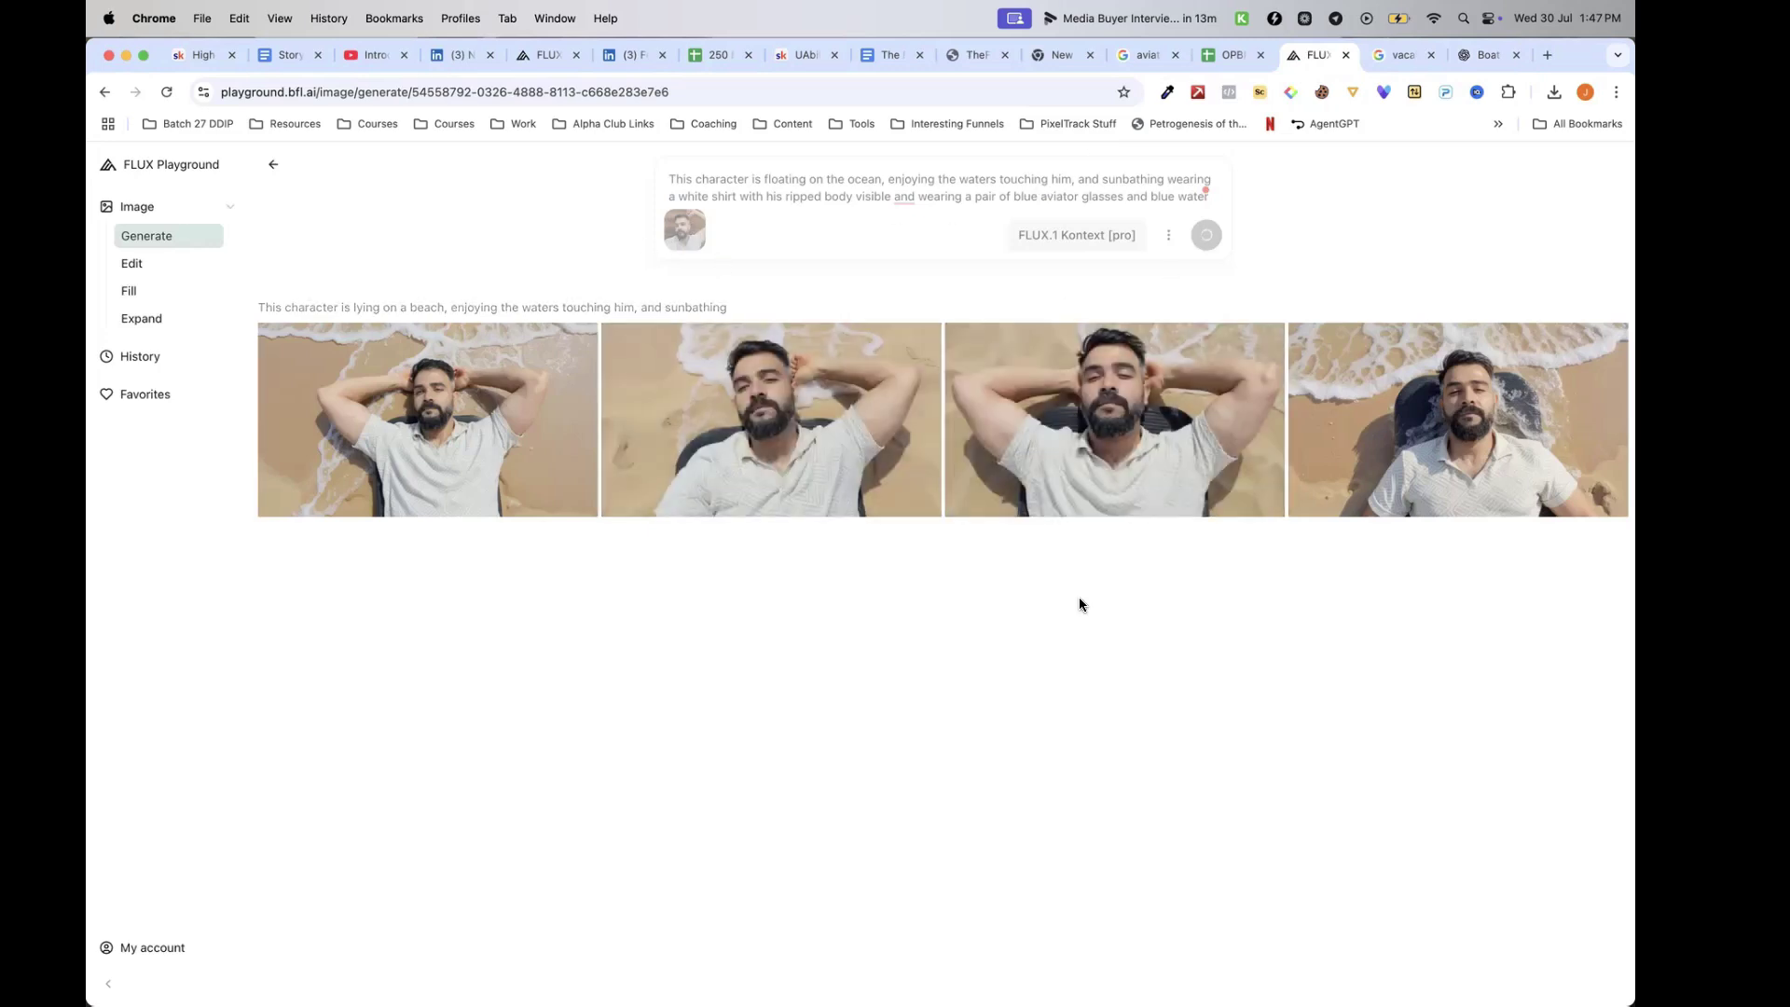
left_click(1484, 54)
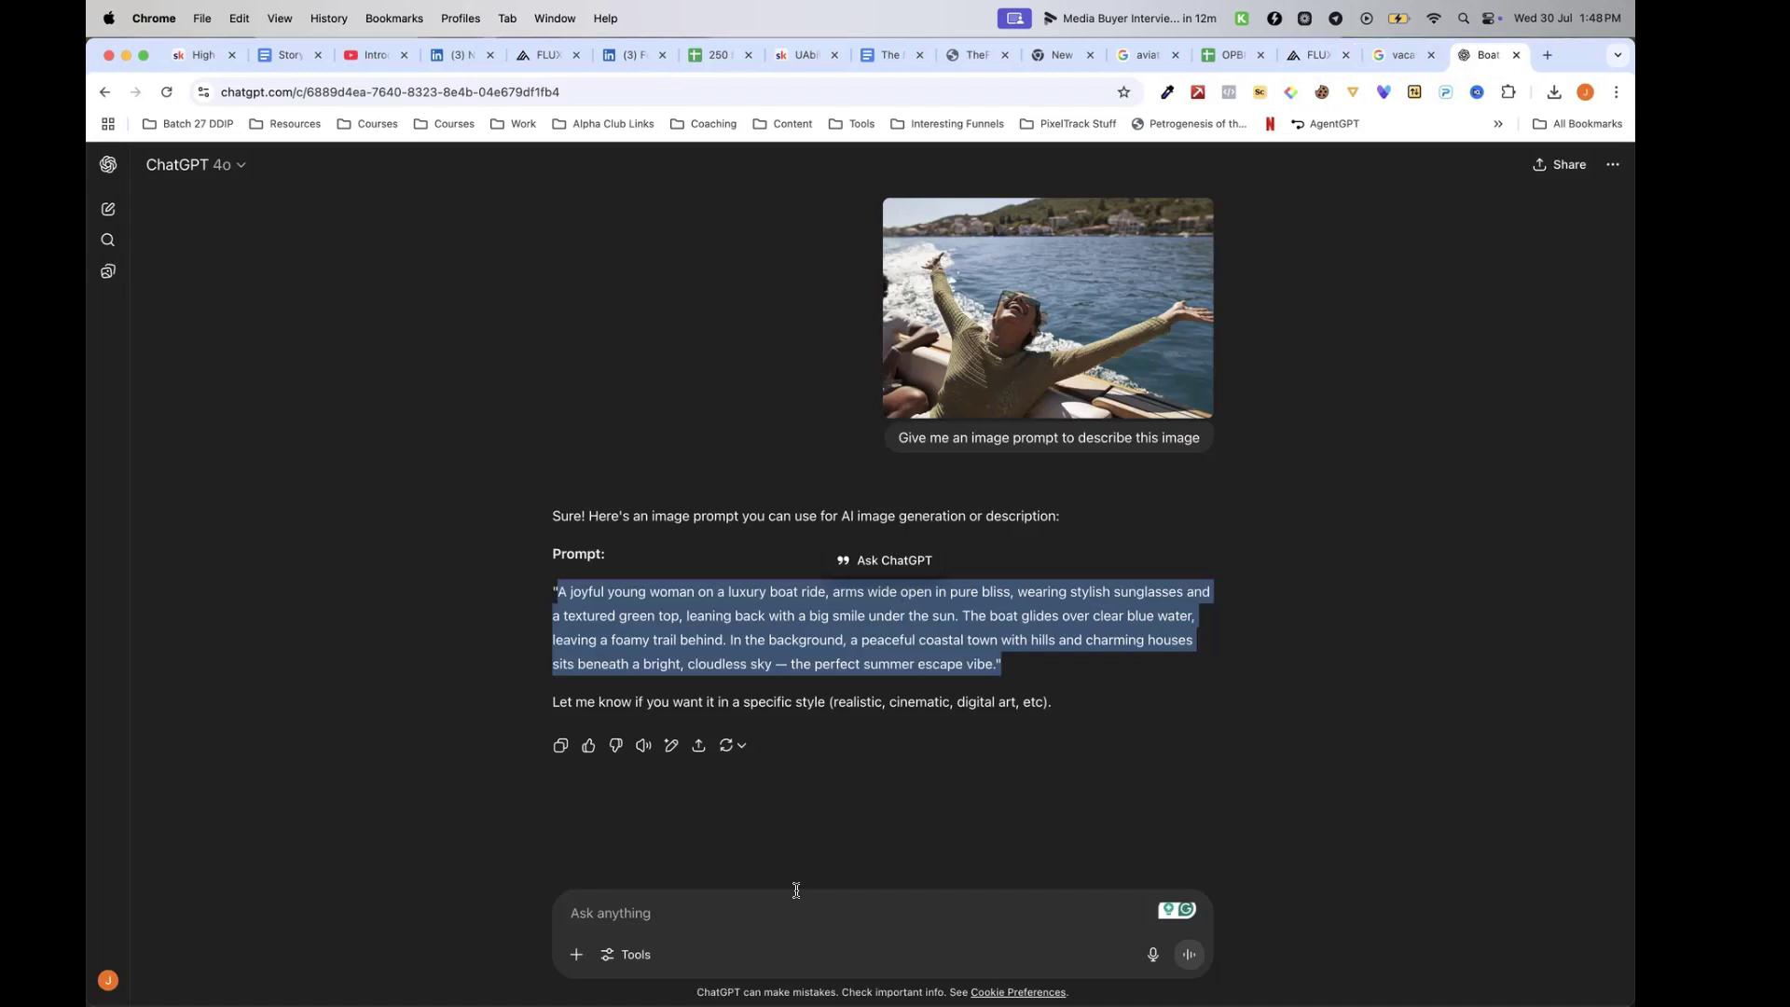
left_click(796, 890)
key("super+v")
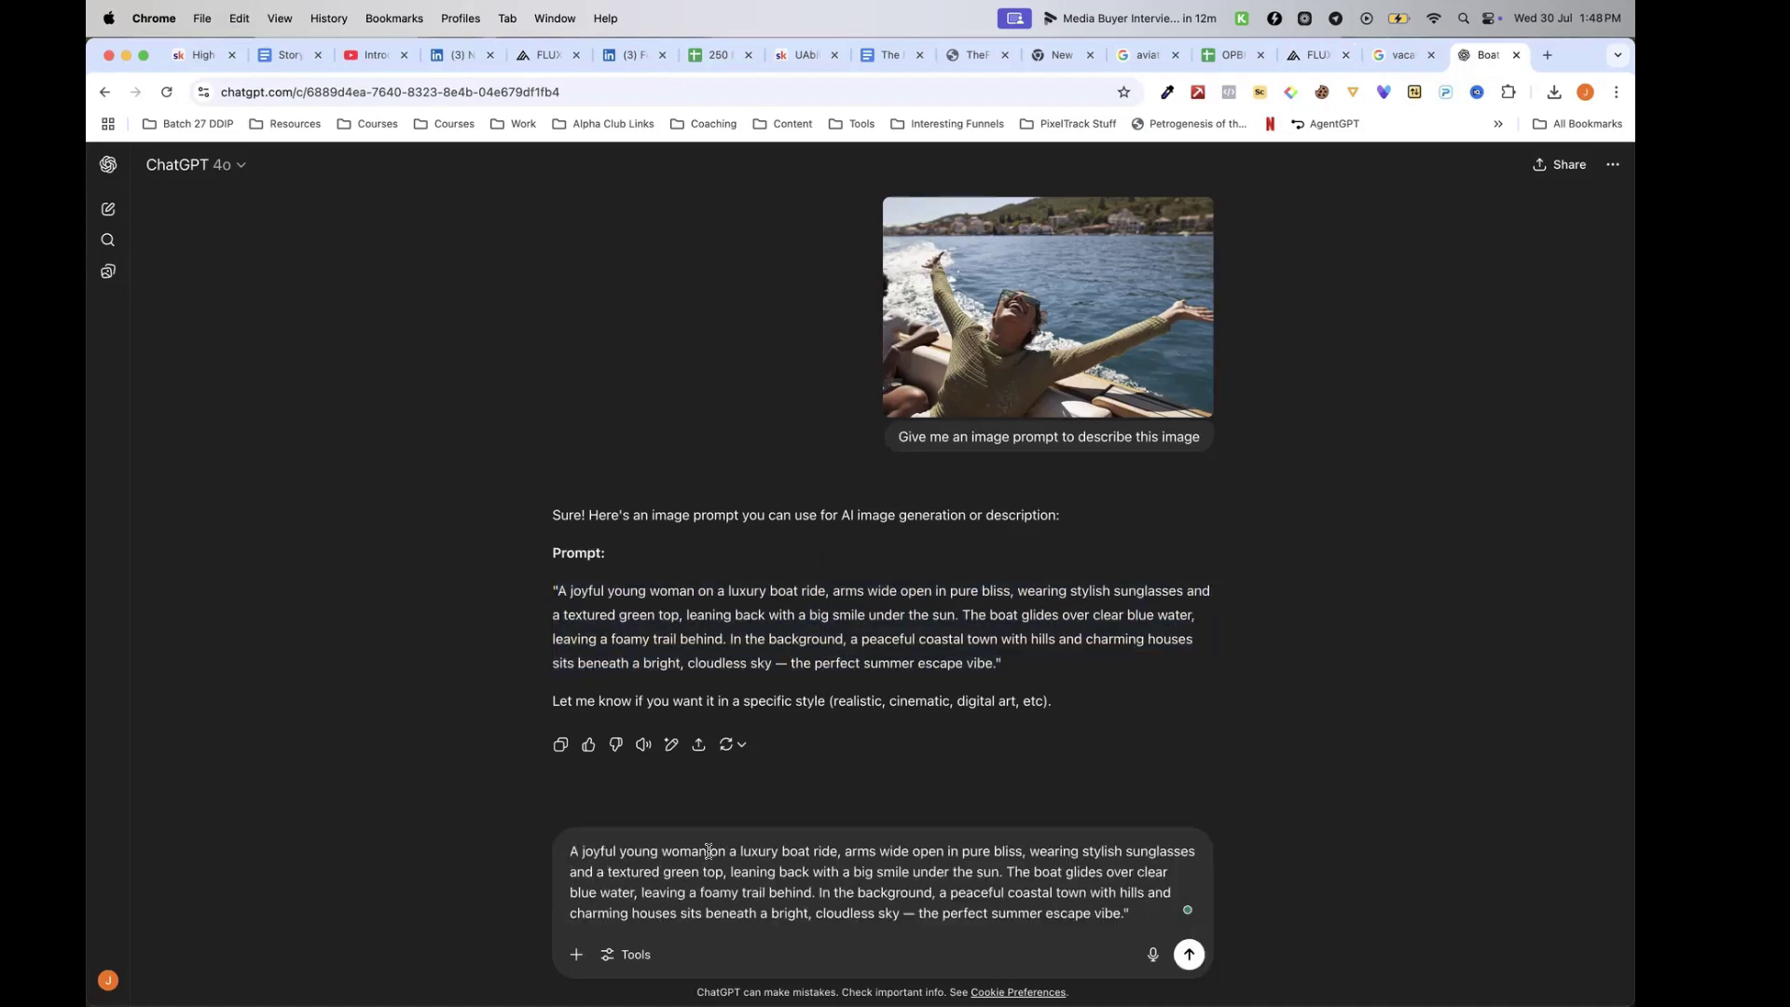
Reword it to start 'The character' with 'shirt' for 'top', remove the dash and quote, and cut it
left_click_drag(519, 852, 712, 853)
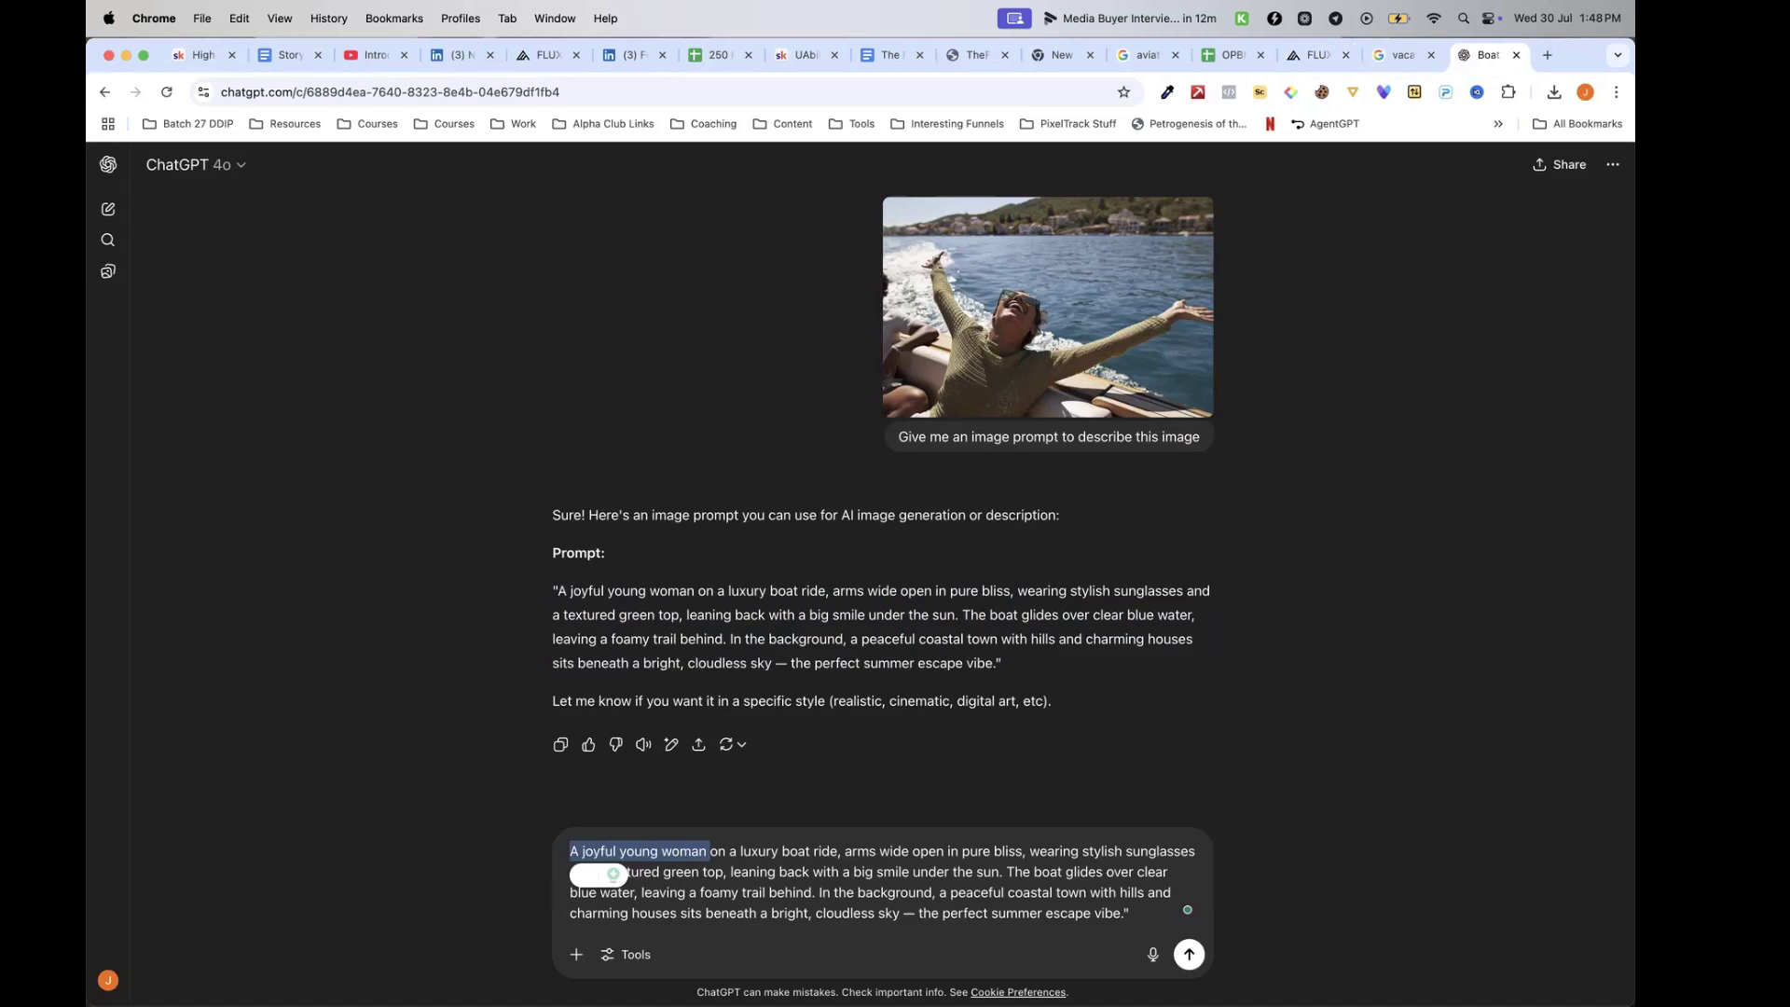
type("The character")
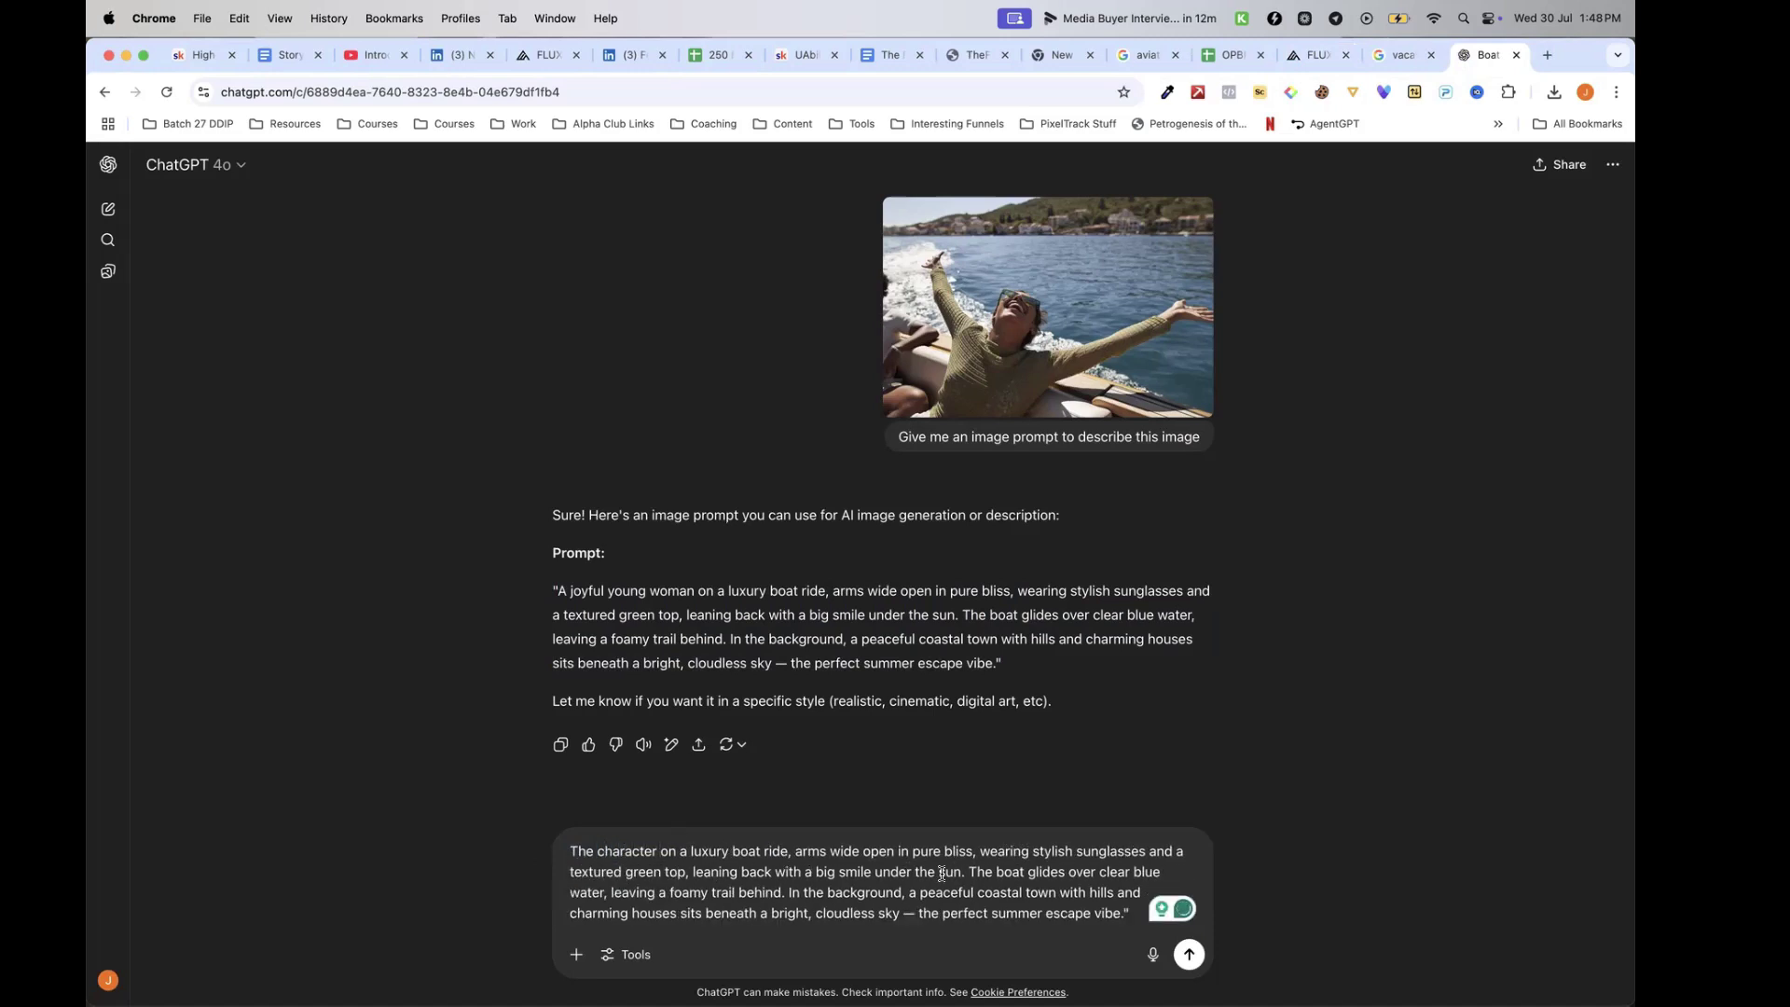
double_click(677, 874)
type("shirt")
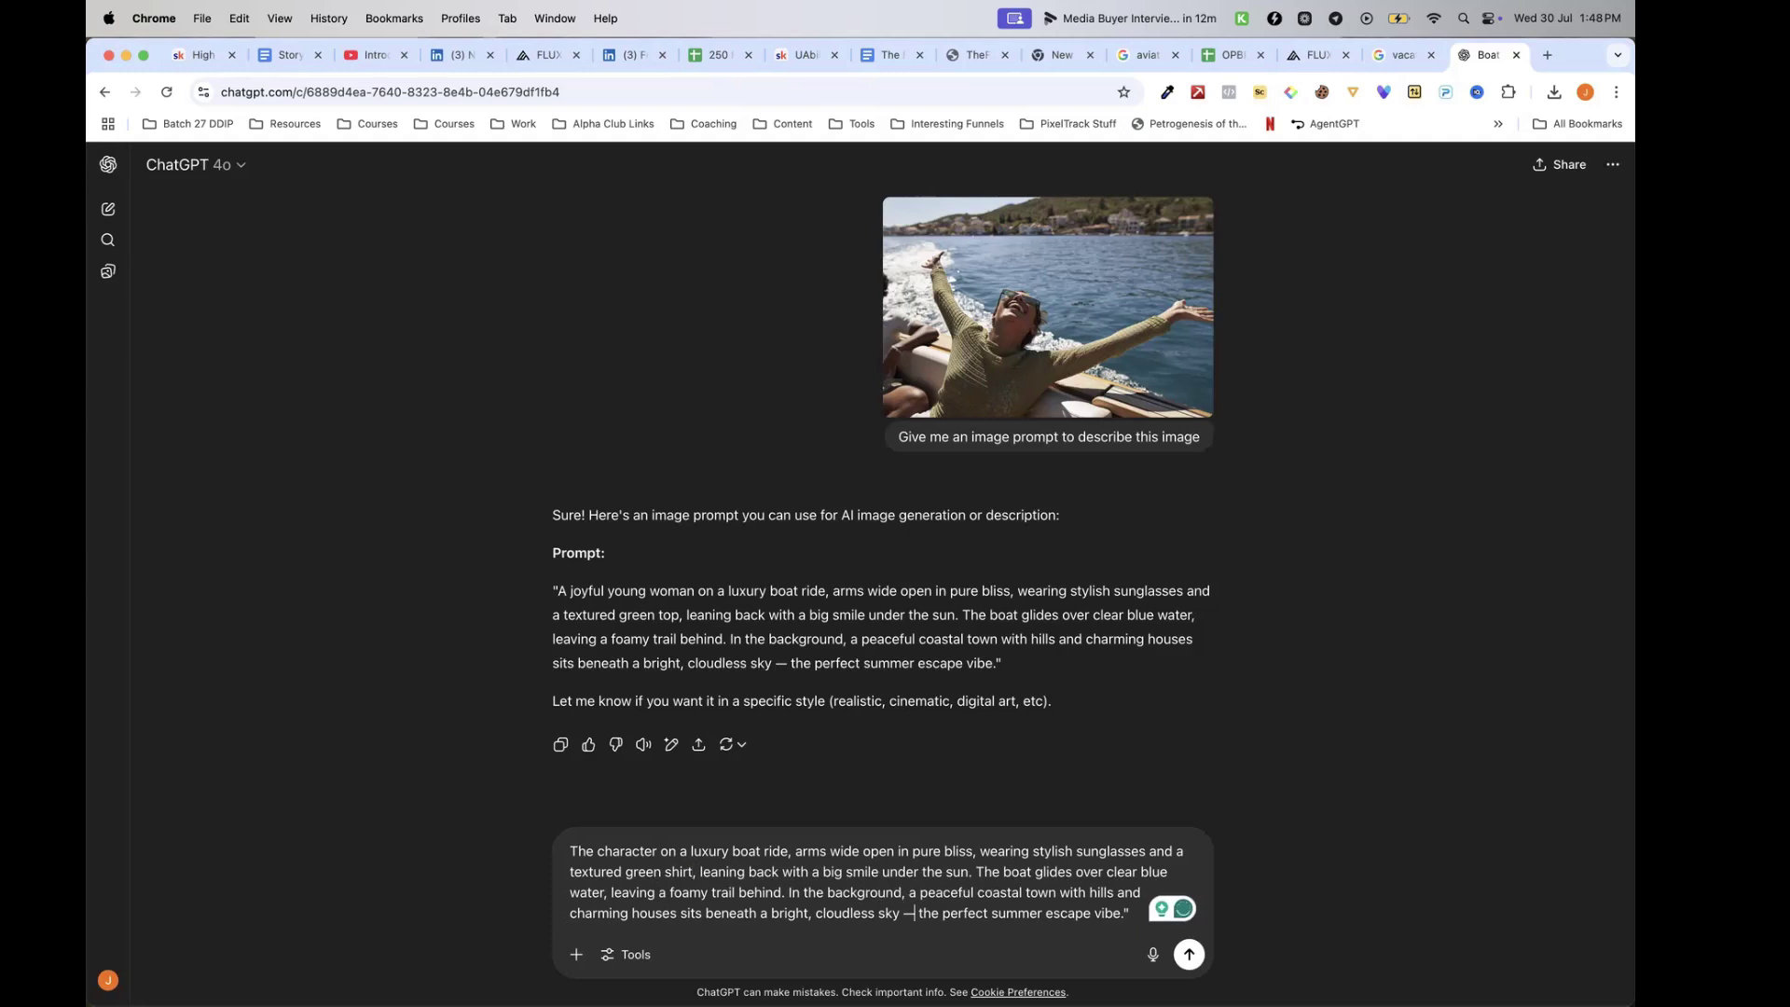
key("BackSpace")
key("BackSpace")
key("super+a")
key("Right")
key("BackSpace")
key("super+a")
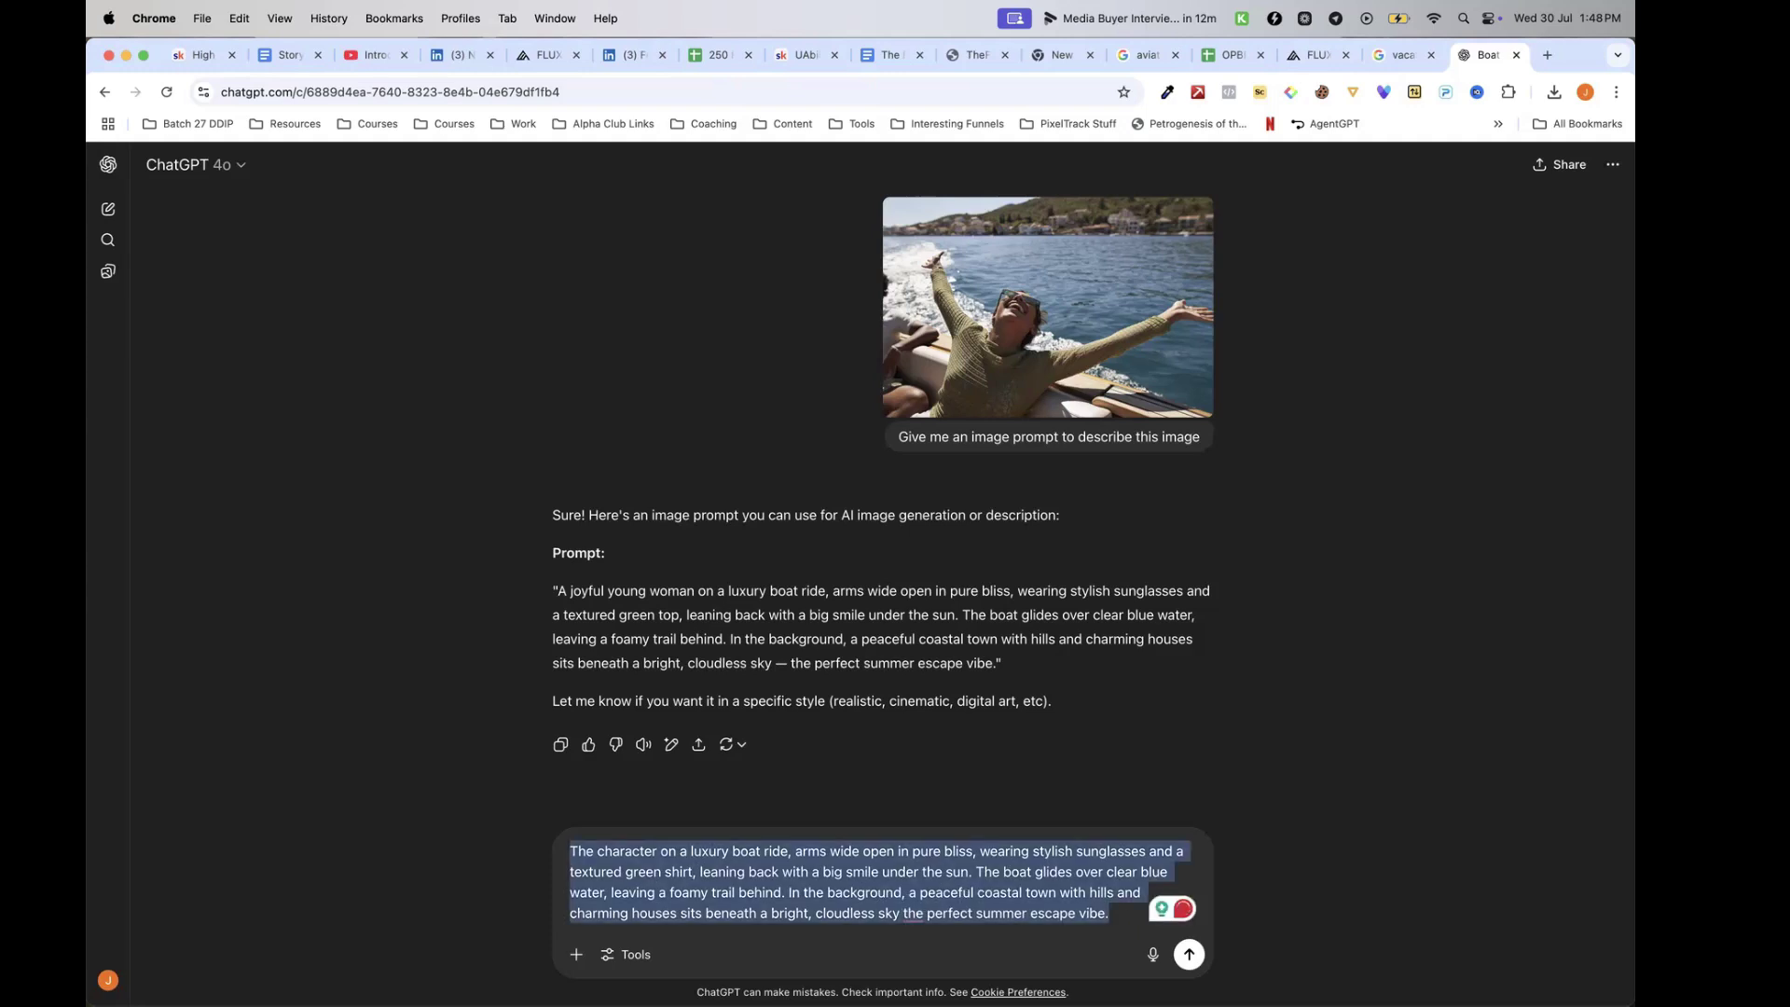
key("super+x")
Replace the FLUX ocean prompt with the edited boat-ride prompt
left_click(1301, 56)
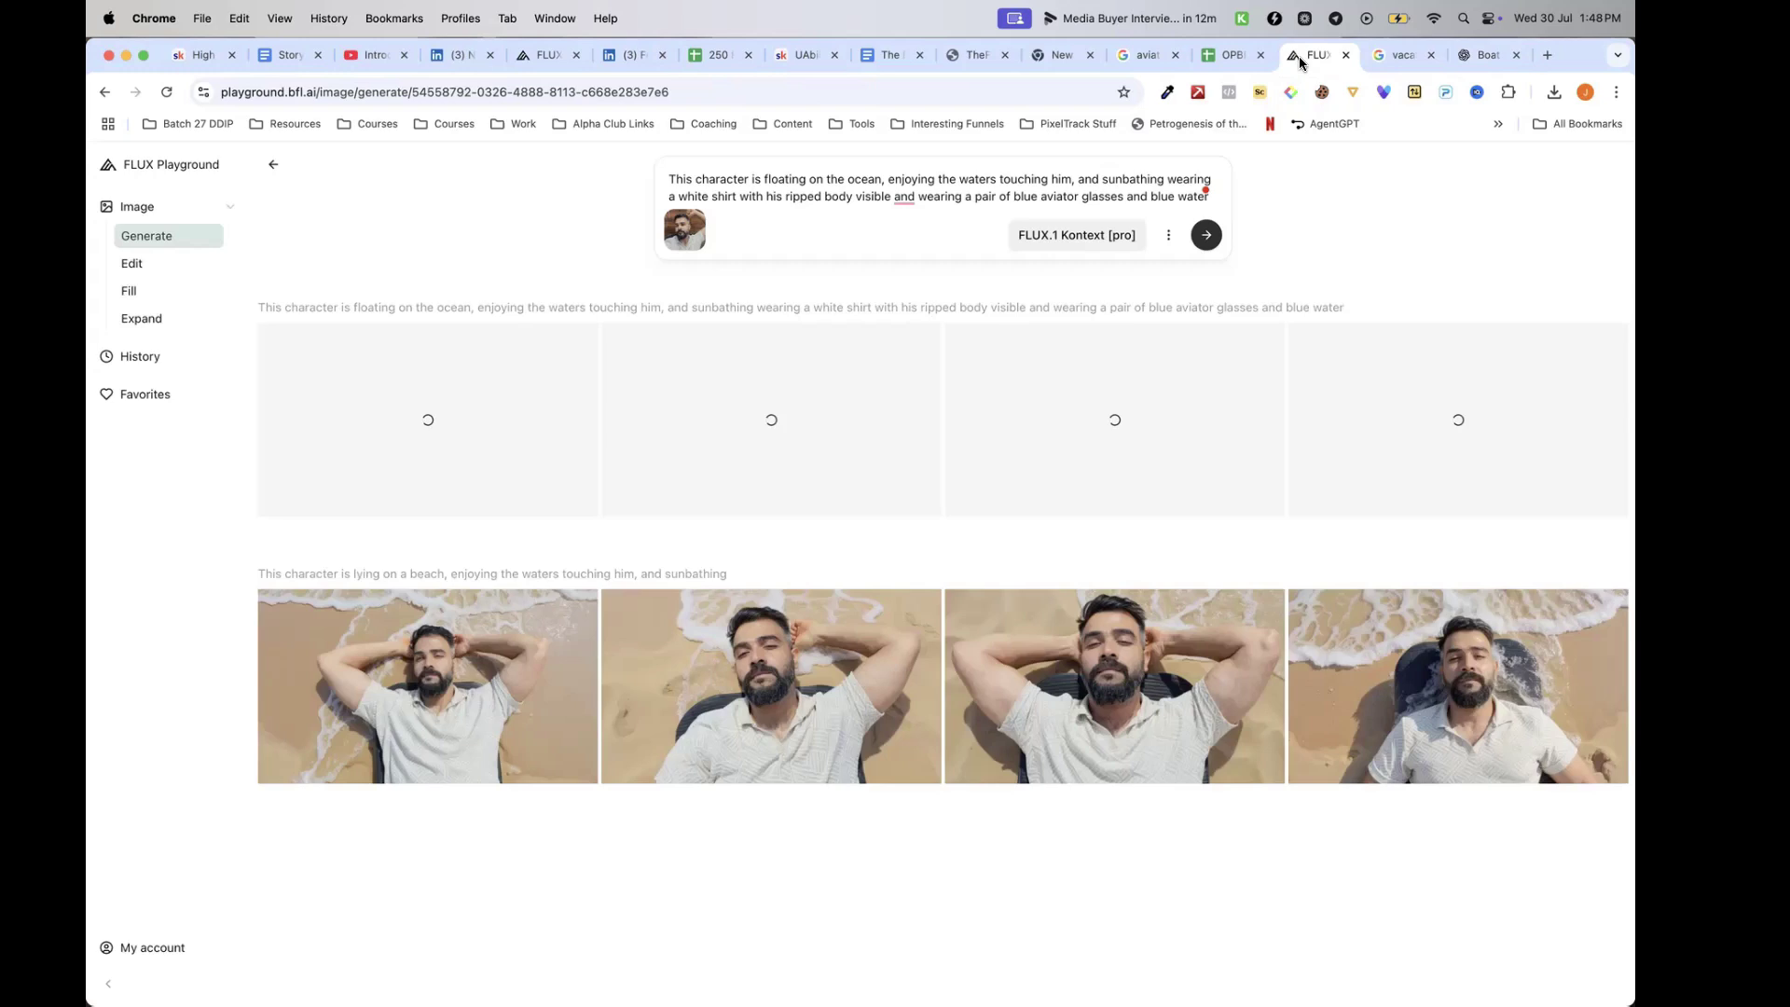
left_click(964, 198)
key("super+a")
key("super+v")
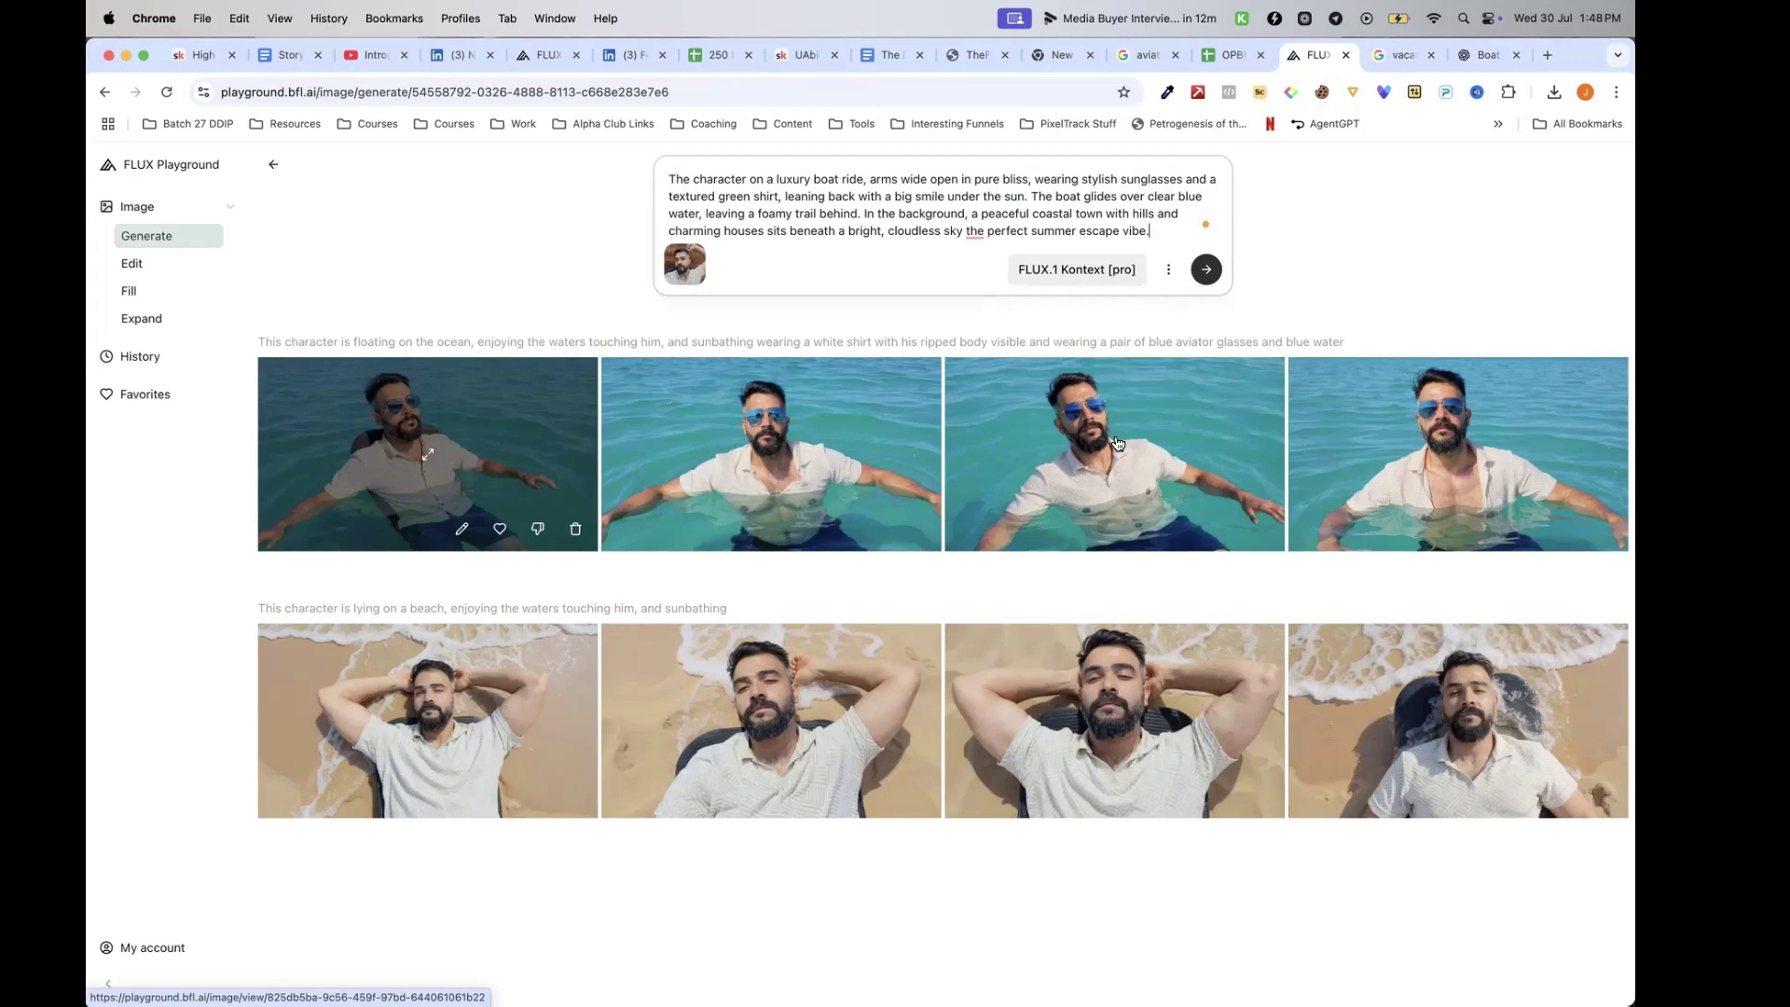
Download the fourth ocean image and generate images from the boat-ride prompt
left_click(1460, 452)
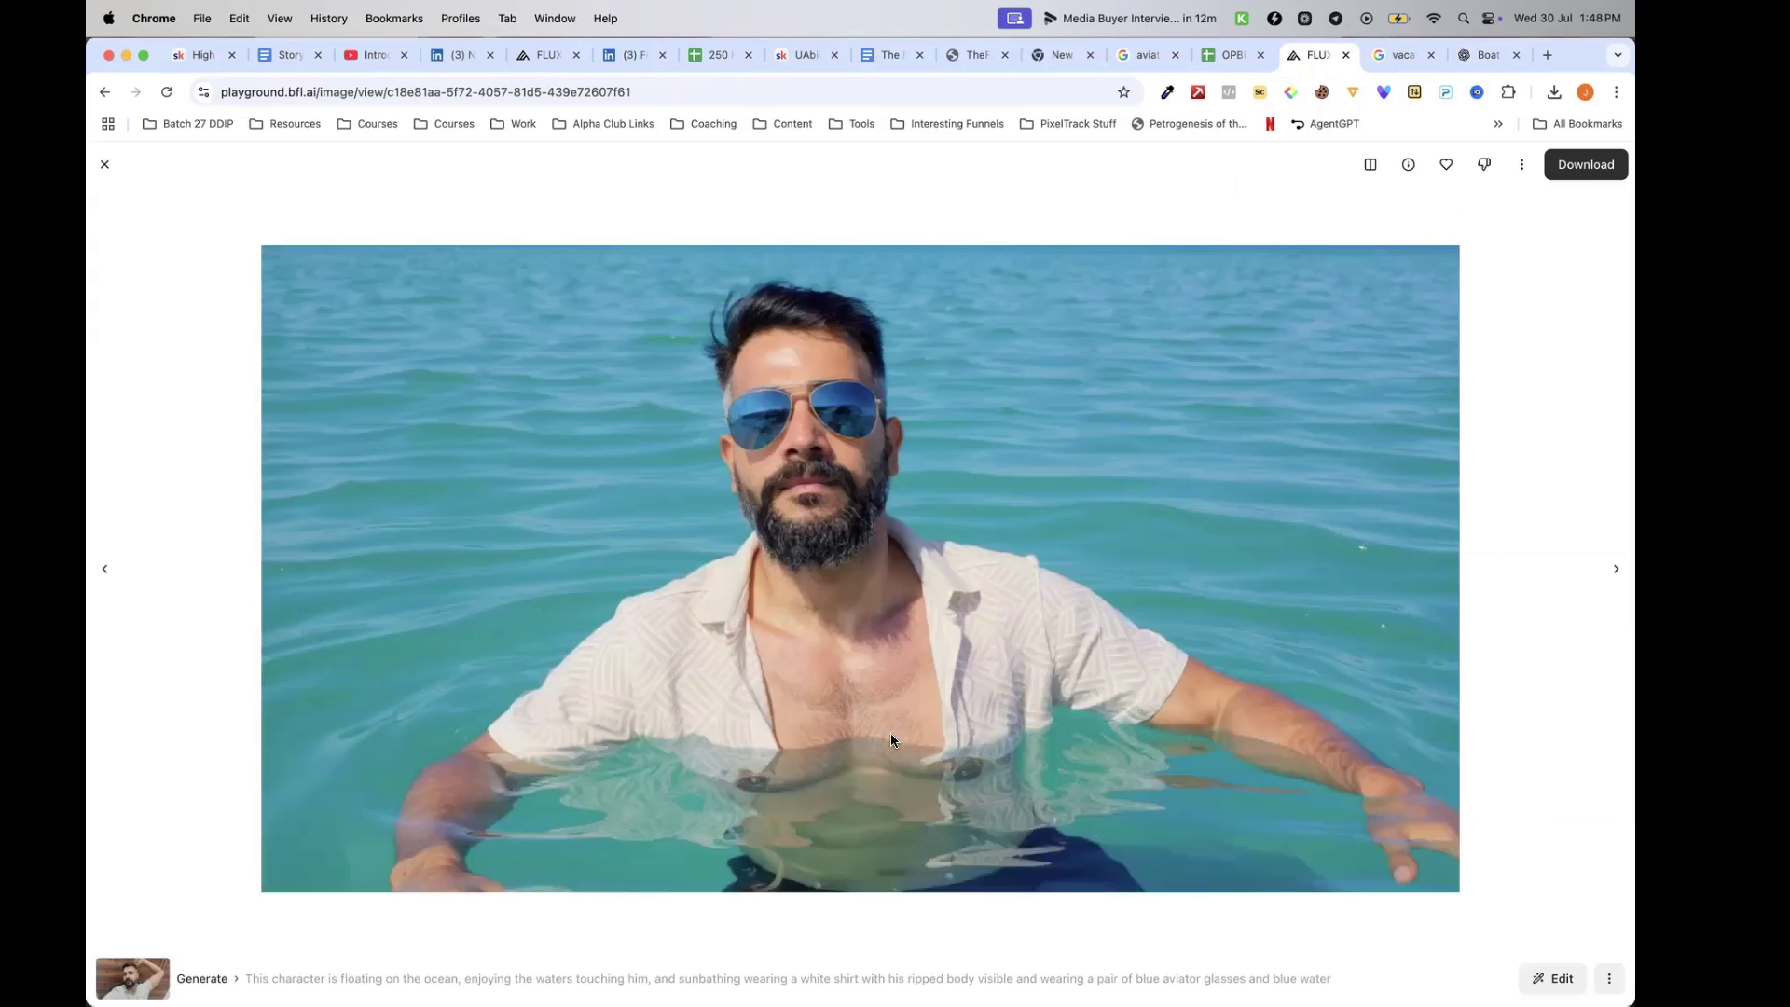
left_click(1585, 164)
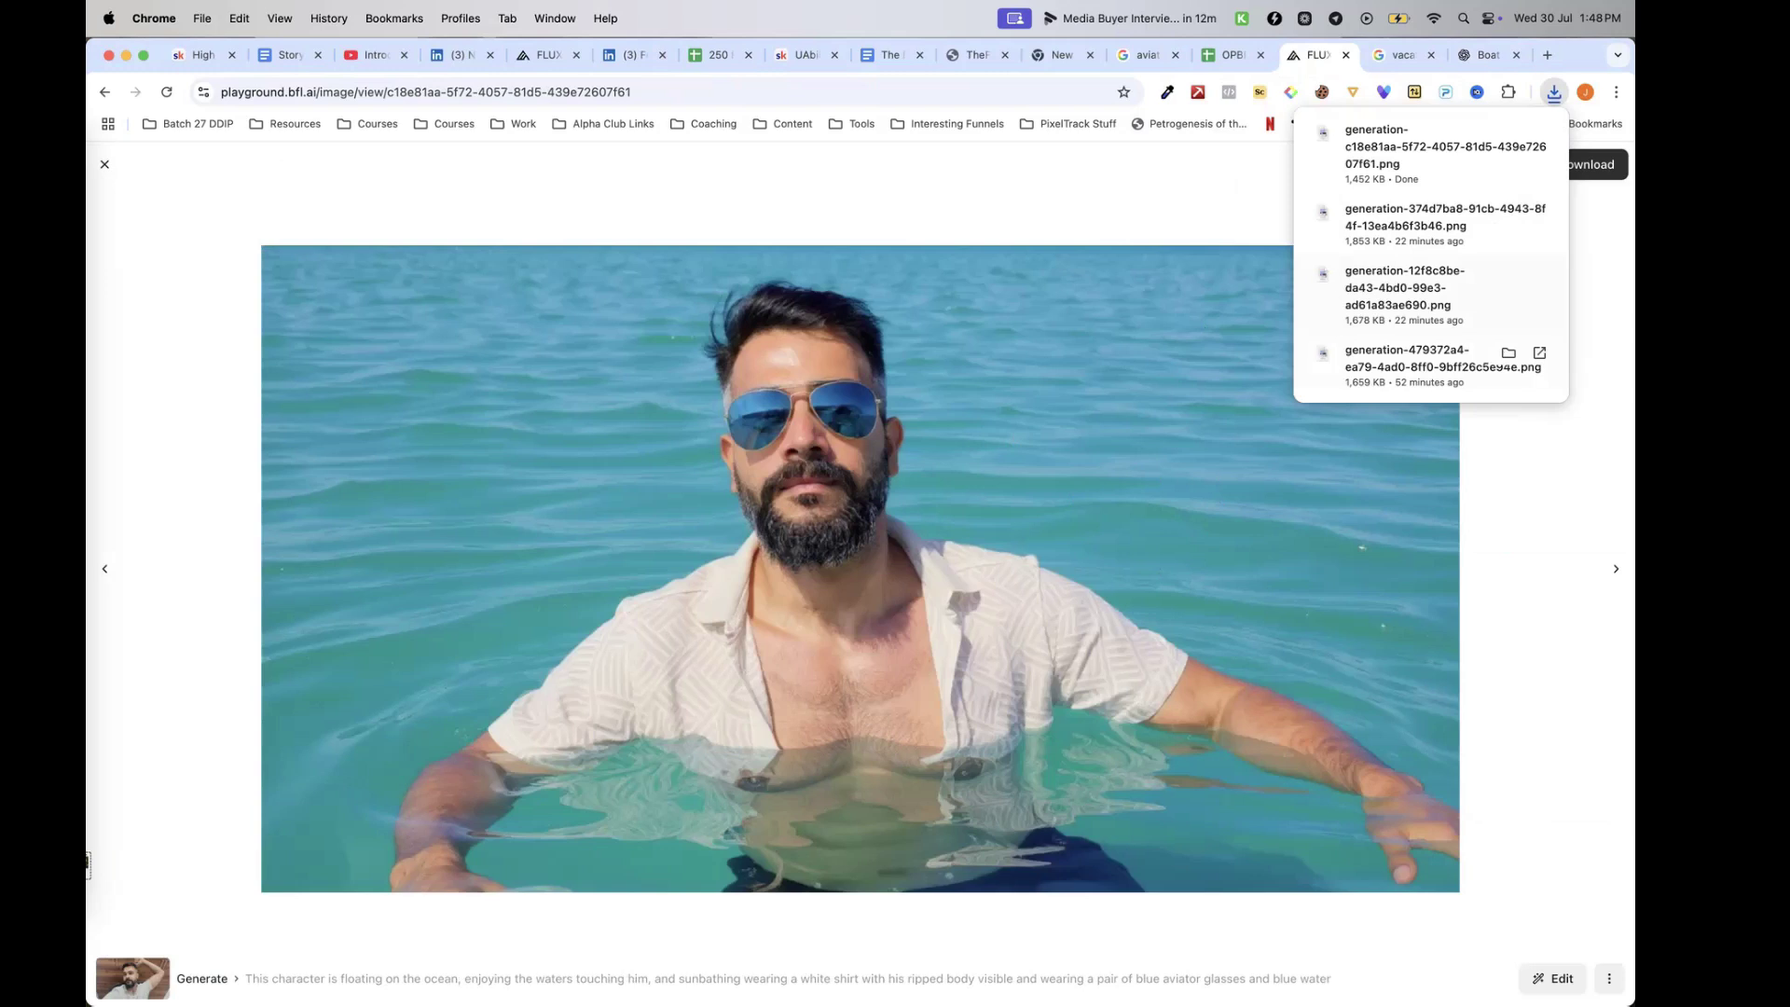
left_click(105, 164)
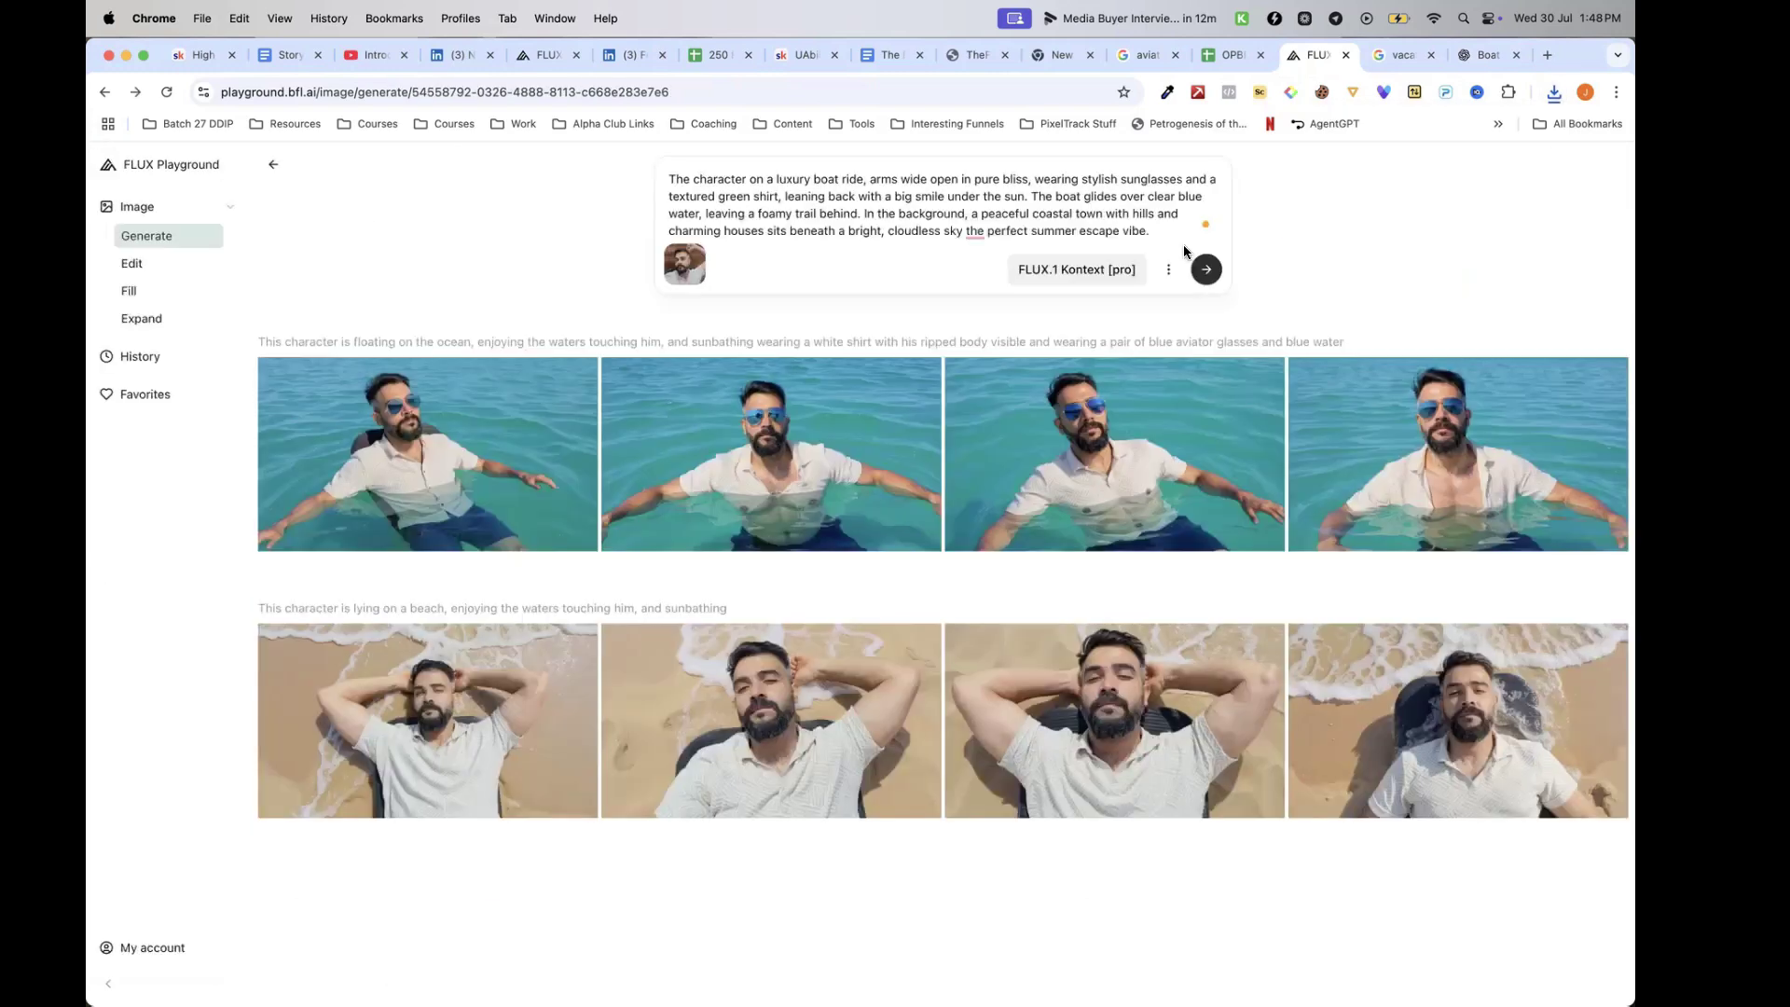
left_click(1212, 274)
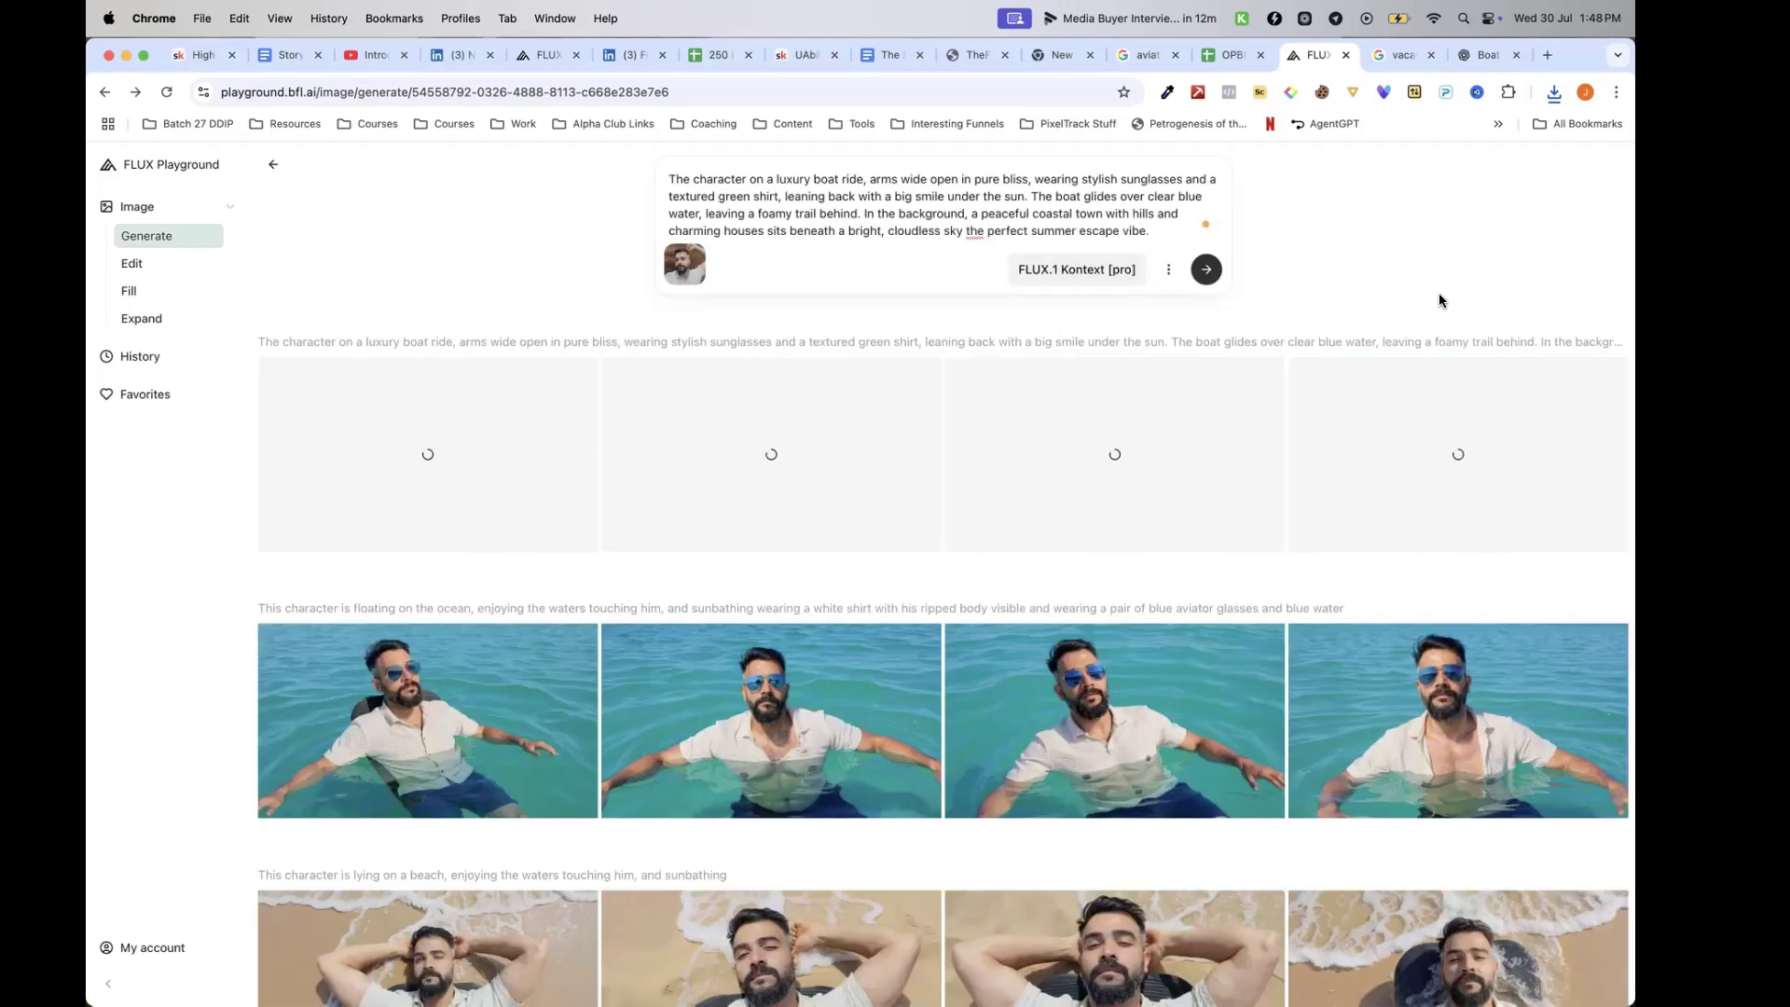
mouse_move(142, 726)
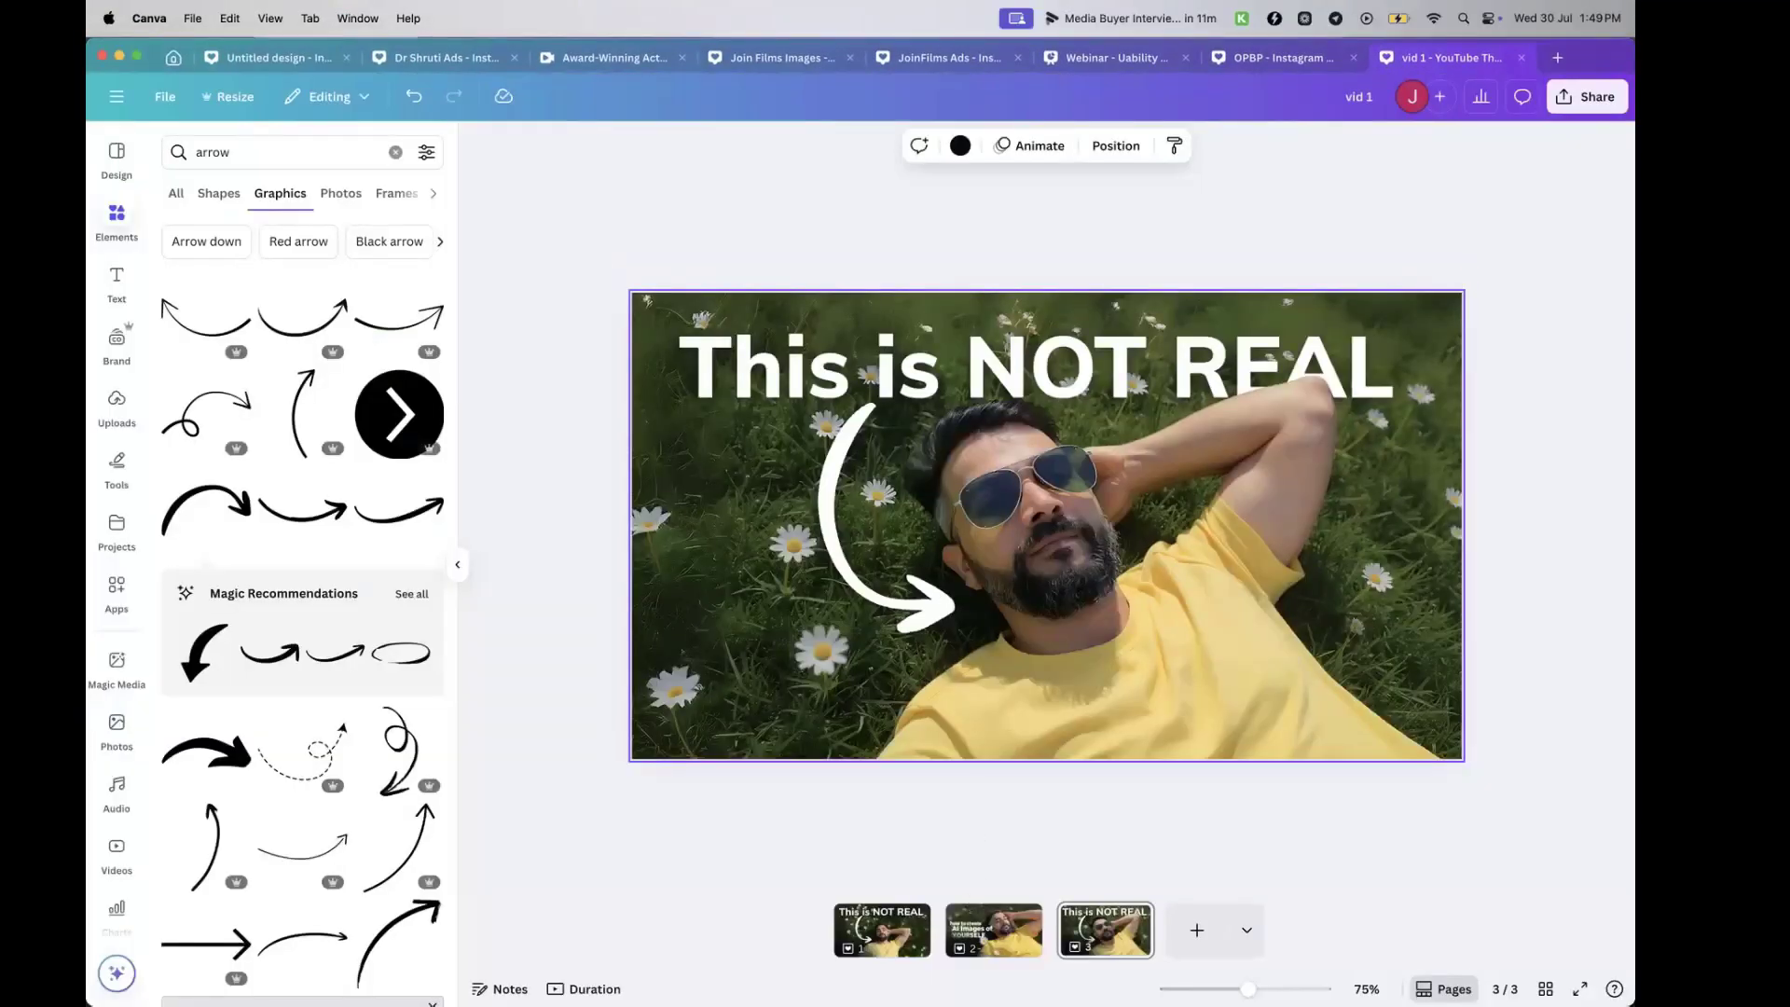
Delete the 'how to create AI Images' page 2 and add a new blank page
left_click(994, 929)
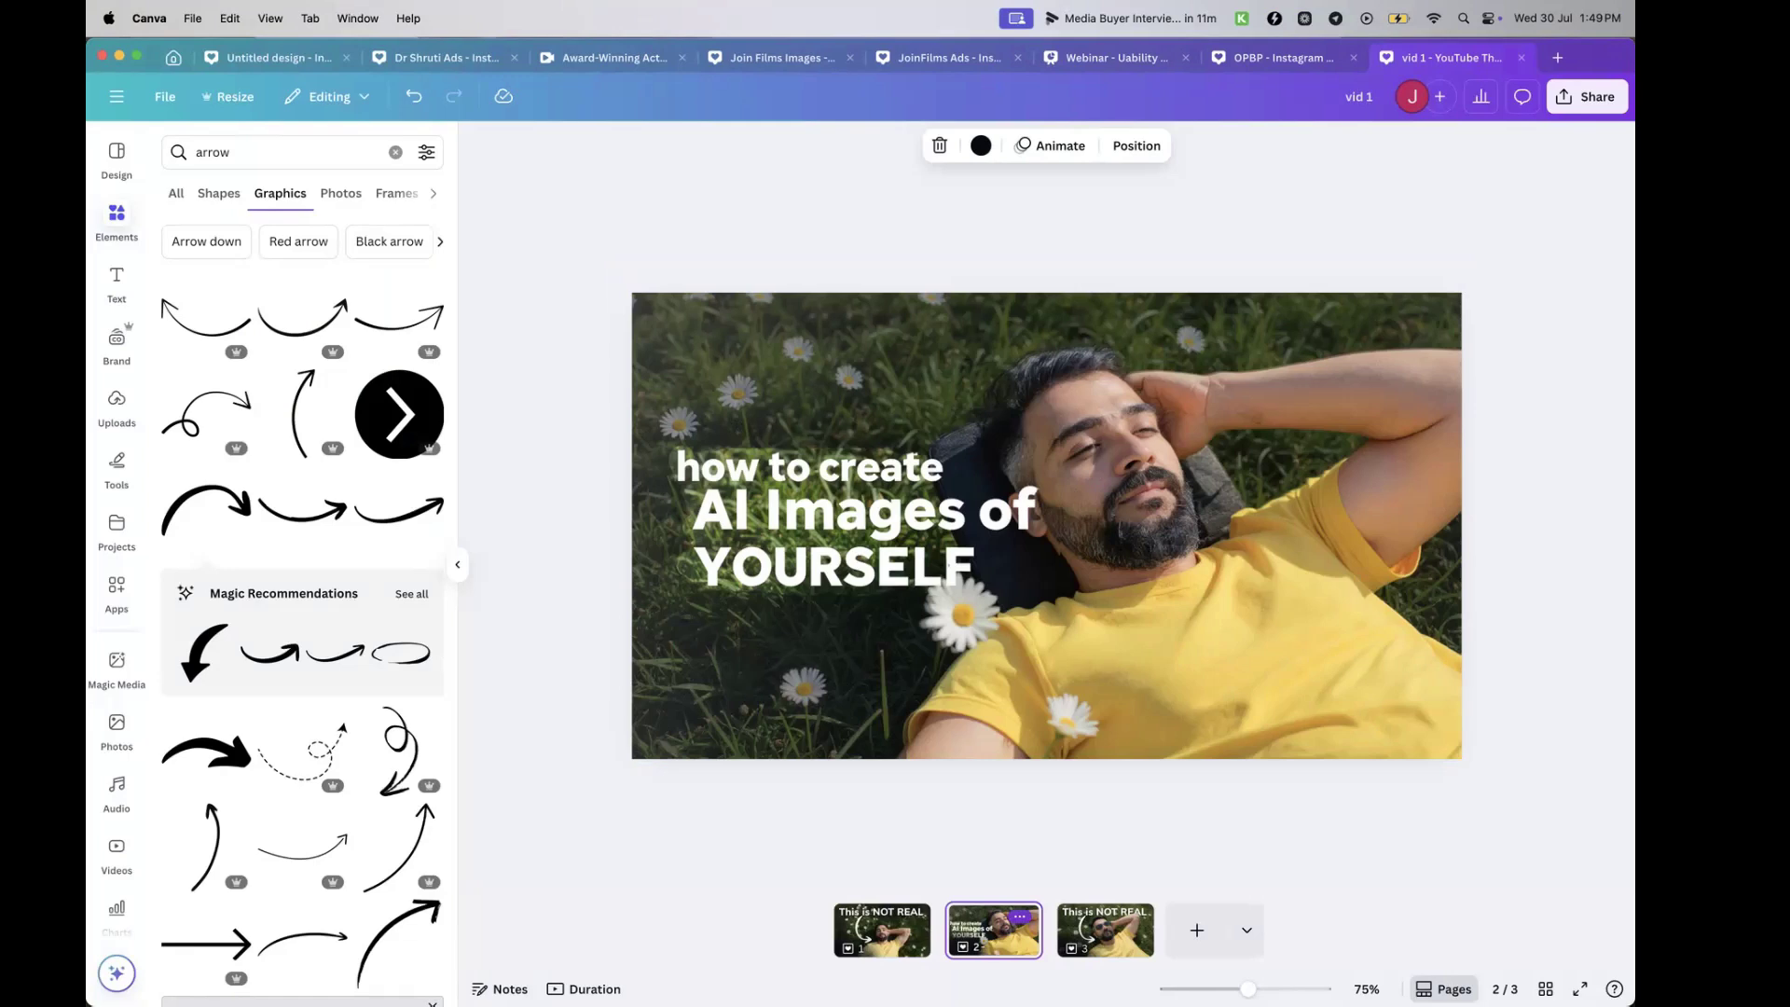
key("BackSpace")
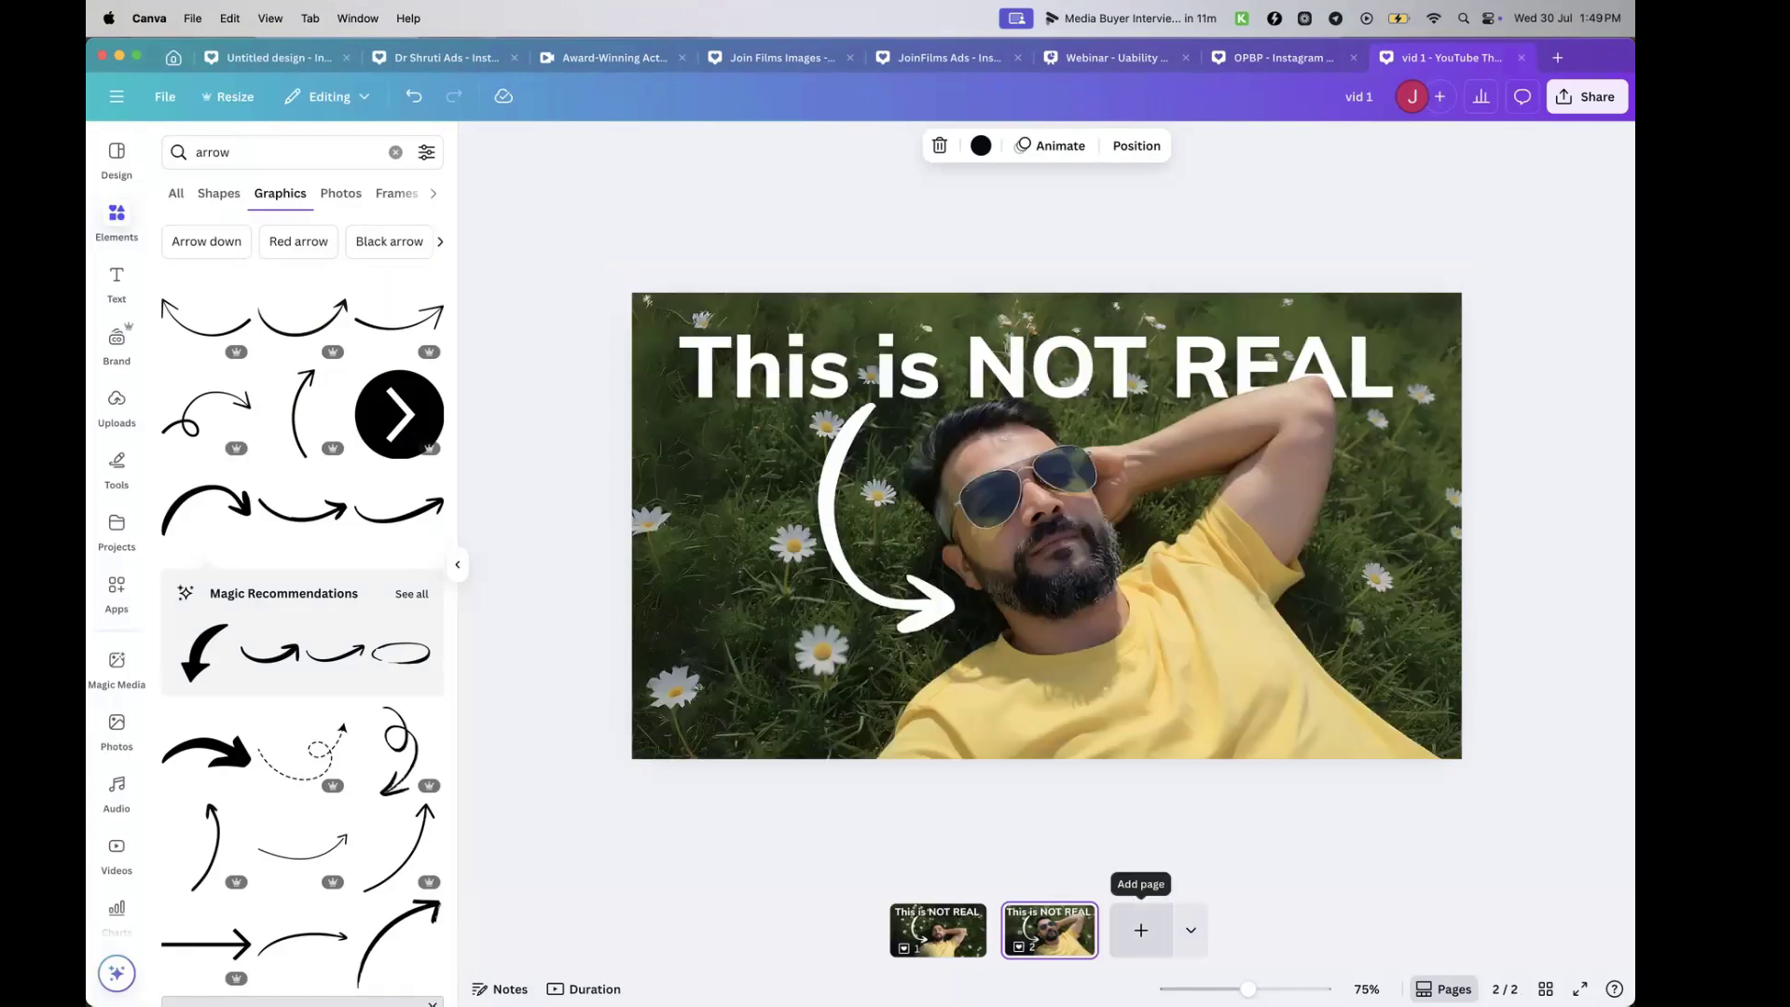
left_click(1138, 930)
Upload the downloaded sea photo from Downloads and place it on the new page
left_click(94, 117)
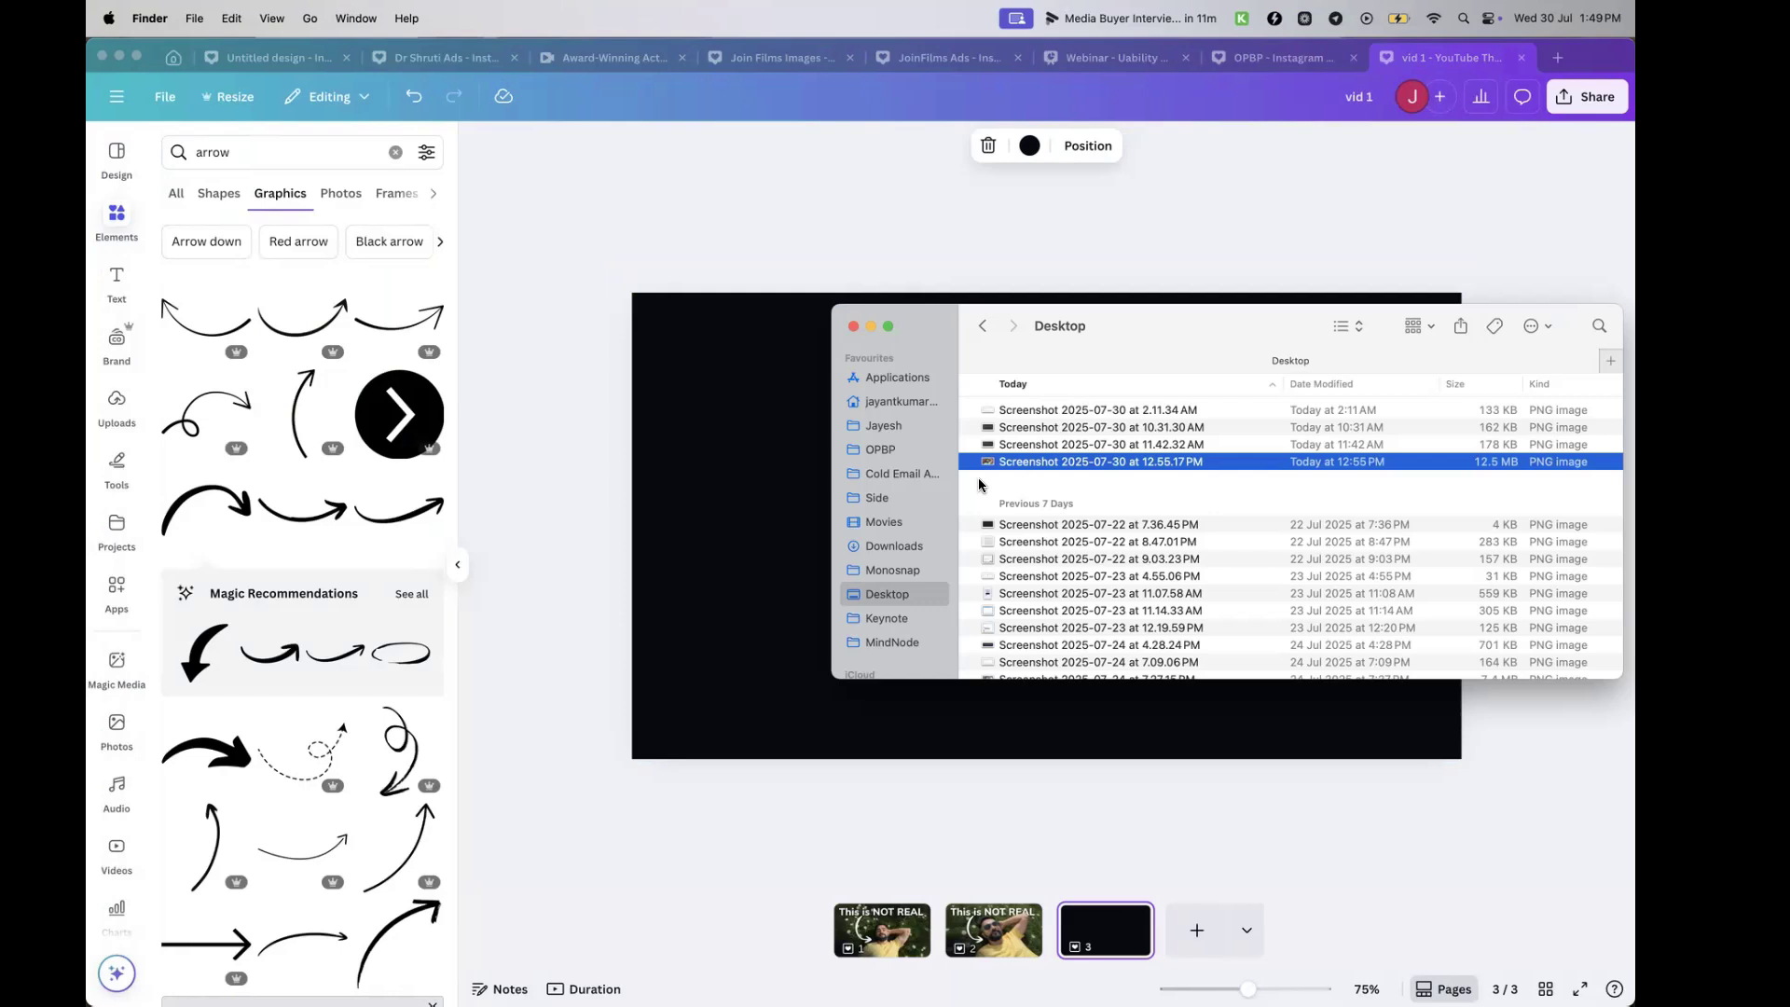
left_click(893, 546)
left_click(1023, 412)
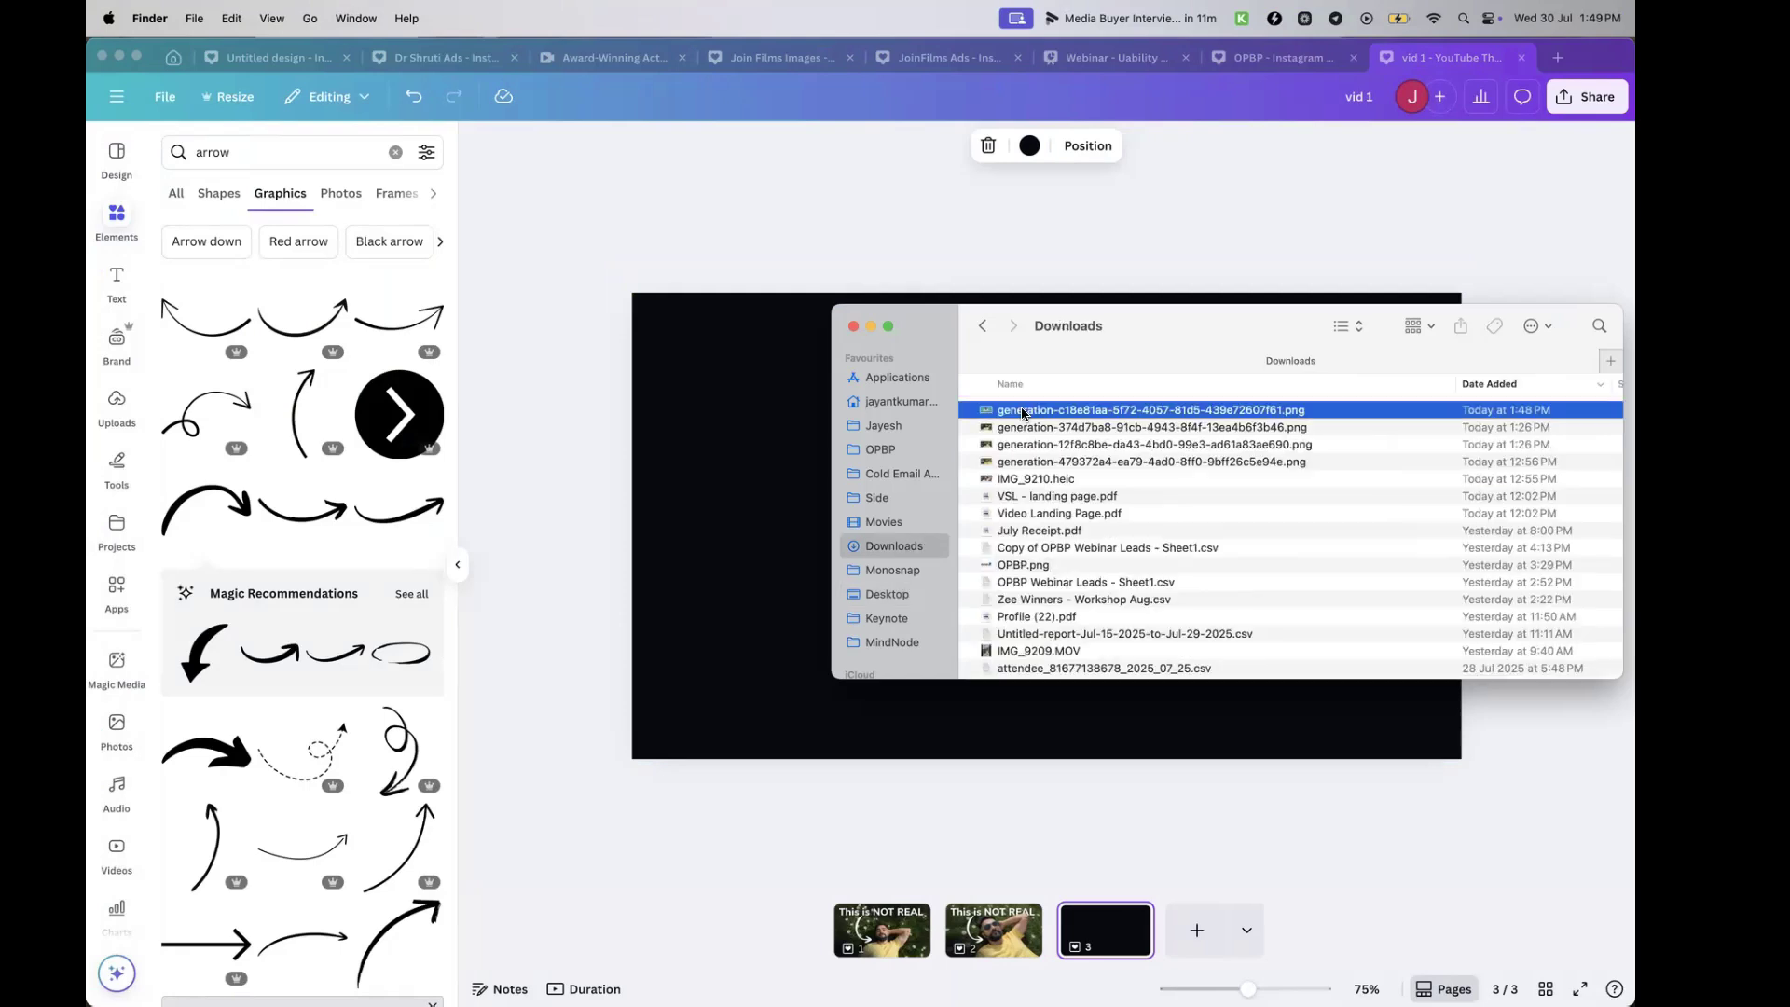
left_click_drag(1023, 412, 607, 432)
left_click(112, 407)
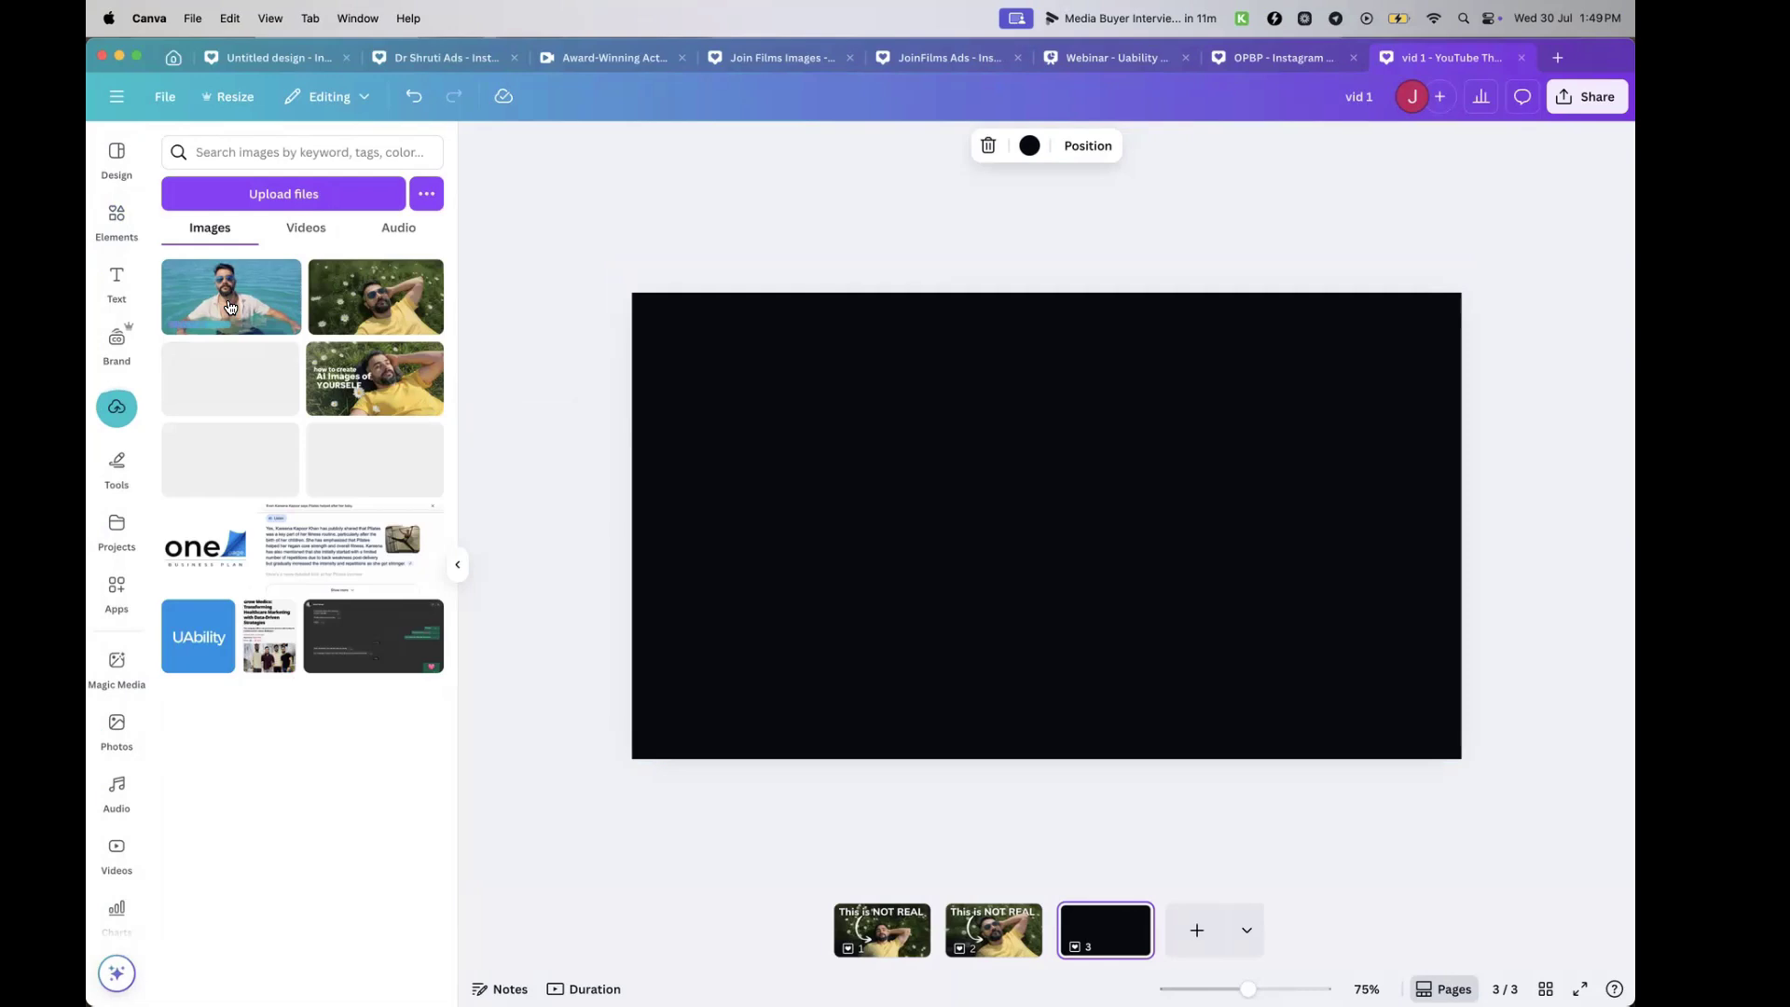
left_click(460, 569)
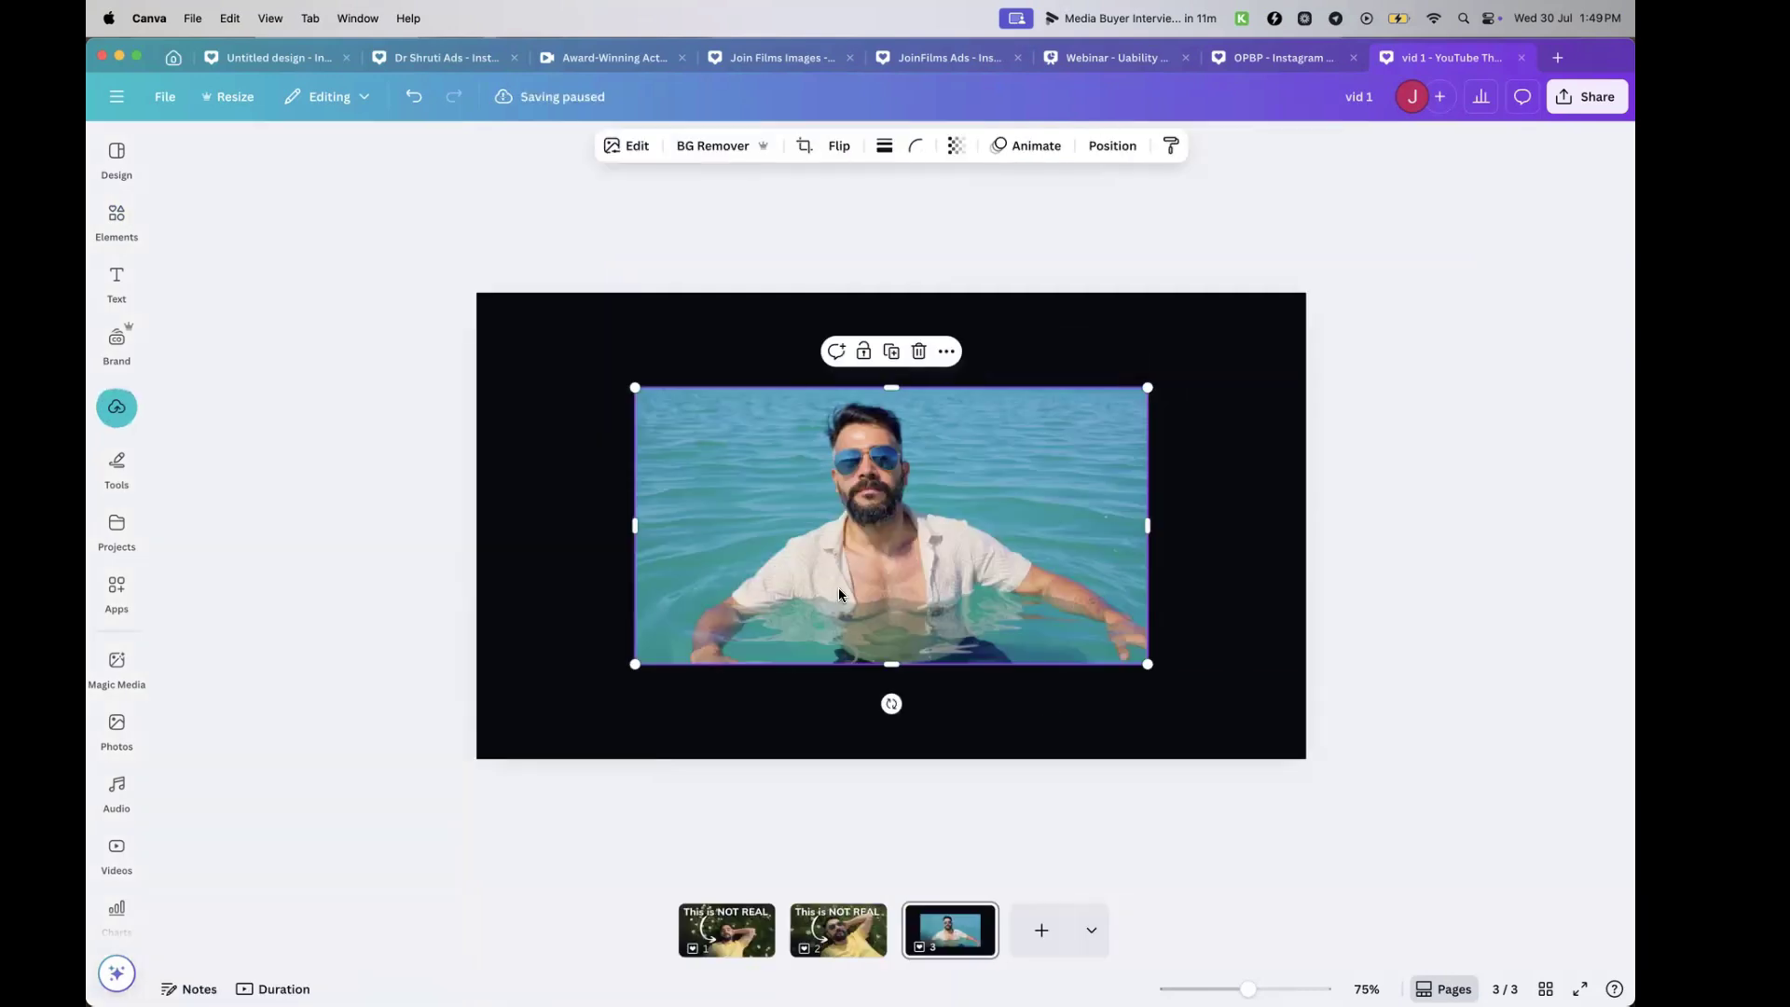
left_click(492, 519)
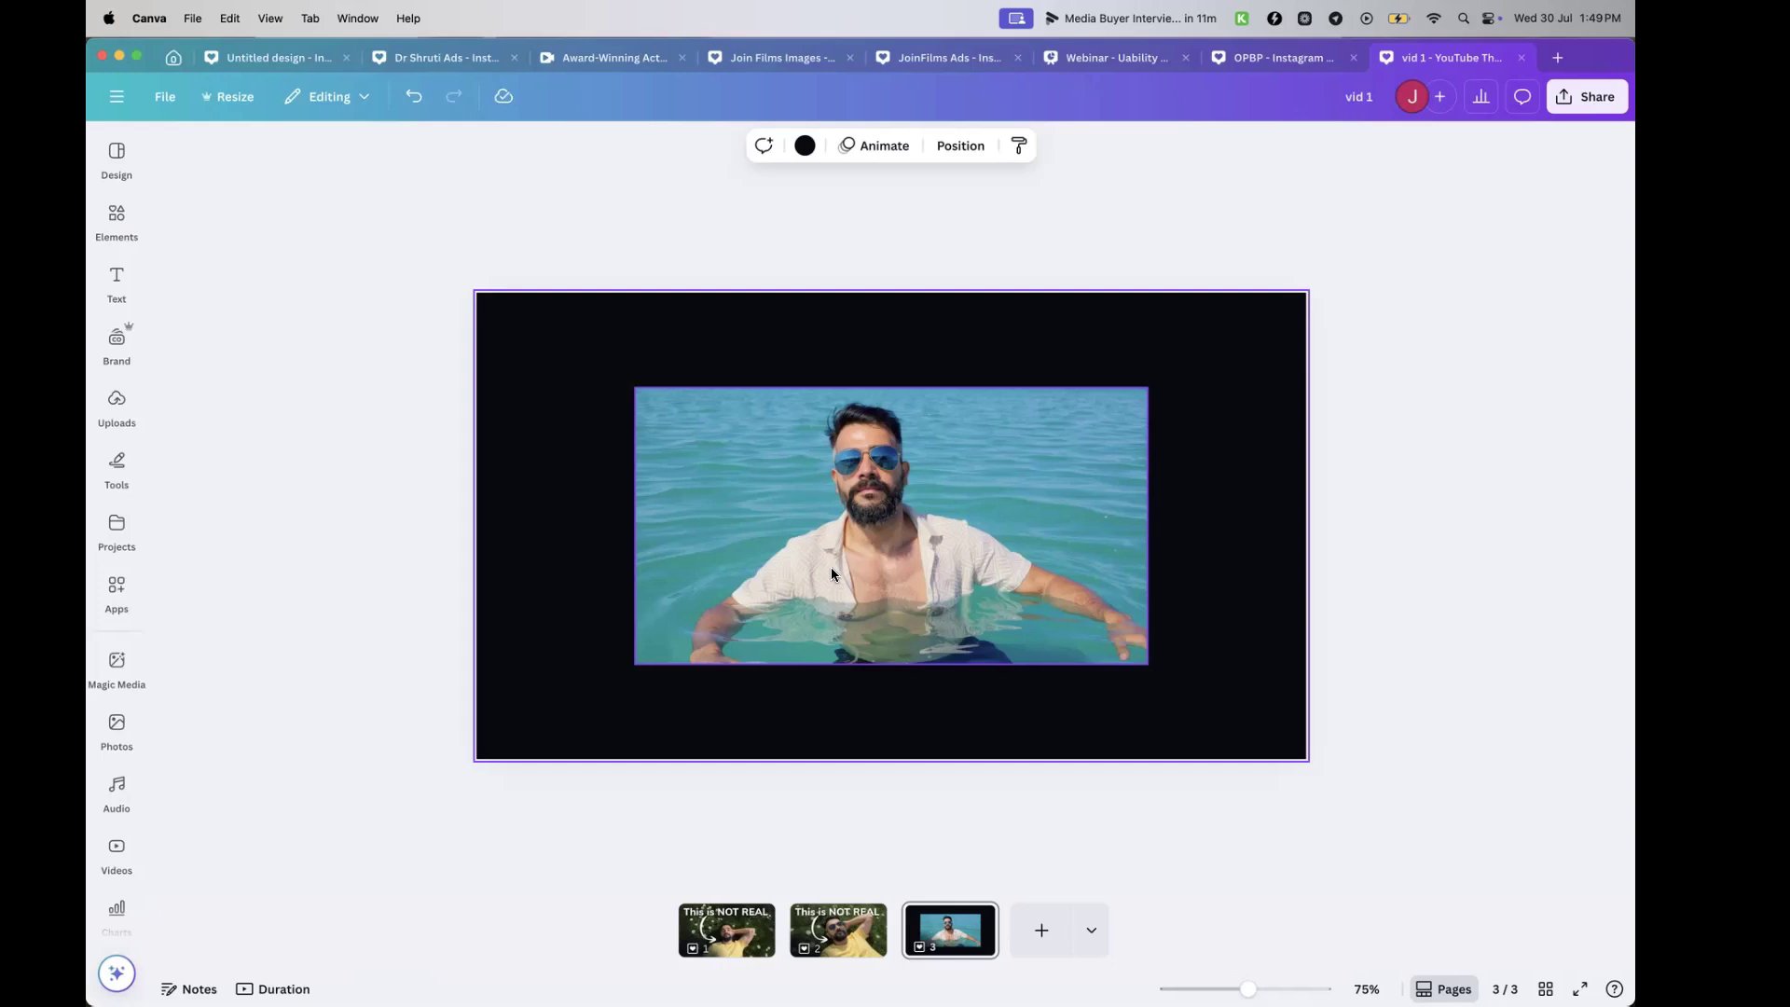
Enlarge the sea photo and centre it on the page
left_click_drag(831, 571, 814, 661)
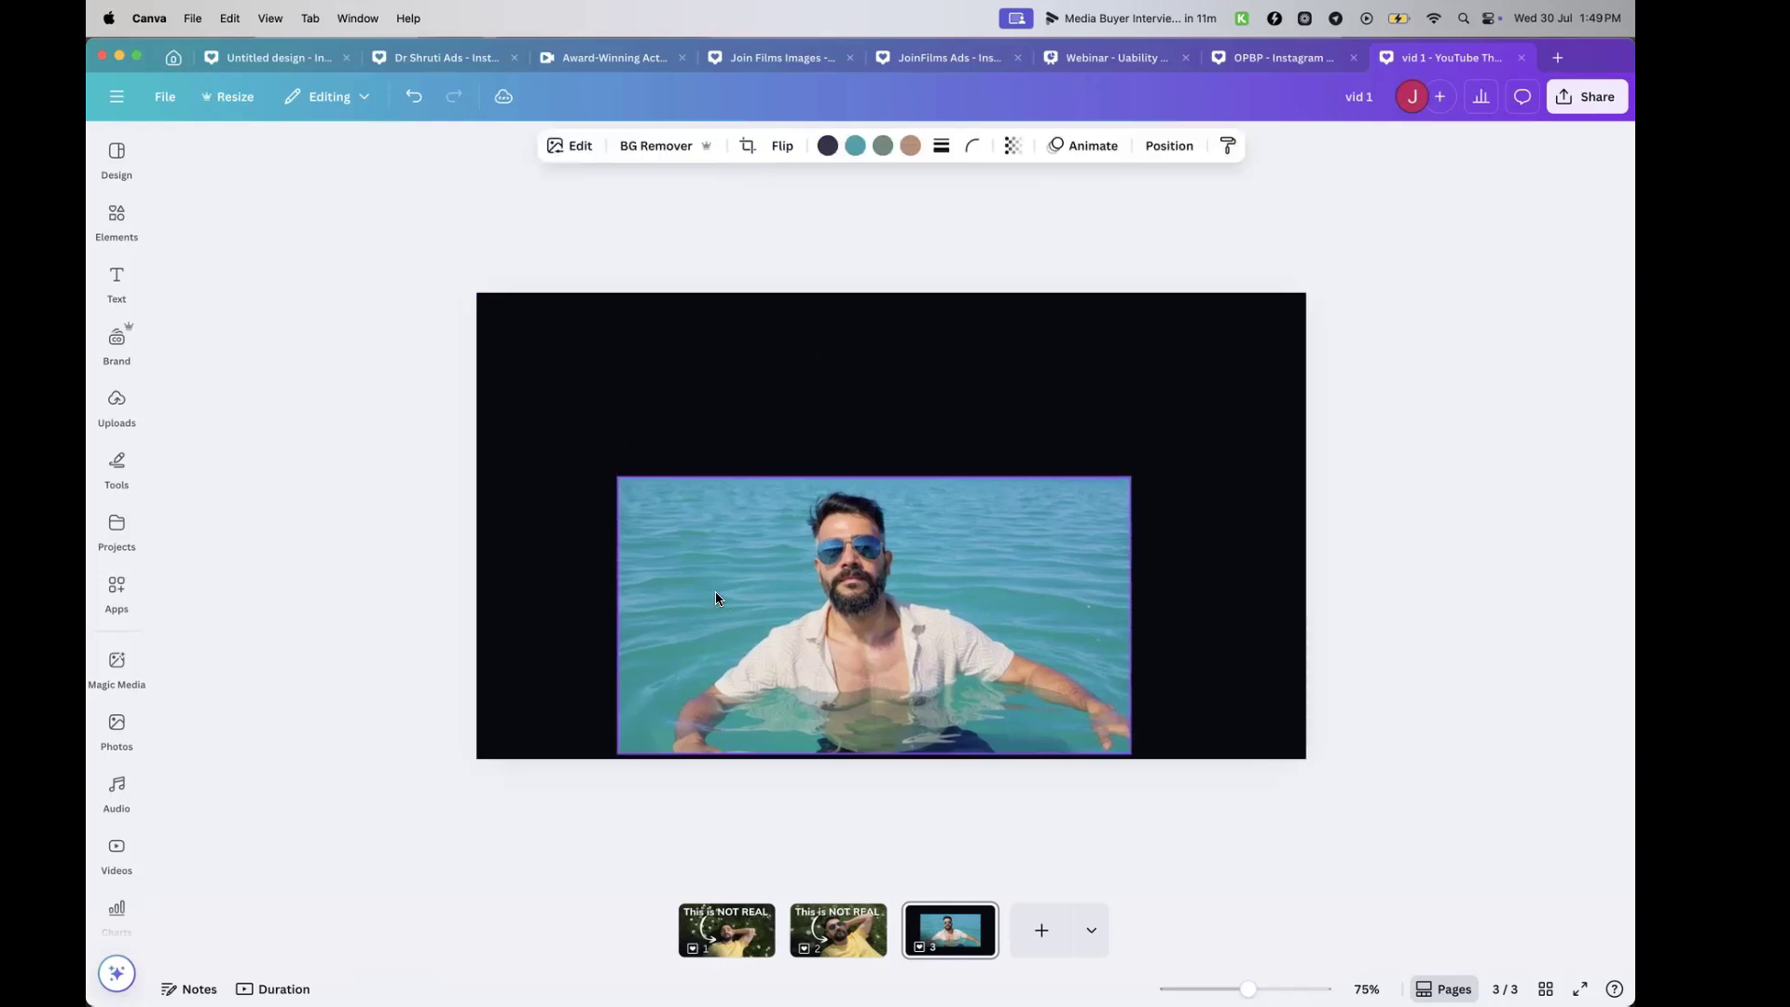
left_click_drag(618, 478, 522, 425)
left_click(327, 456)
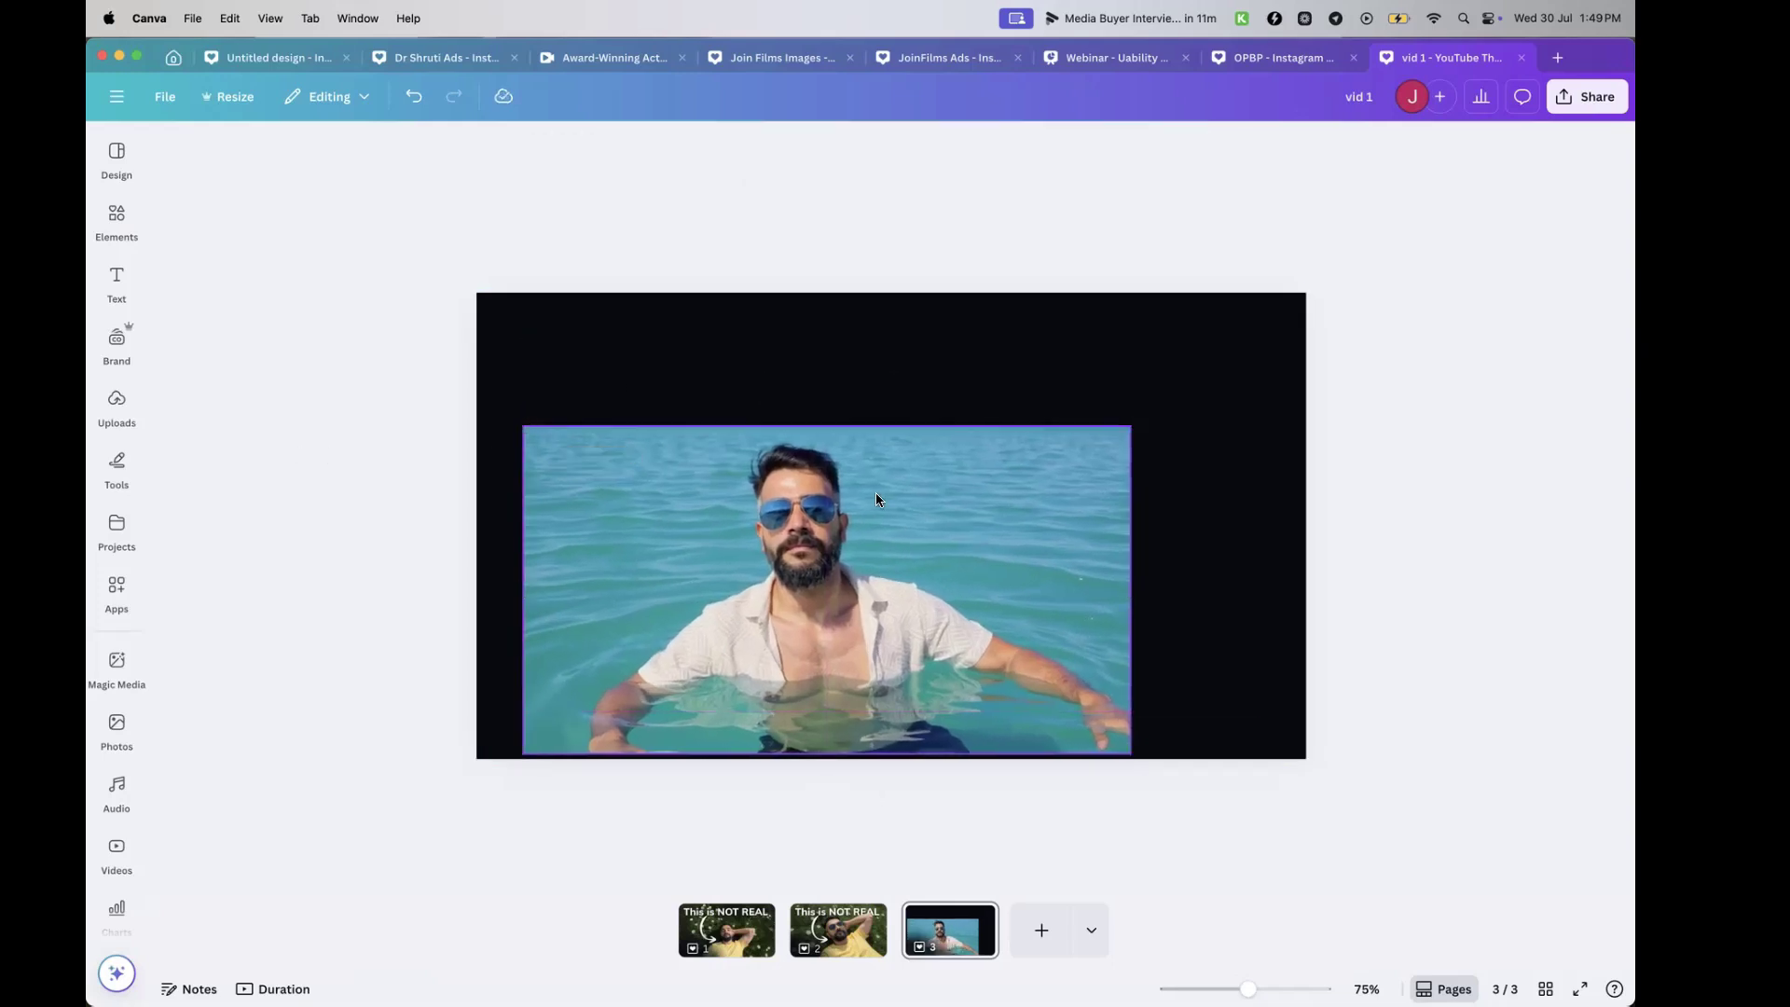
left_click_drag(877, 499, 976, 505)
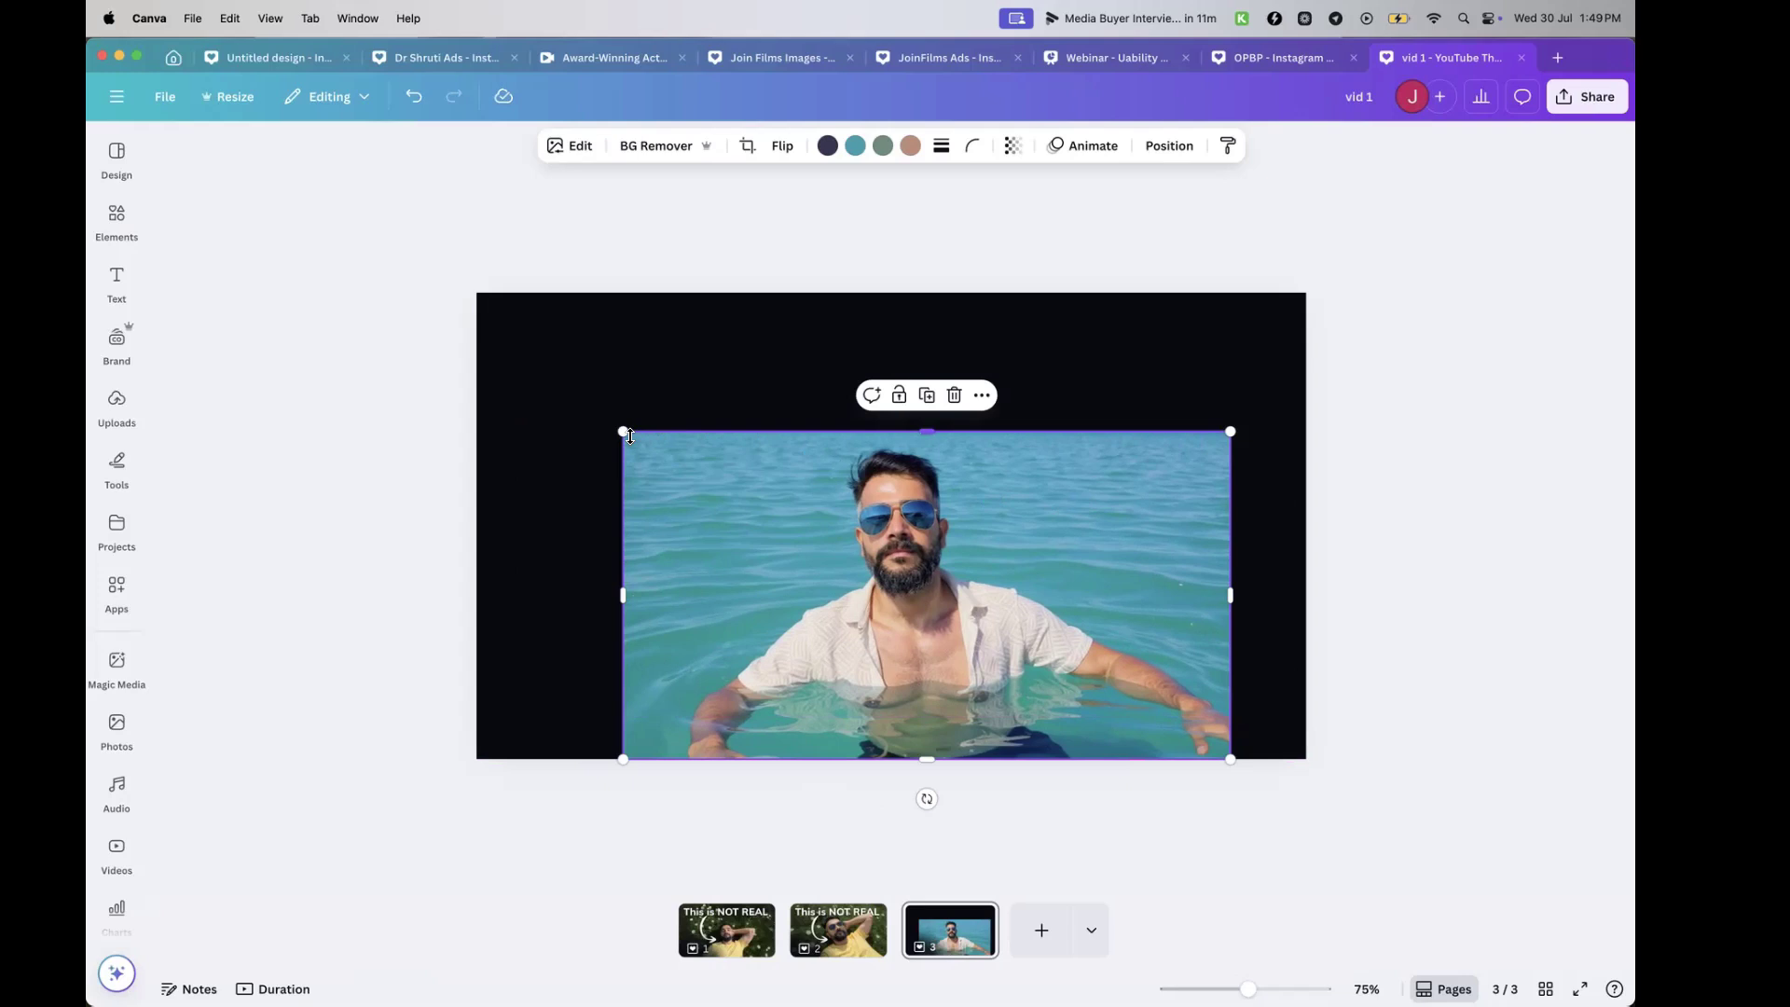
left_click_drag(630, 435, 531, 399)
left_click_drag(846, 507, 847, 508)
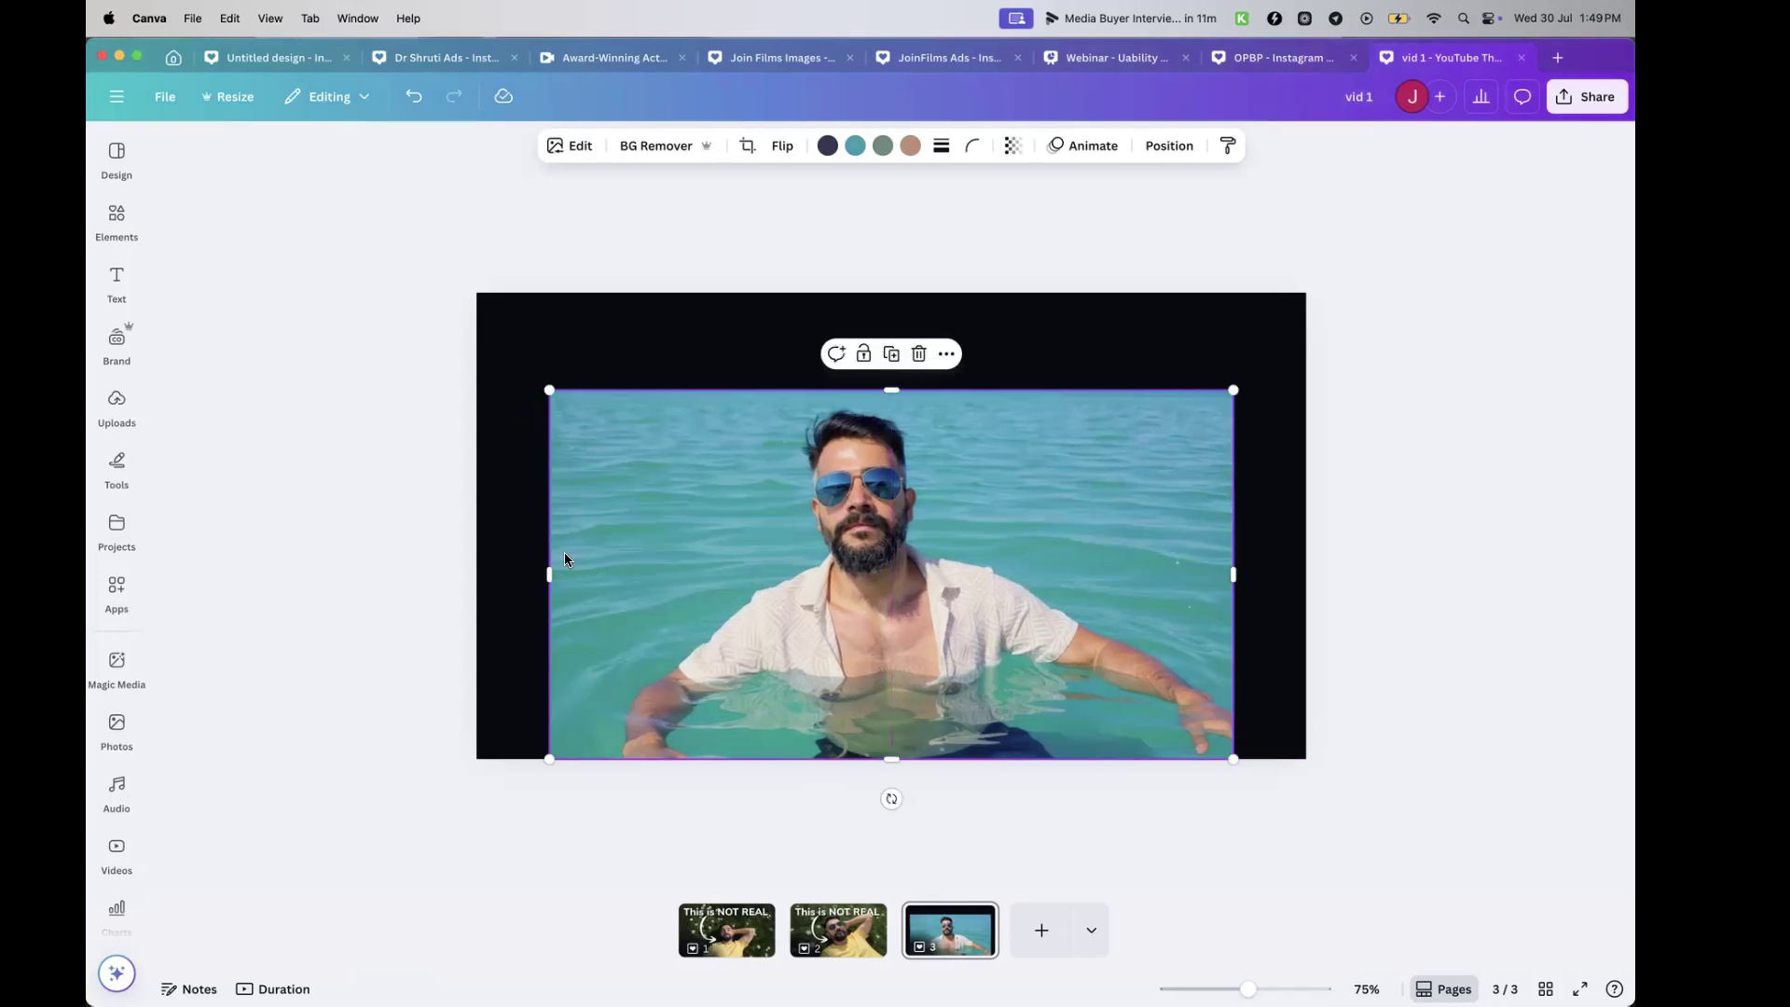
left_click(404, 455)
Upscale the sea photo at 2x with the Image Upscaler
left_click(748, 390)
left_click(566, 149)
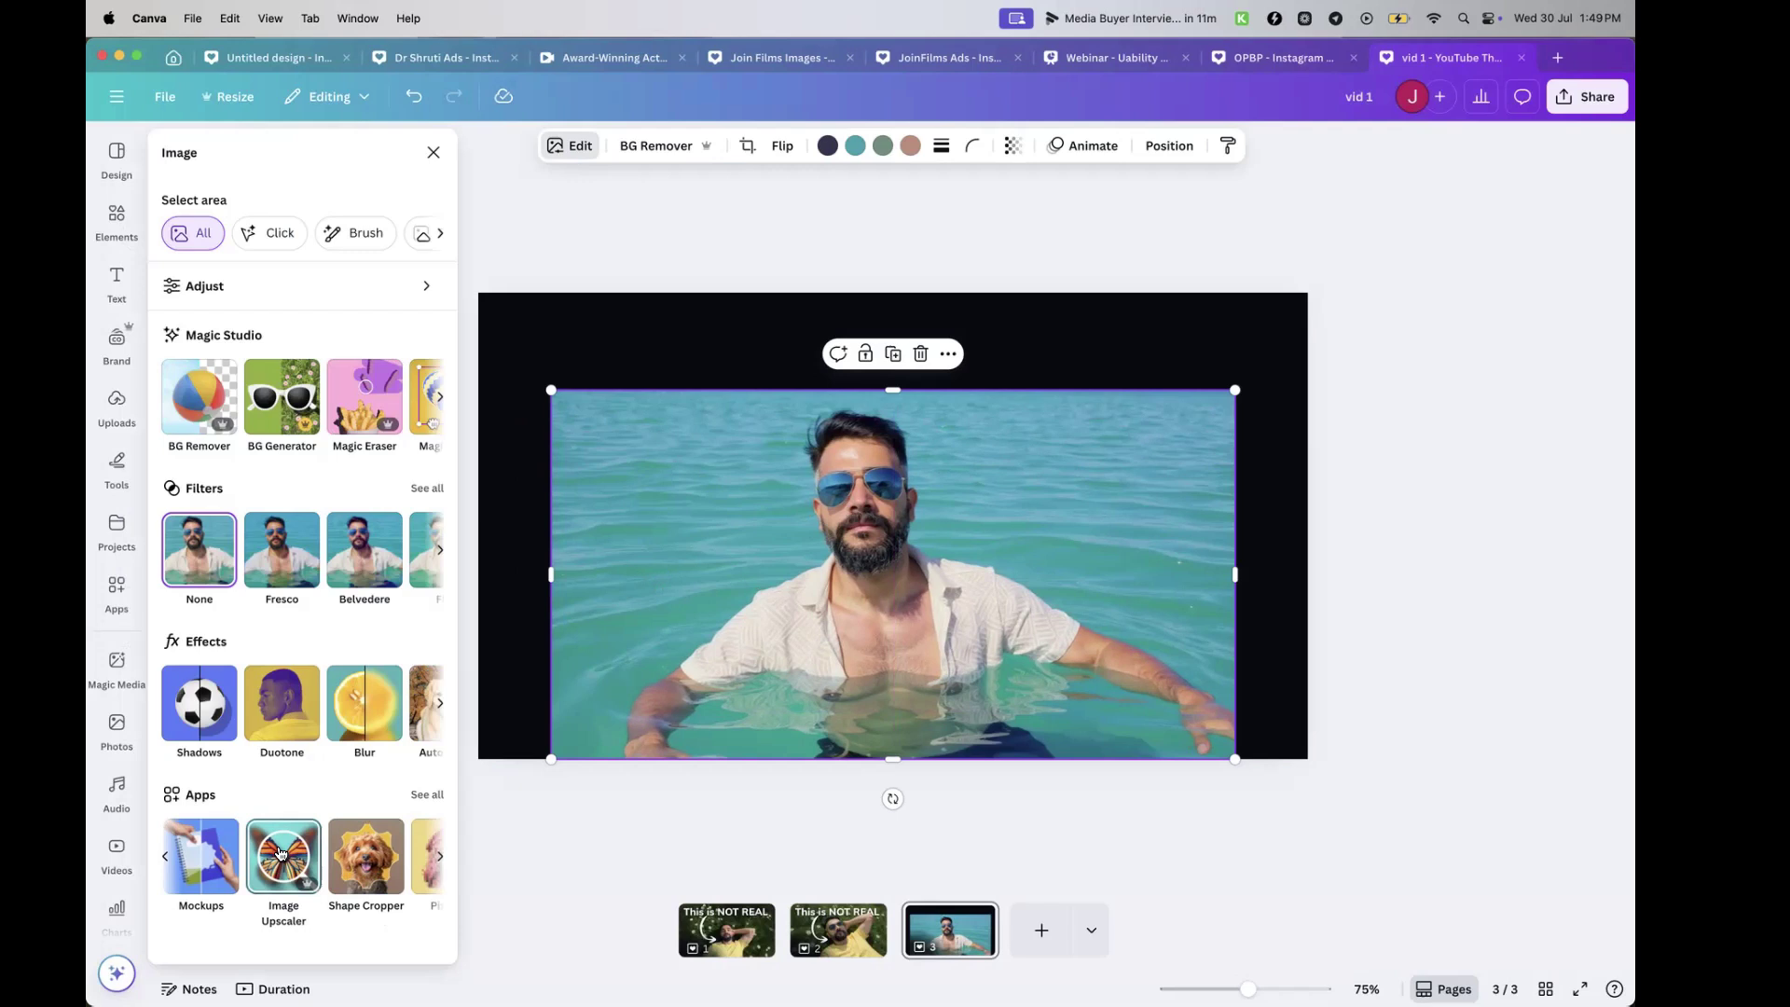
left_click(279, 852)
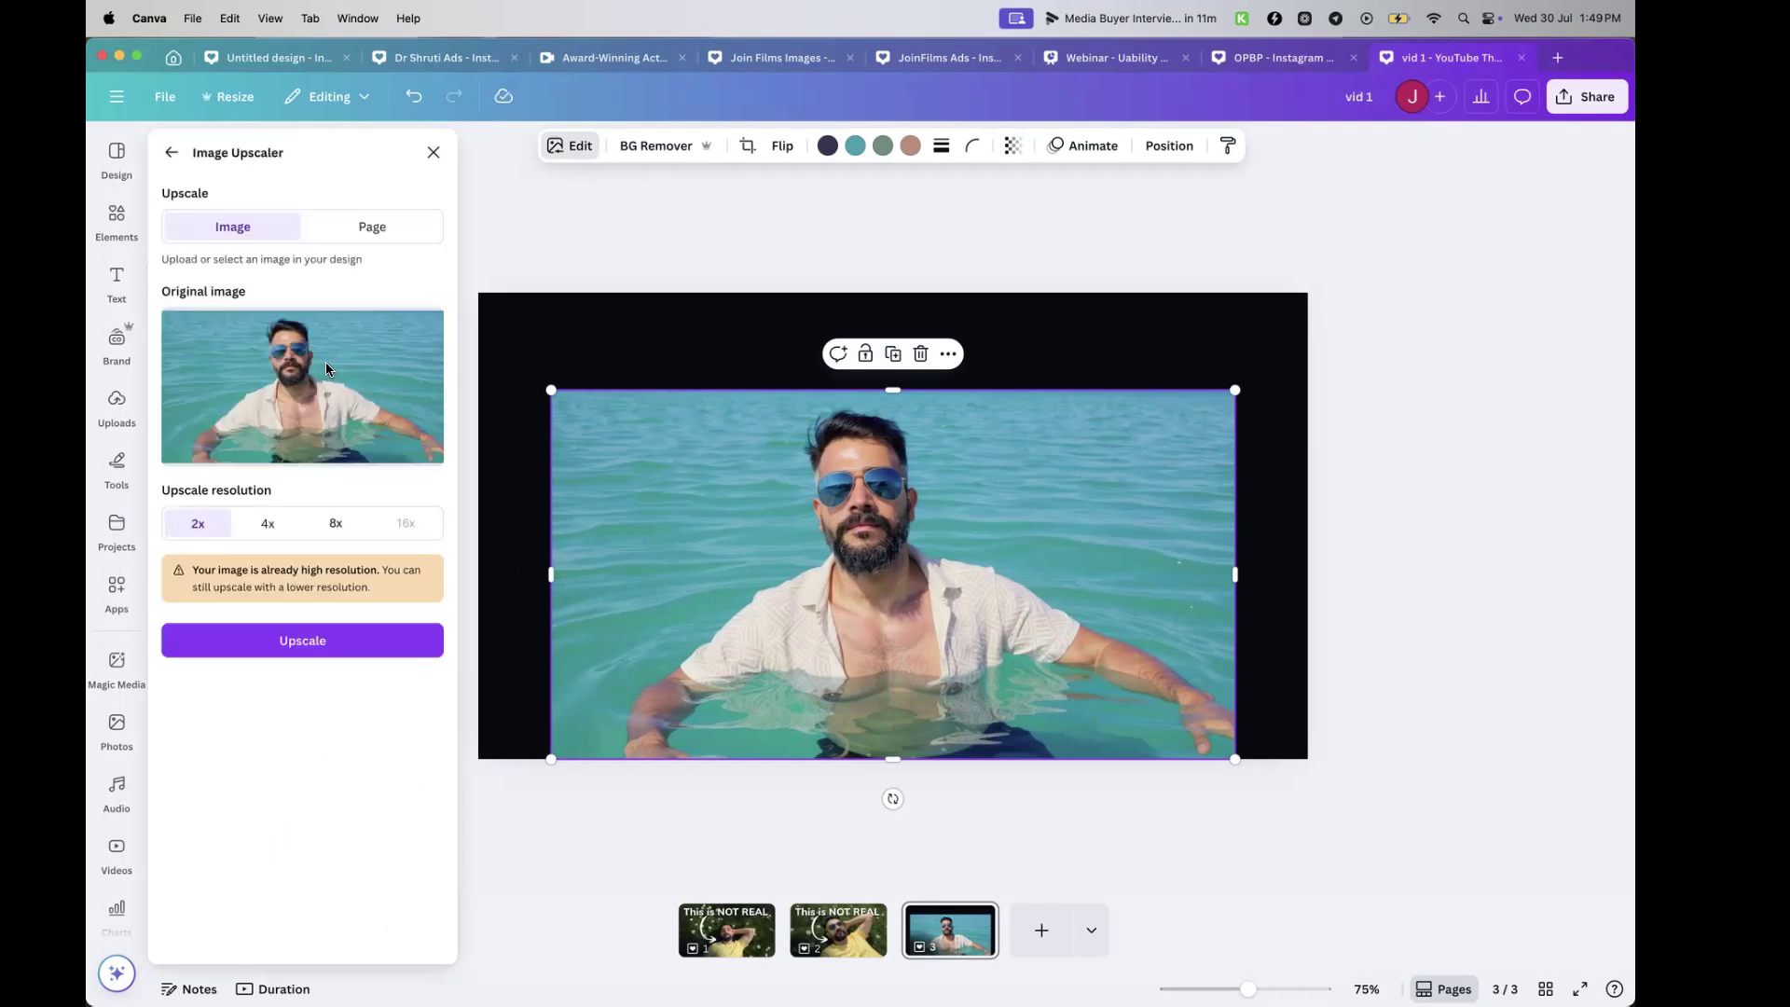
left_click(299, 644)
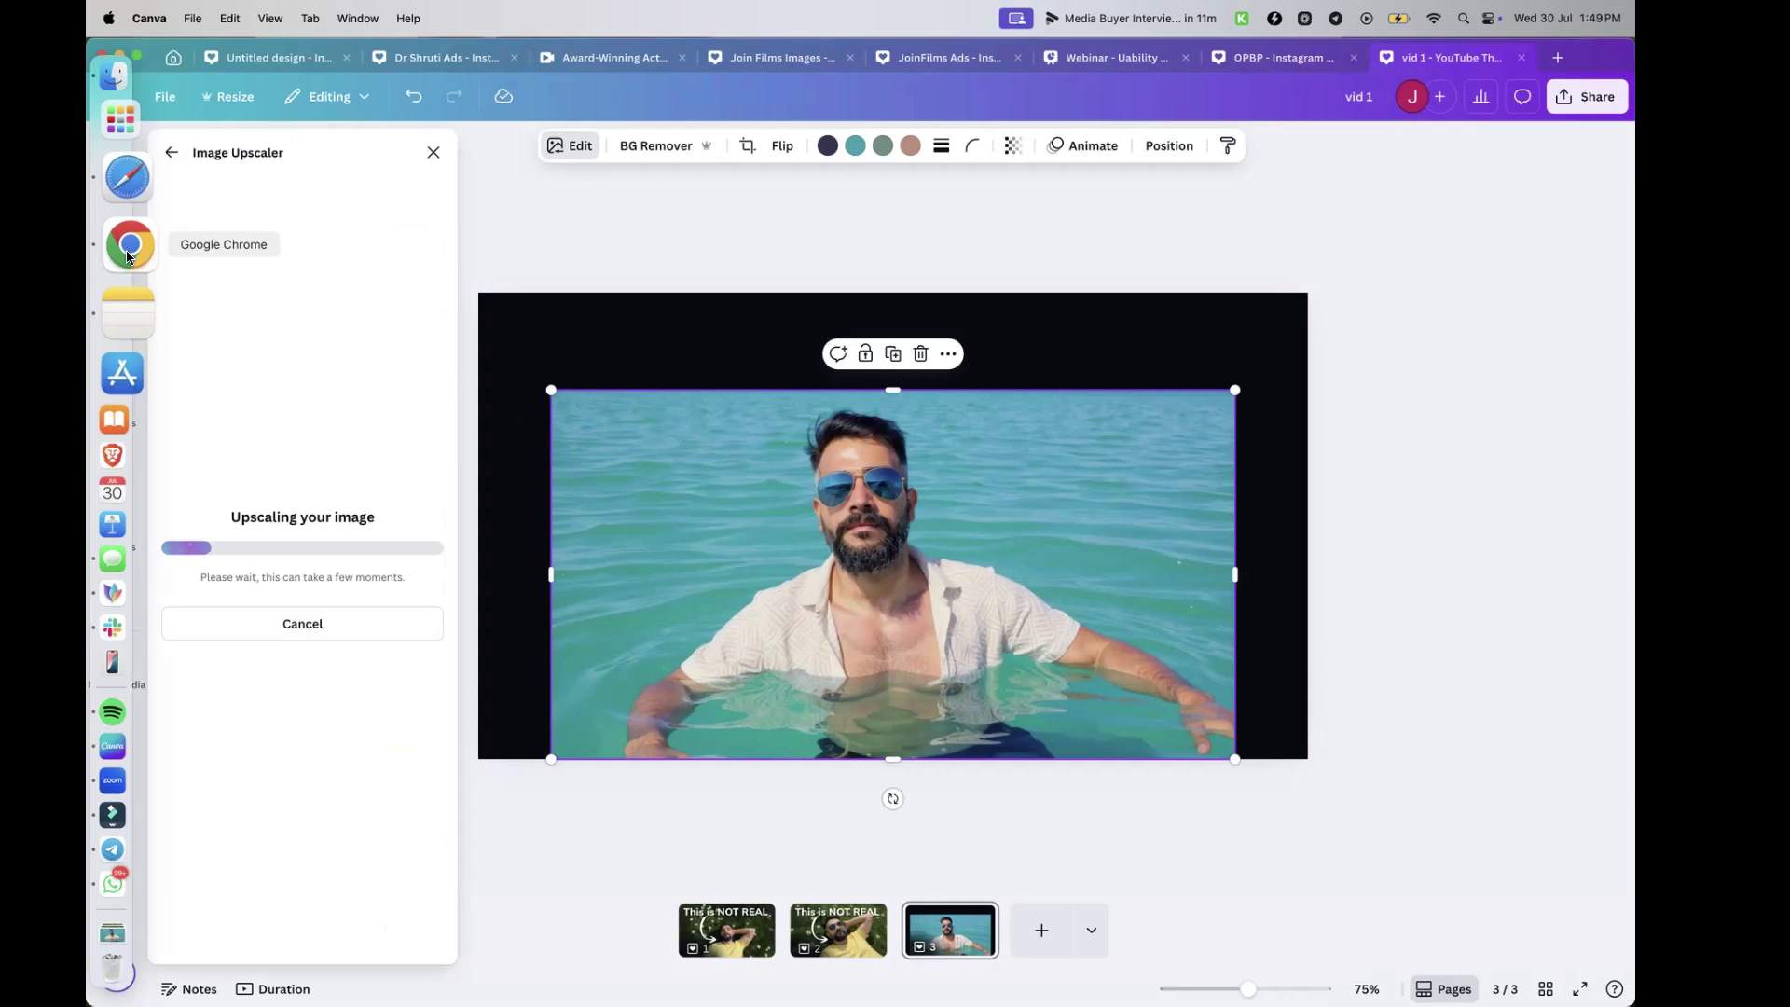
In FLUX Playground, open the green-shirt boat image full size and download it
left_click(129, 246)
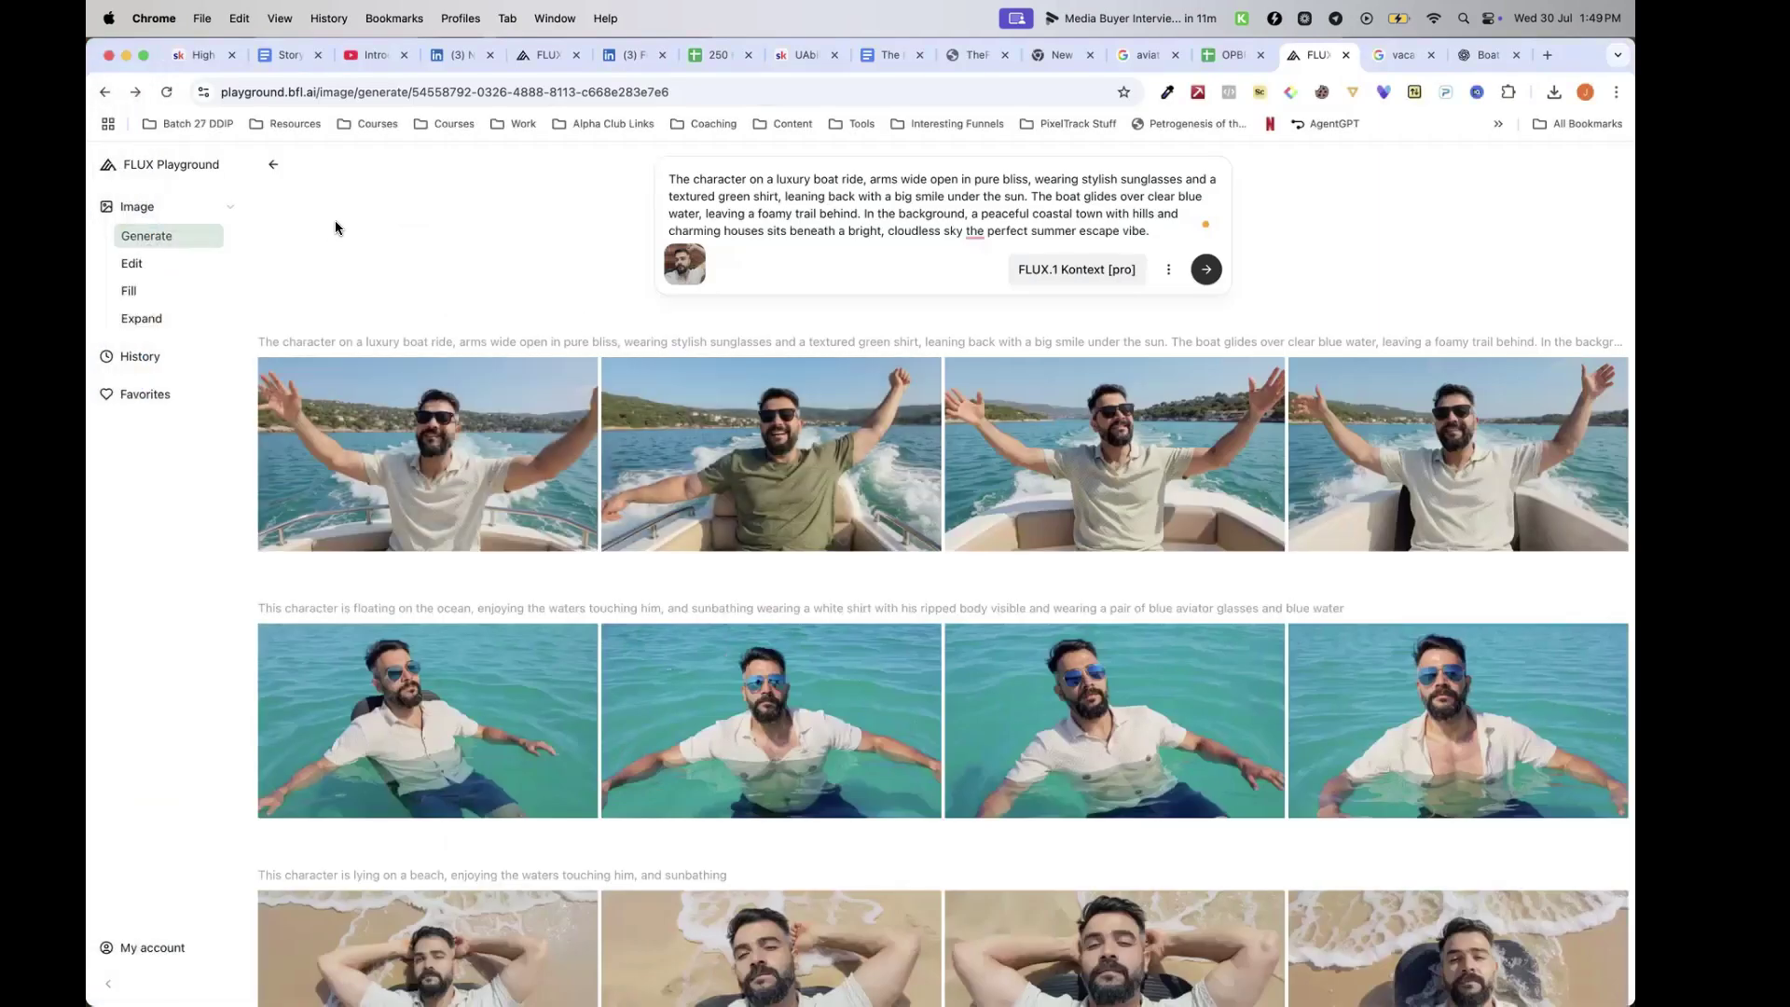
mouse_move(780, 438)
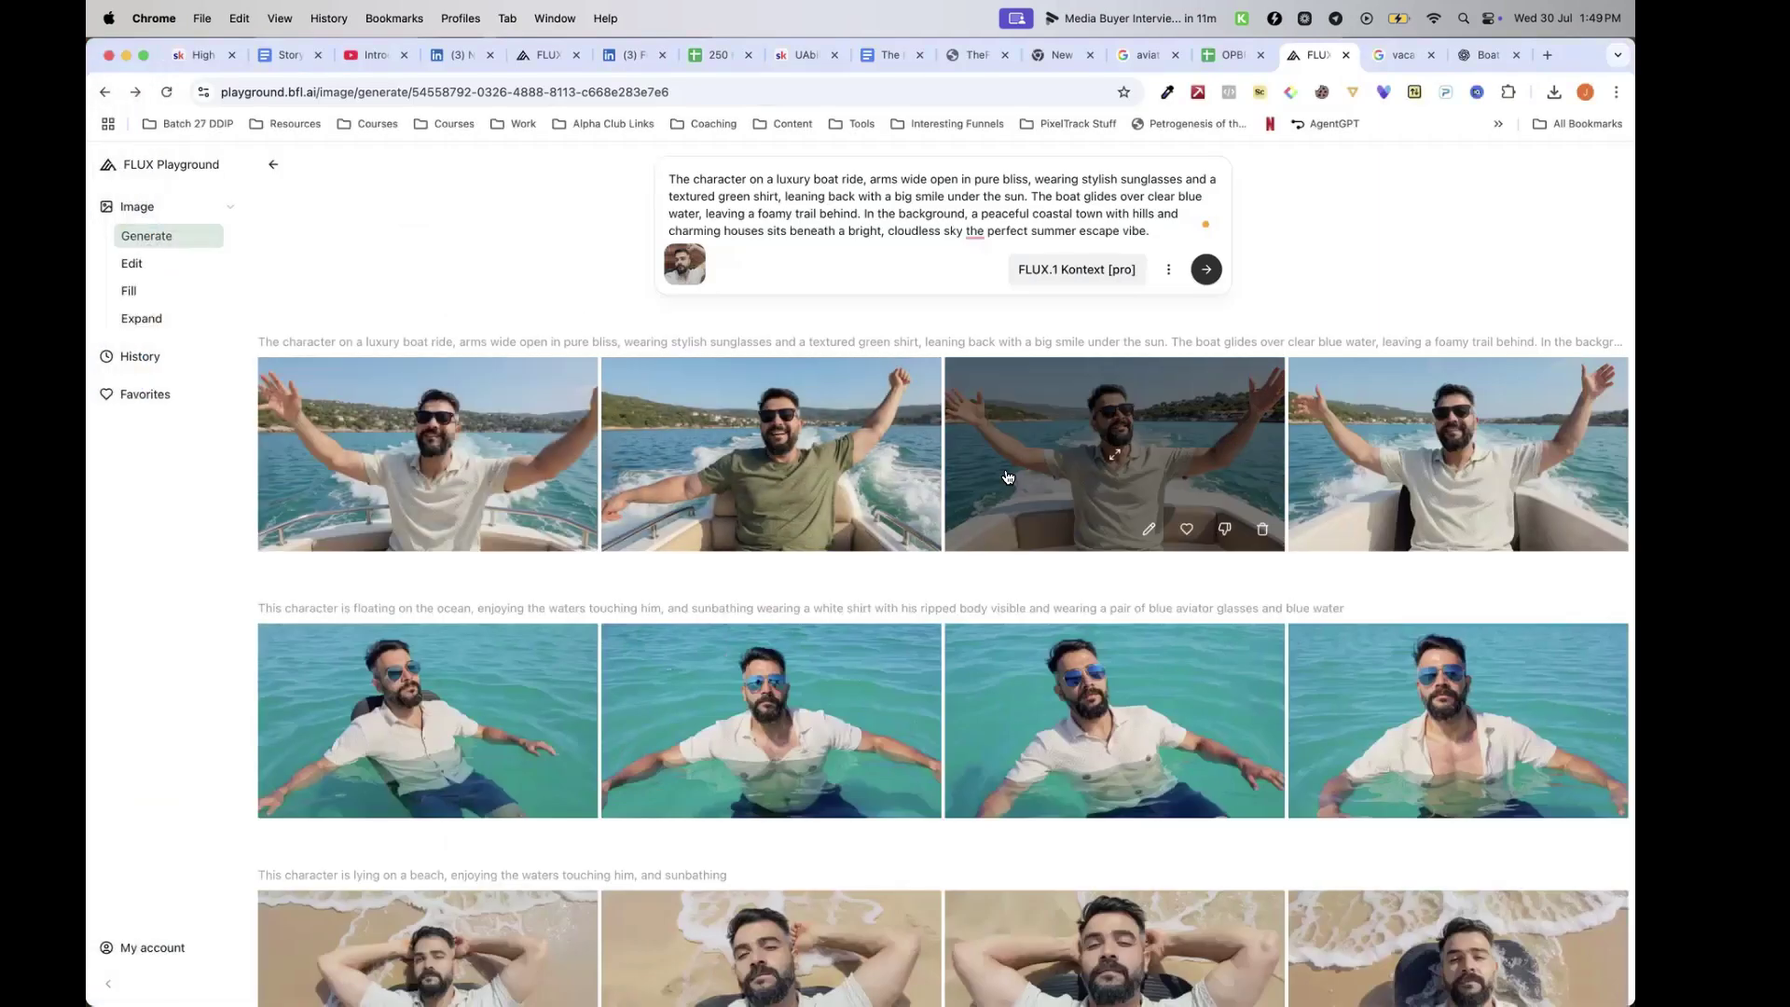
left_click(778, 461)
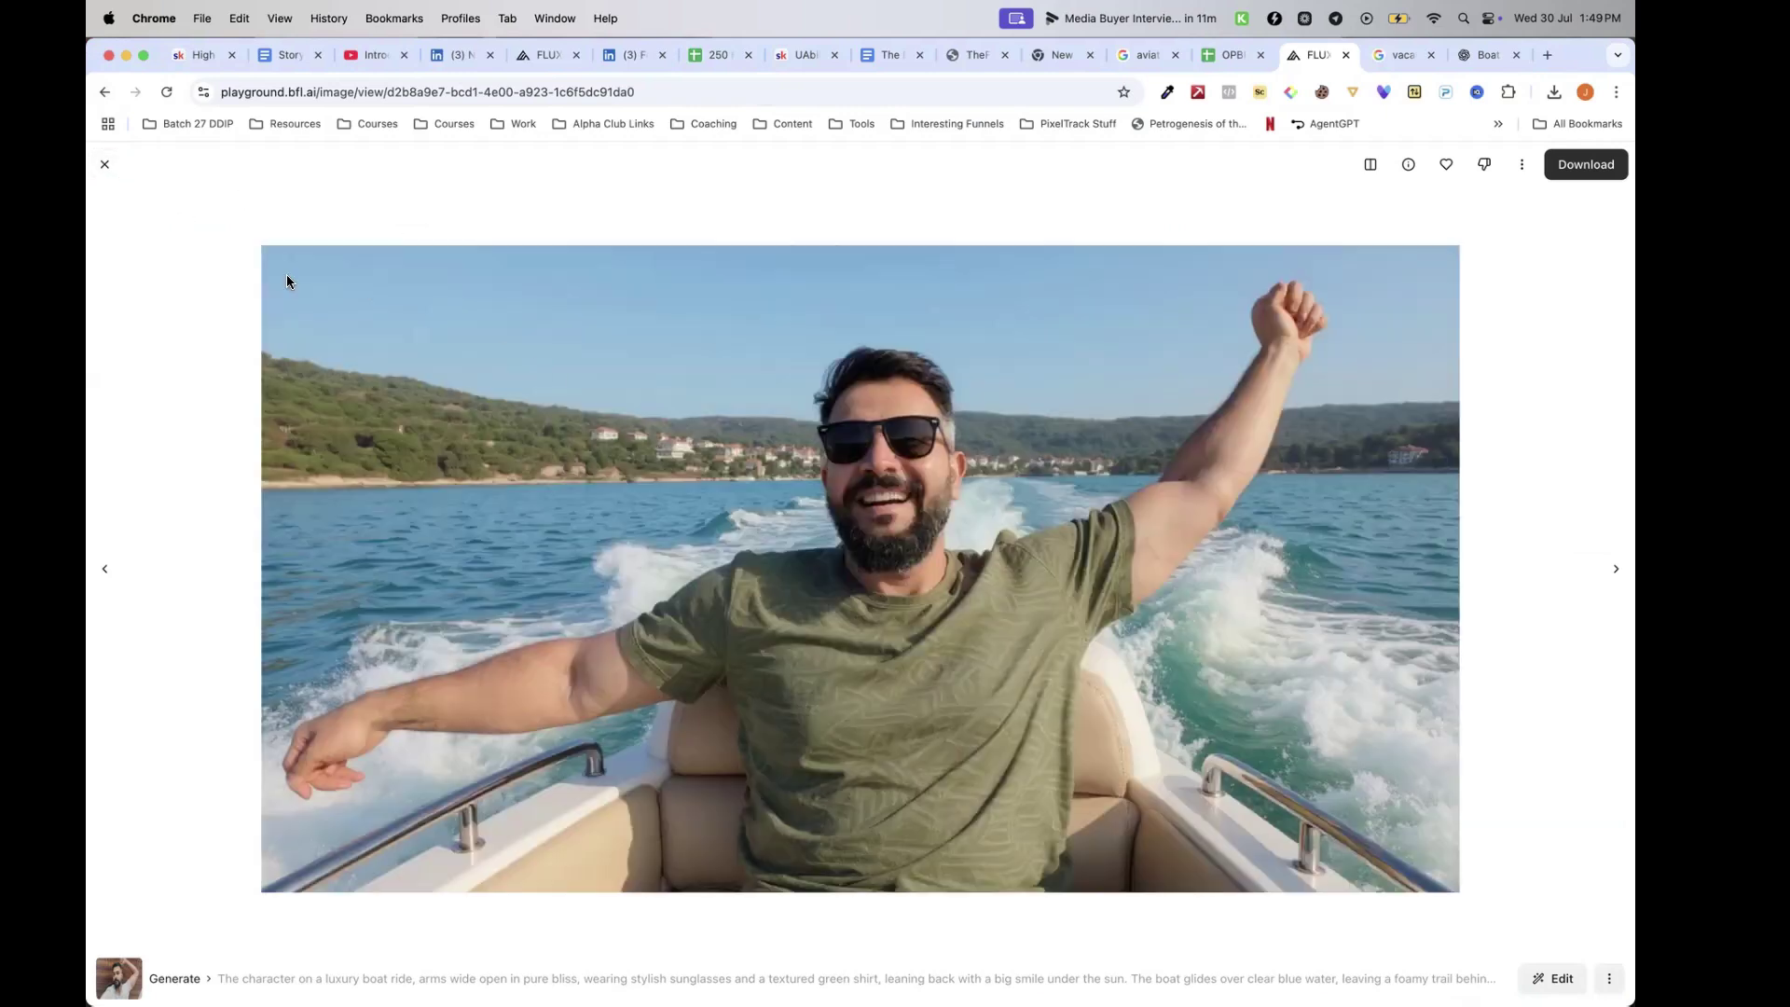
left_click(105, 164)
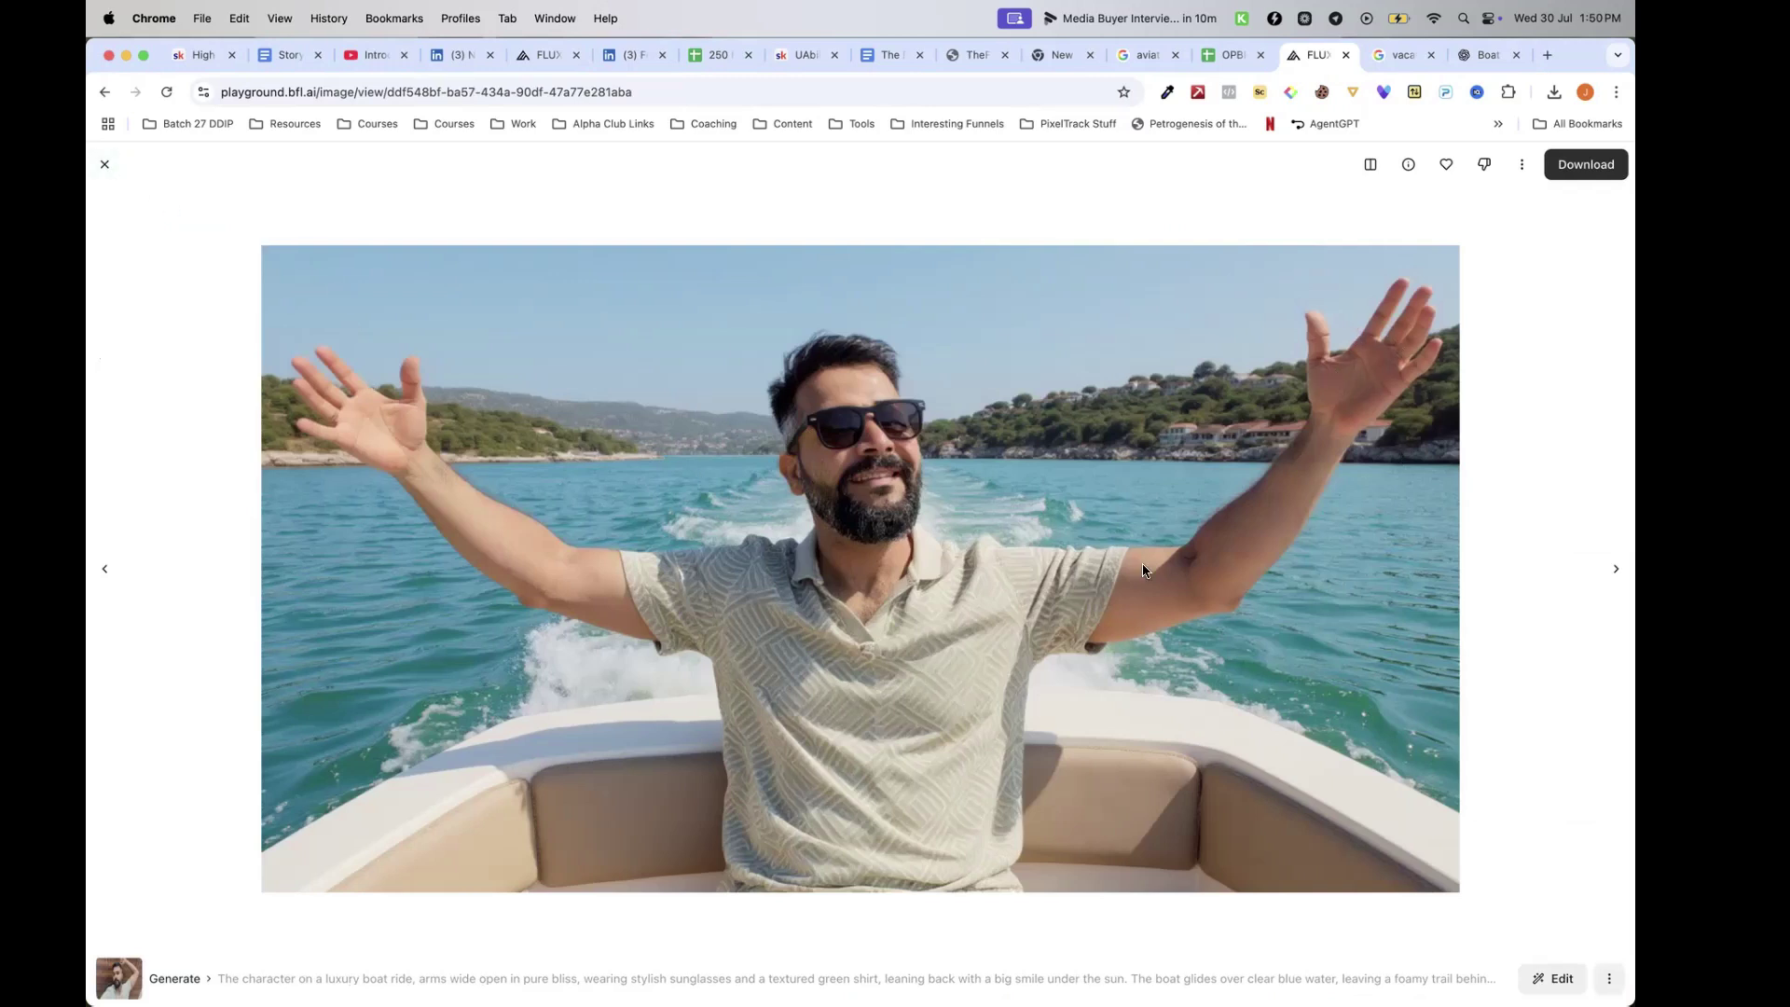
left_click(104, 164)
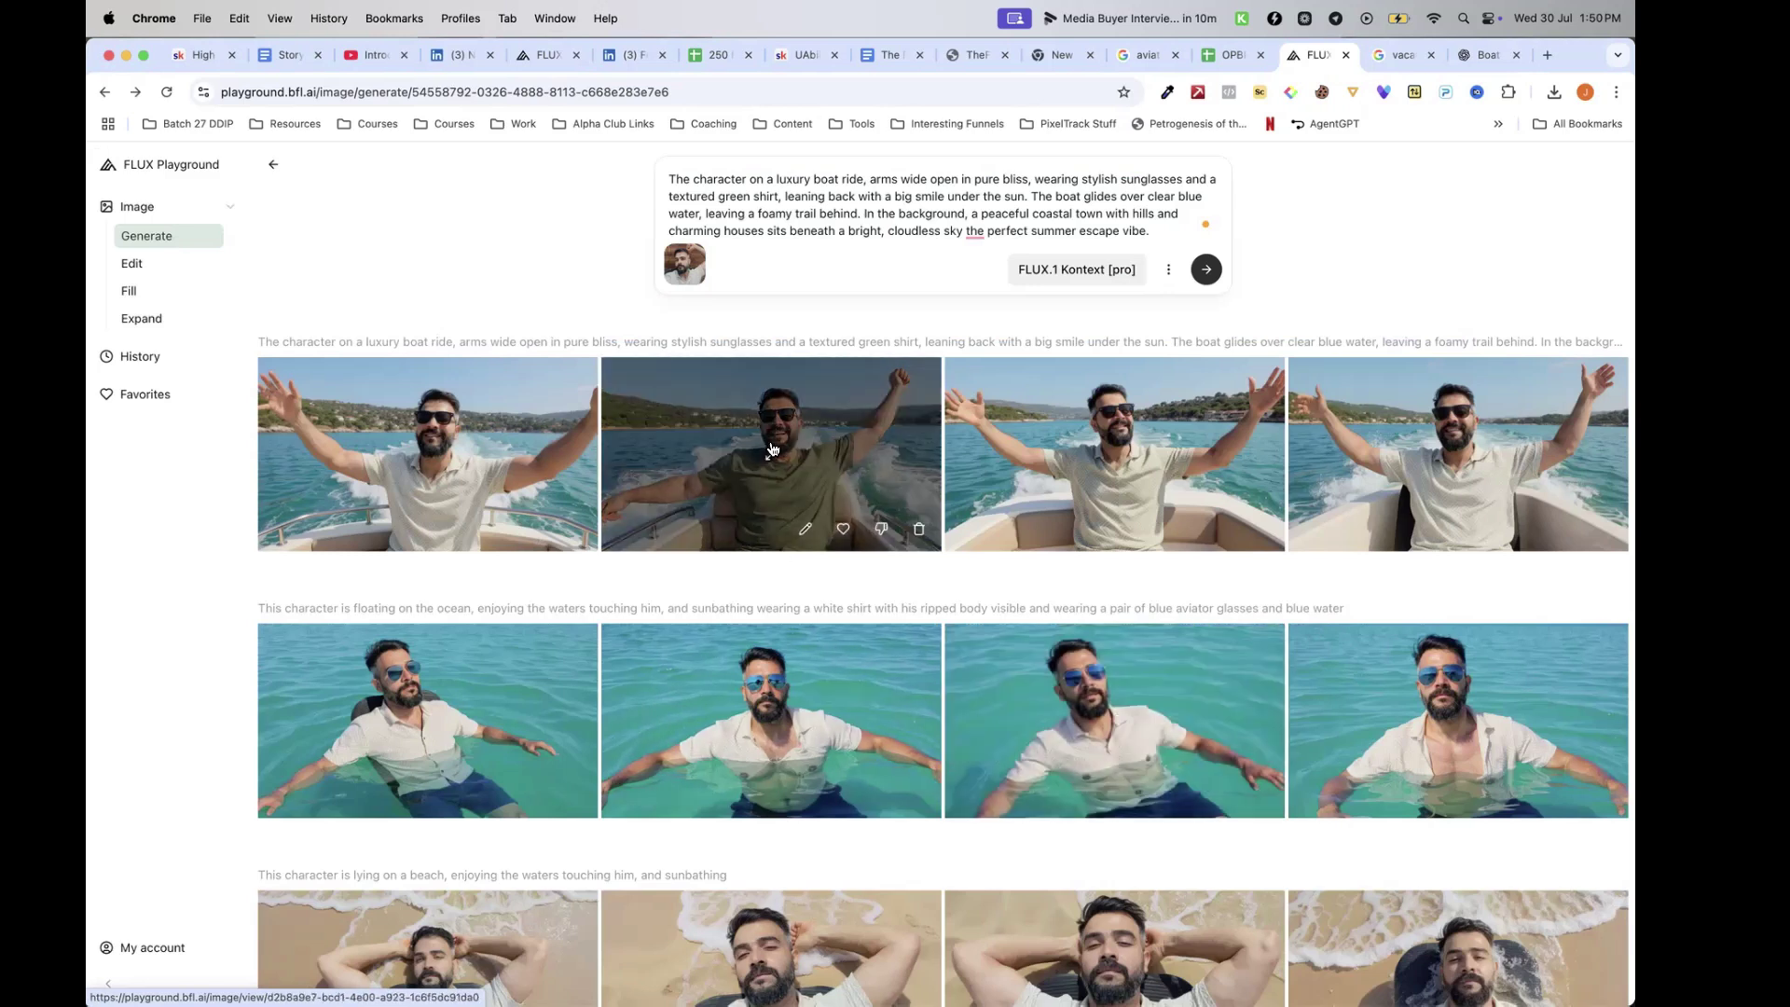
left_click(817, 482)
left_click(1595, 165)
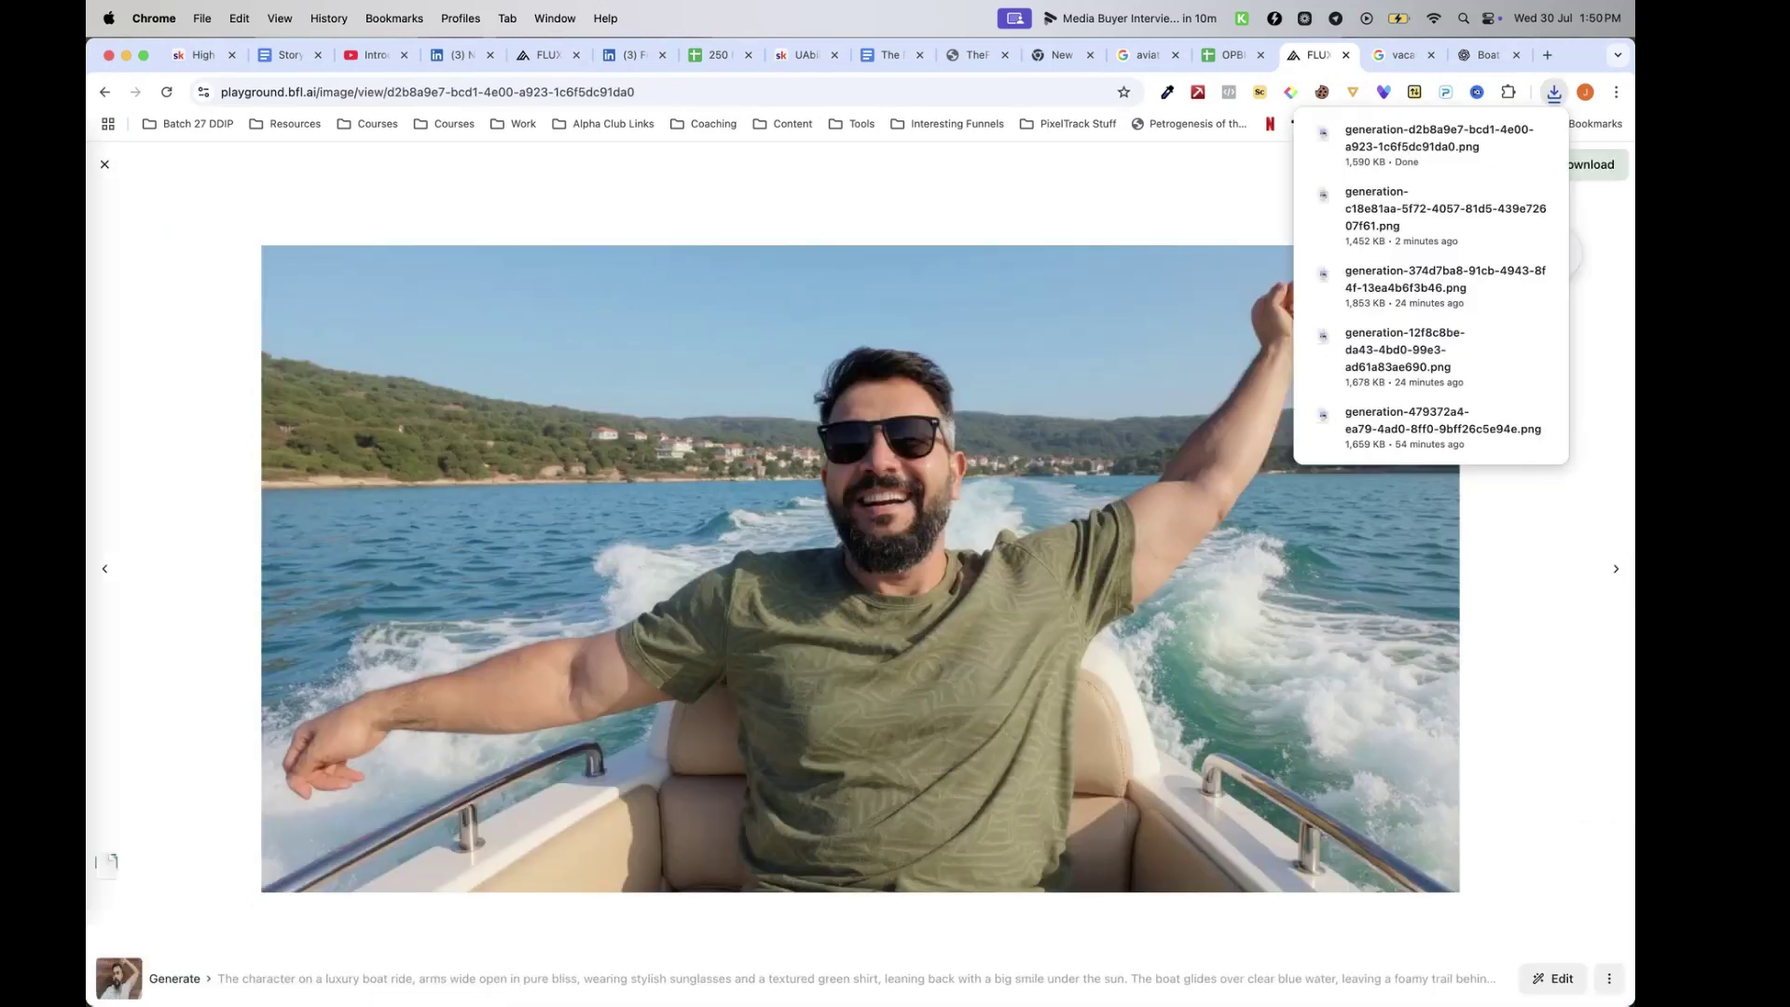
Download the first beach image of the presenter lying in the surf
left_click(104, 164)
scroll(935, 610, "down", 1)
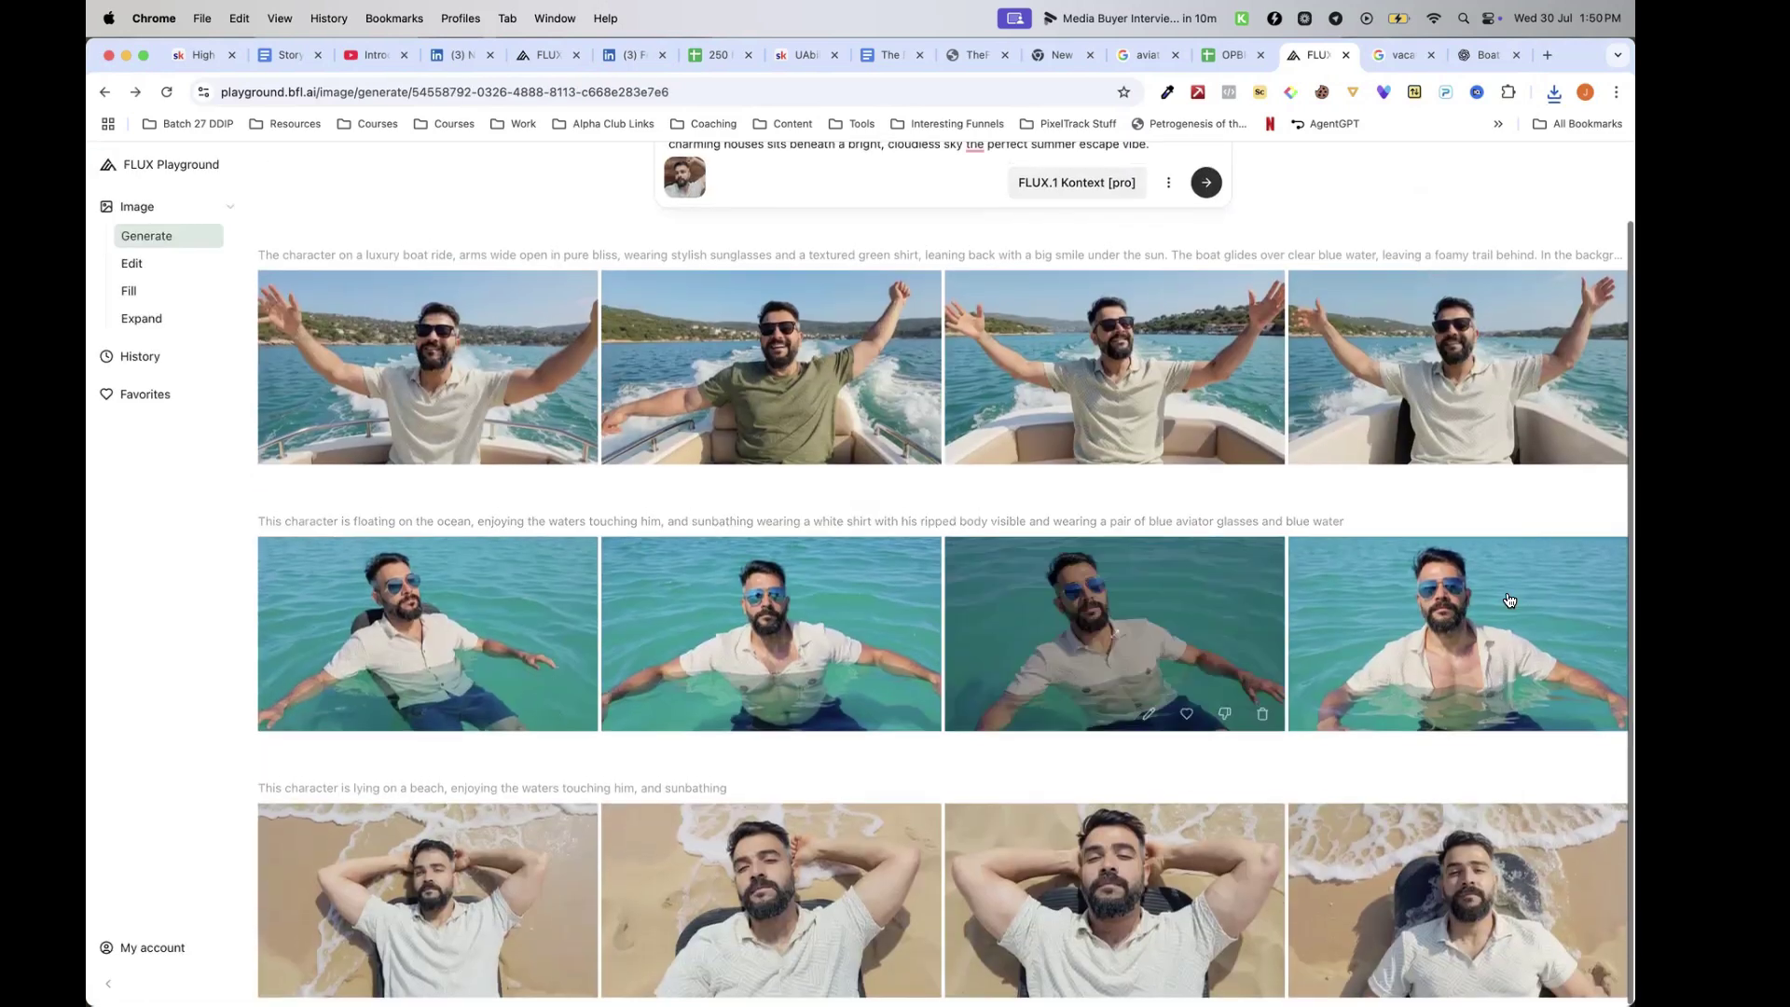
mouse_move(98, 731)
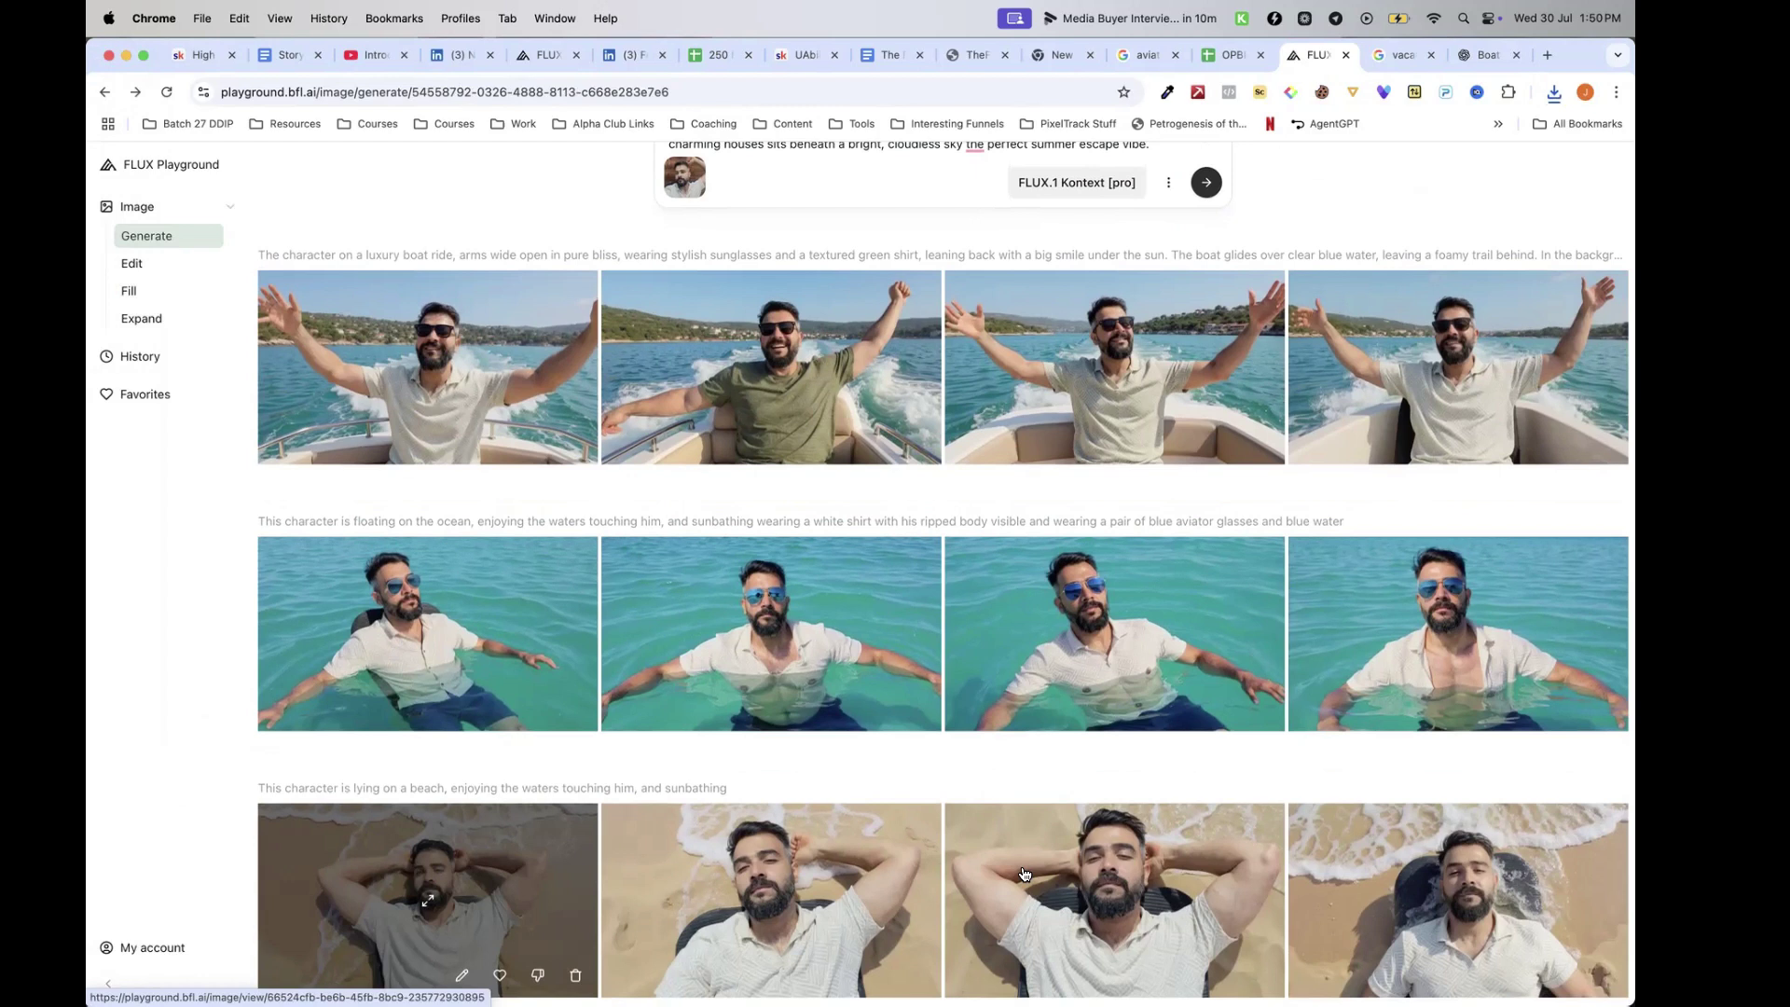
left_click(457, 886)
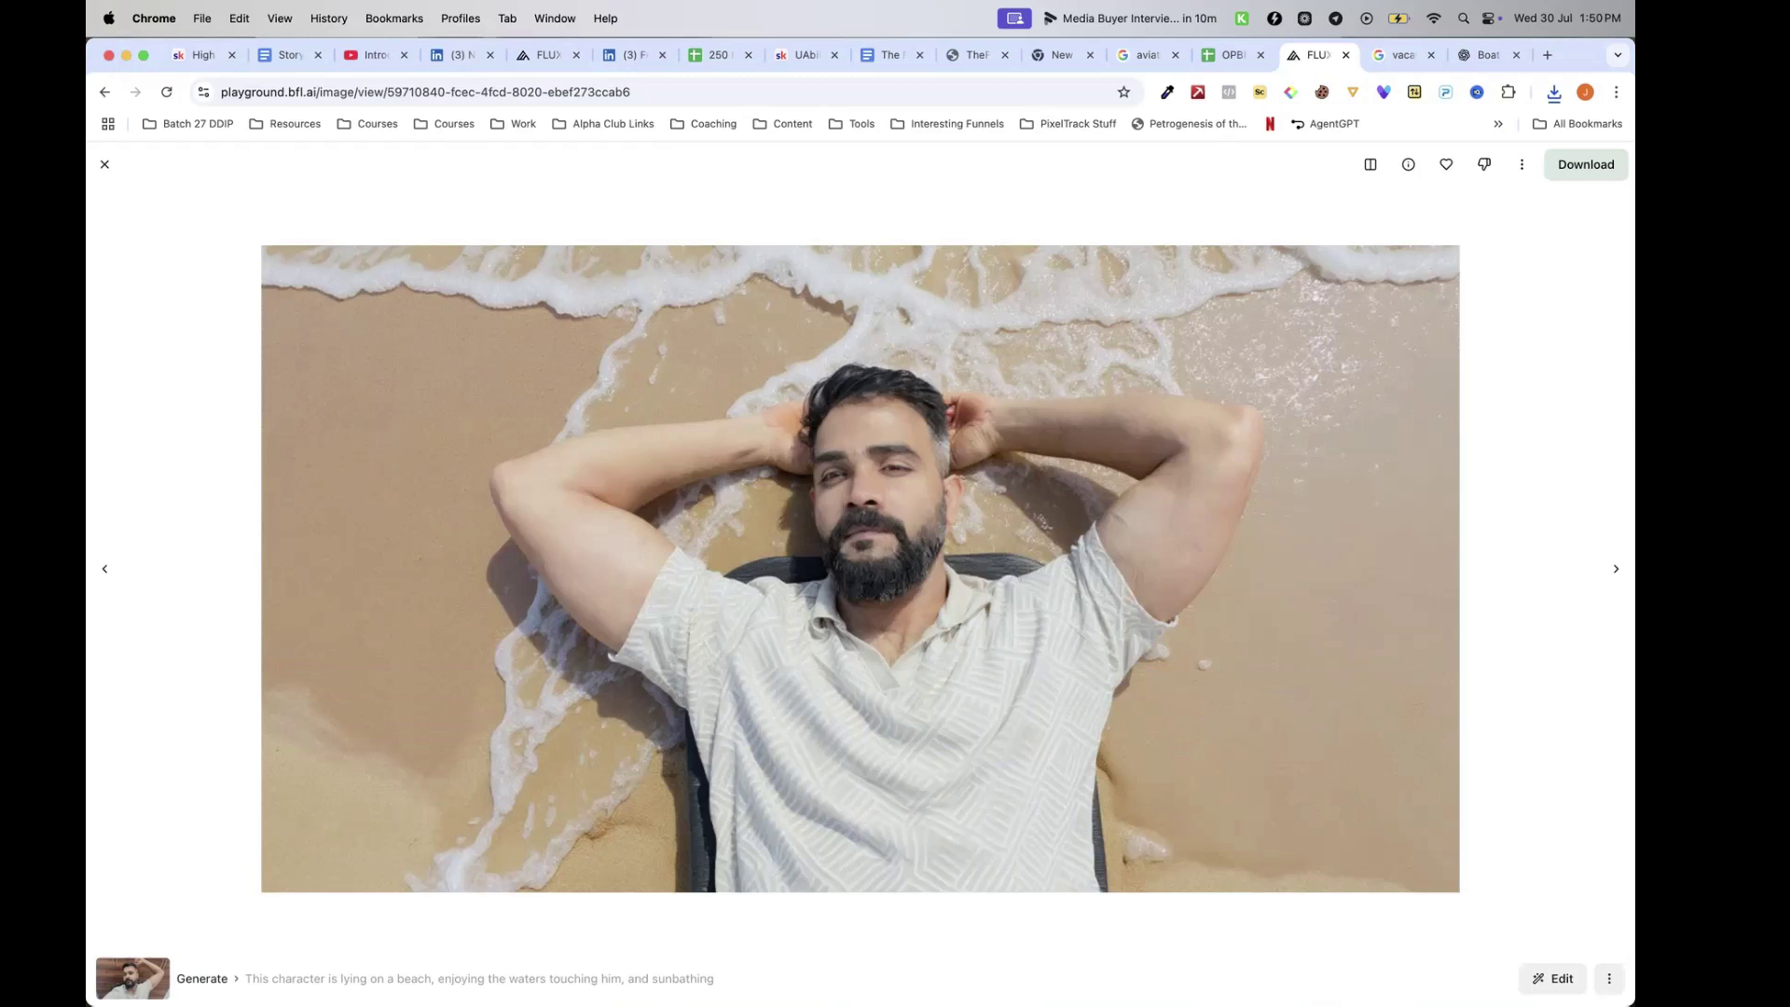
left_click(1585, 164)
mouse_move(87, 625)
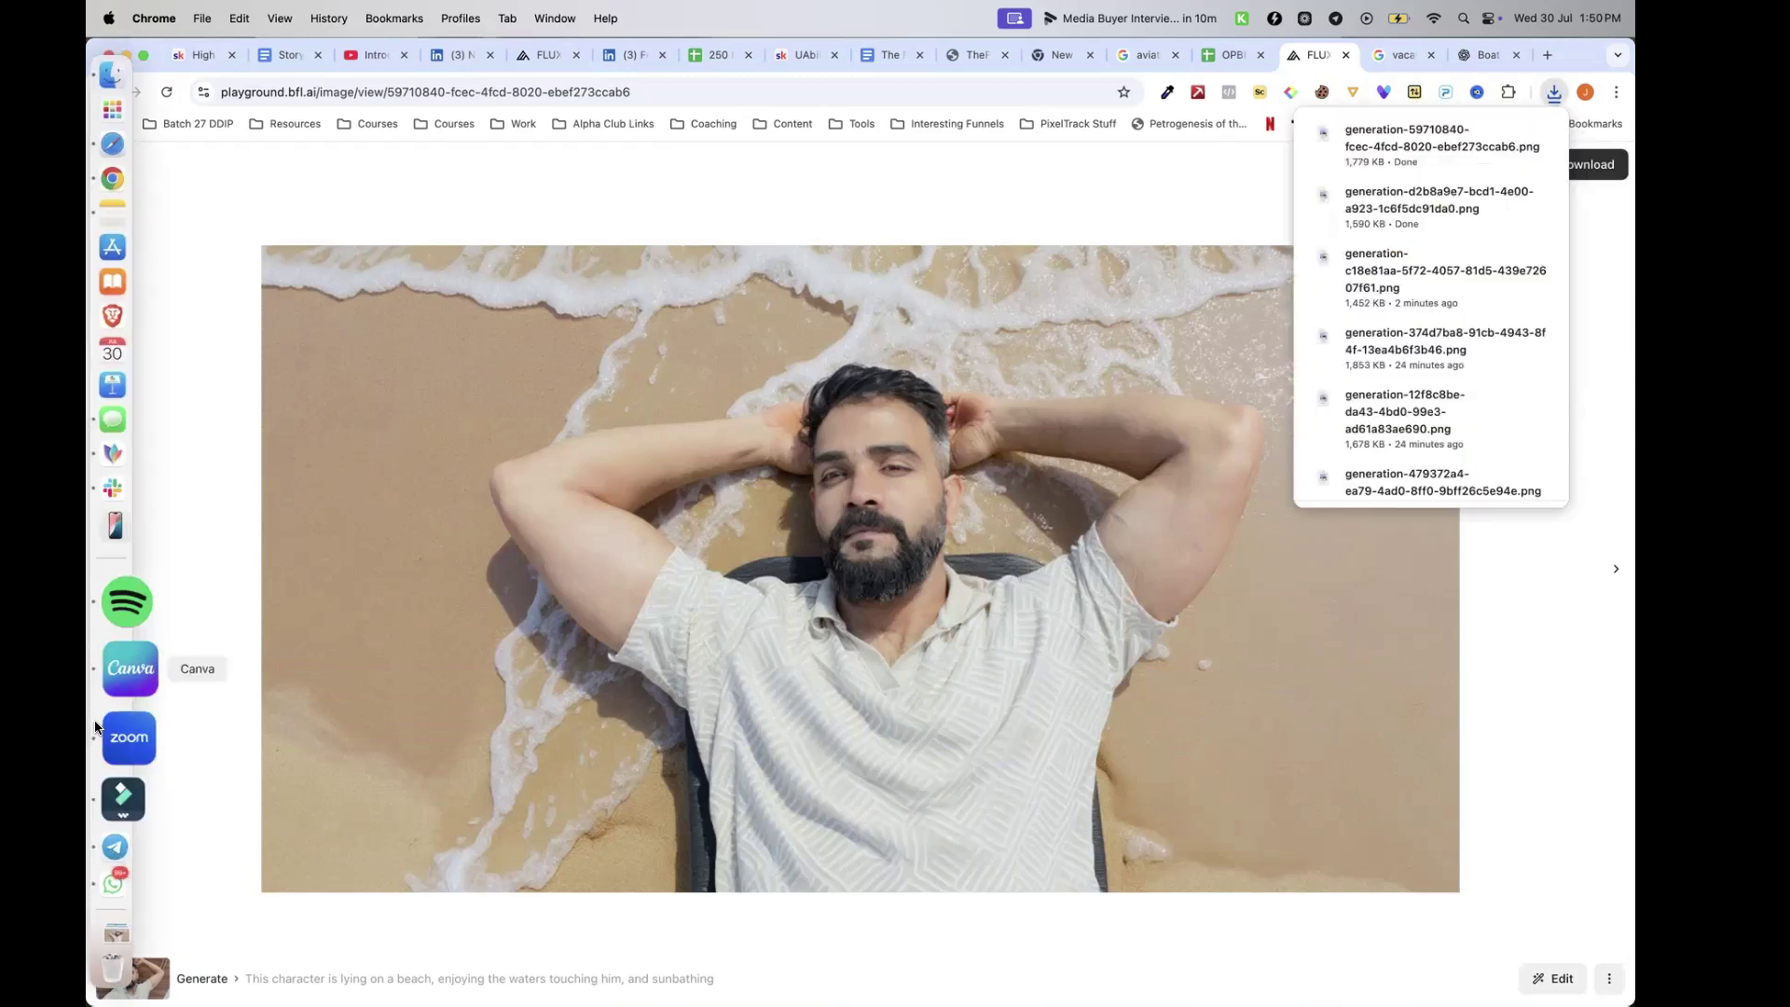
Replace the sea photo with its upscaled version and close the upscaler
left_click(129, 679)
left_click(322, 542)
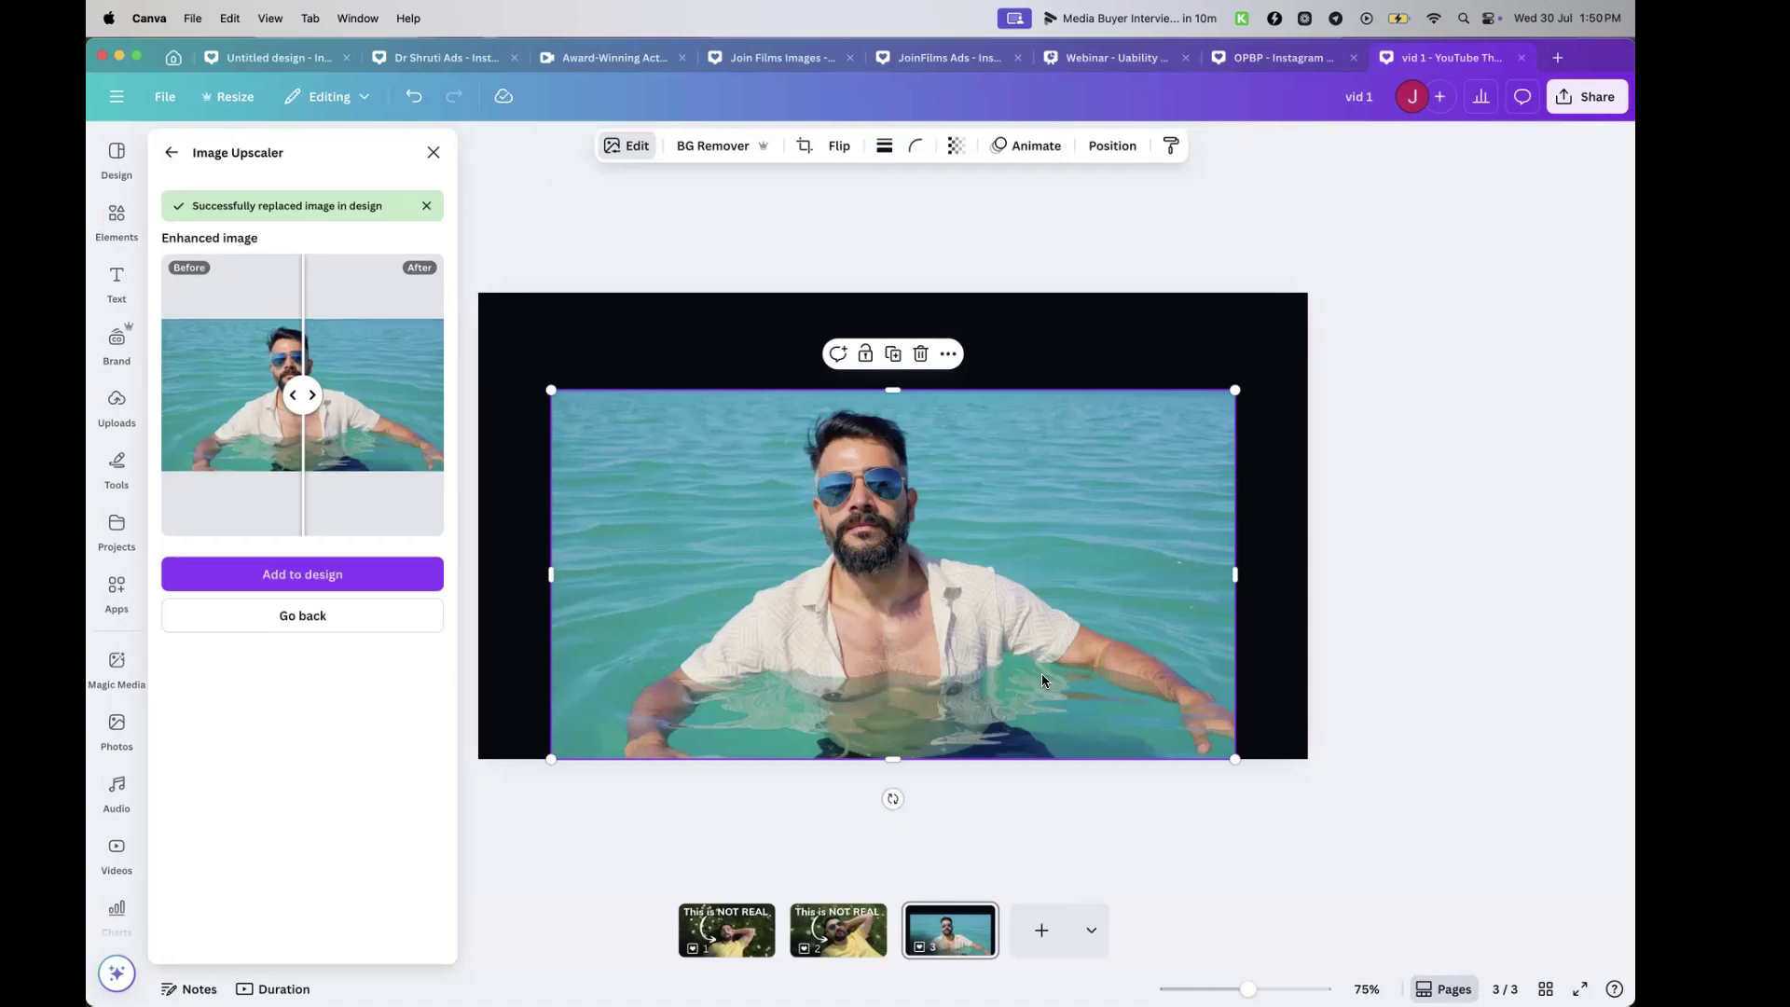
left_click(434, 153)
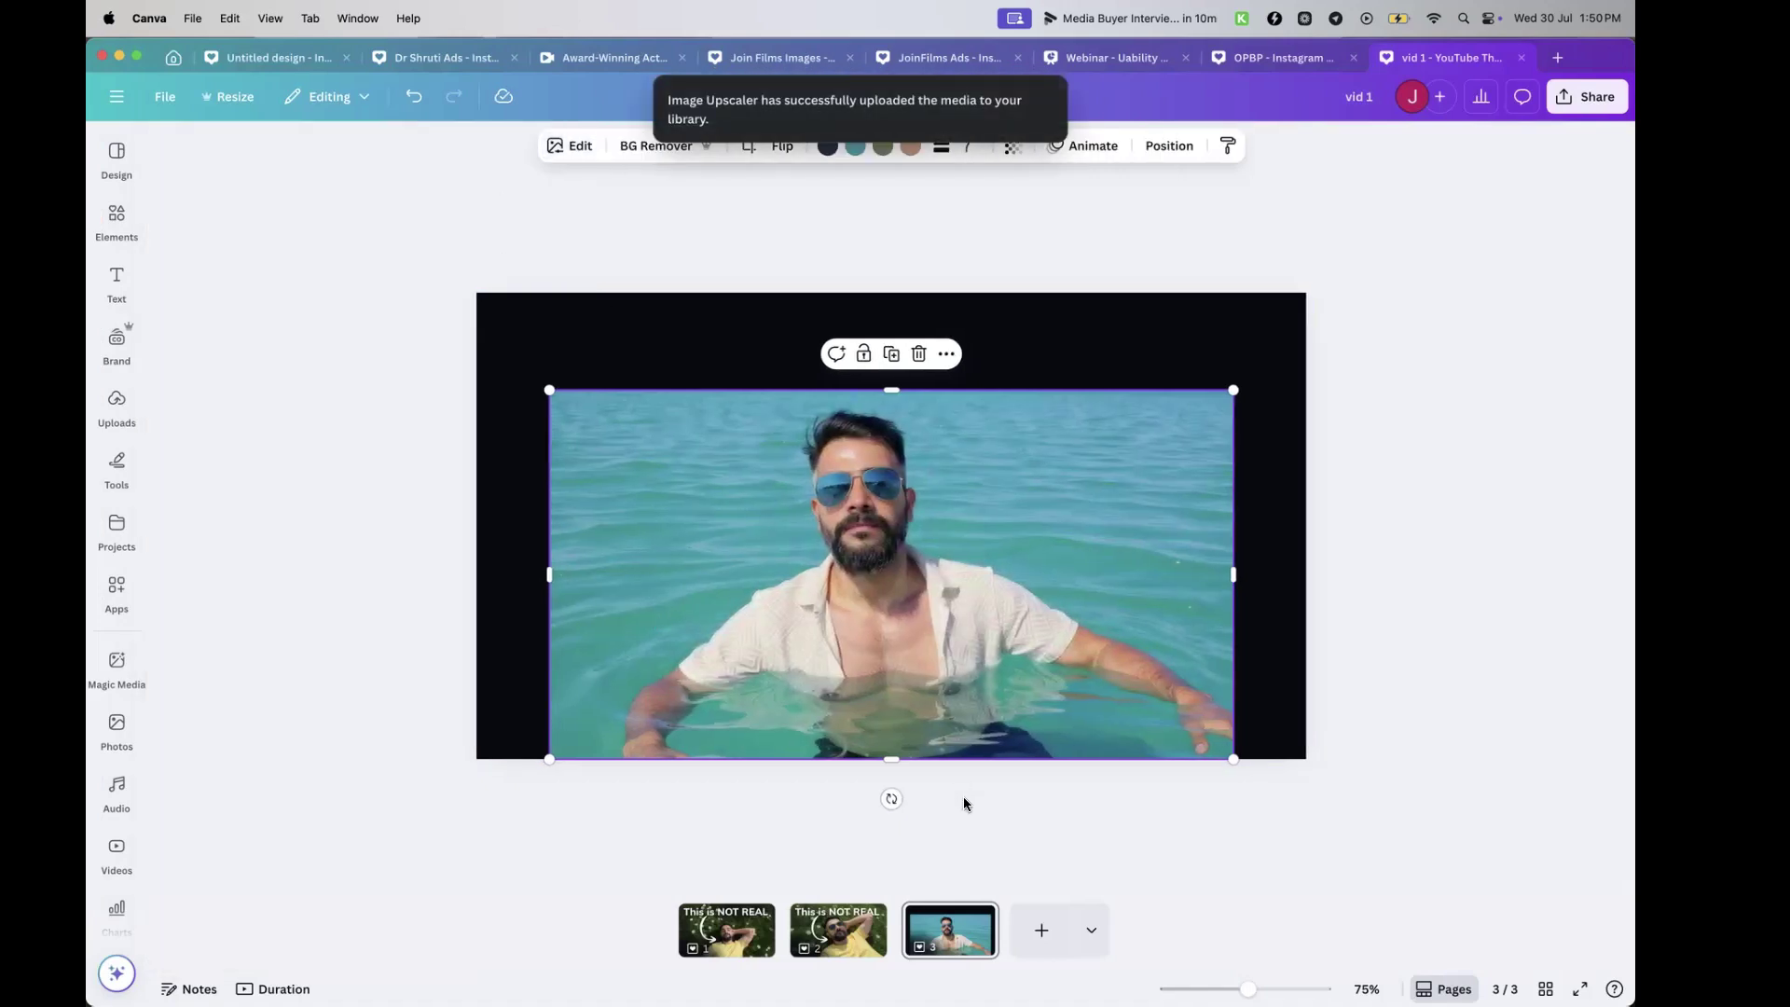
Add page 4 and upload both new PNGs from Downloads into Canva
left_click(1041, 930)
mouse_move(90, 271)
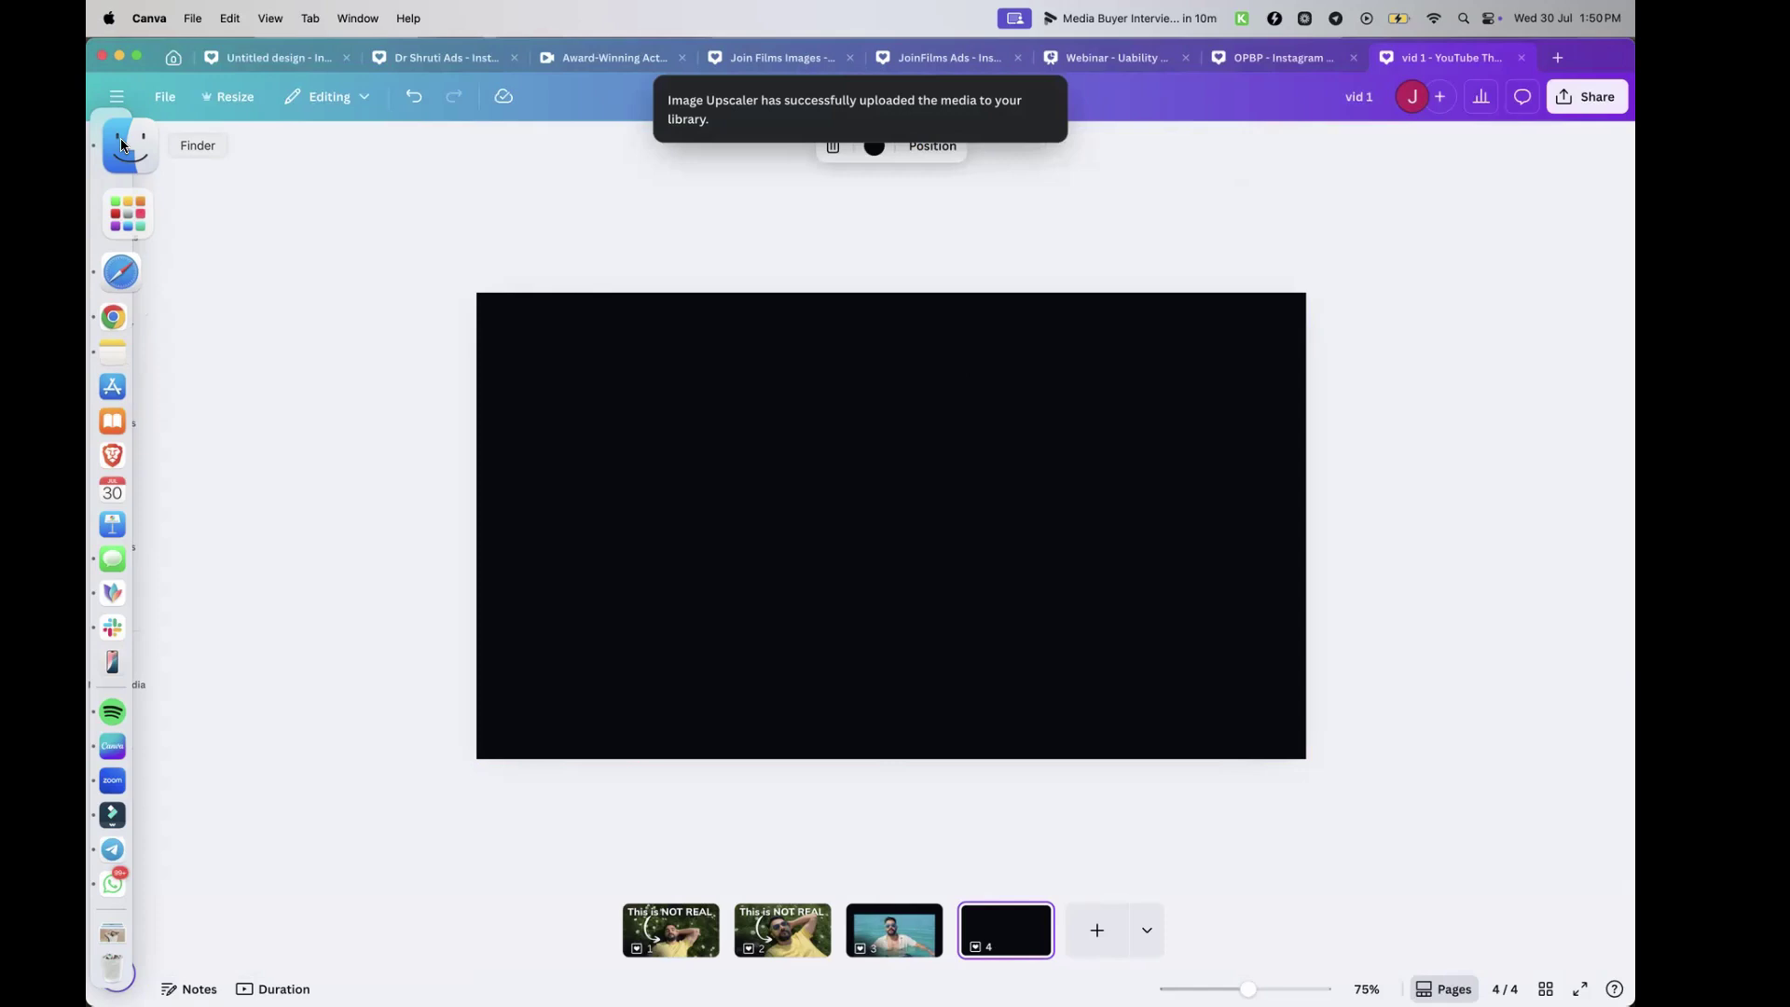
left_click(121, 138)
left_click(1046, 427)
left_click(1046, 410, "shift")
left_click_drag(1046, 409, 170, 463)
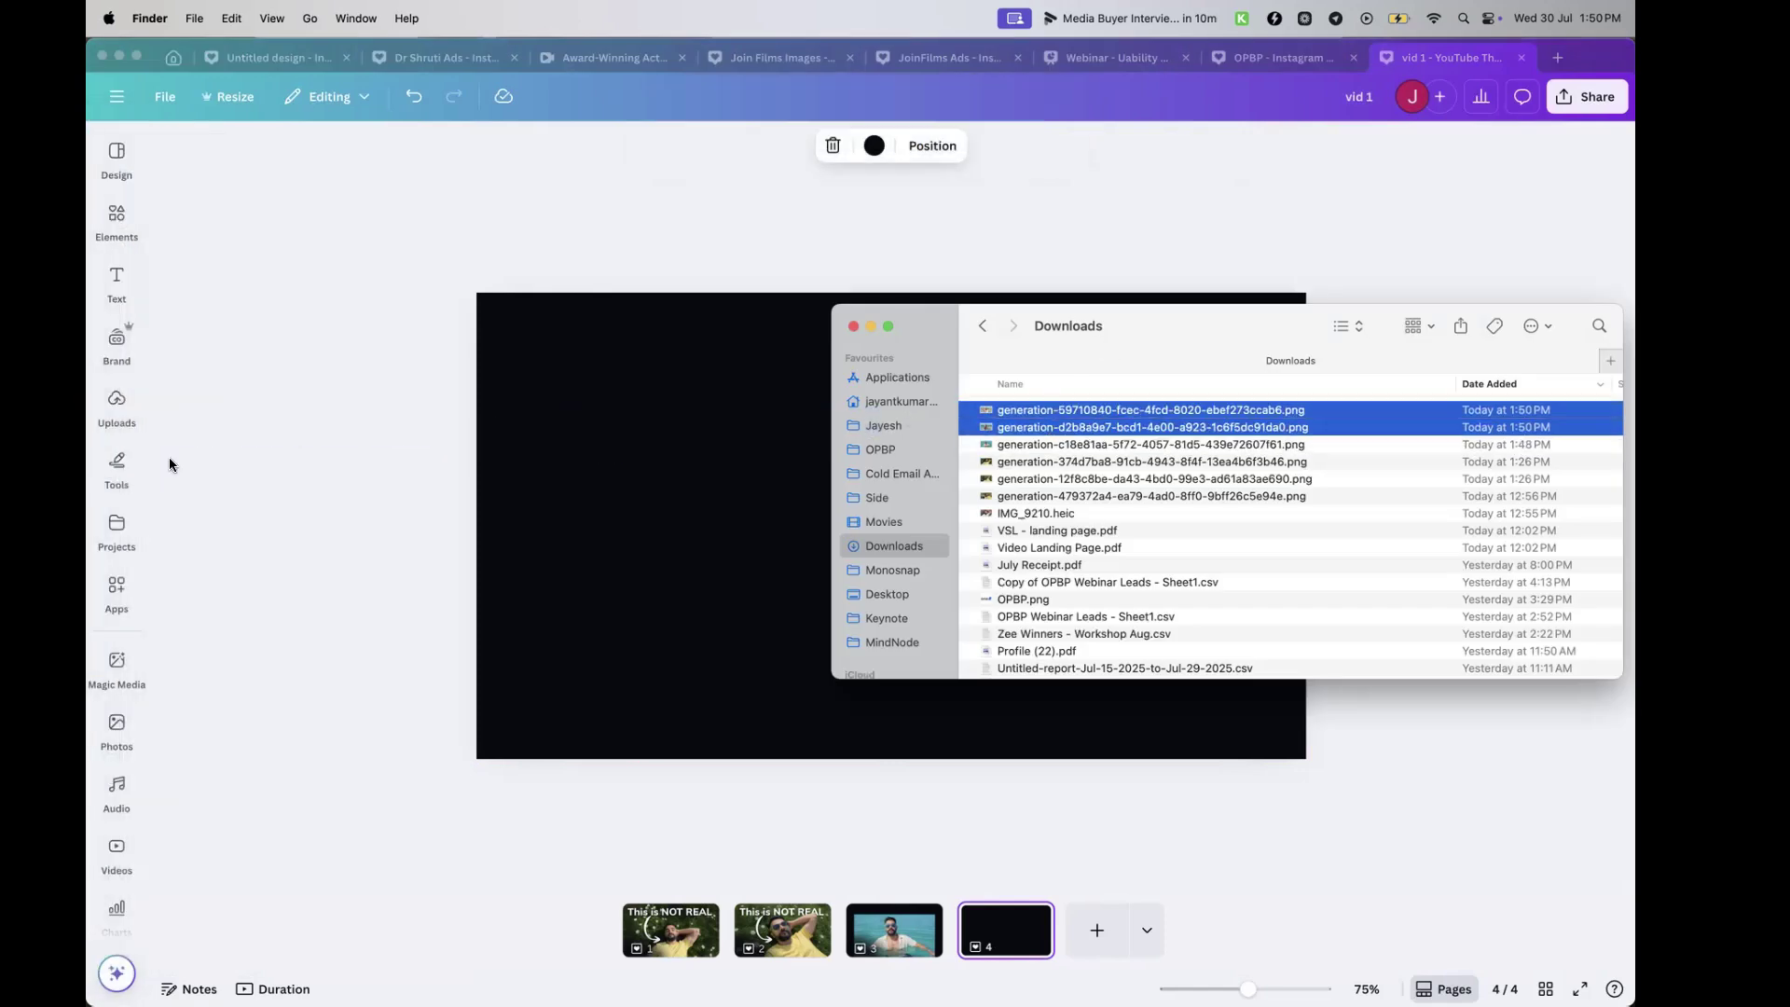
left_click(384, 669)
left_click(116, 407)
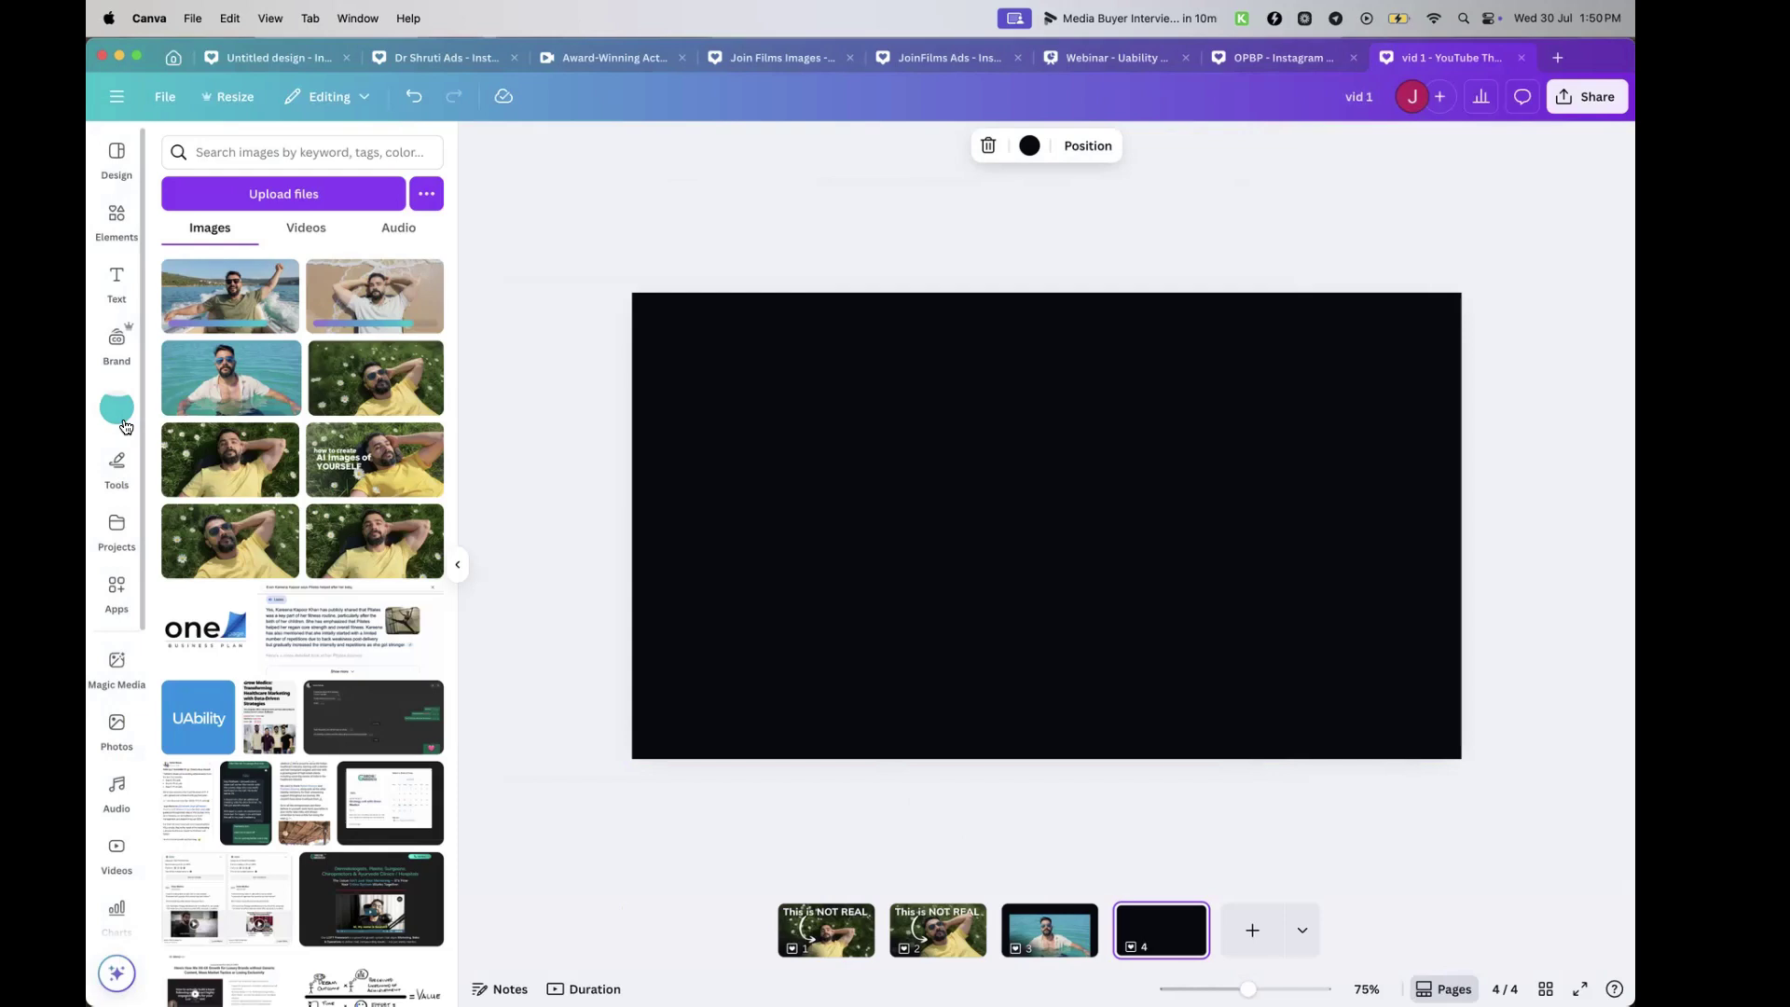
Place the boat photo on page 4, enlarged across the lower part
left_click(230, 288)
left_click_drag(942, 524, 942, 618)
left_click_drag(790, 474, 631, 388)
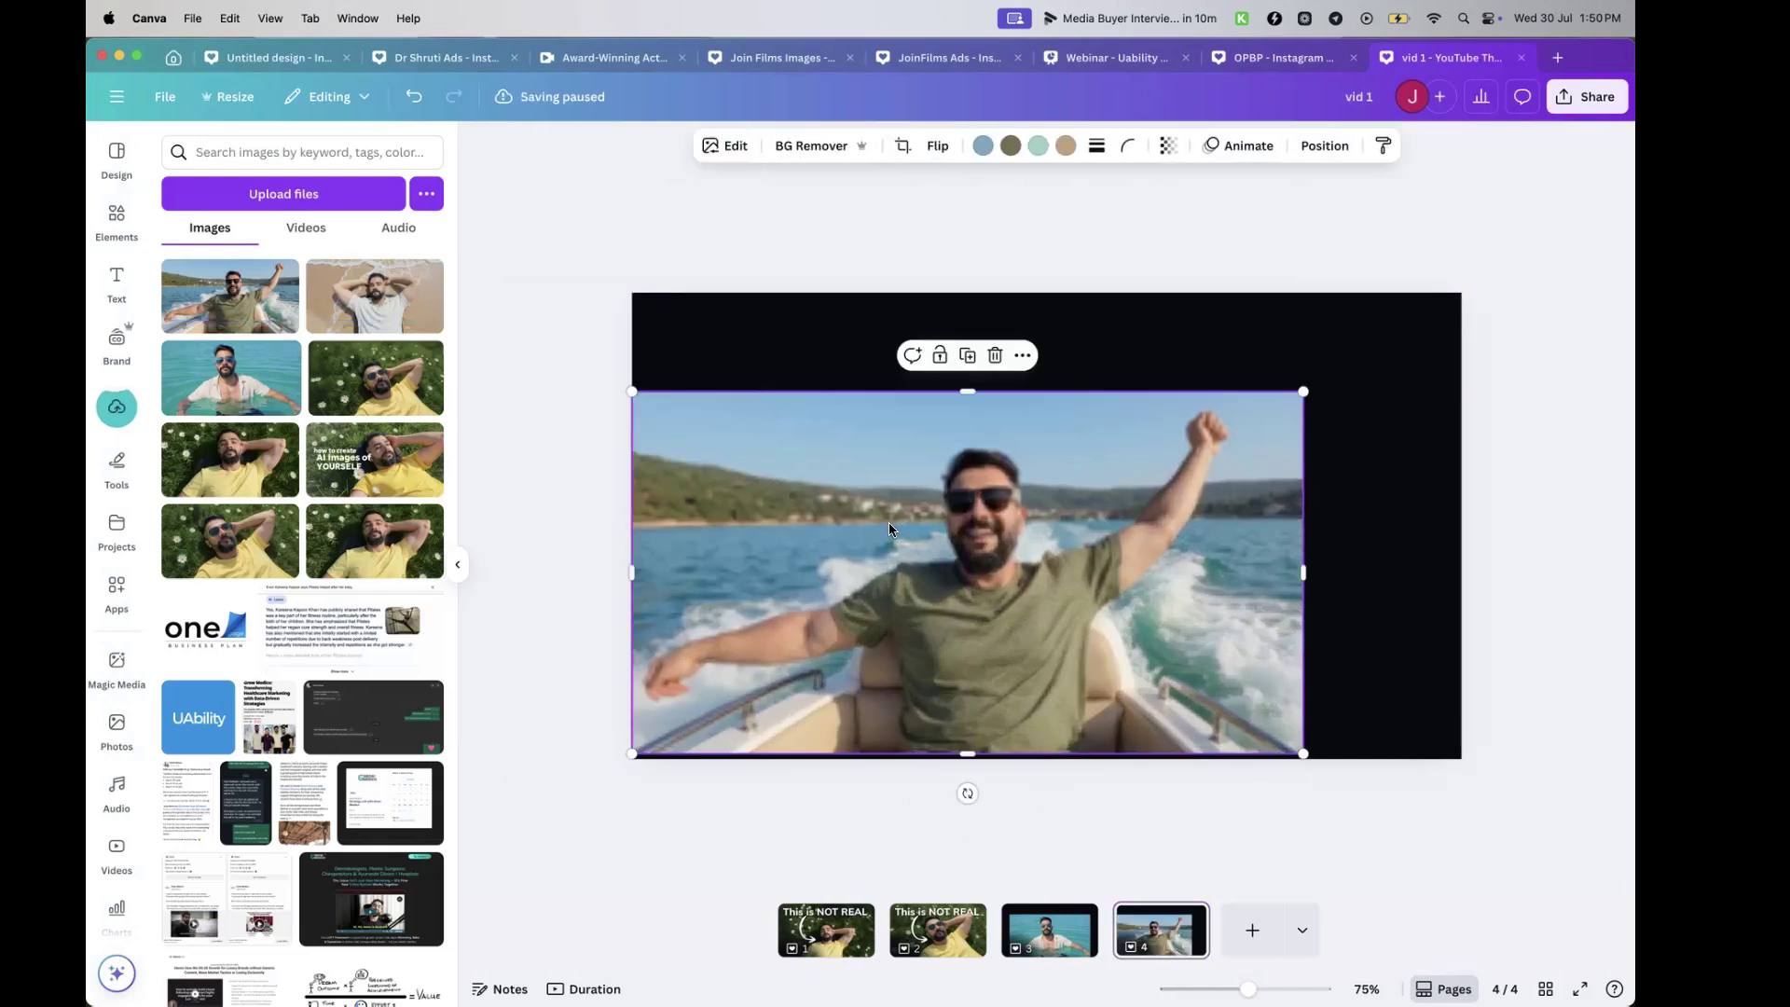
left_click_drag(888, 522, 973, 529)
Add page 5 with the beach photo enlarged and centred in the lower part
left_click(1252, 930)
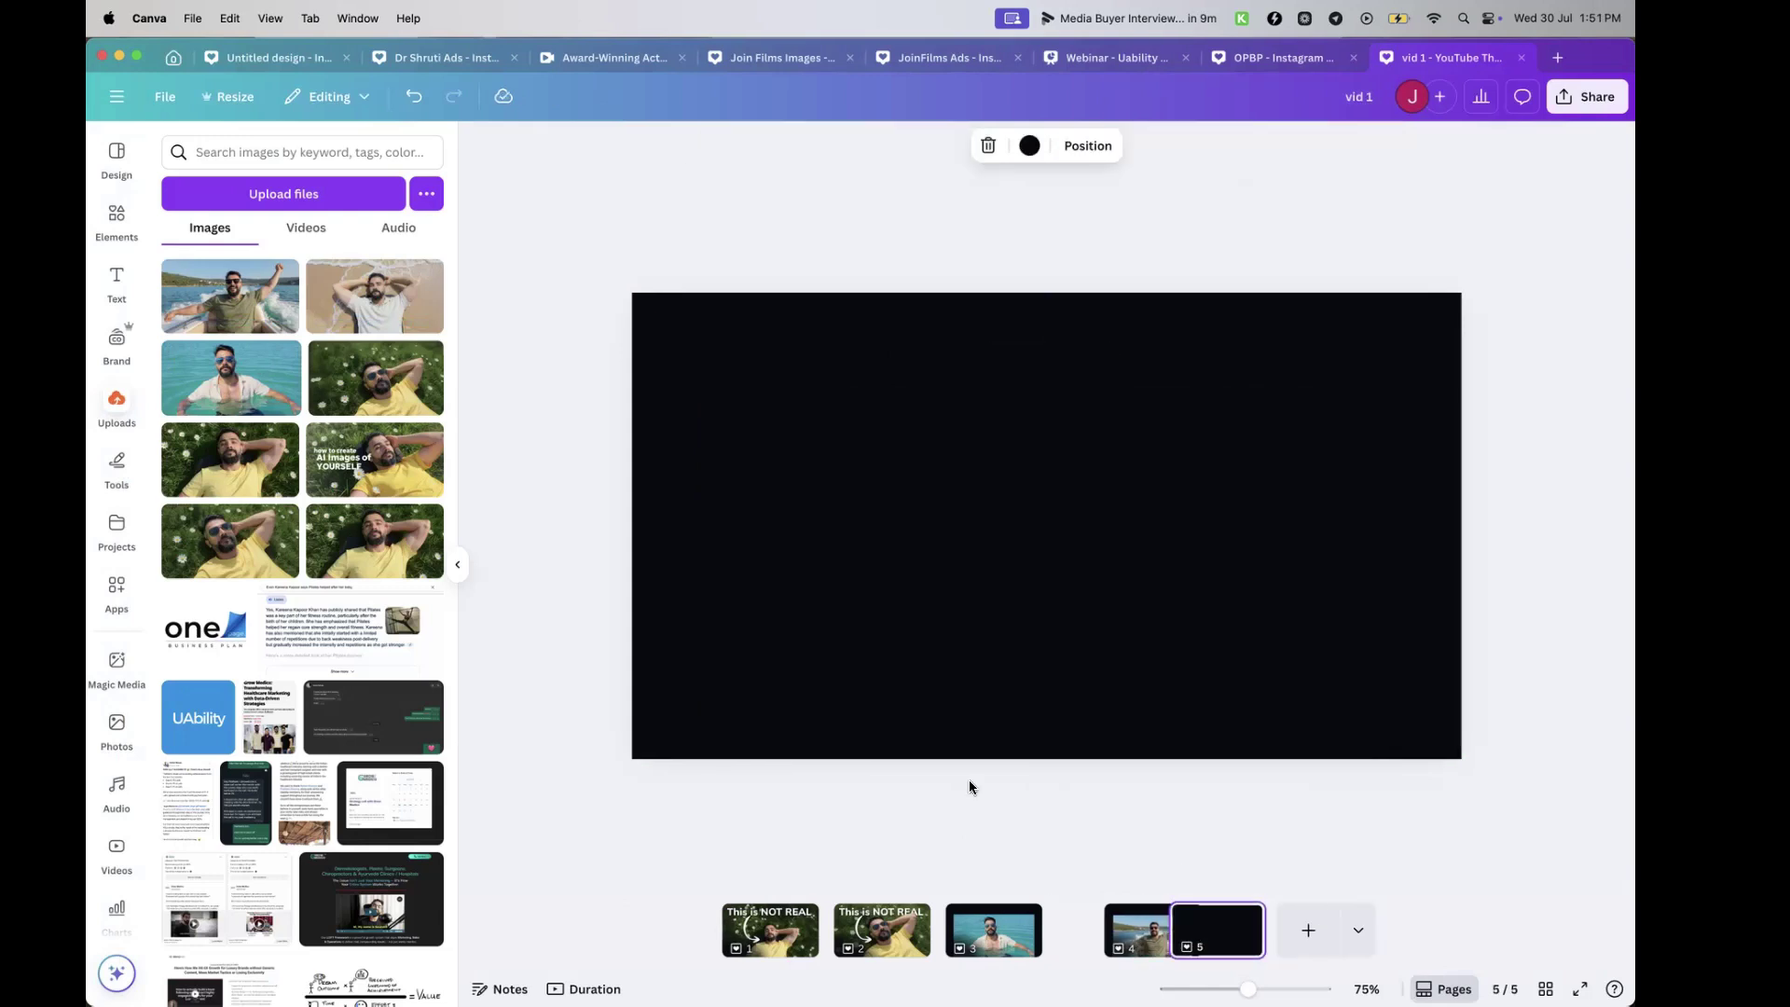
left_click(364, 311)
left_click_drag(999, 567, 1055, 643)
left_click_drag(811, 443, 680, 372)
left_click_drag(886, 485, 900, 492)
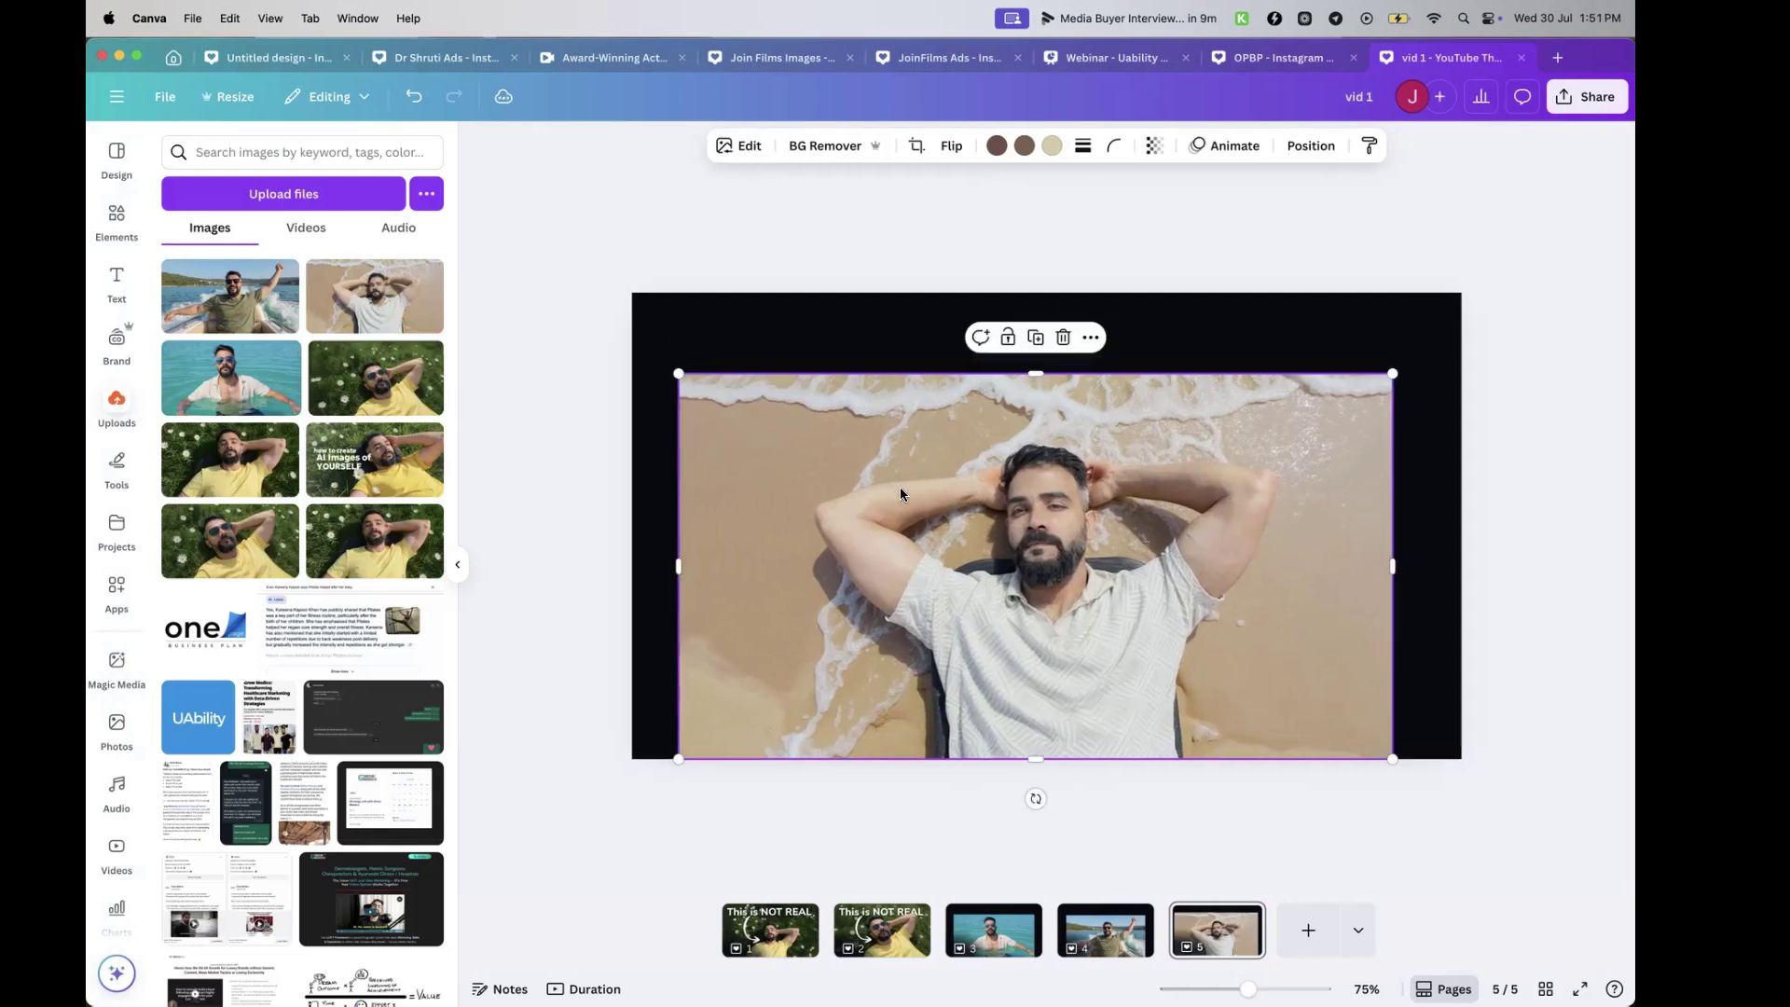
Replace the page 5 beach photo with its upscaled version
left_click(741, 146)
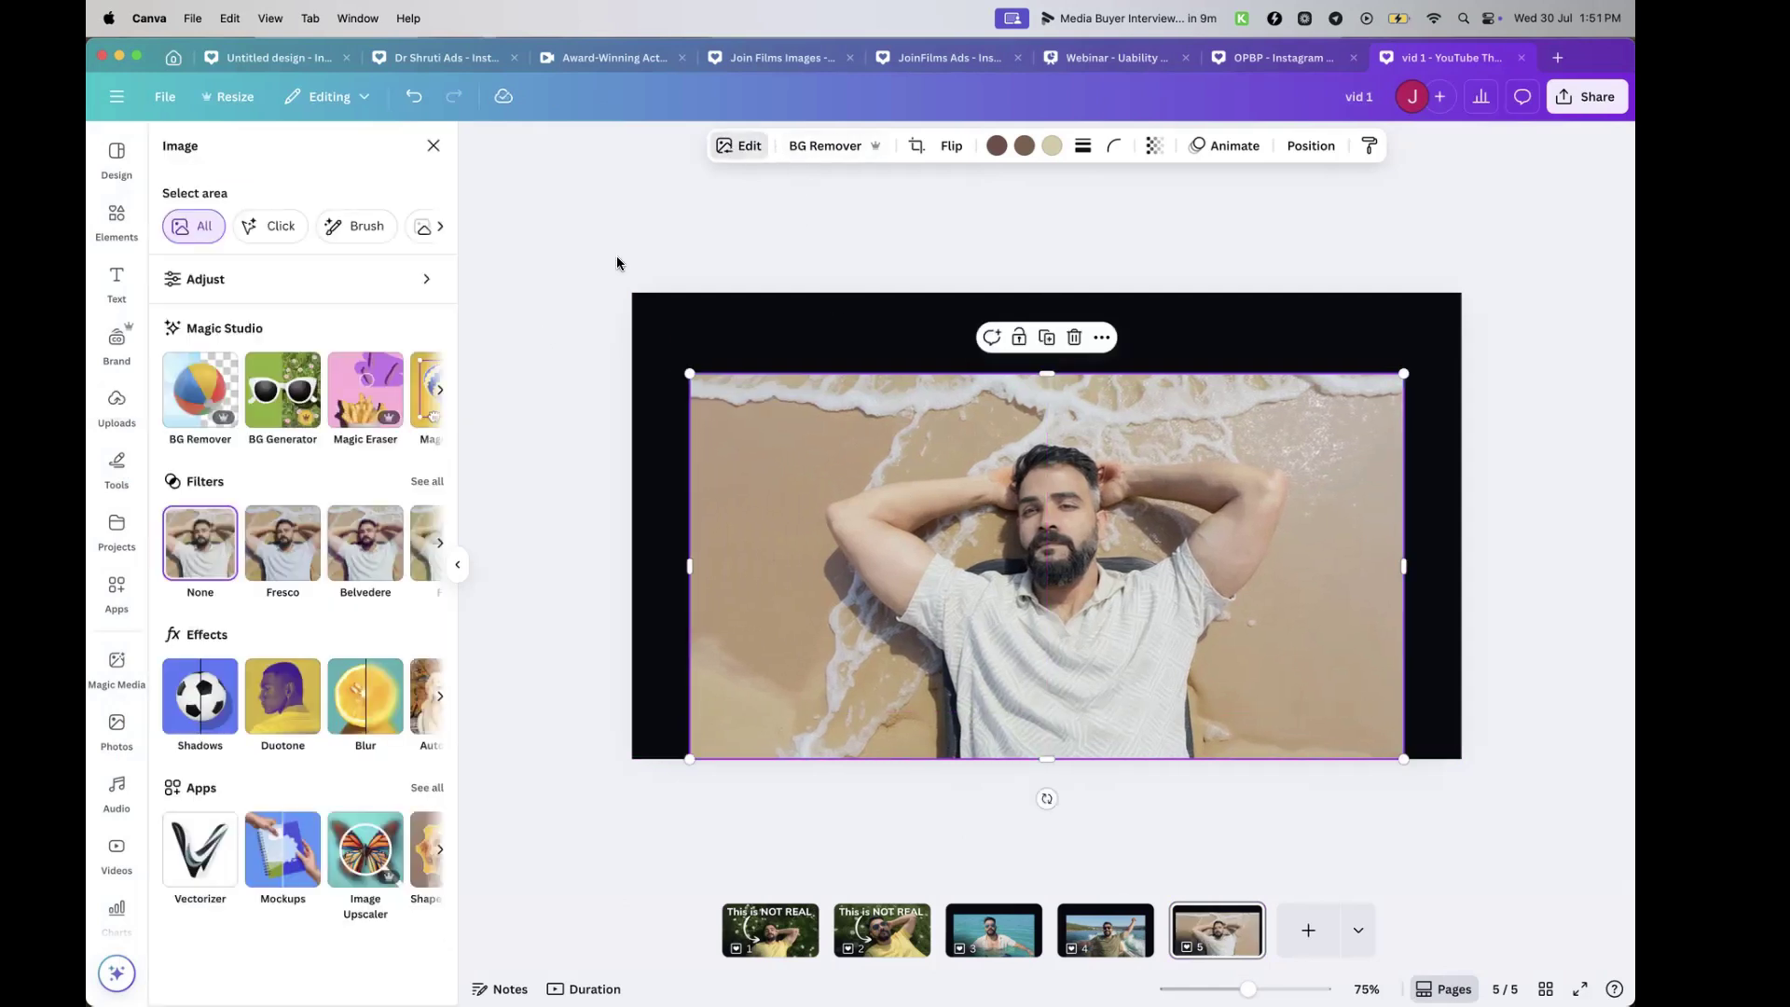
left_click(365, 848)
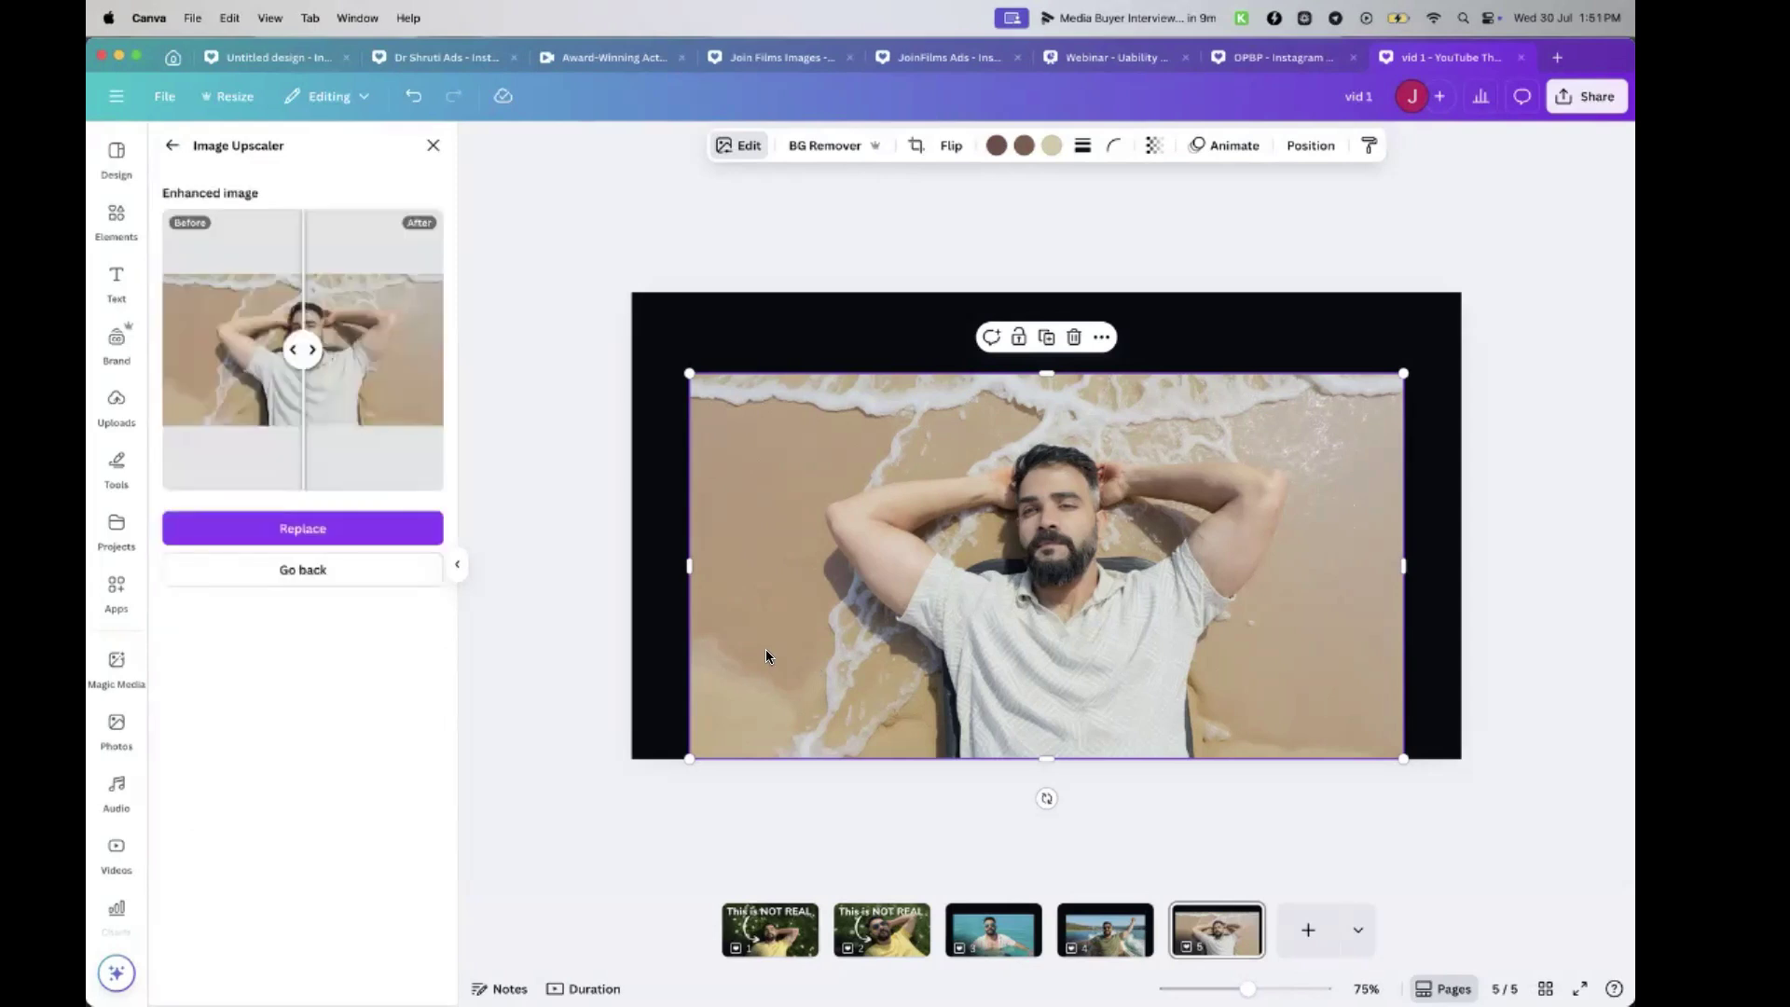
left_click(300, 528)
scroll(1098, 716, "up", 5)
scroll(1098, 716, "down", 3)
scroll(1099, 716, "up", 3)
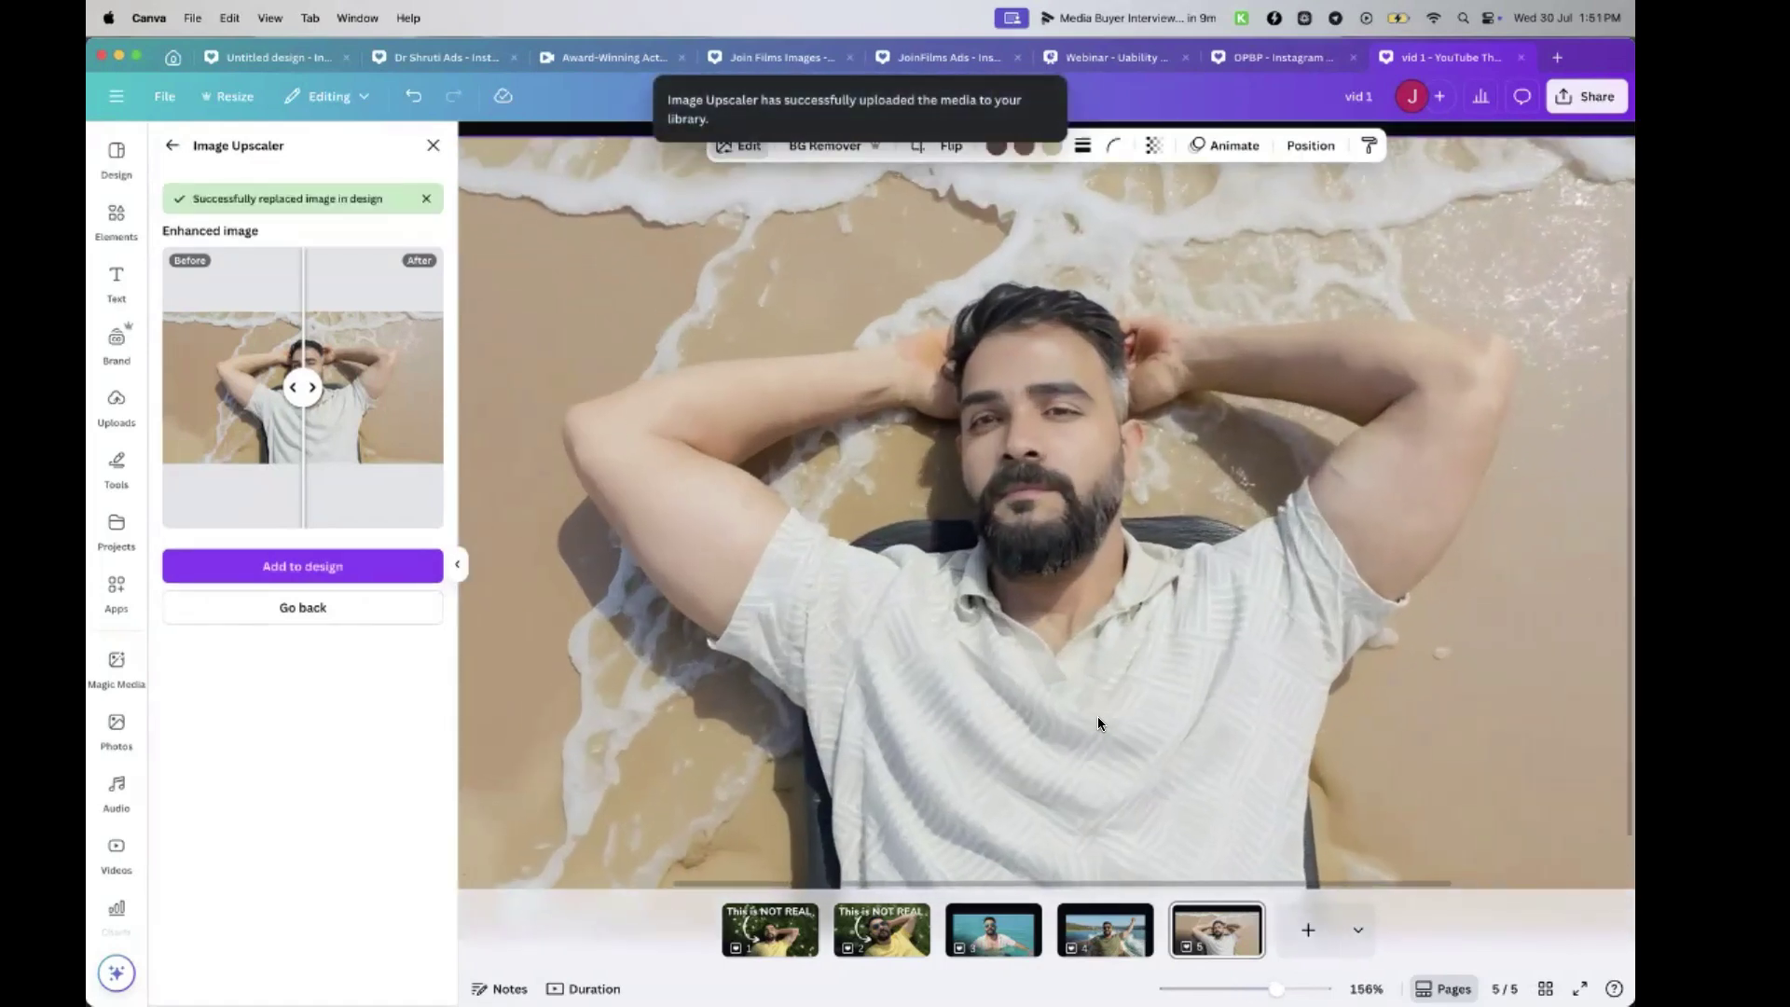
scroll(1098, 716, "down", 4)
On page 4, add an upscaled image to the design, then go back
left_click(1105, 930)
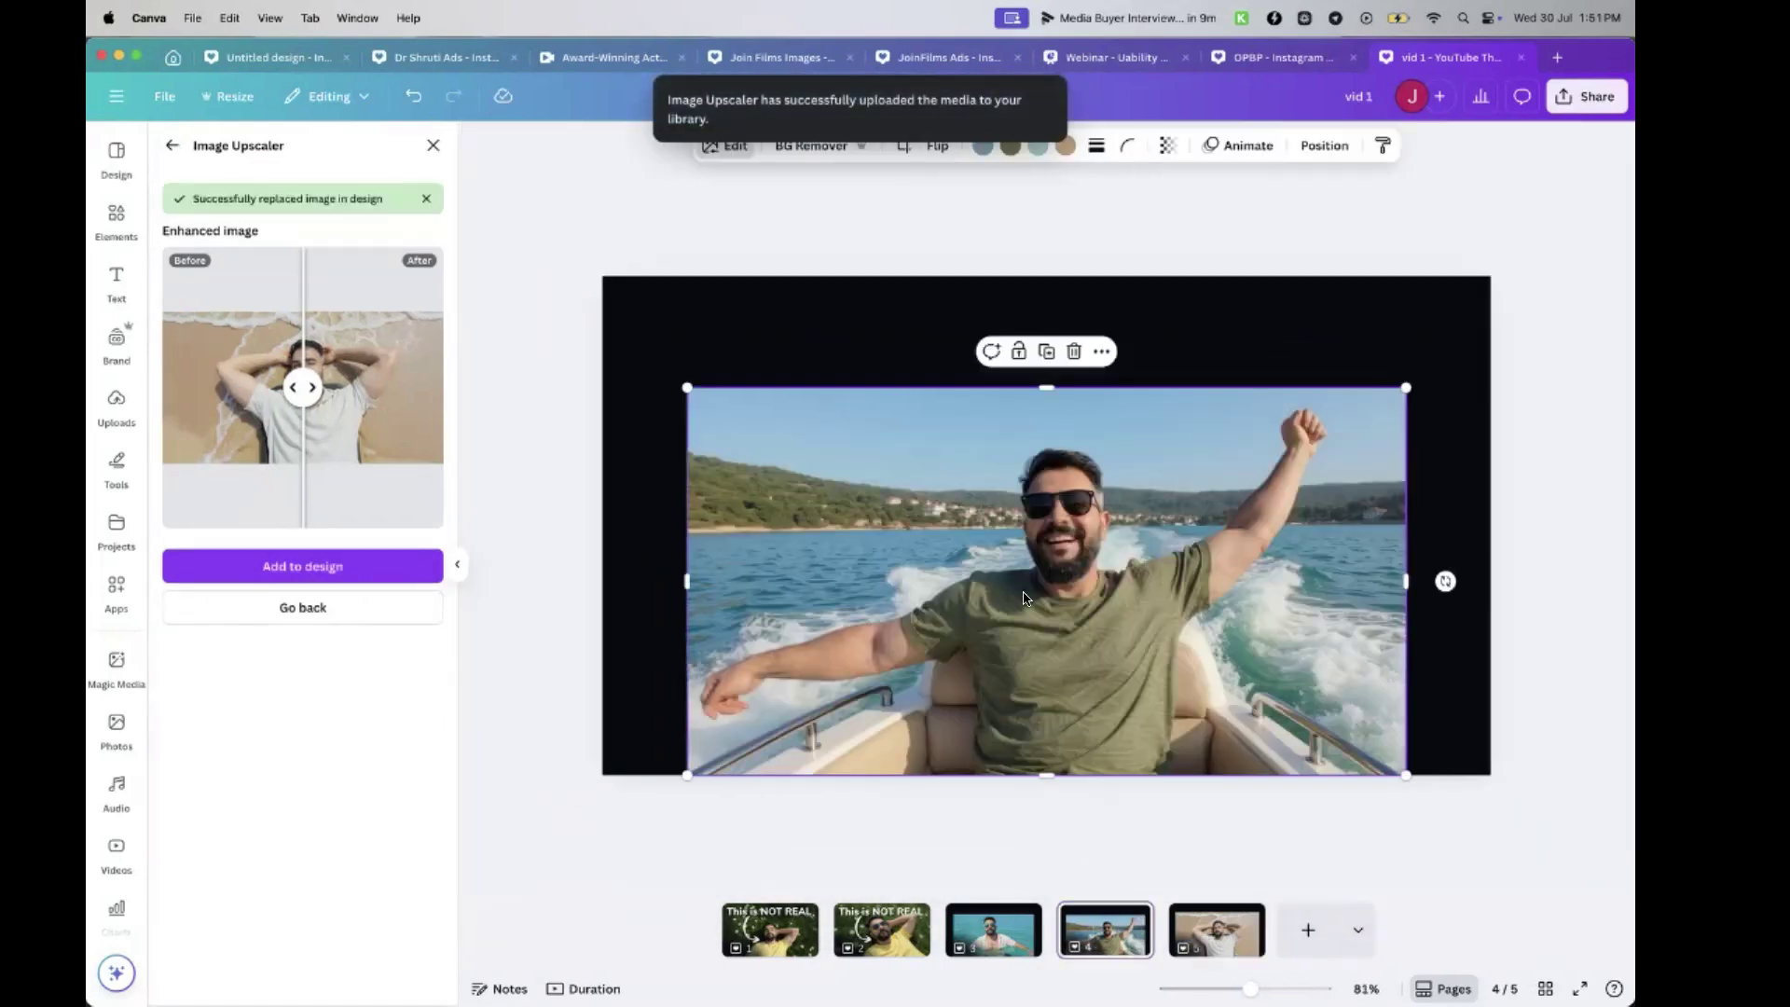
left_click(434, 145)
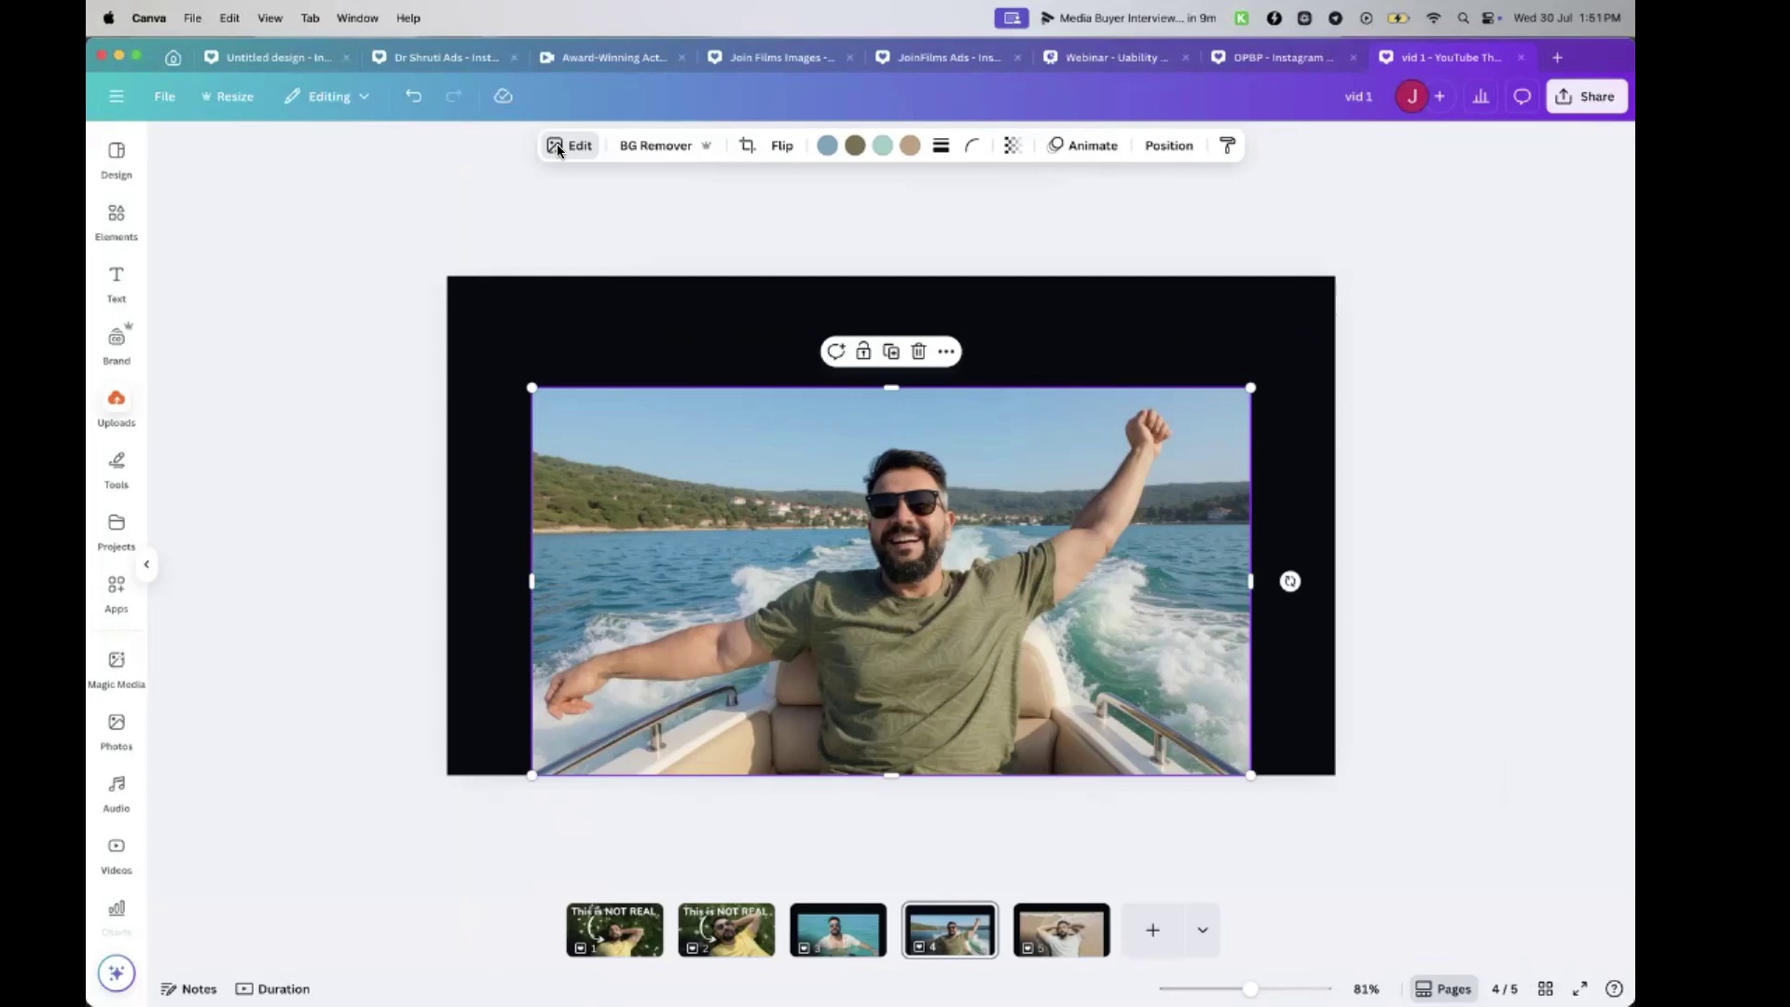
left_click(735, 147)
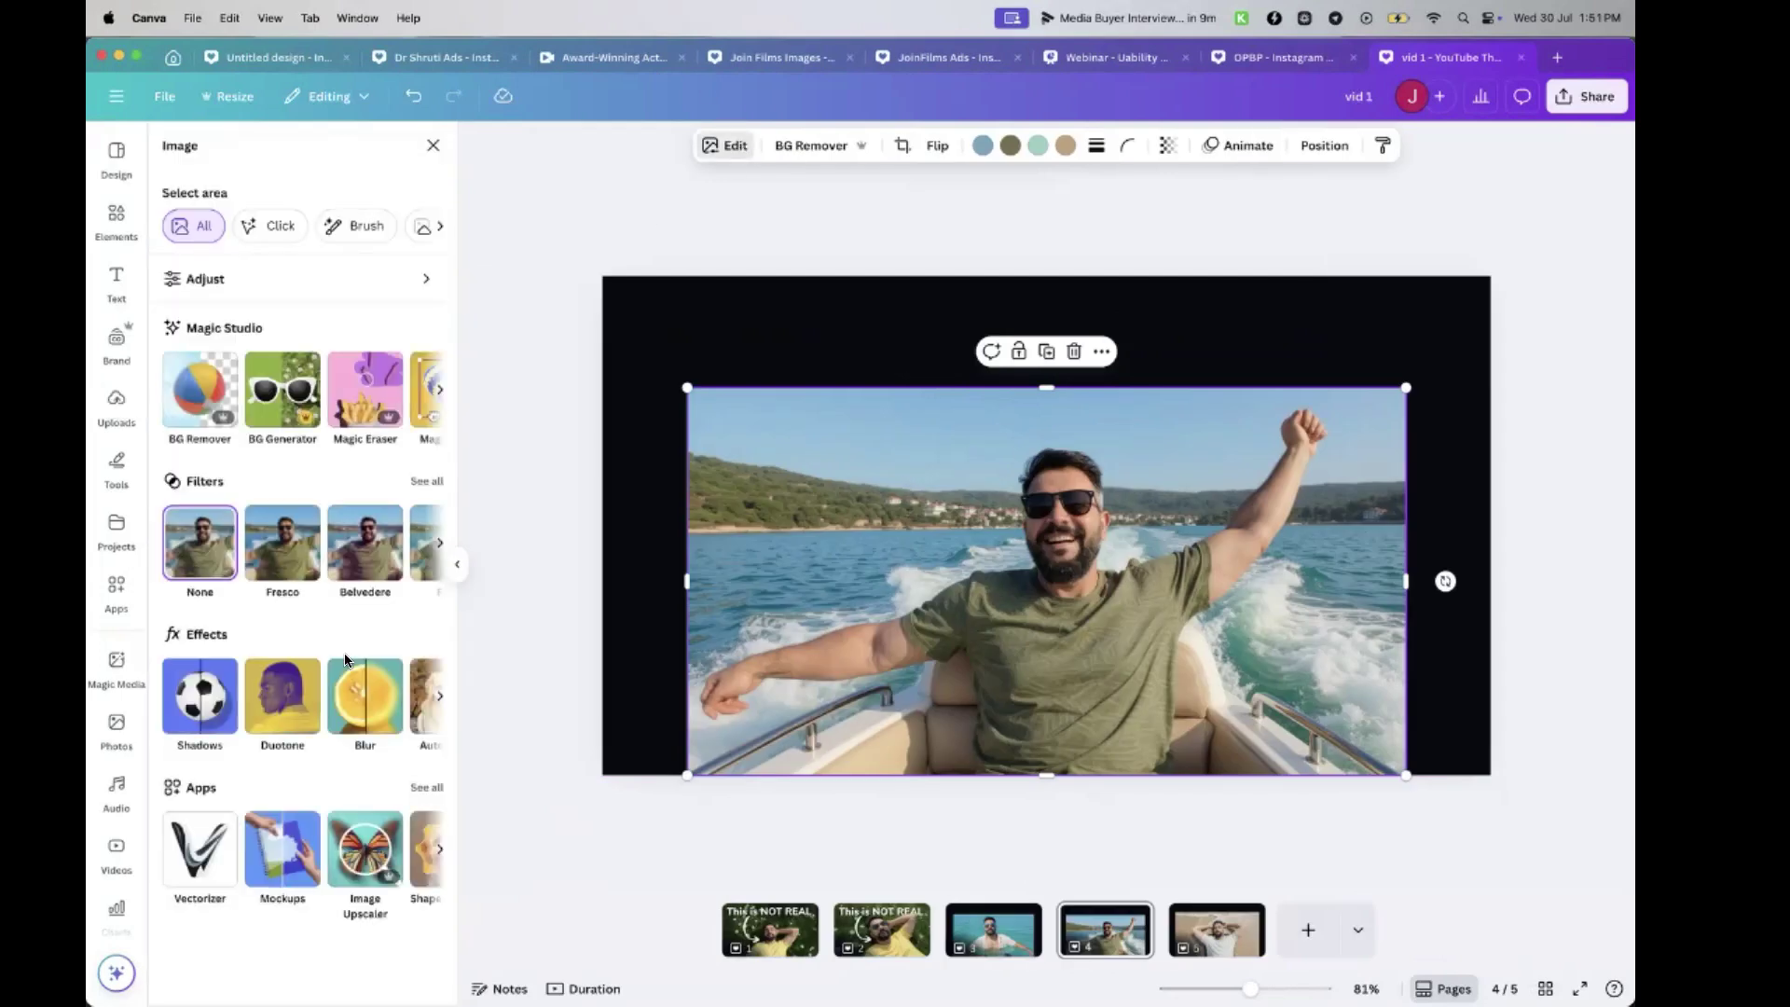
left_click(364, 862)
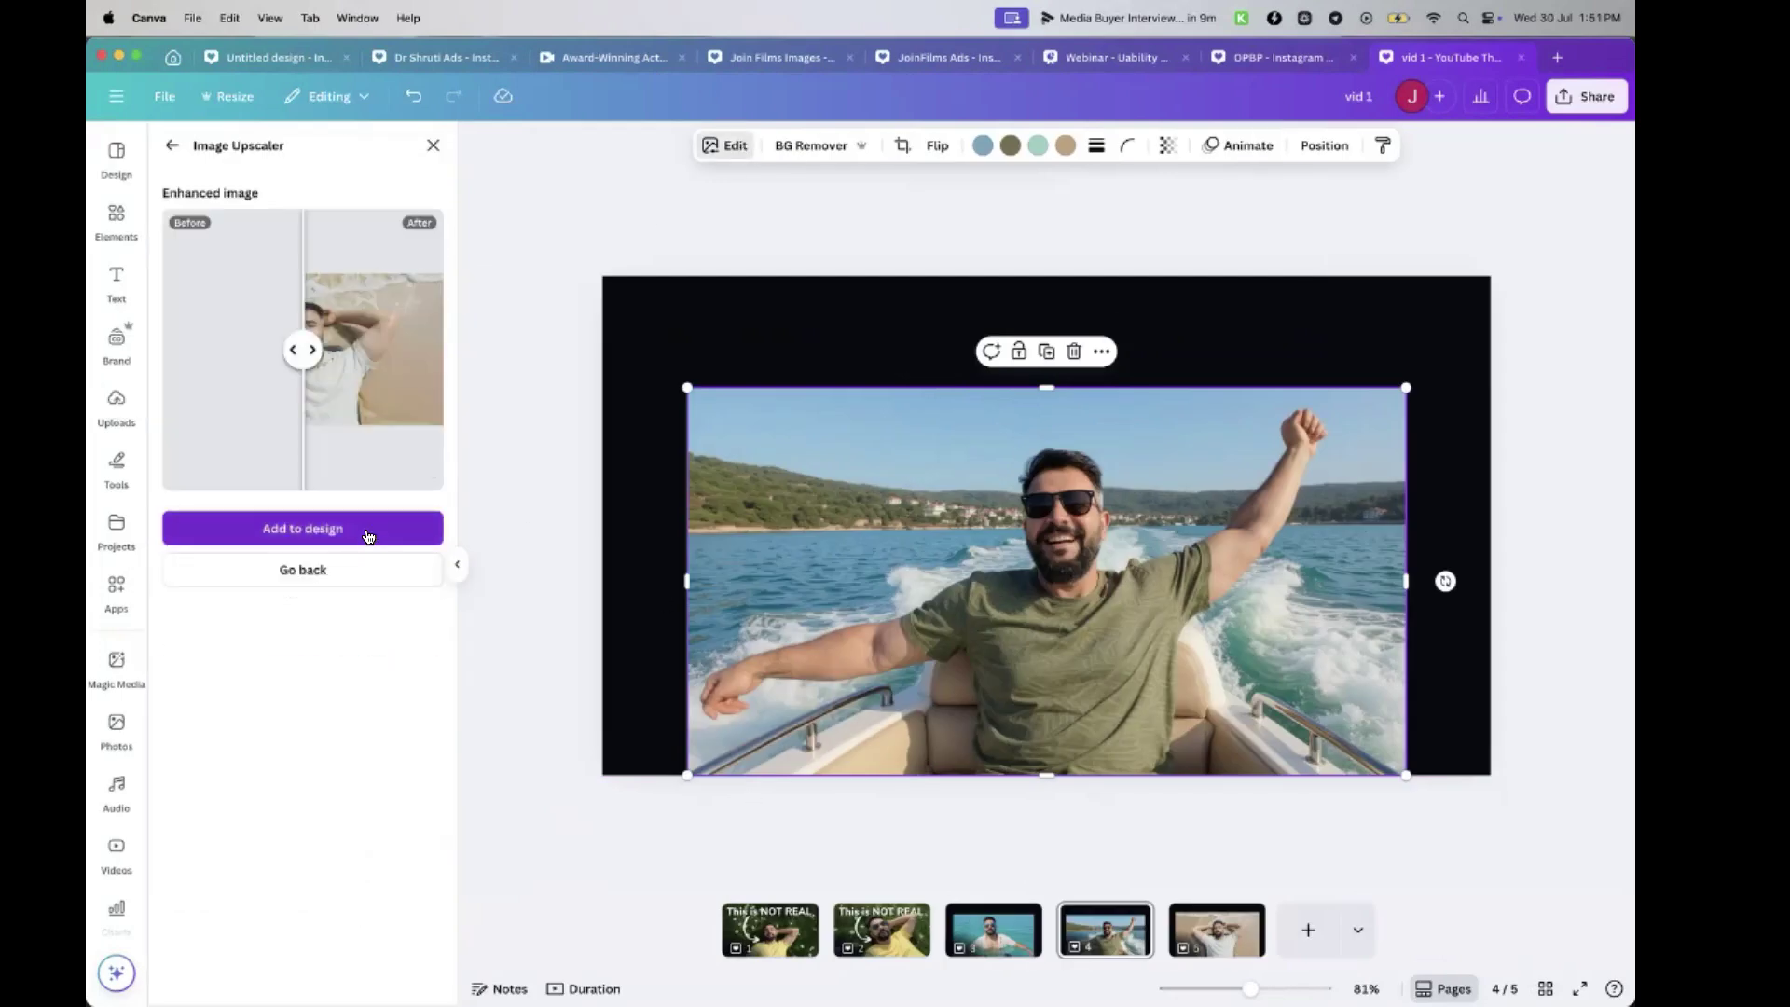
left_click(373, 529)
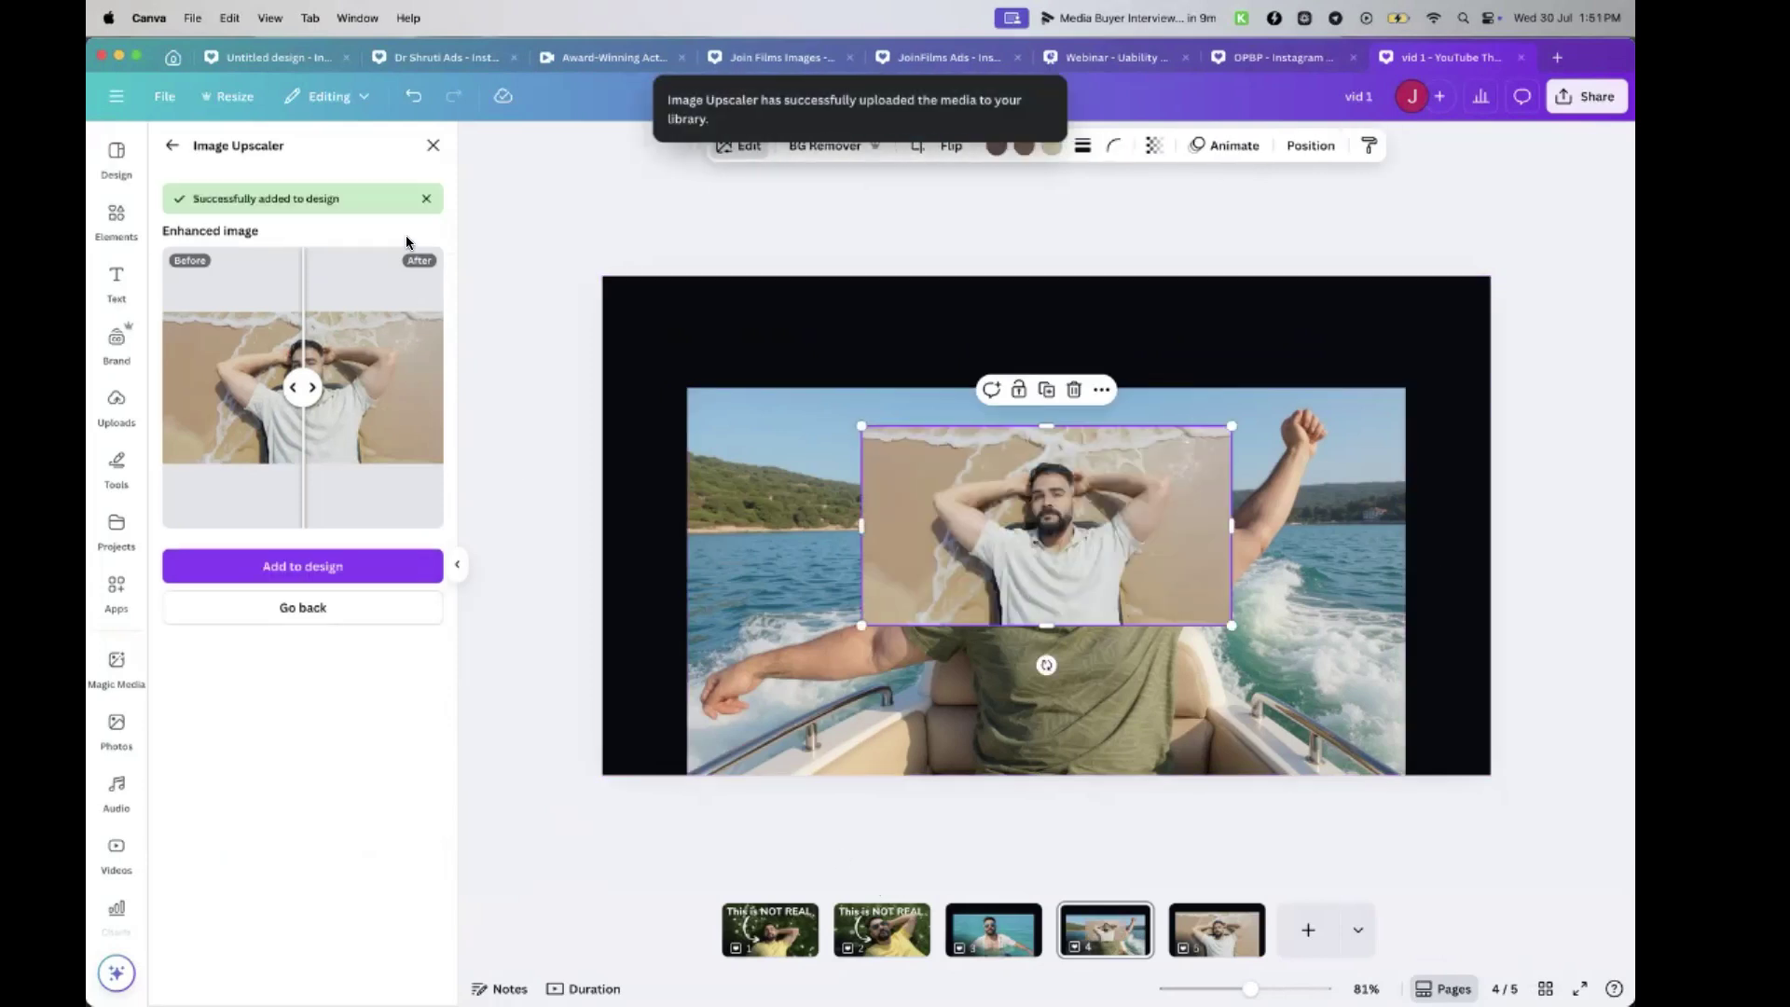
left_click(369, 608)
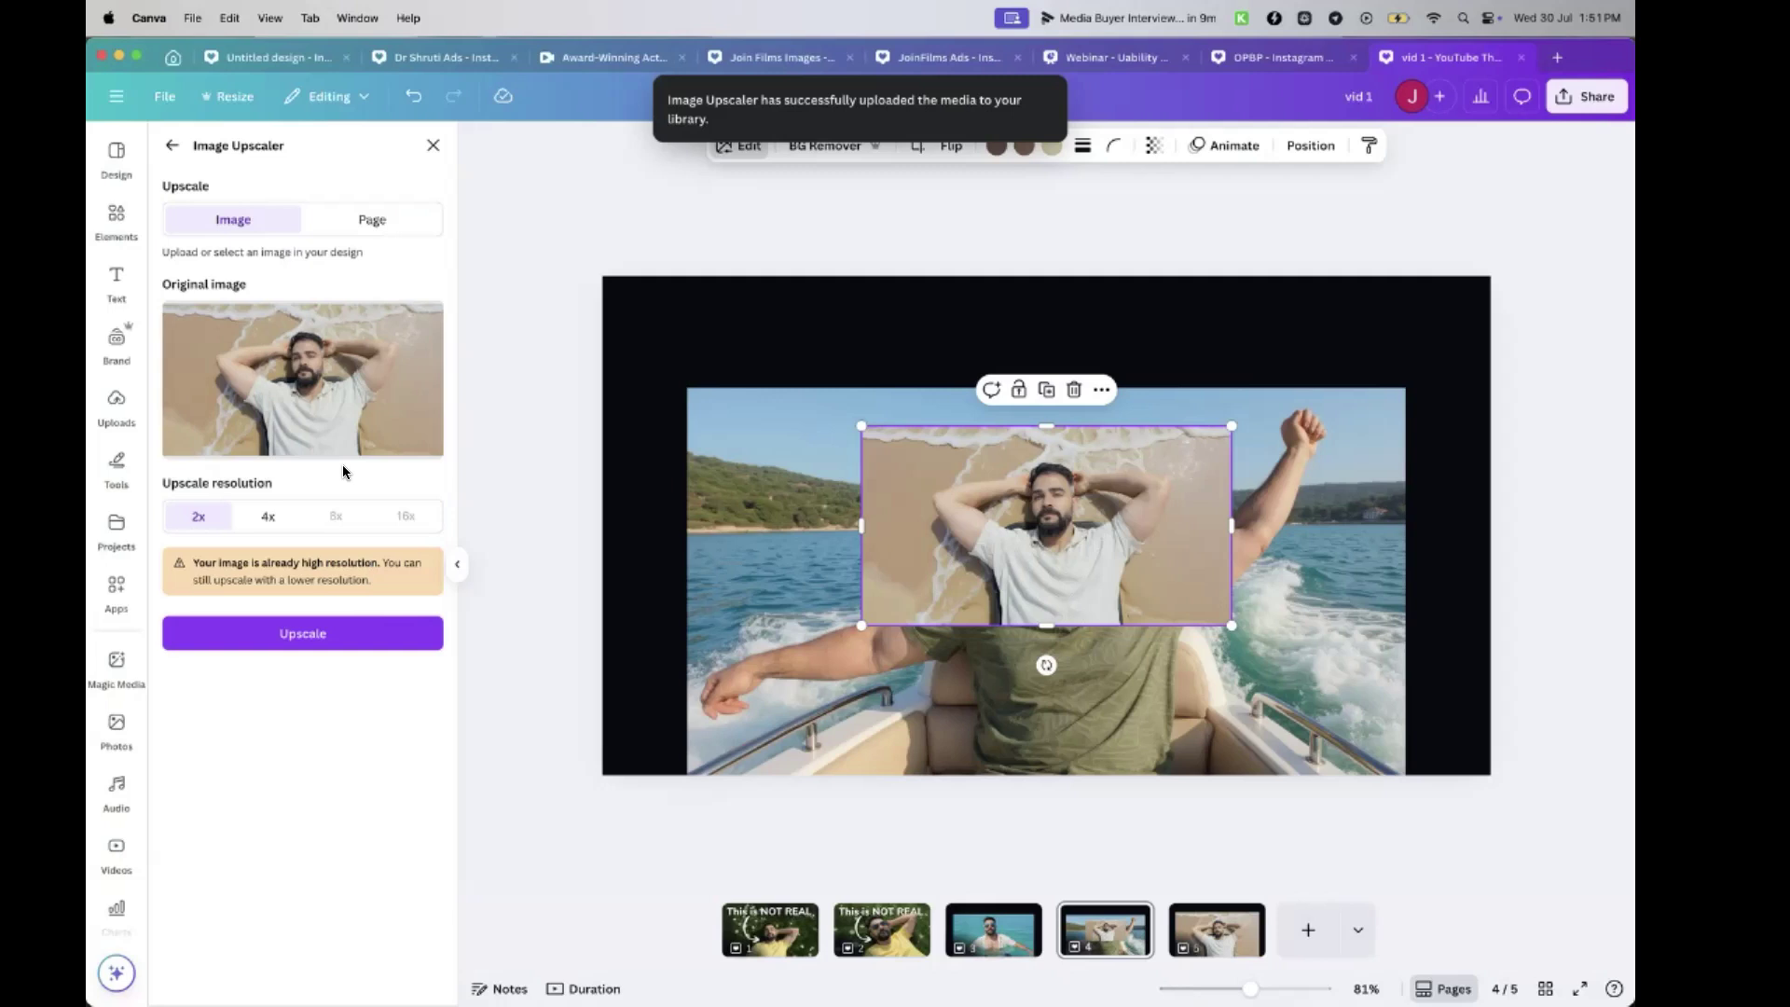
Delete the stray beach image from page 4 and select the boat photo
left_click(172, 145)
key("Delete")
left_click(951, 542)
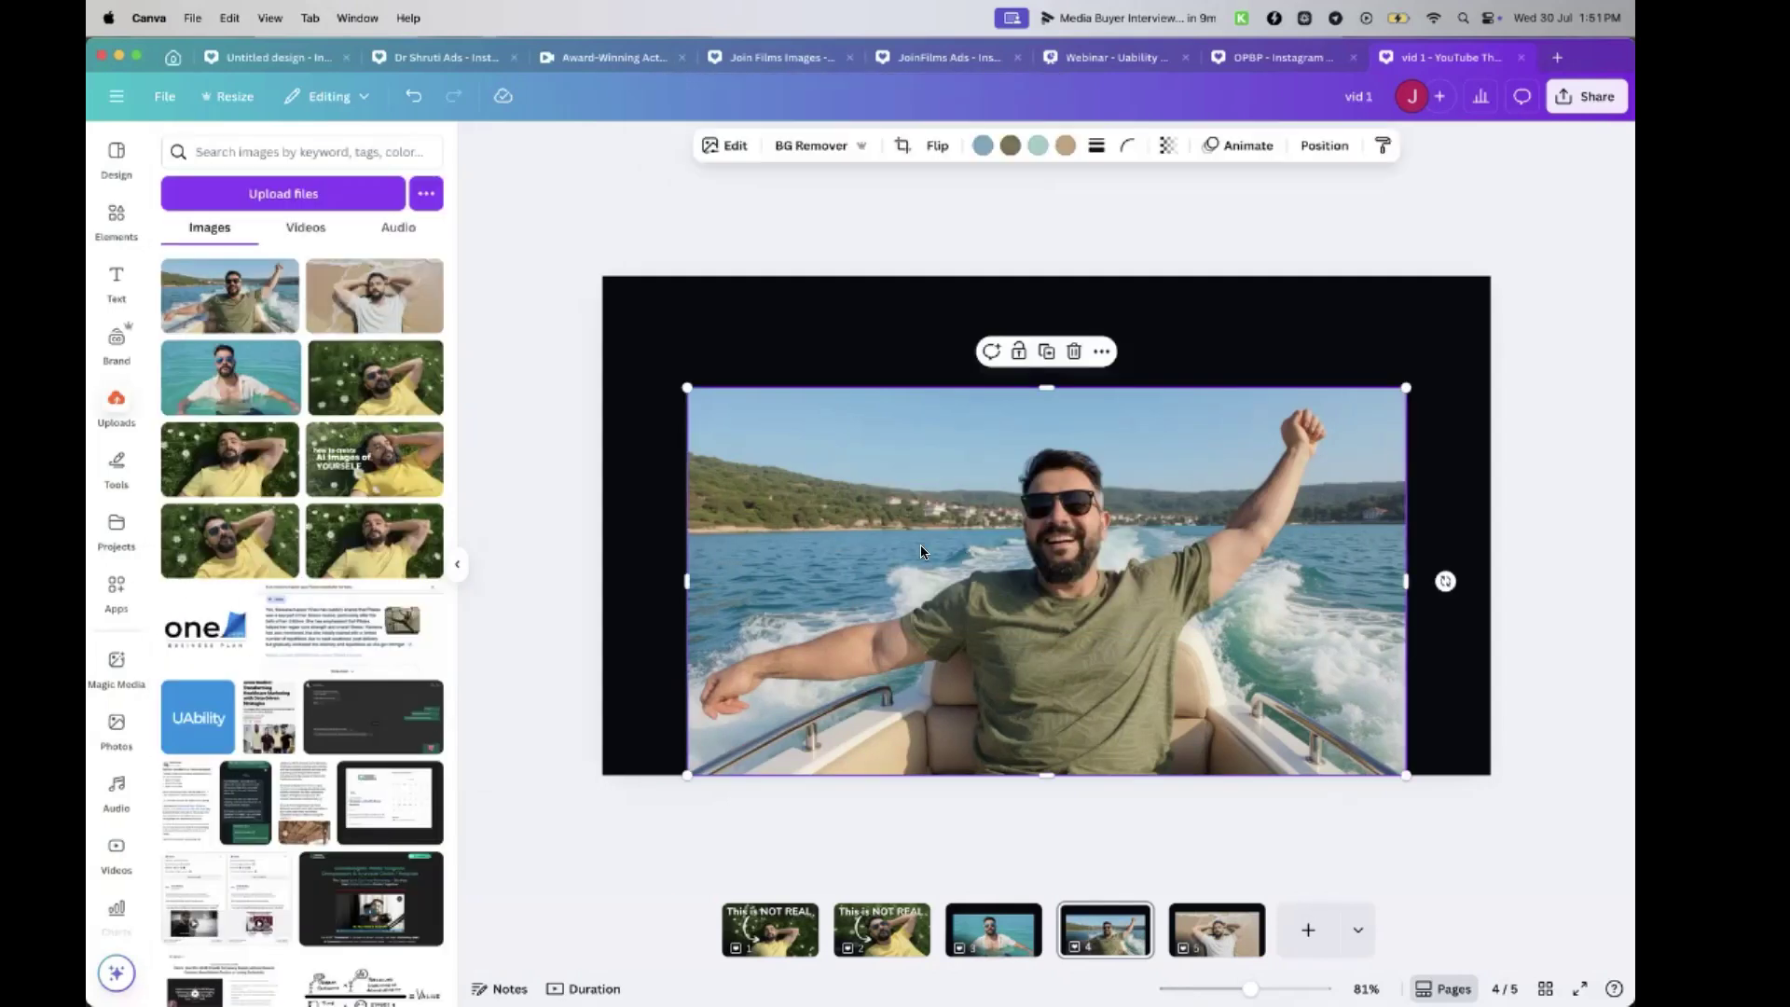
Upscale the boat photo and replace the original with the upscaled version
left_click(725, 146)
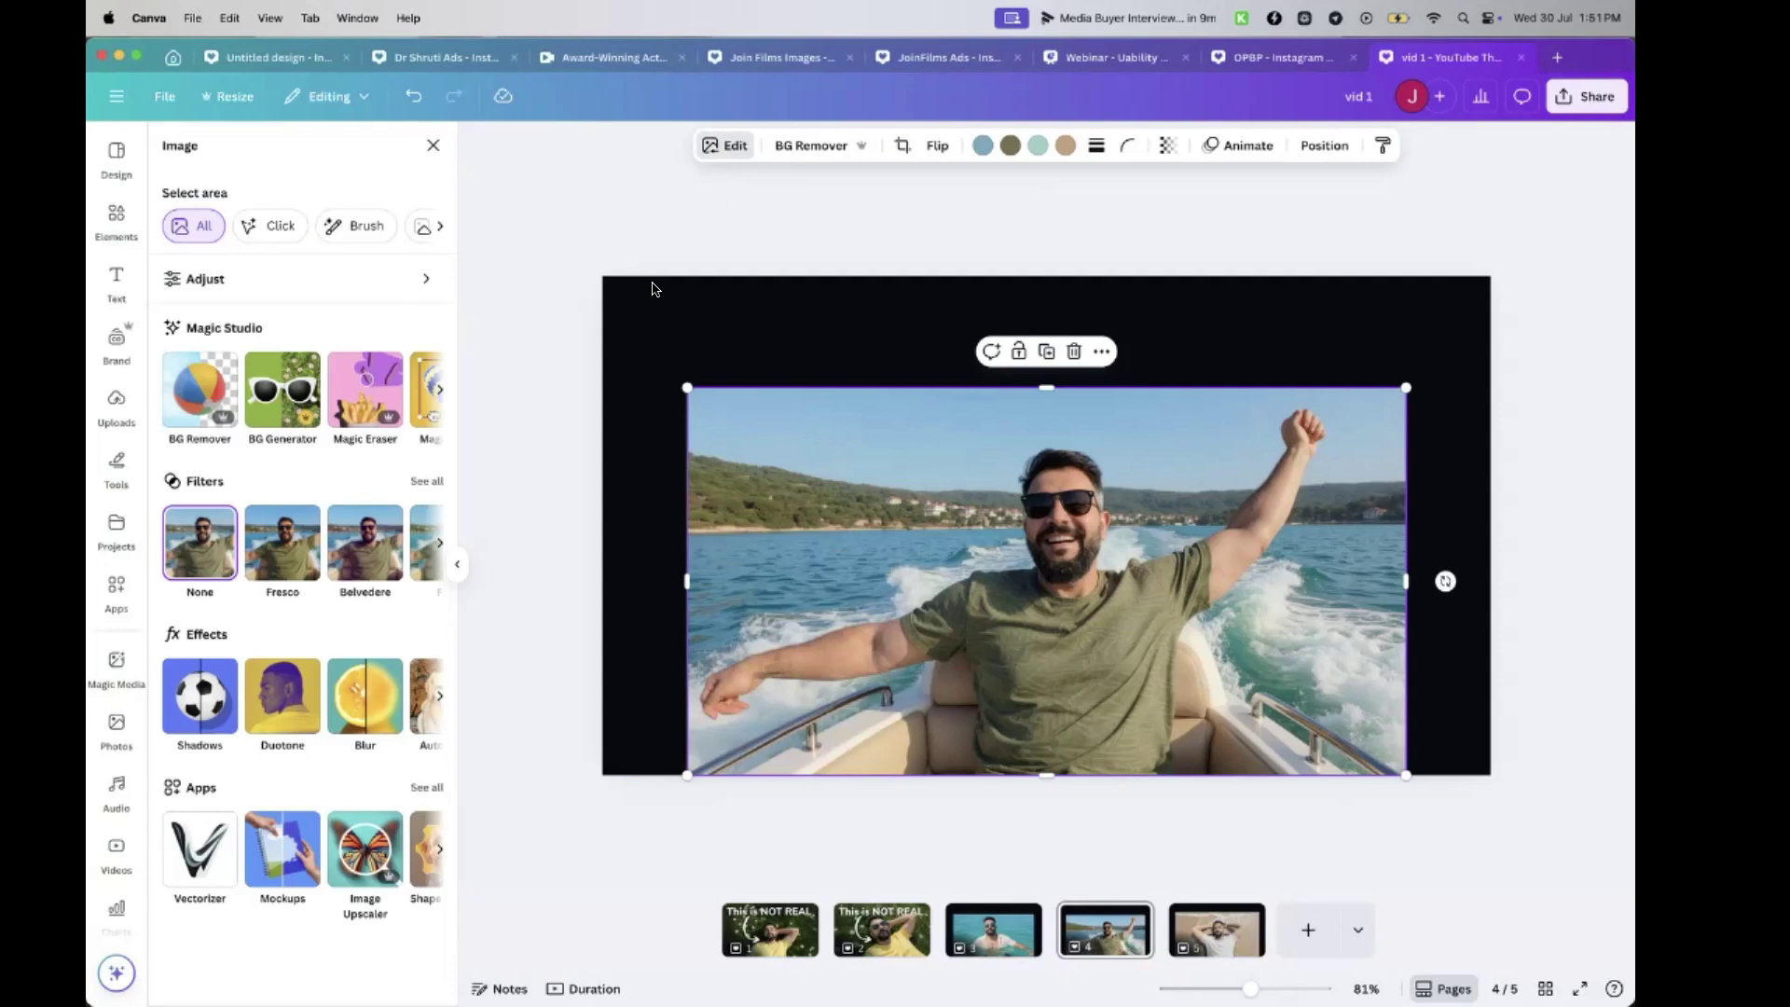
left_click(355, 872)
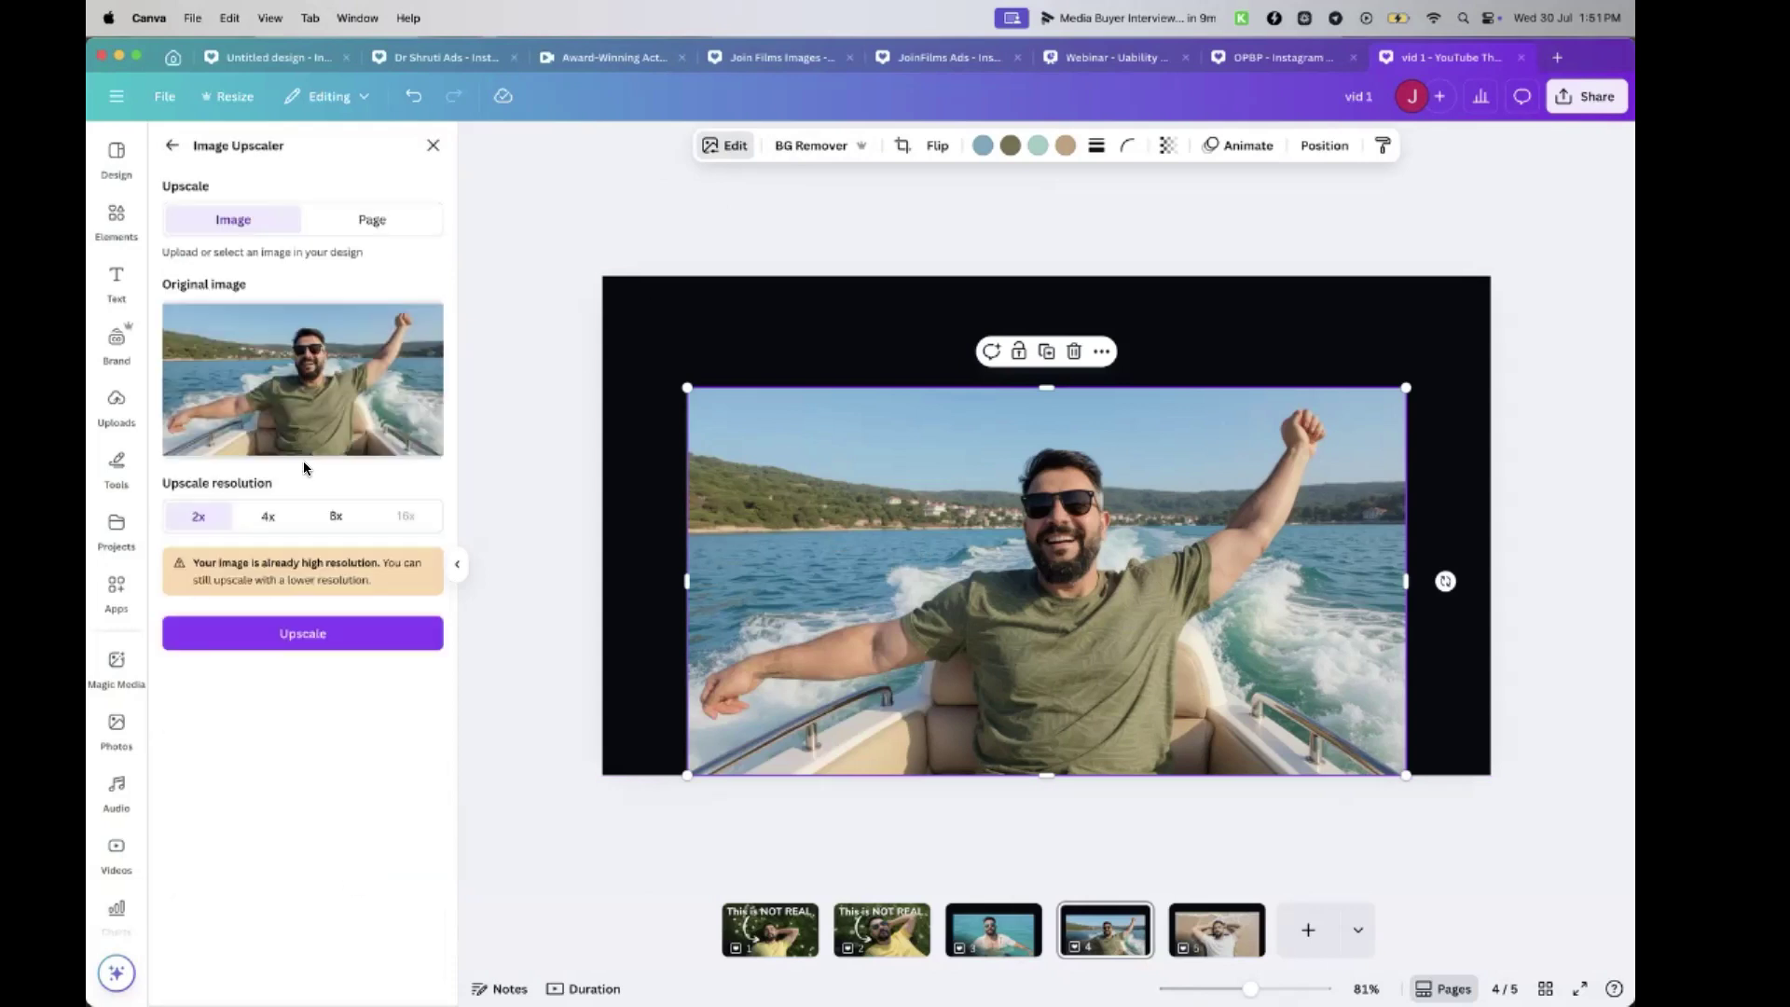
left_click(302, 633)
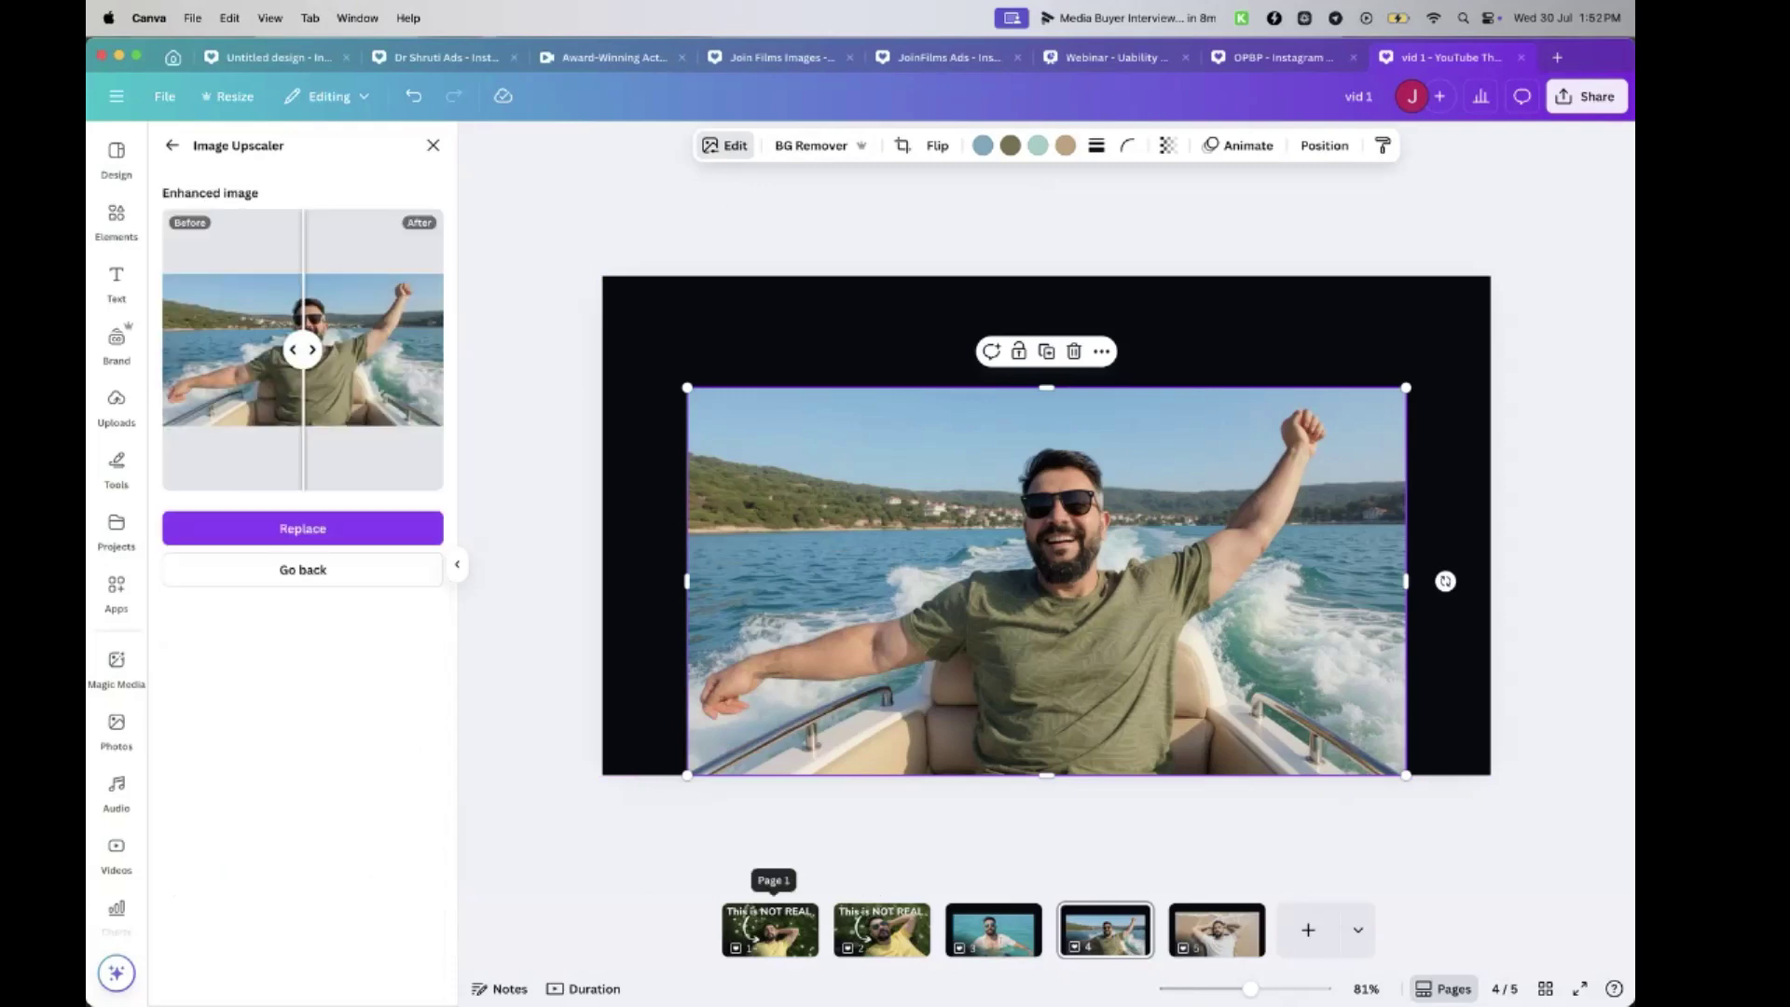
left_click(378, 534)
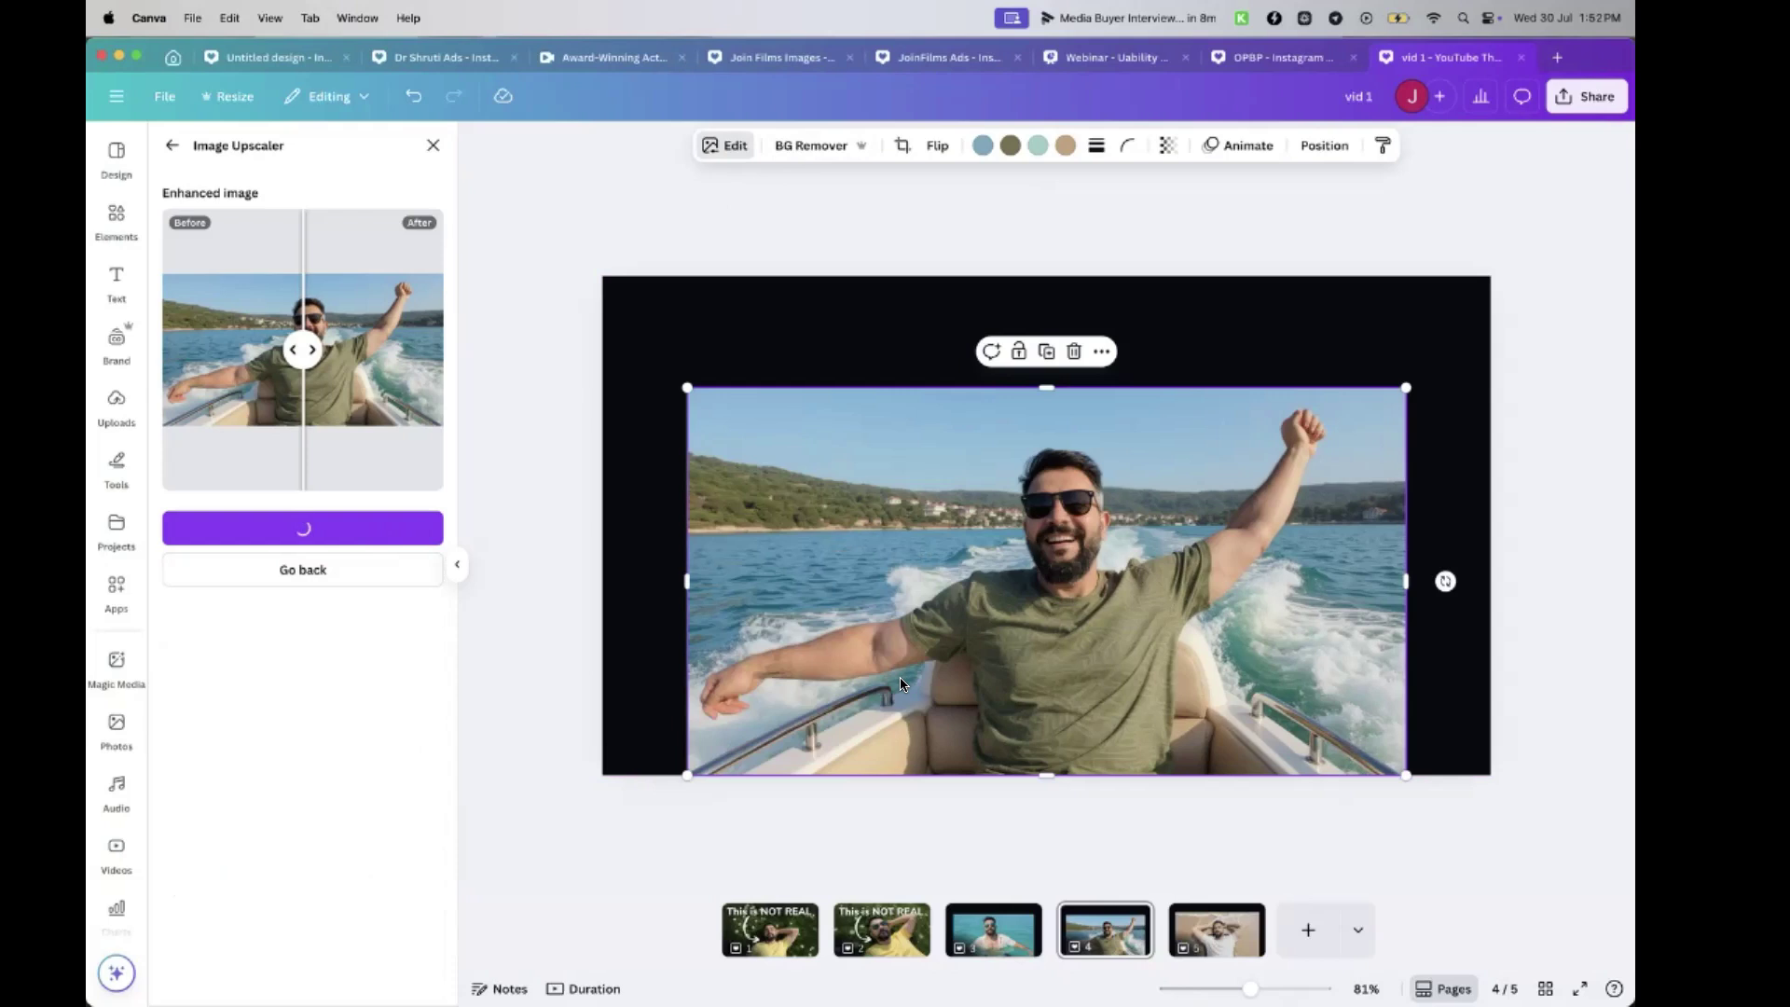
left_click(432, 145)
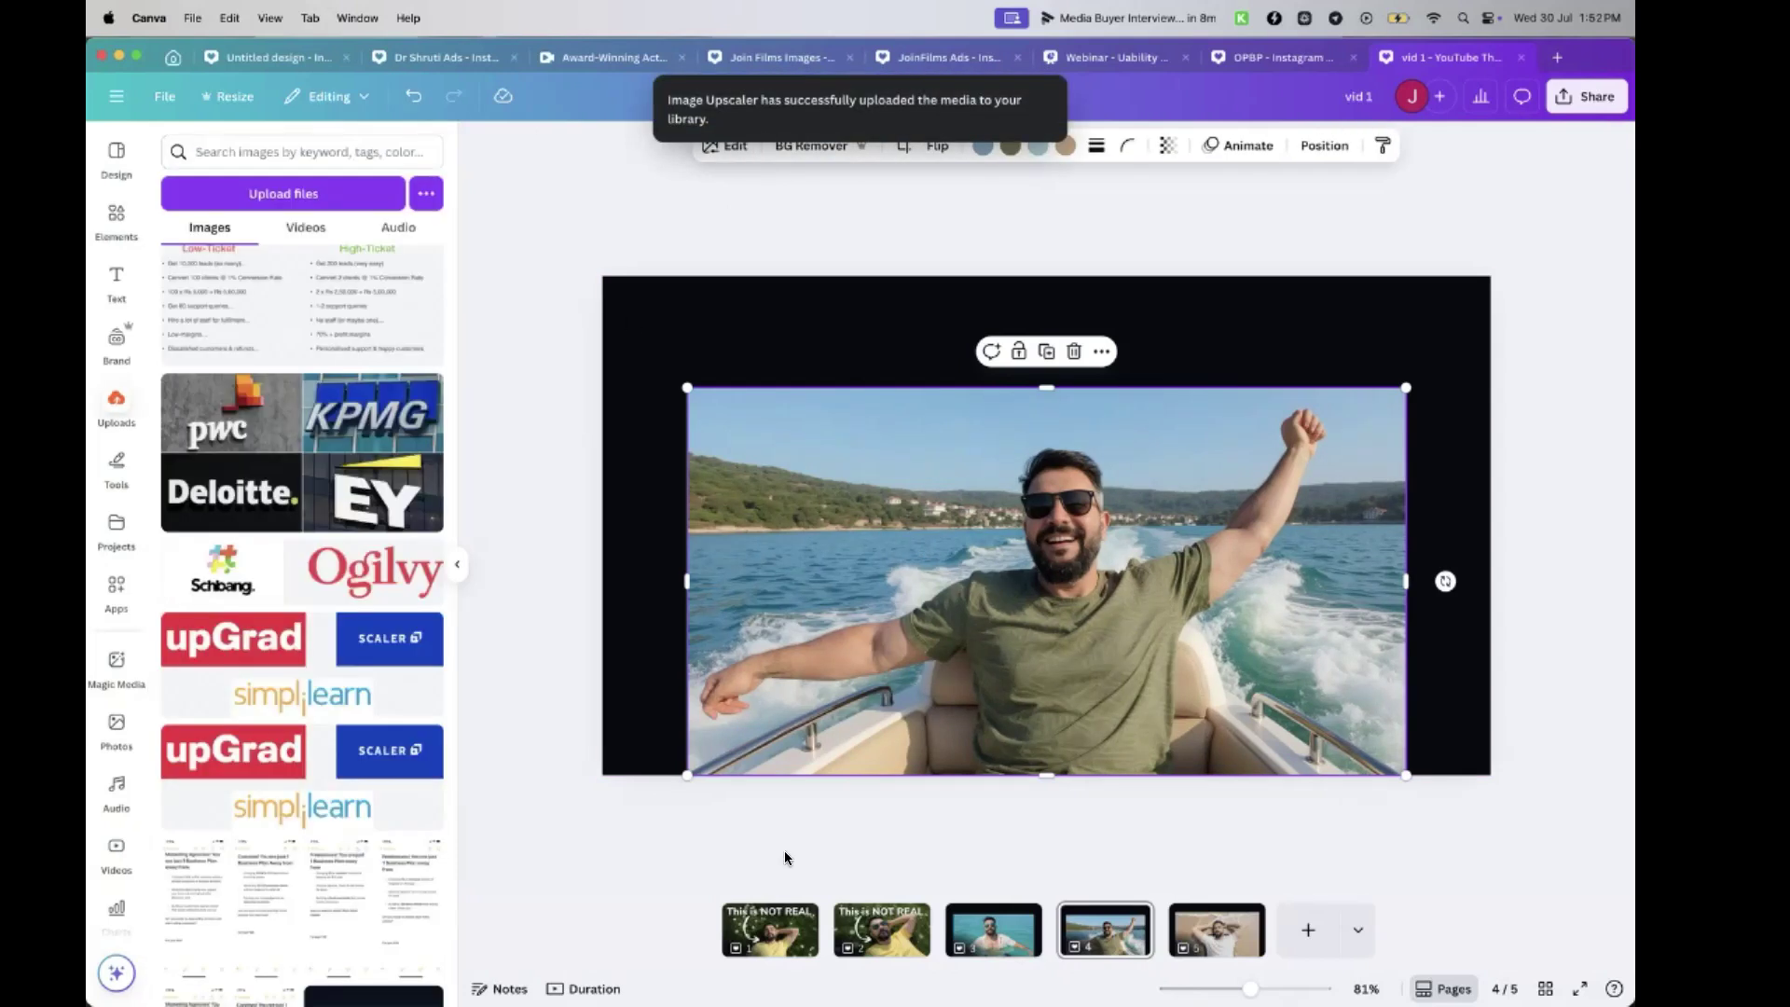
scroll(611, 791, "up", 3)
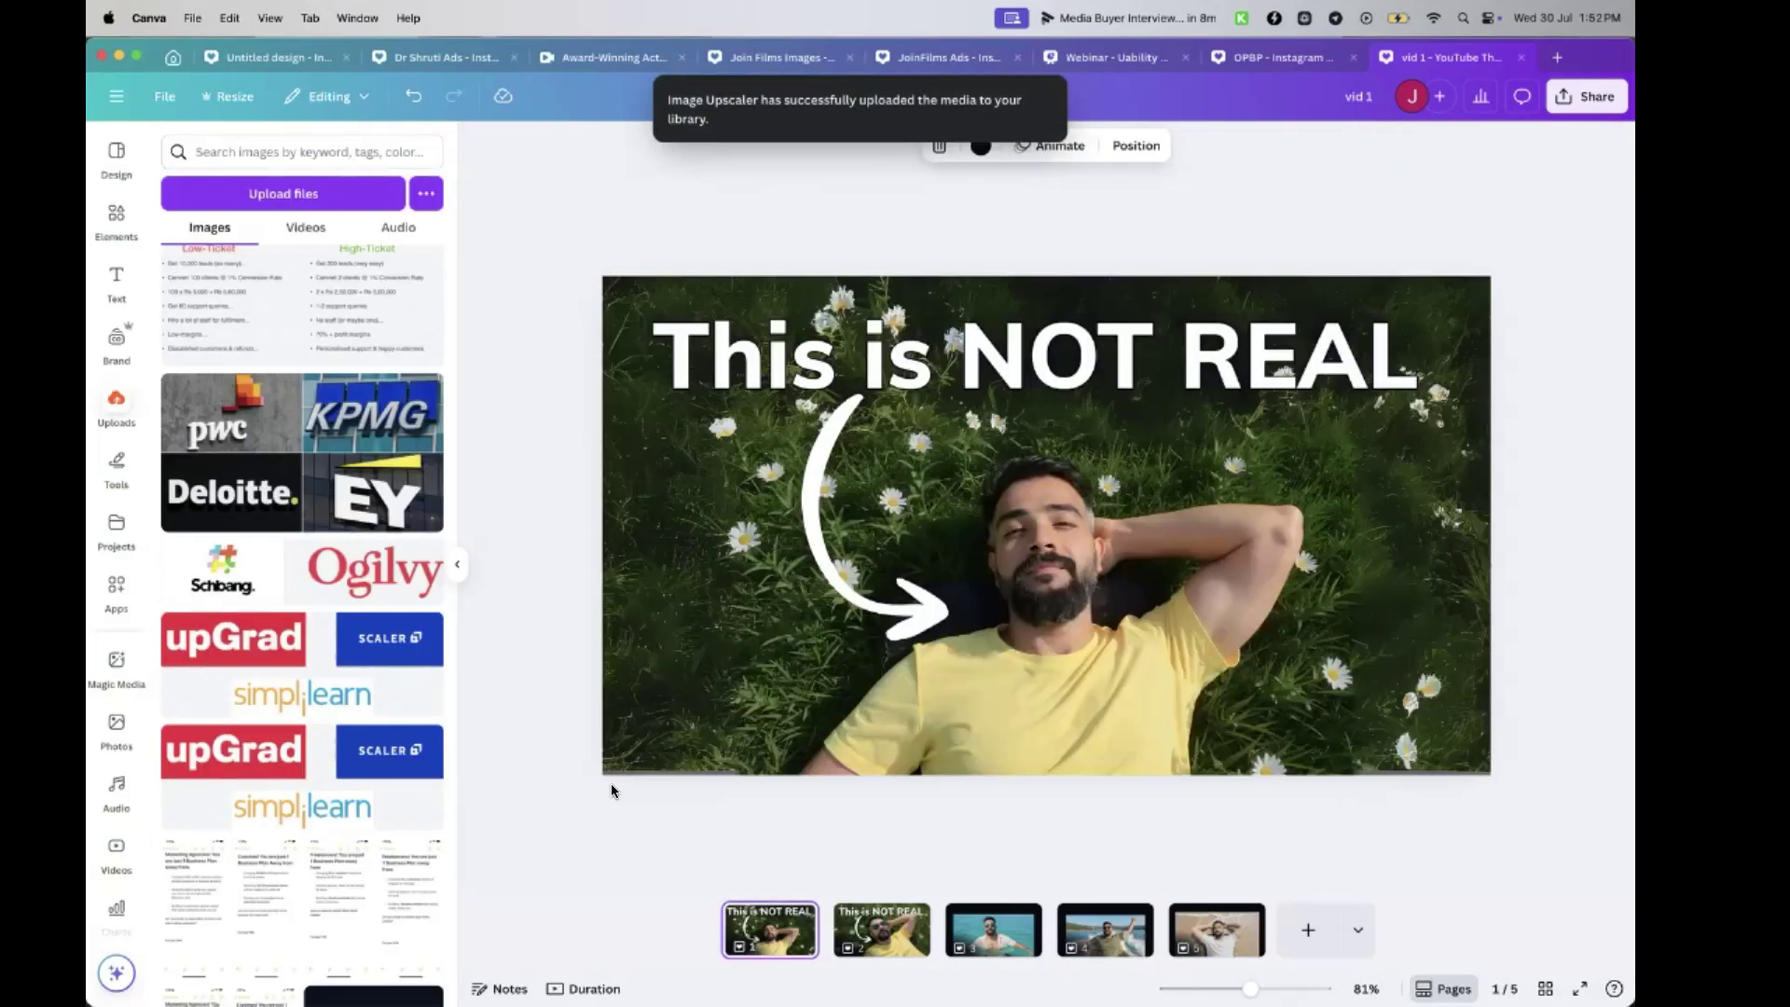
Delete the duplicate 'This is NOT REAL' page 2 and select the water photo
left_click(457, 564)
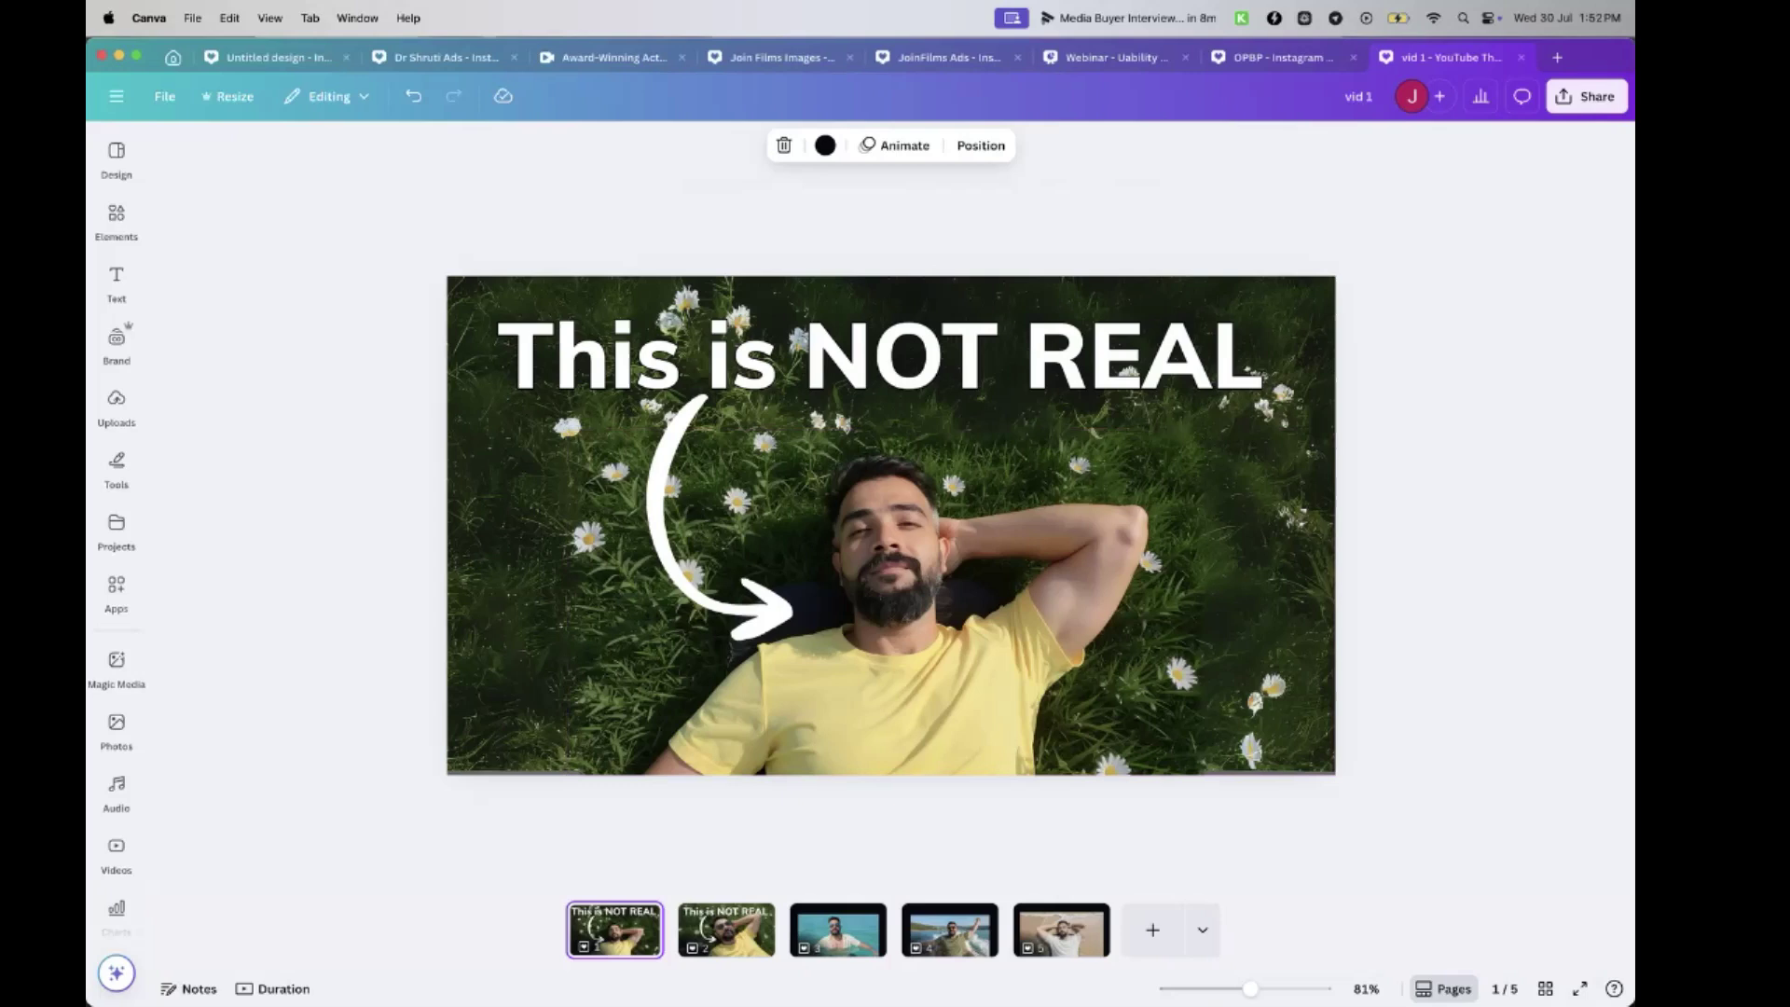
left_click(727, 930)
left_click(614, 930)
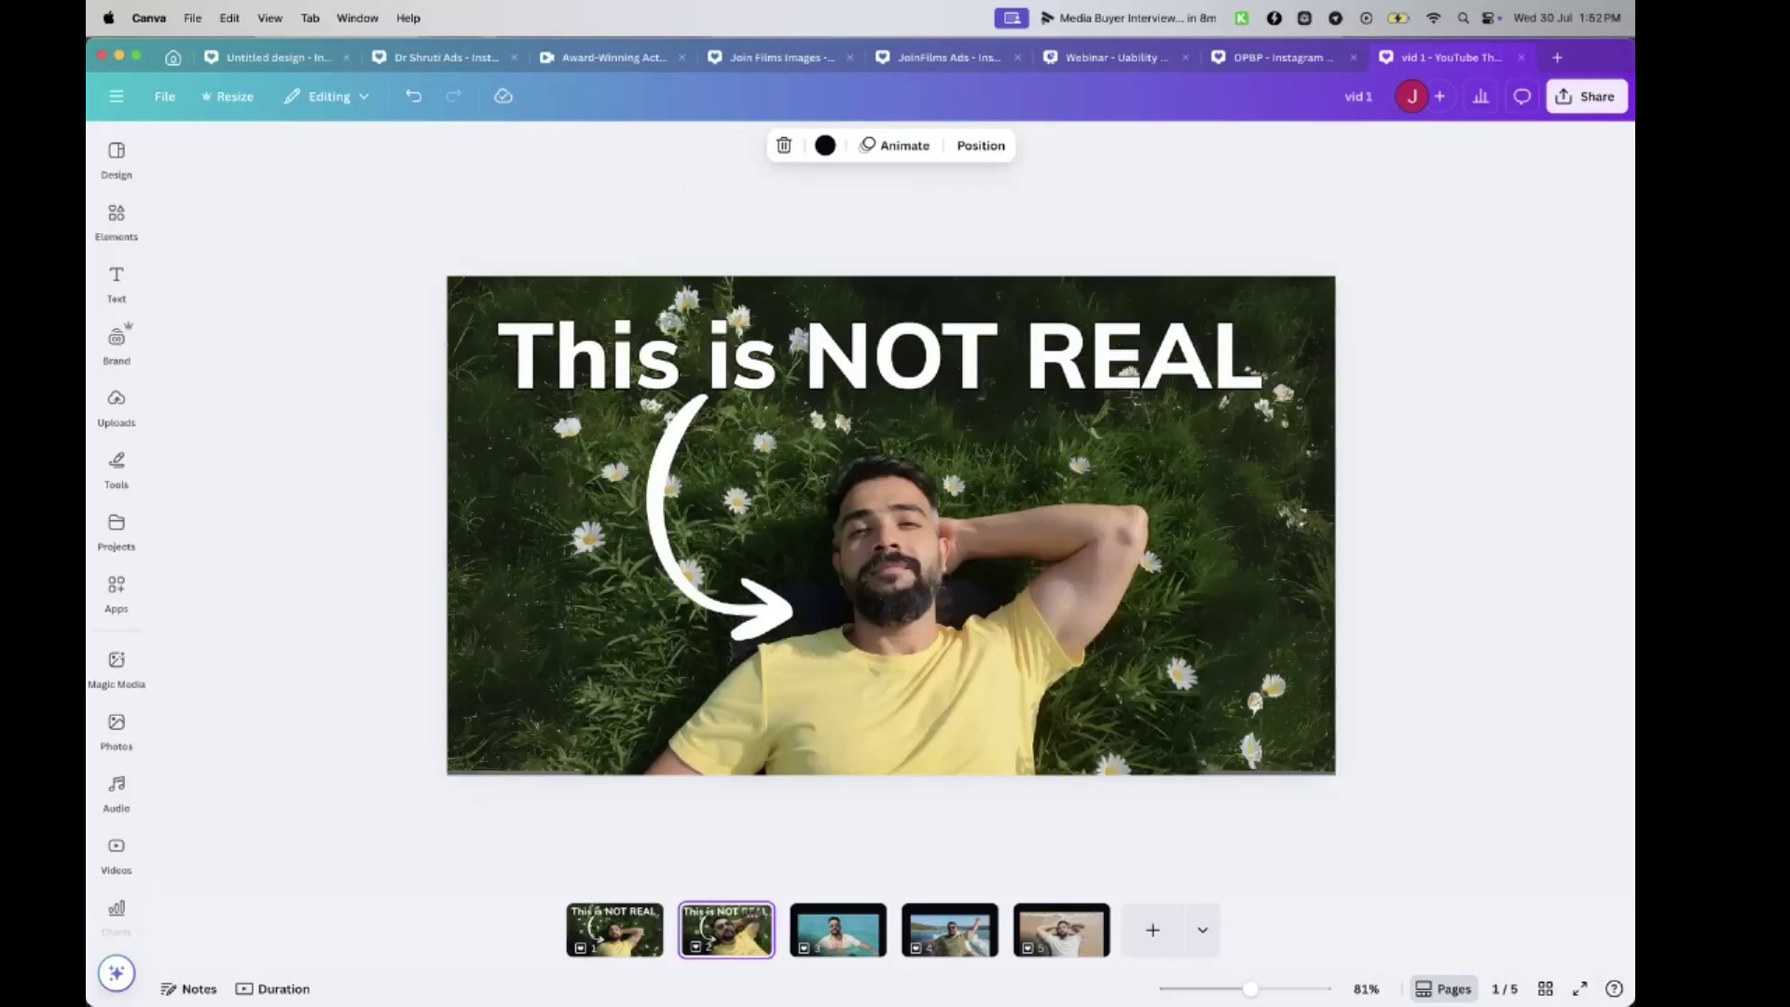
key("BackSpace")
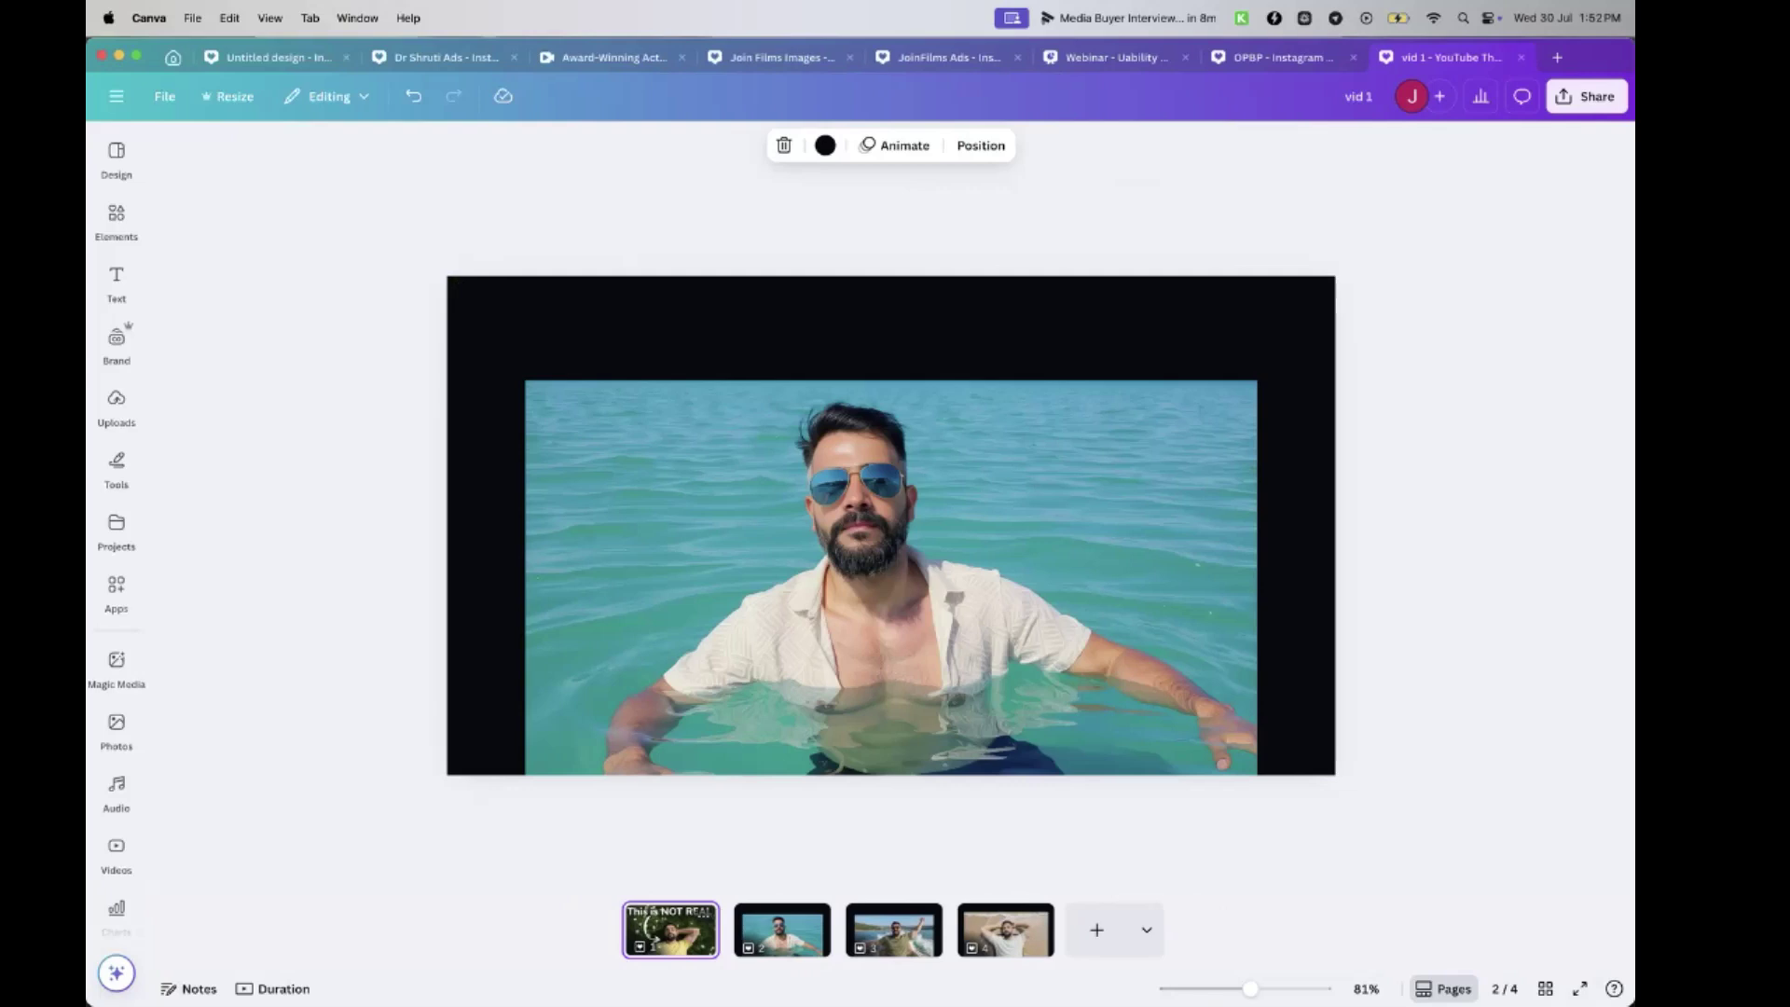
left_click(782, 927)
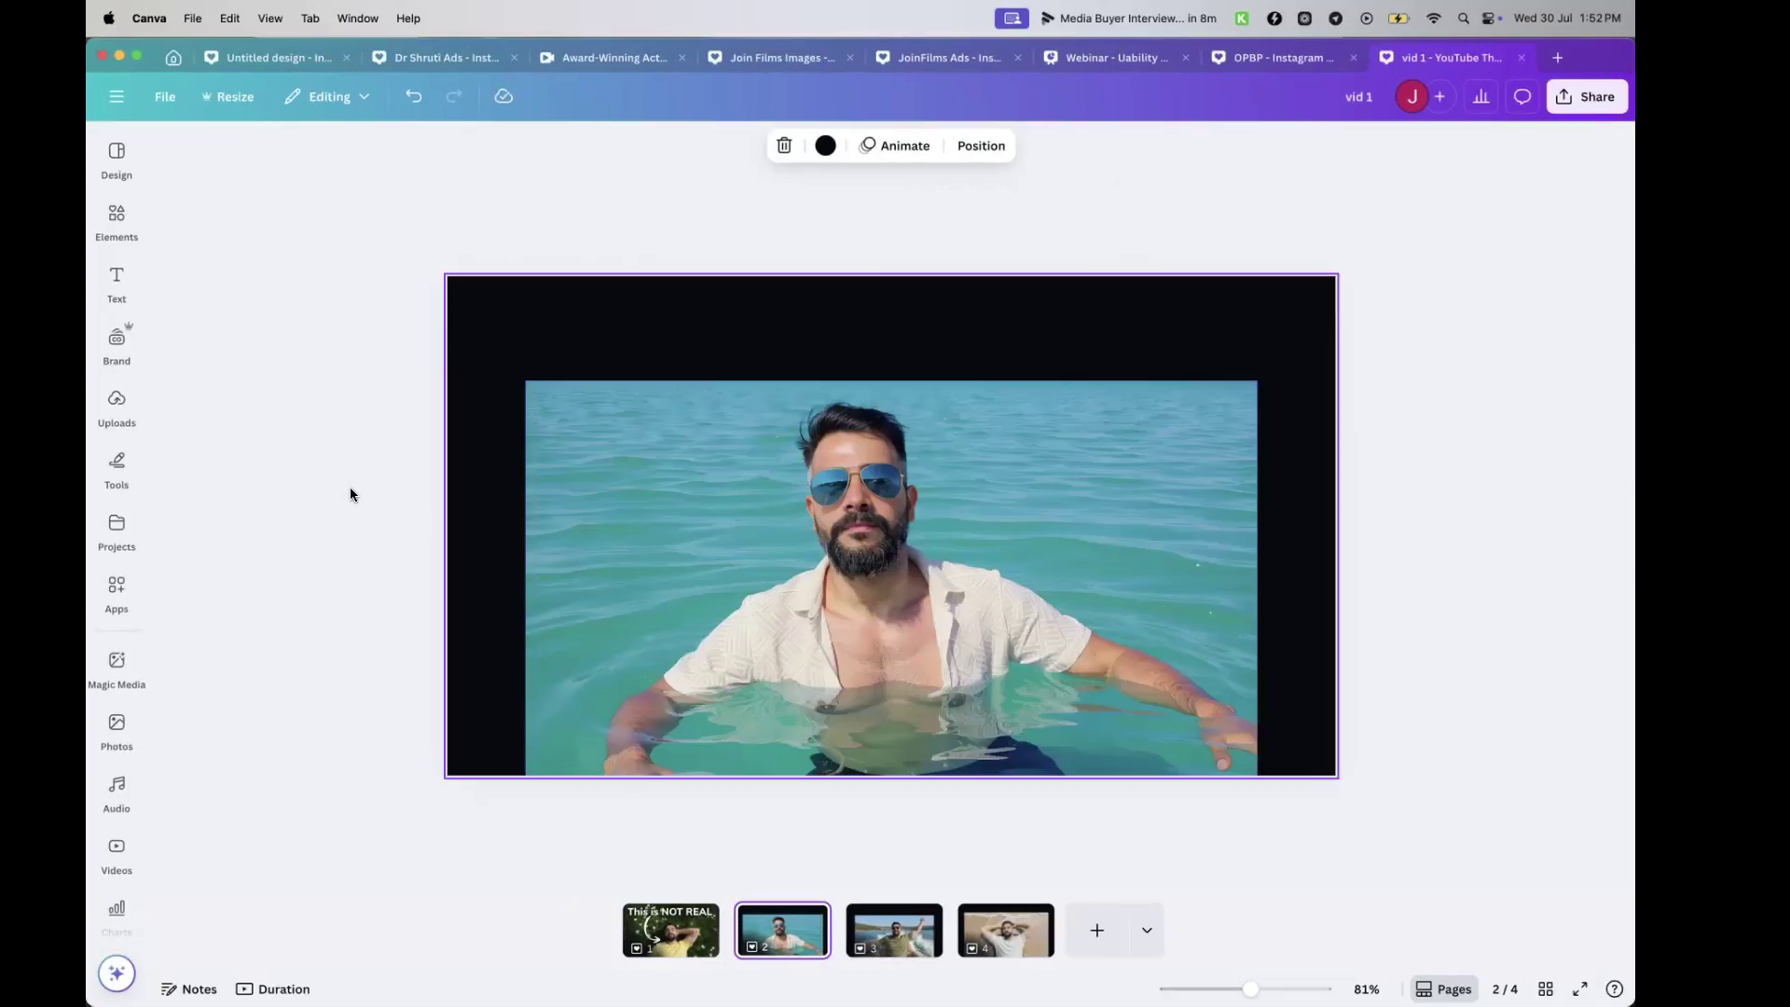
left_click(798, 457)
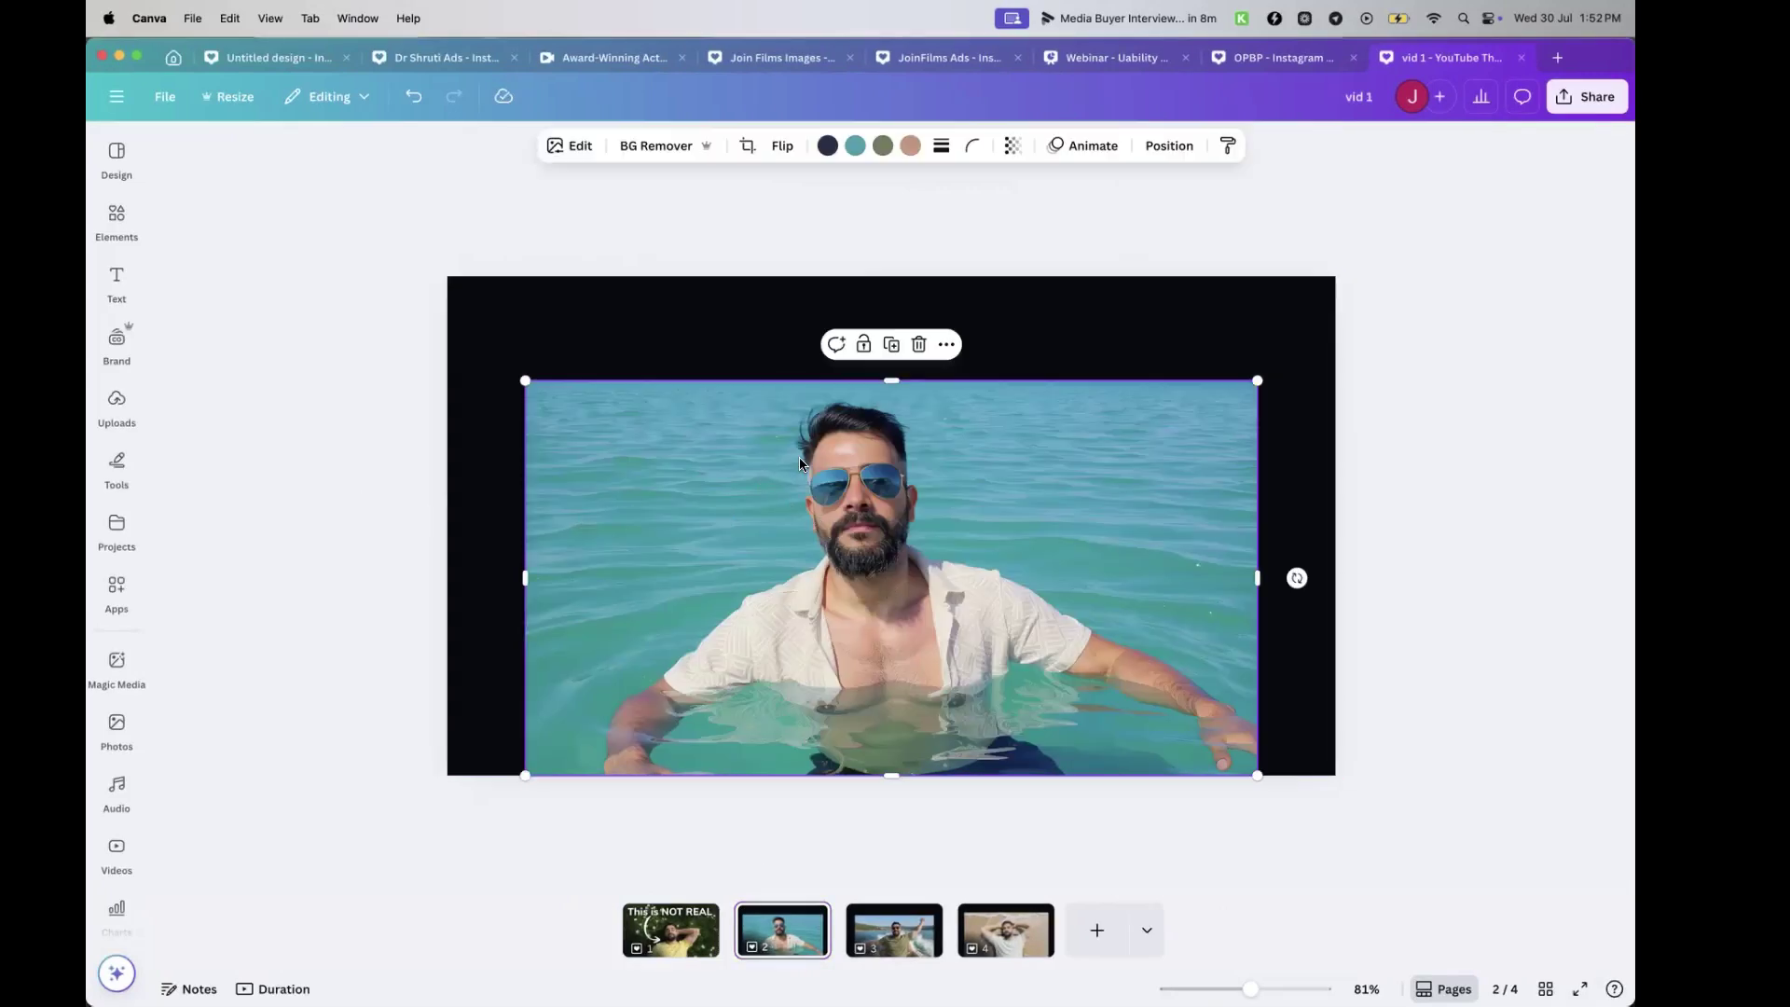
Magic Expand the page 2 water photo to Whole Page, keeping the first result
left_click(571, 145)
scroll(373, 424, "right", 5)
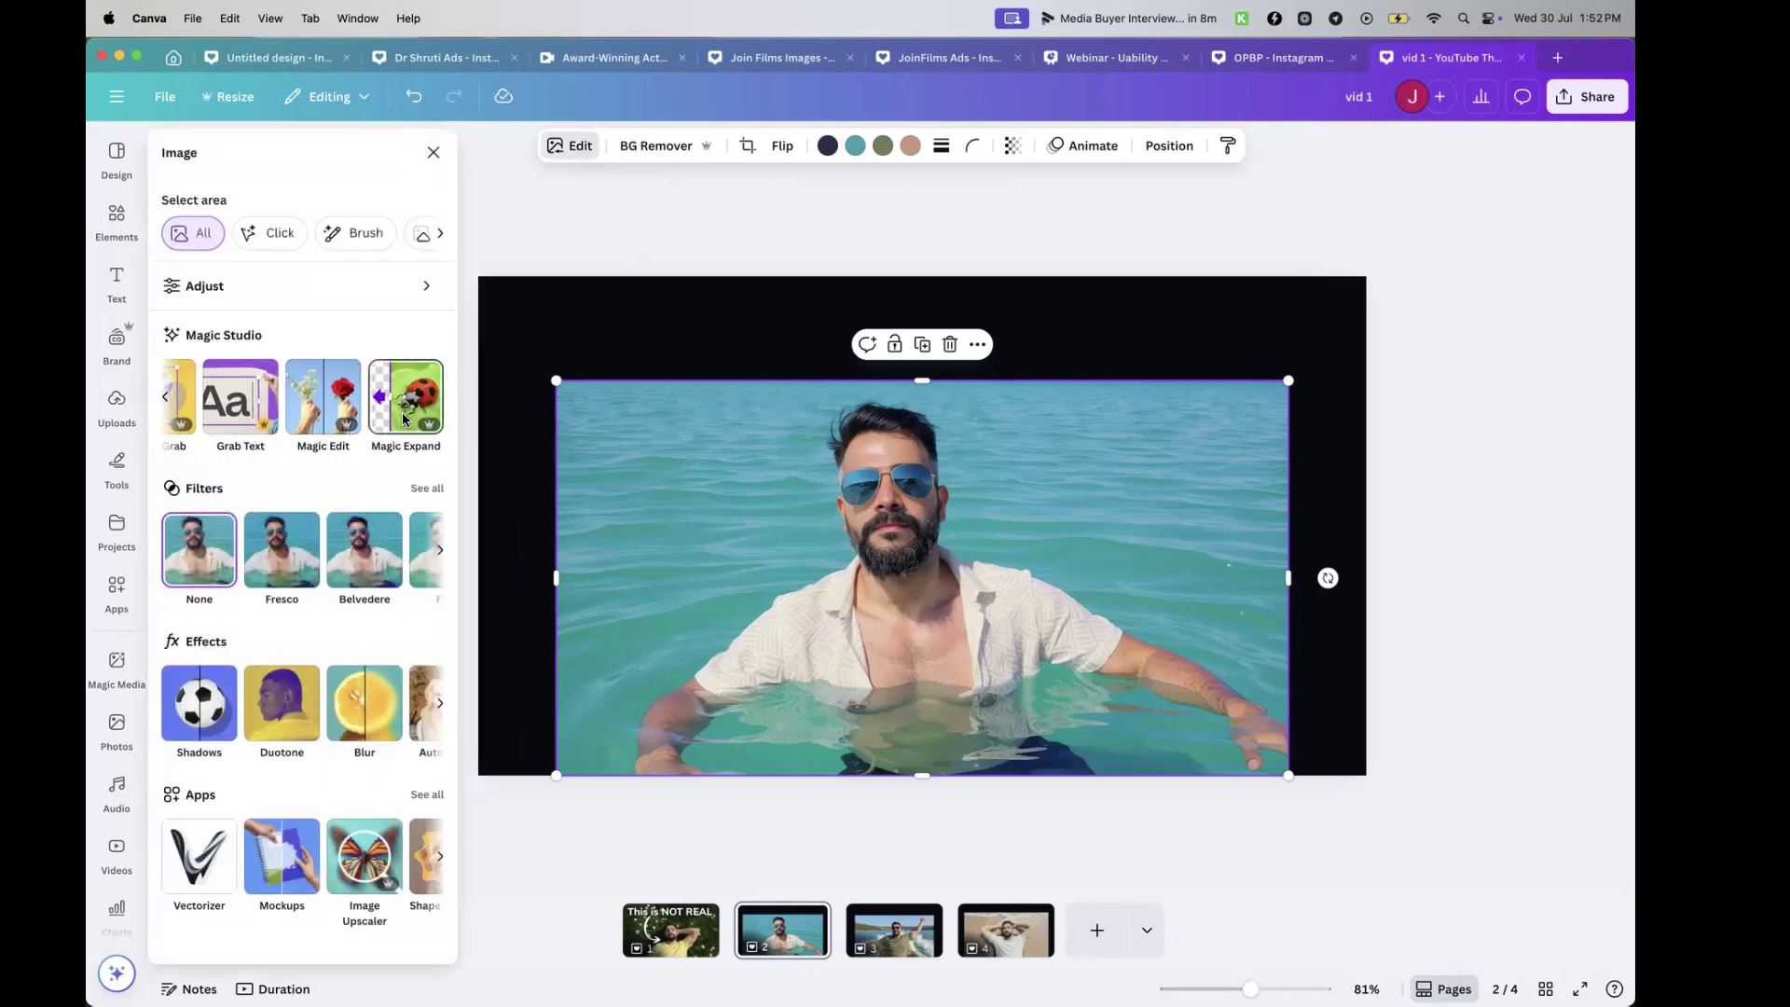
left_click(403, 419)
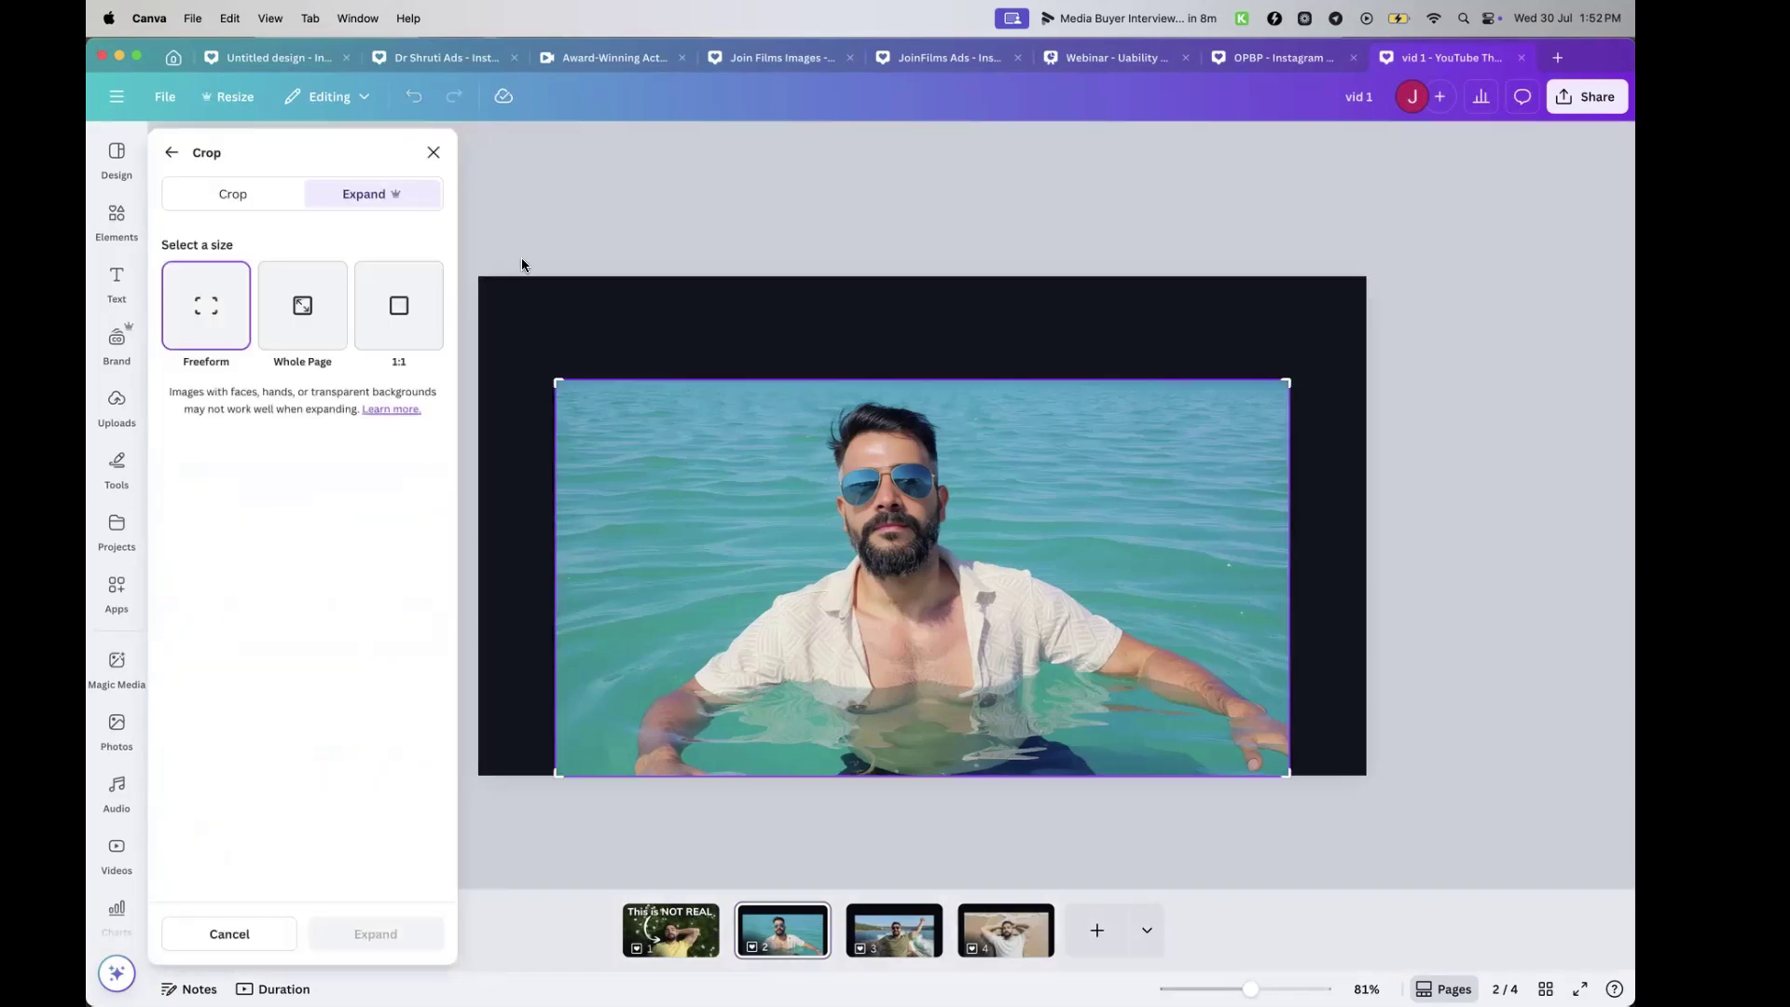
left_click(298, 305)
left_click(375, 933)
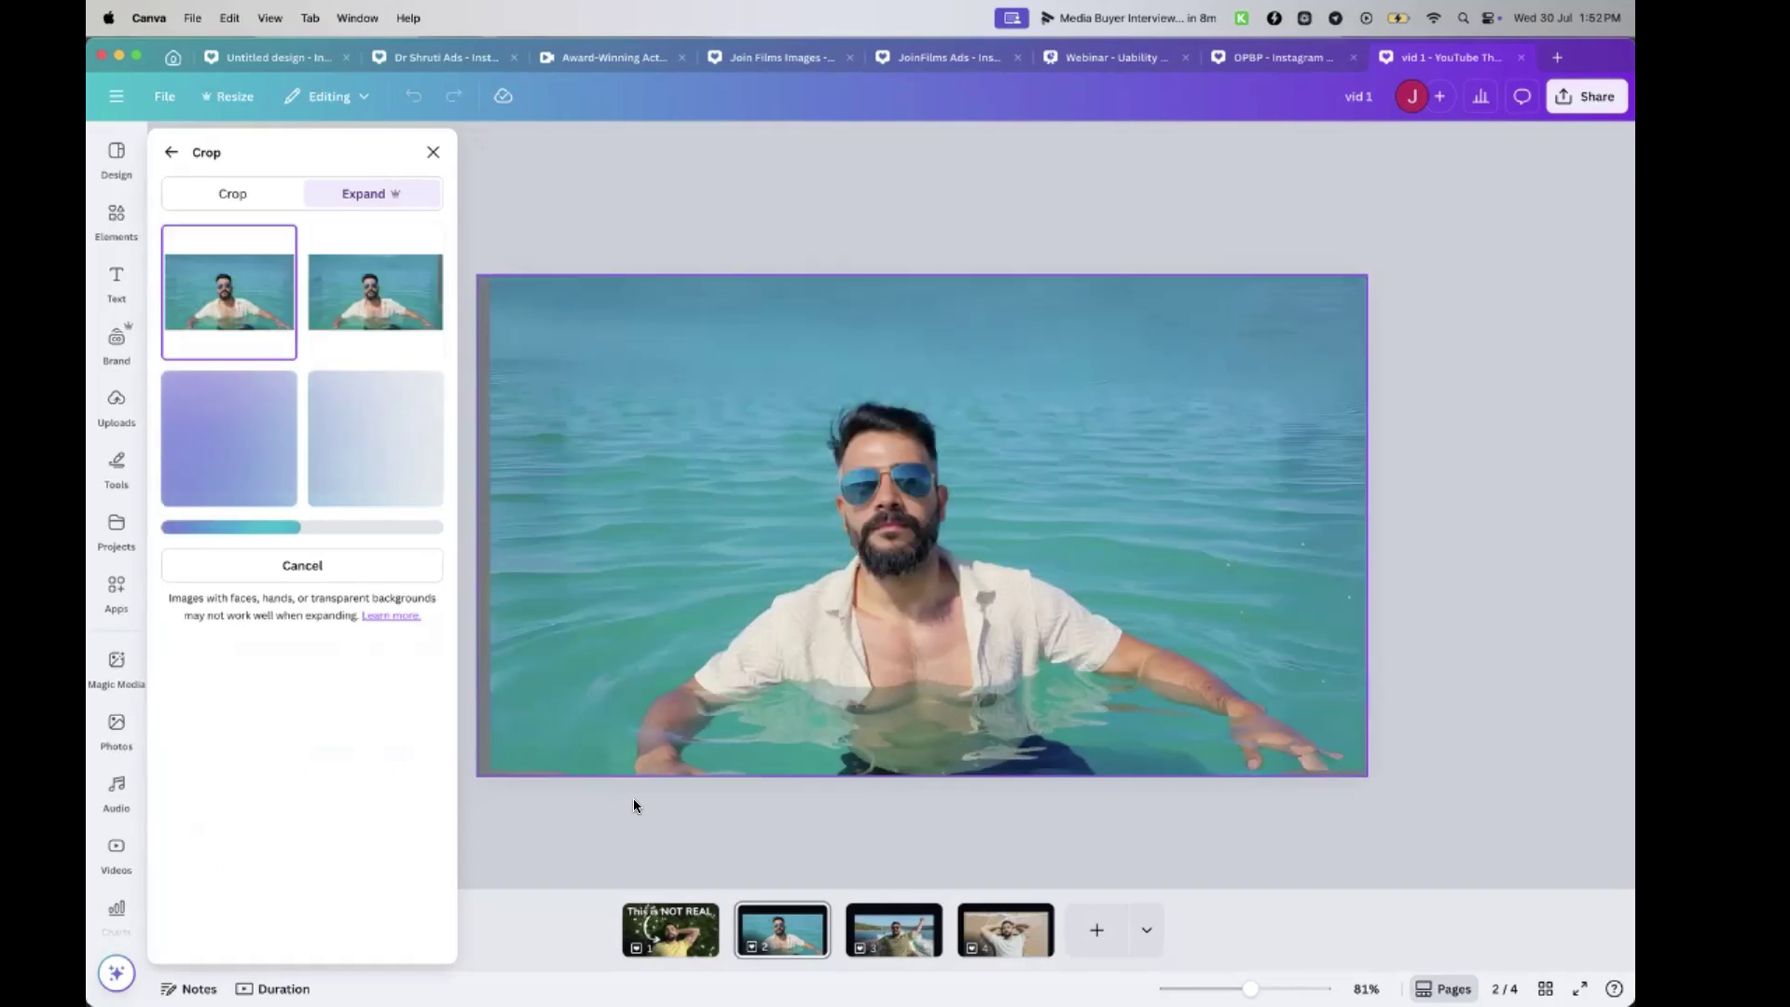
left_click(387, 277)
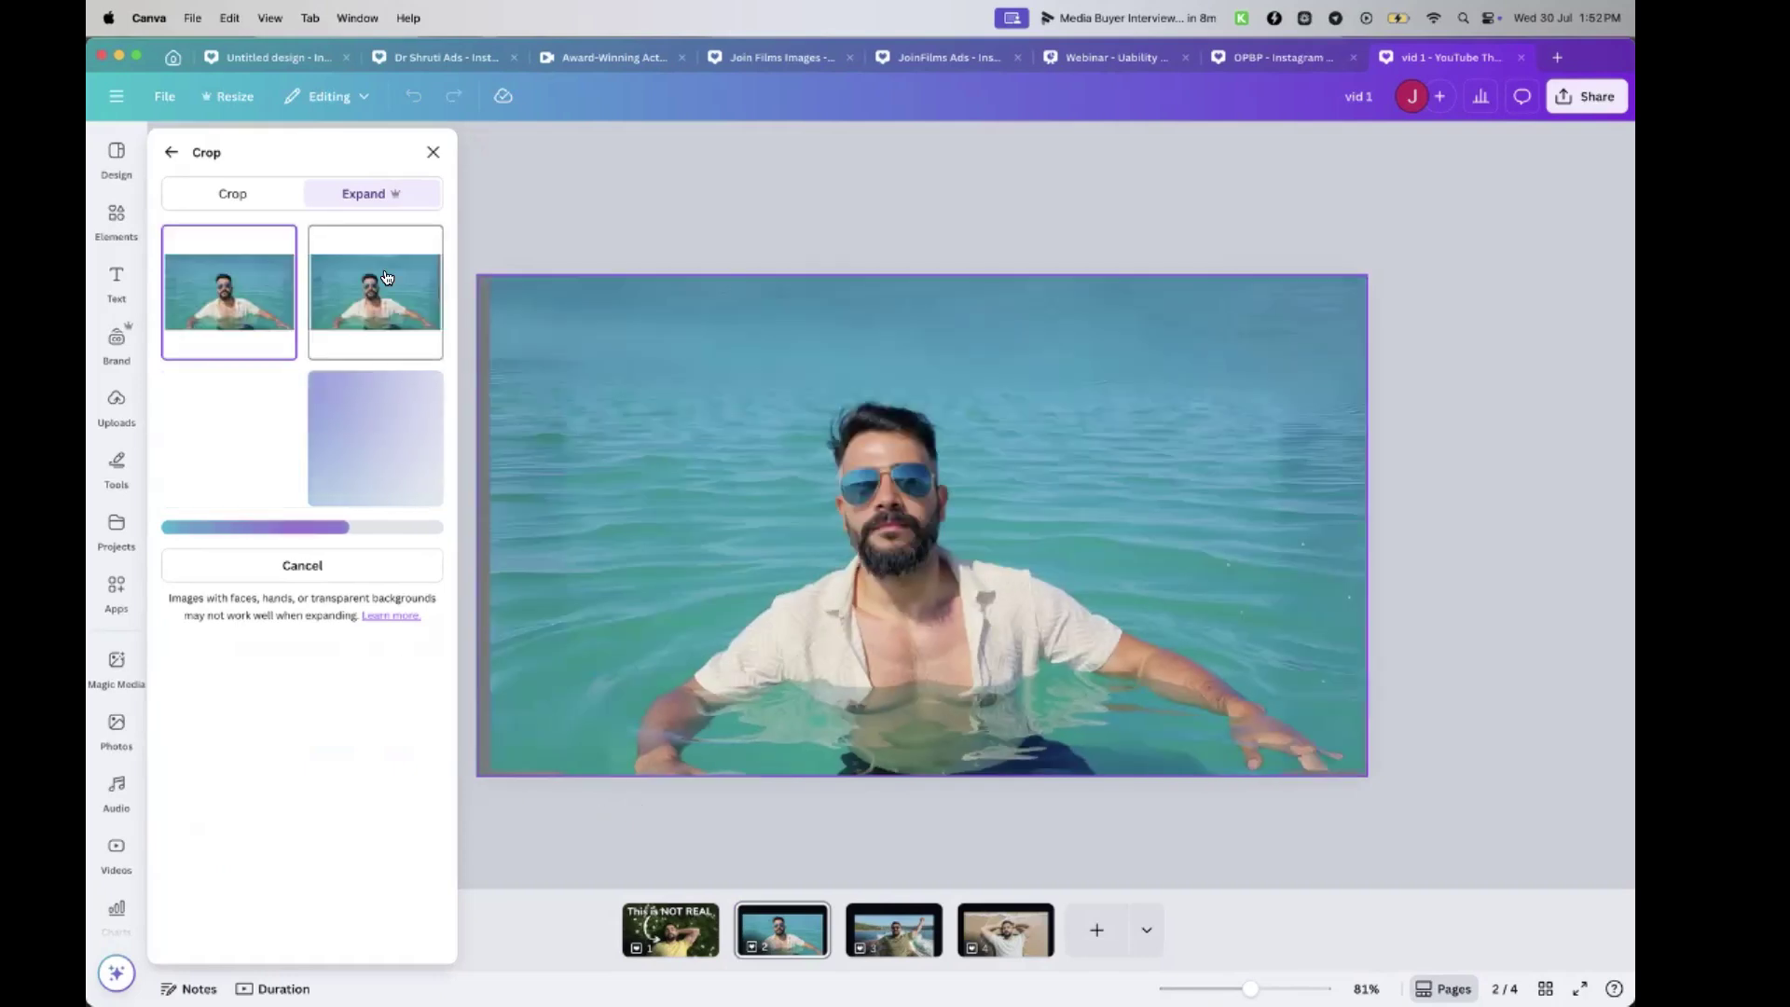
left_click(231, 436)
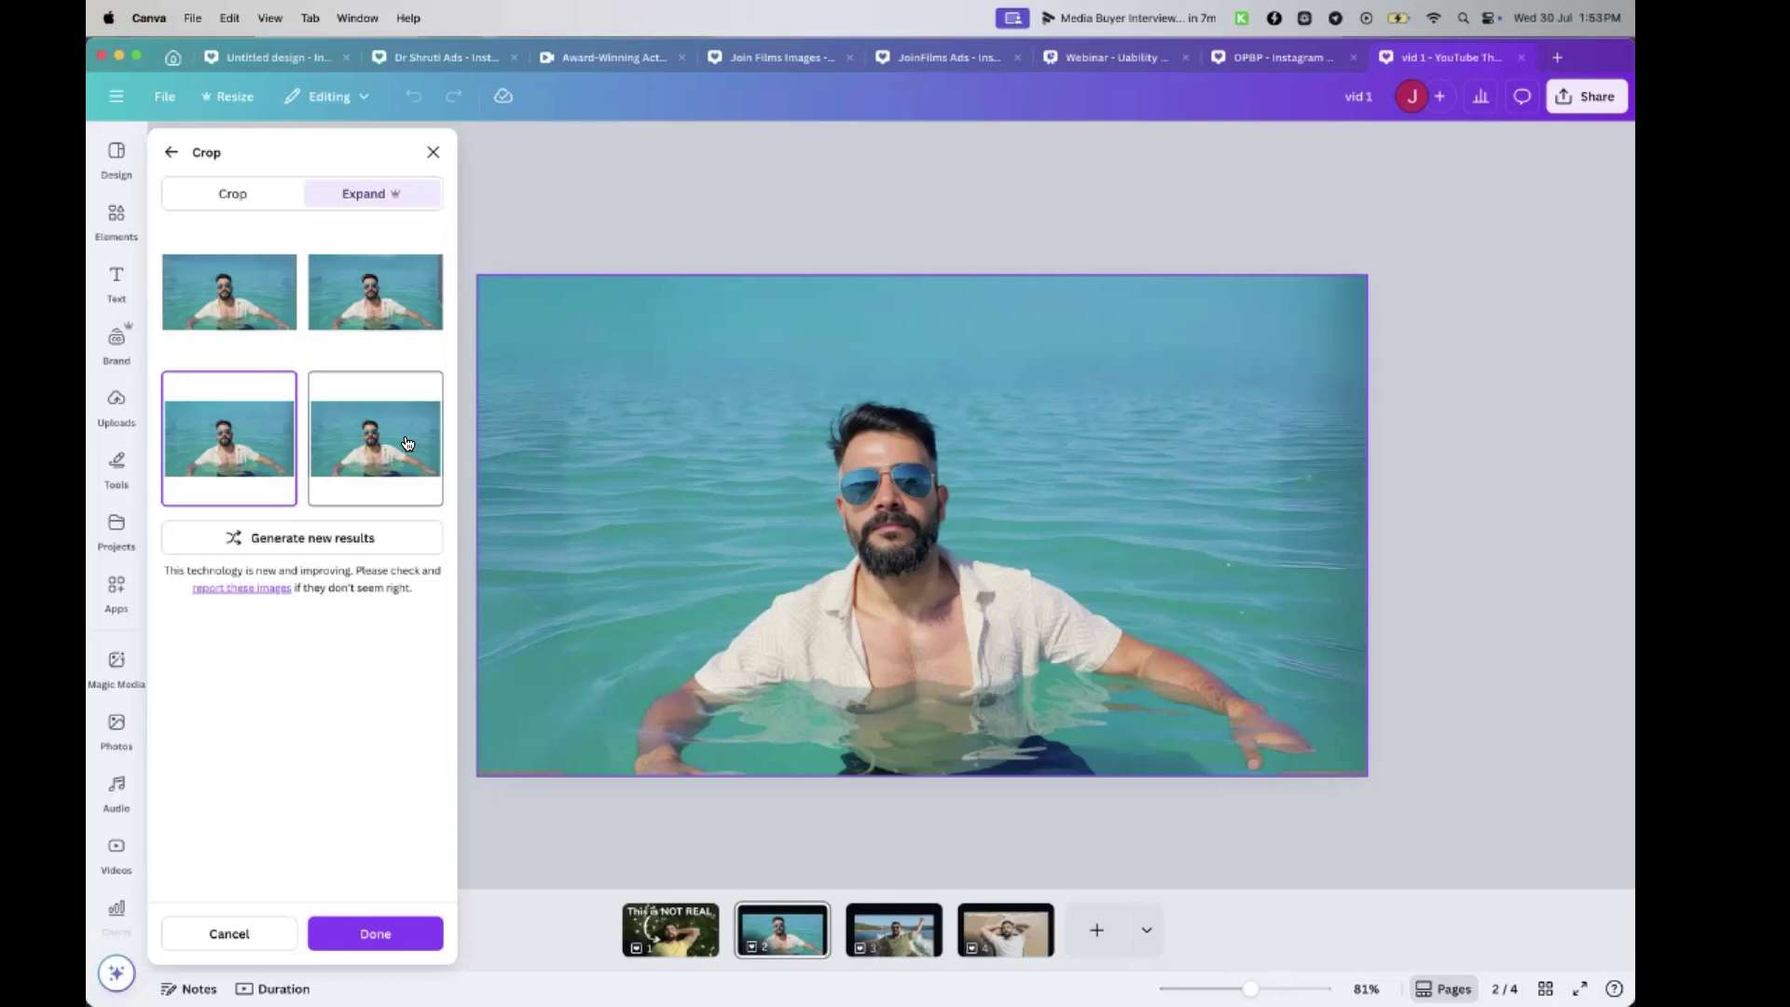
left_click(397, 315)
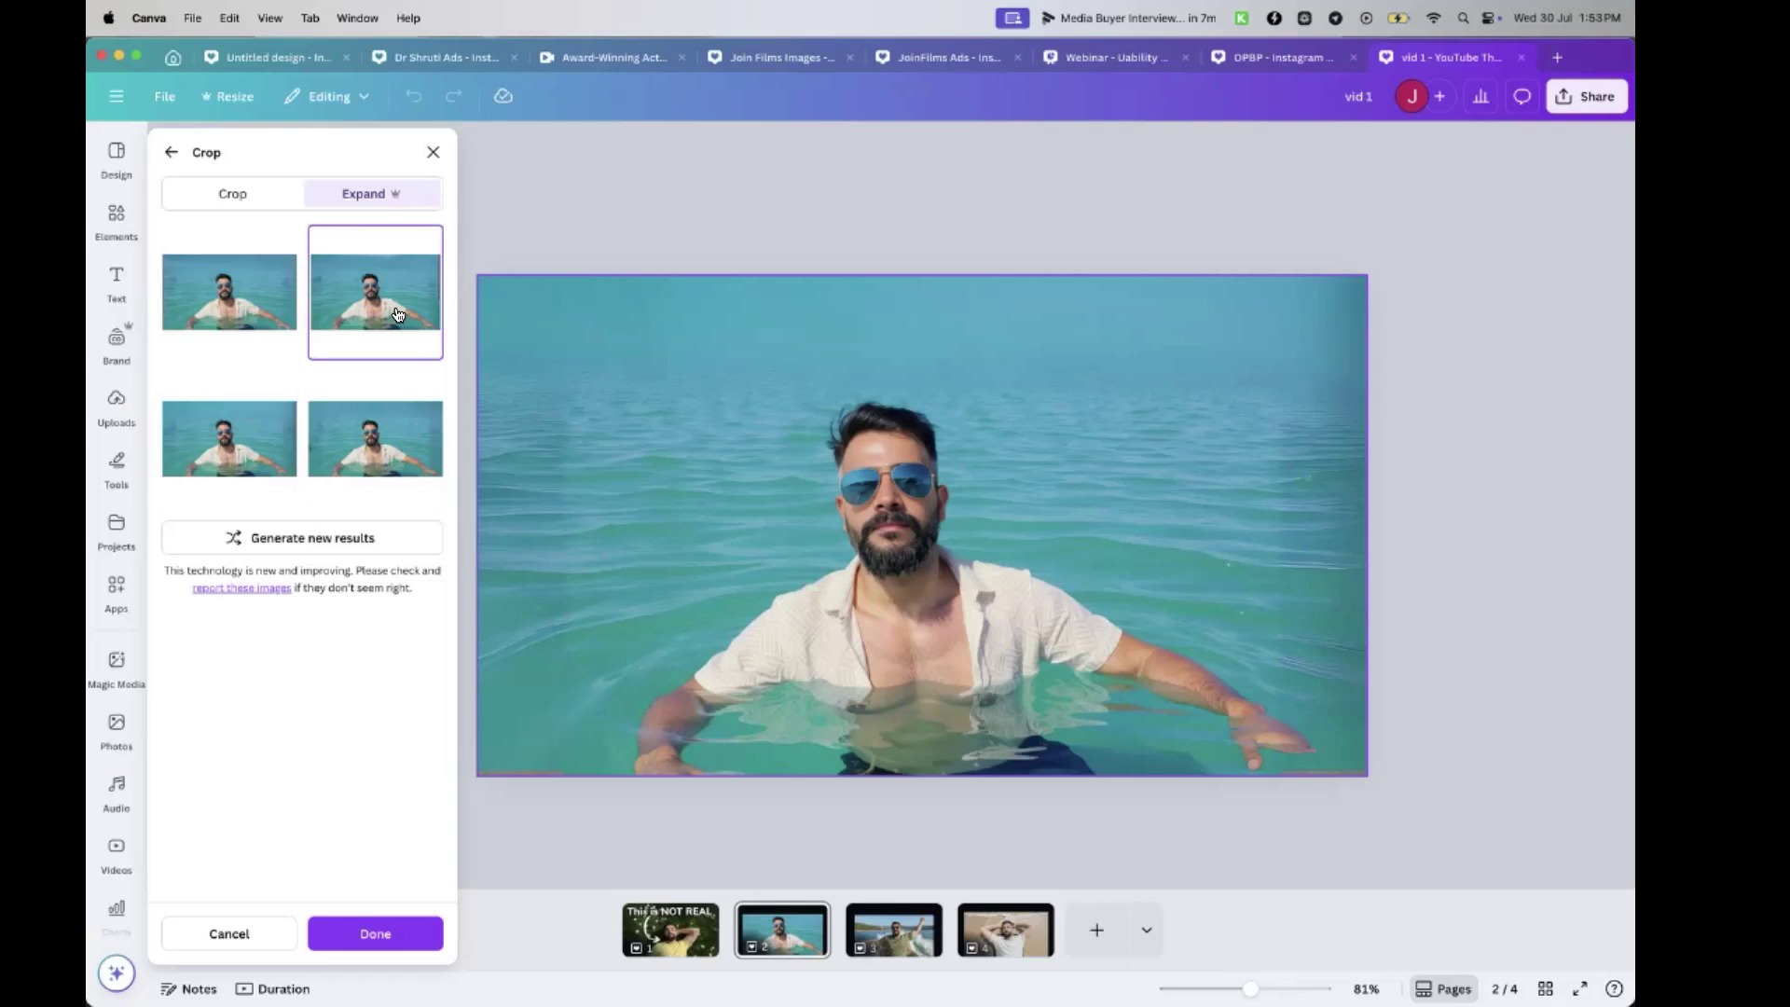
left_click(232, 315)
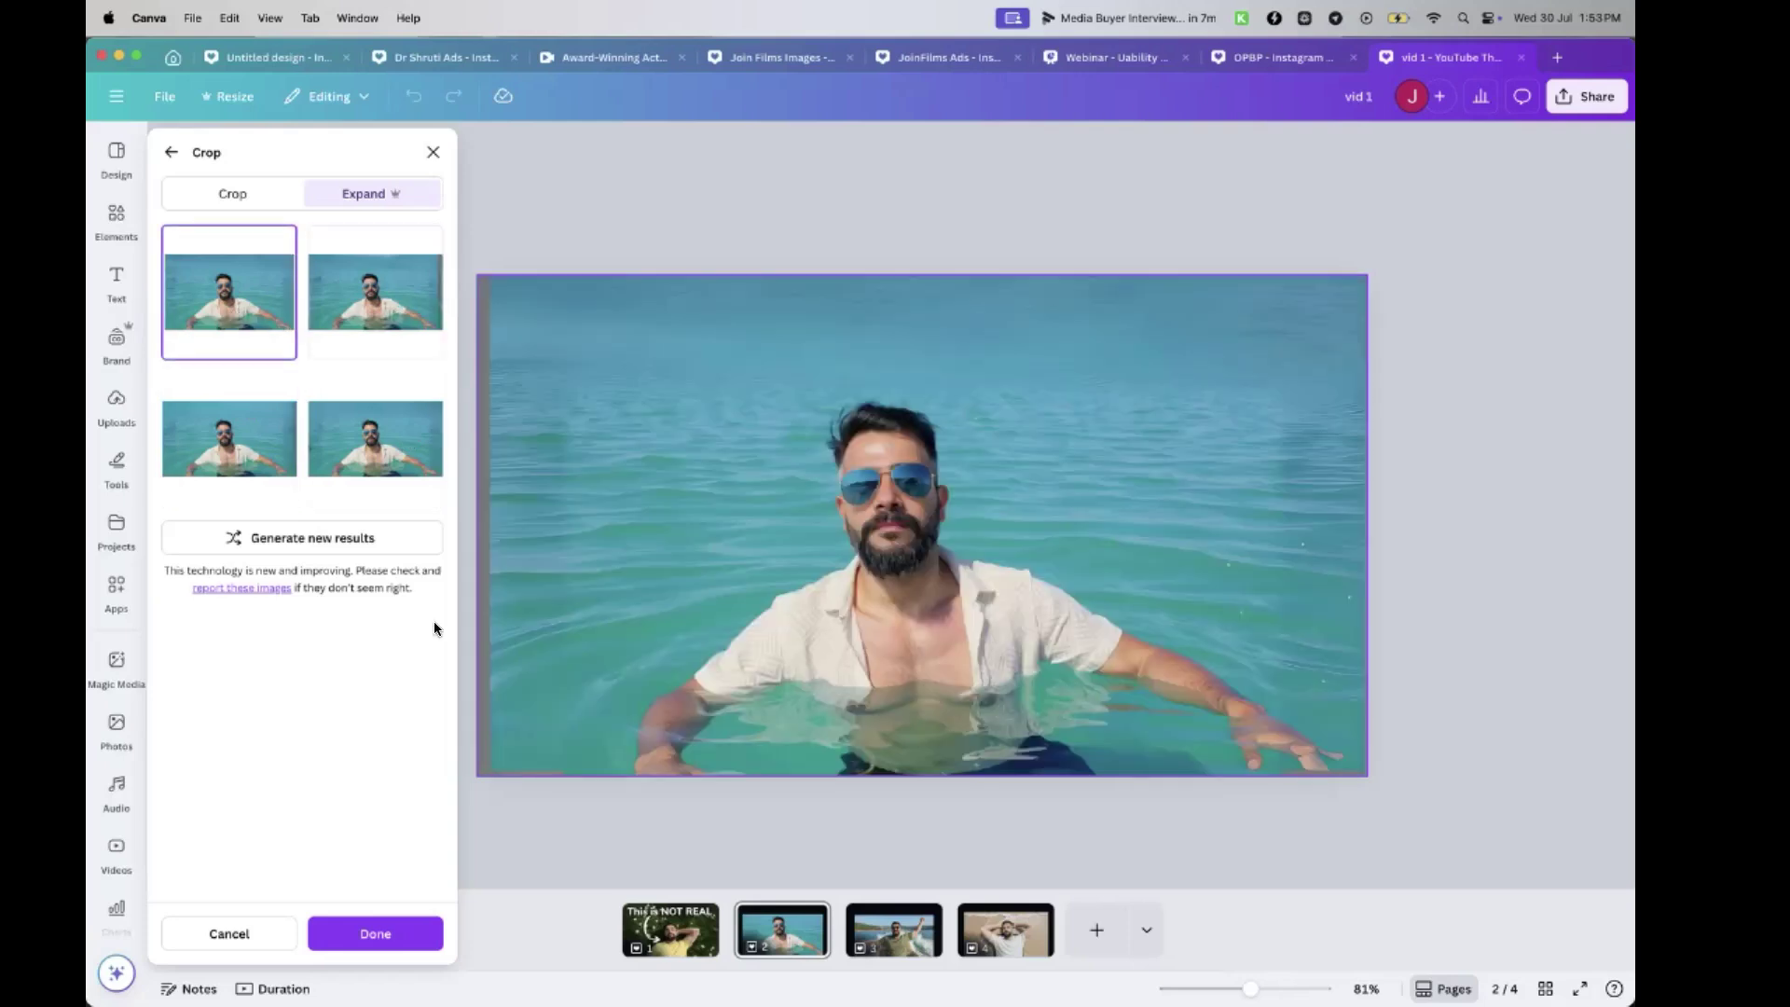
left_click(376, 933)
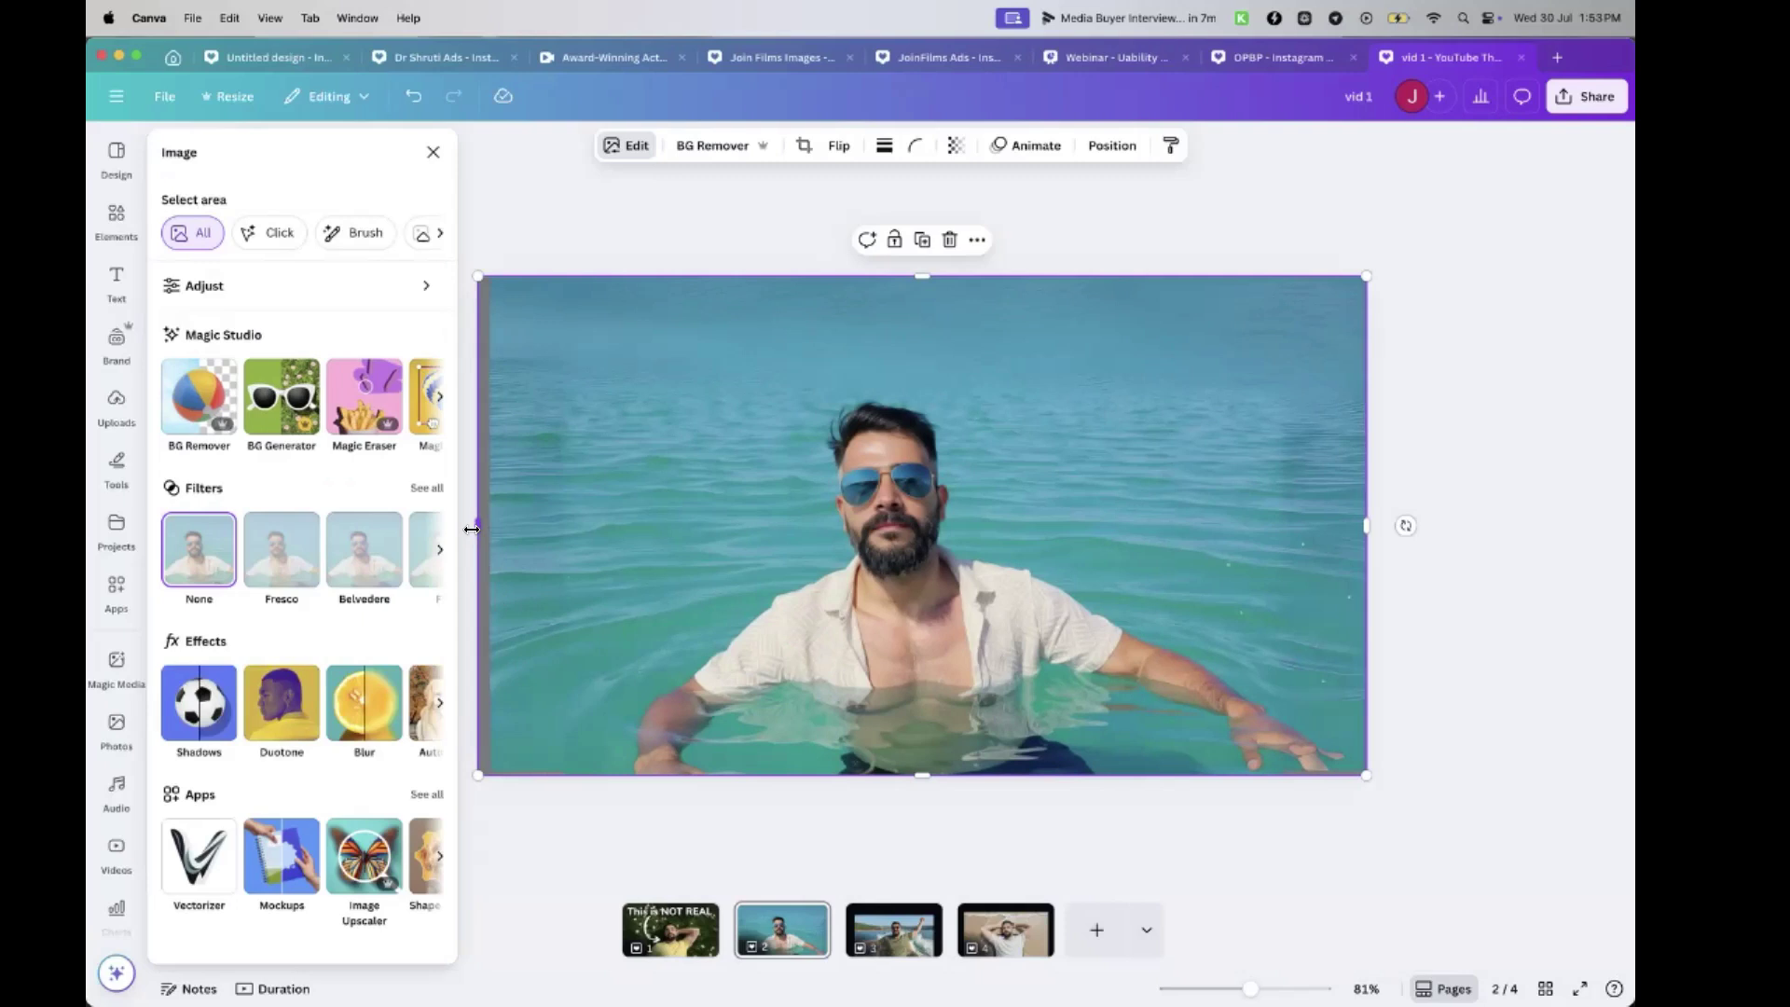
left_click(550, 837)
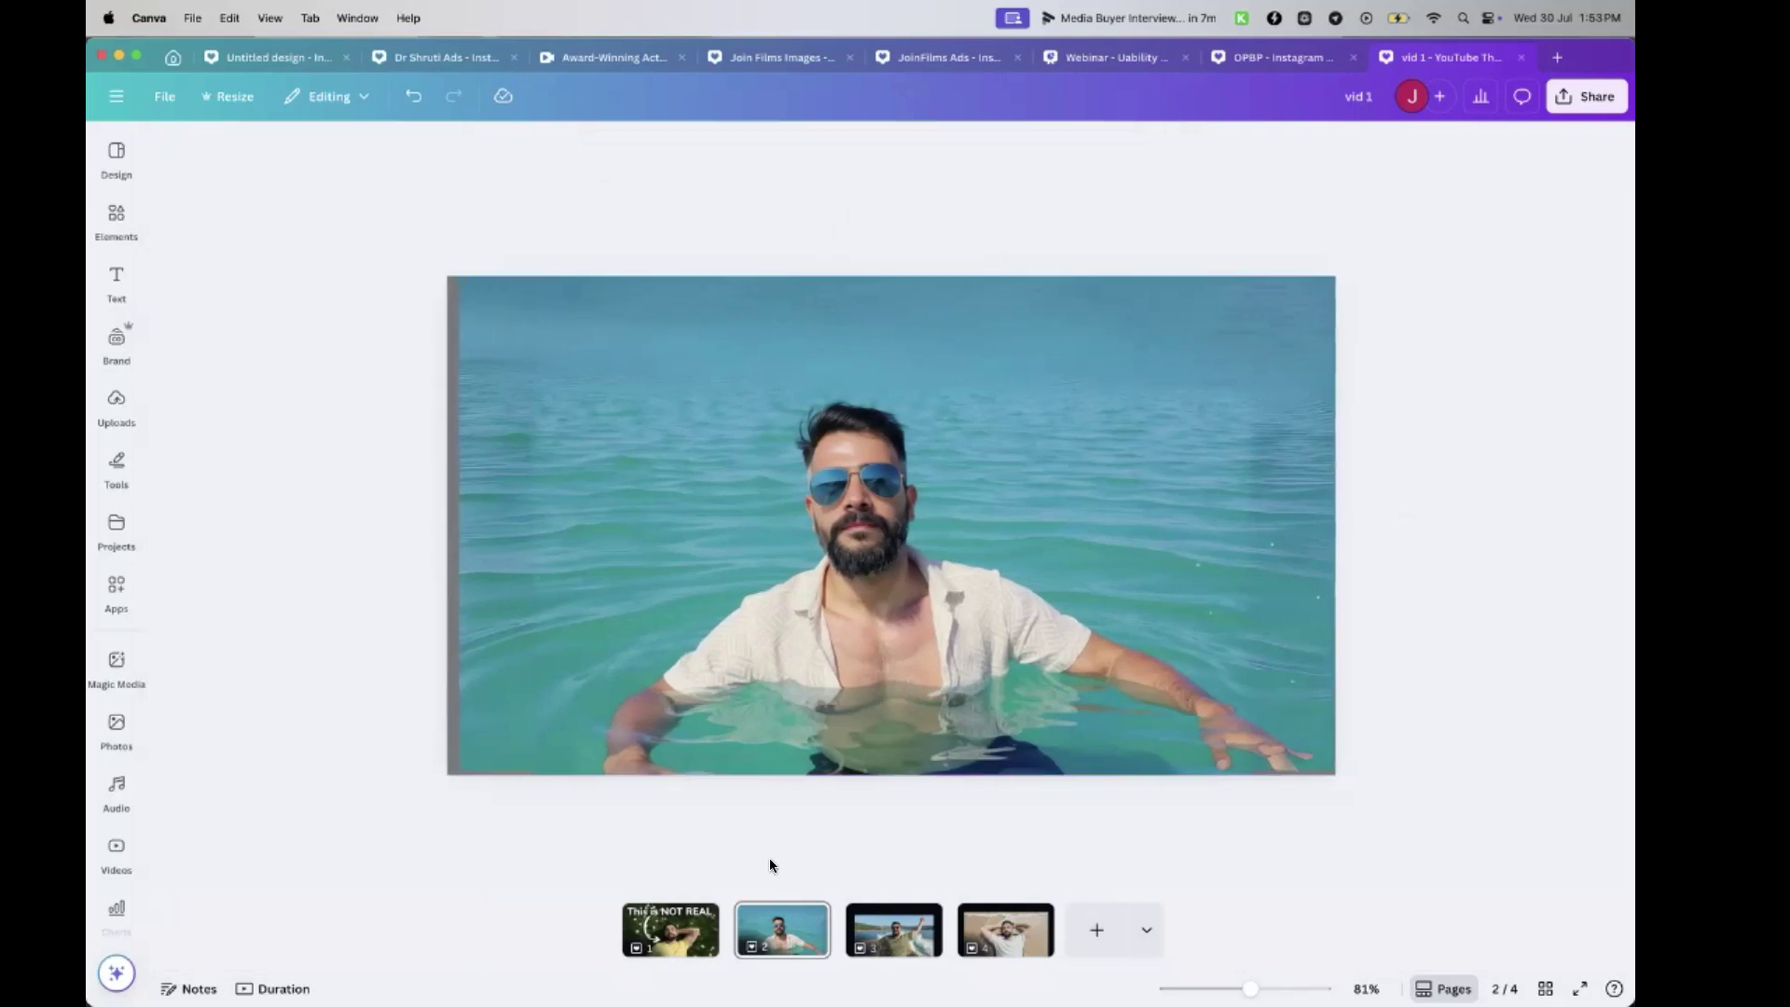
left_click(893, 928)
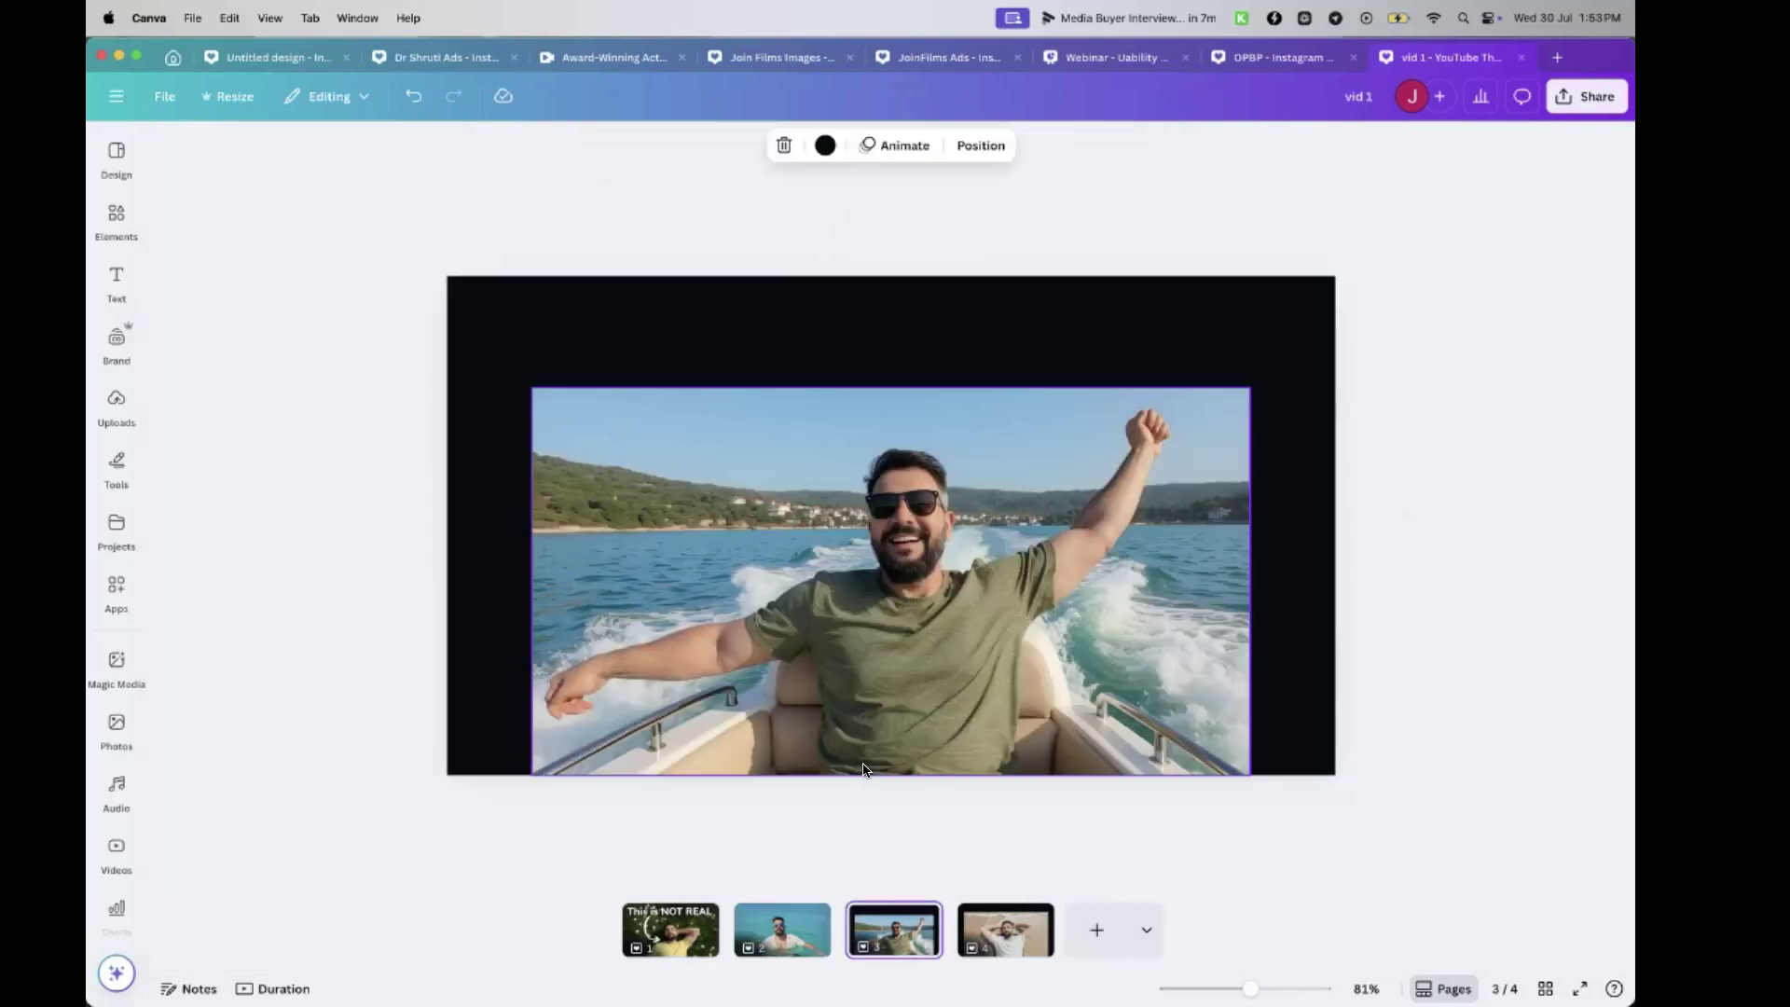
Delete the boat page and Magic Expand the beach photo to Whole Page, choosing result 4
key("BackSpace")
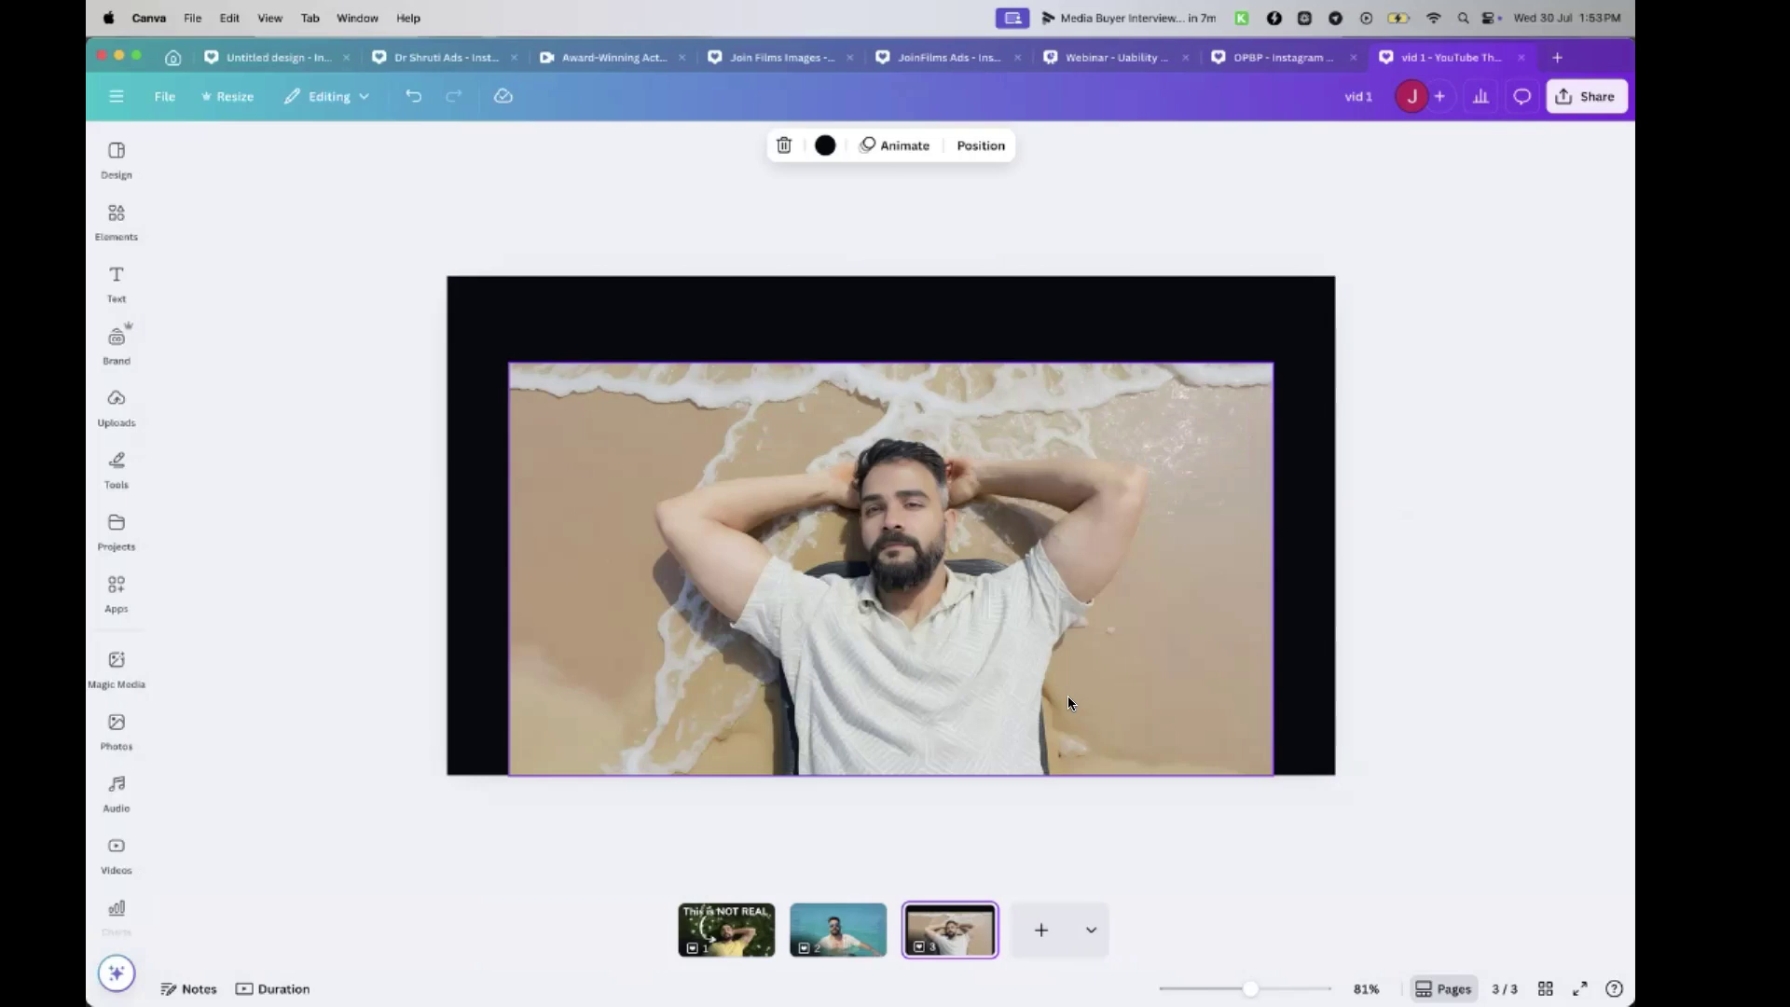
left_click(1010, 606)
left_click(594, 148)
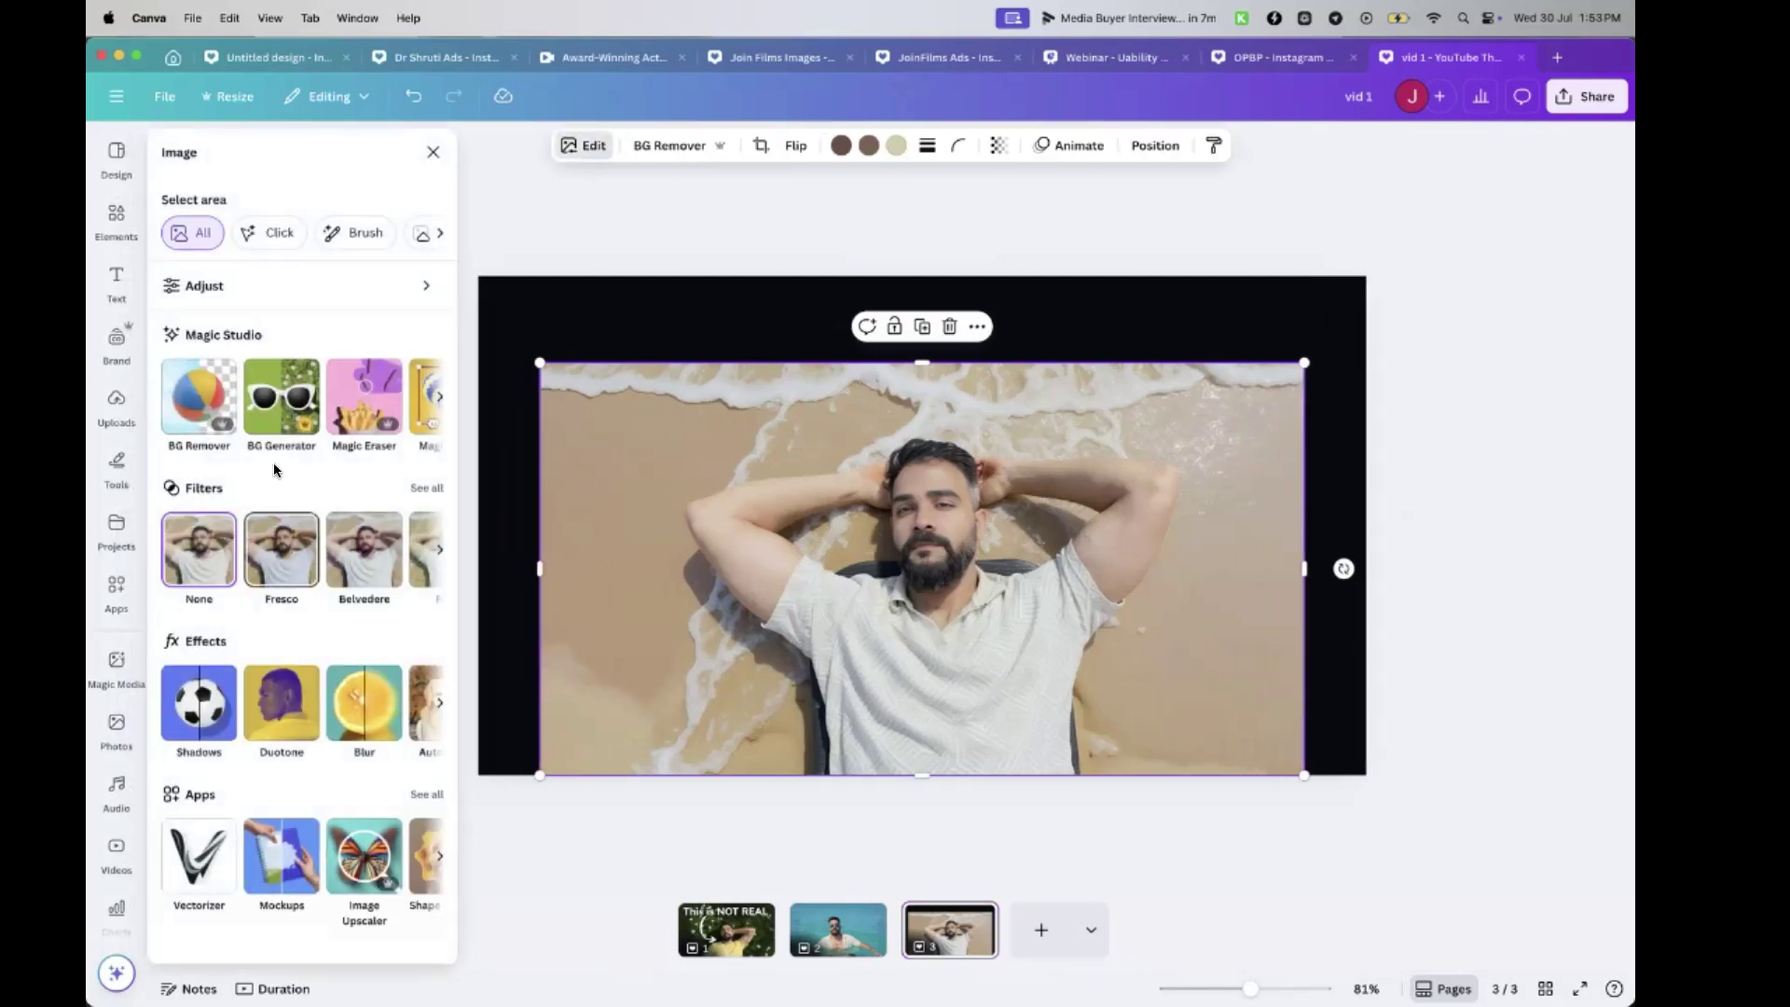
left_click(439, 396)
left_click(401, 409)
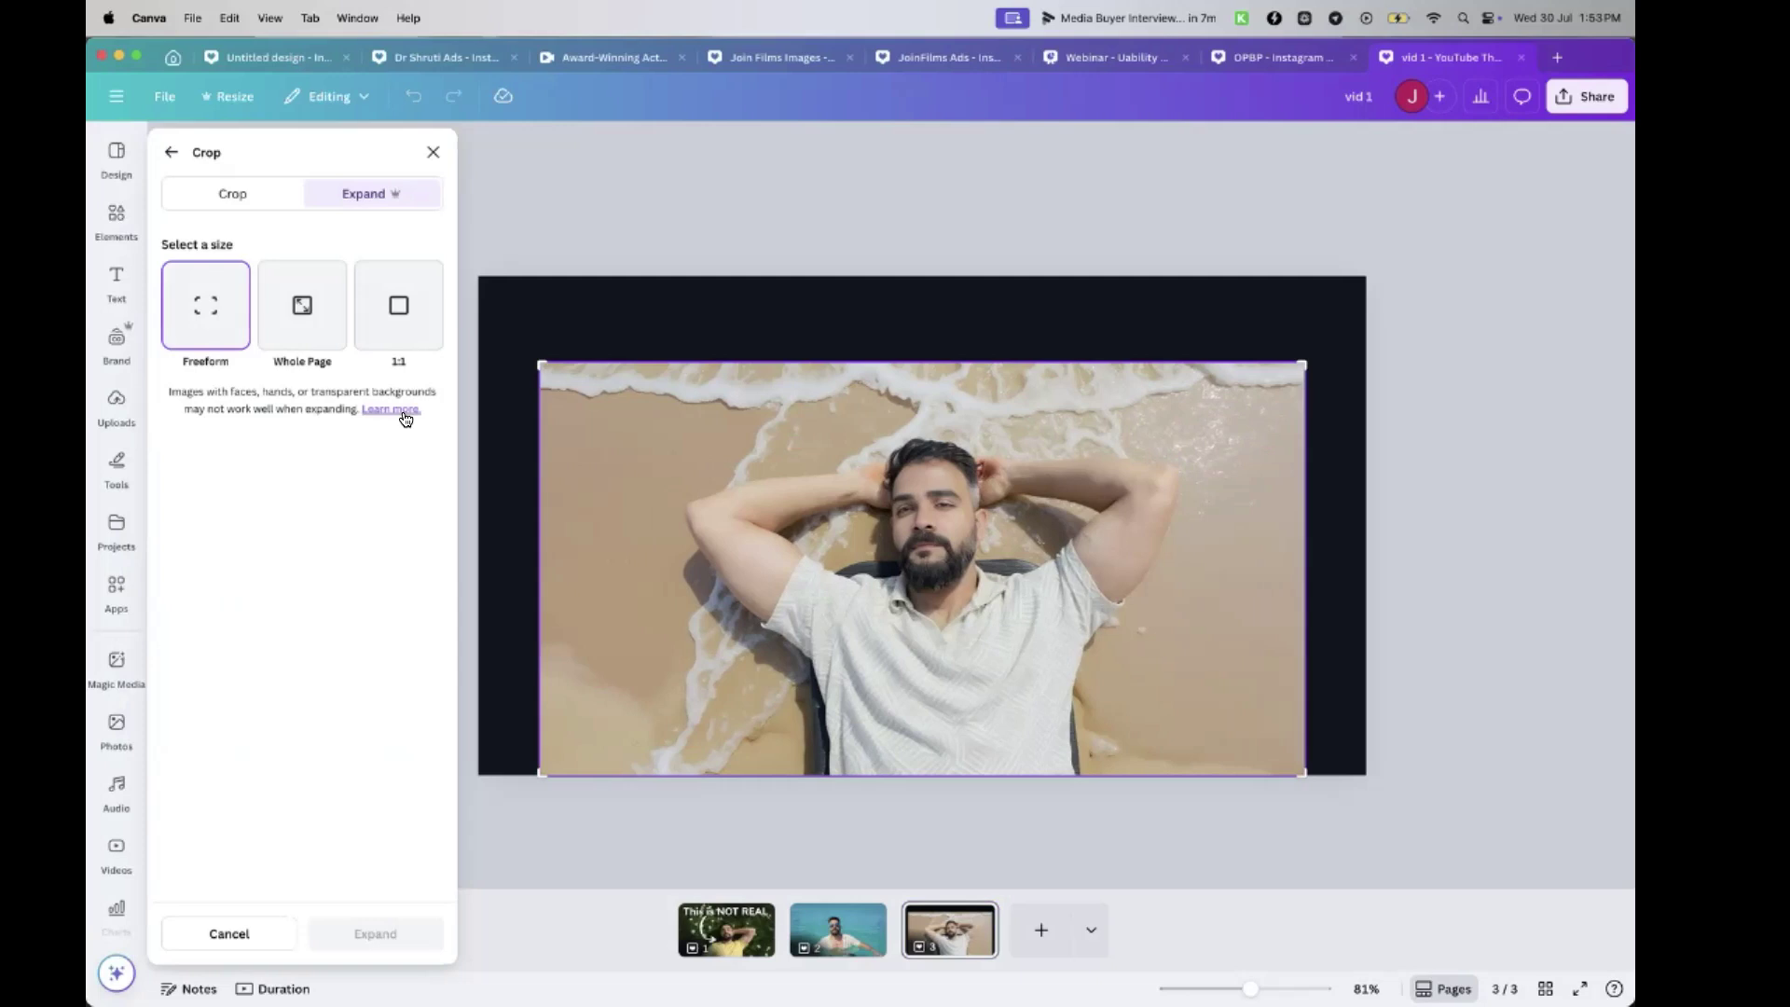
left_click(294, 305)
left_click(375, 933)
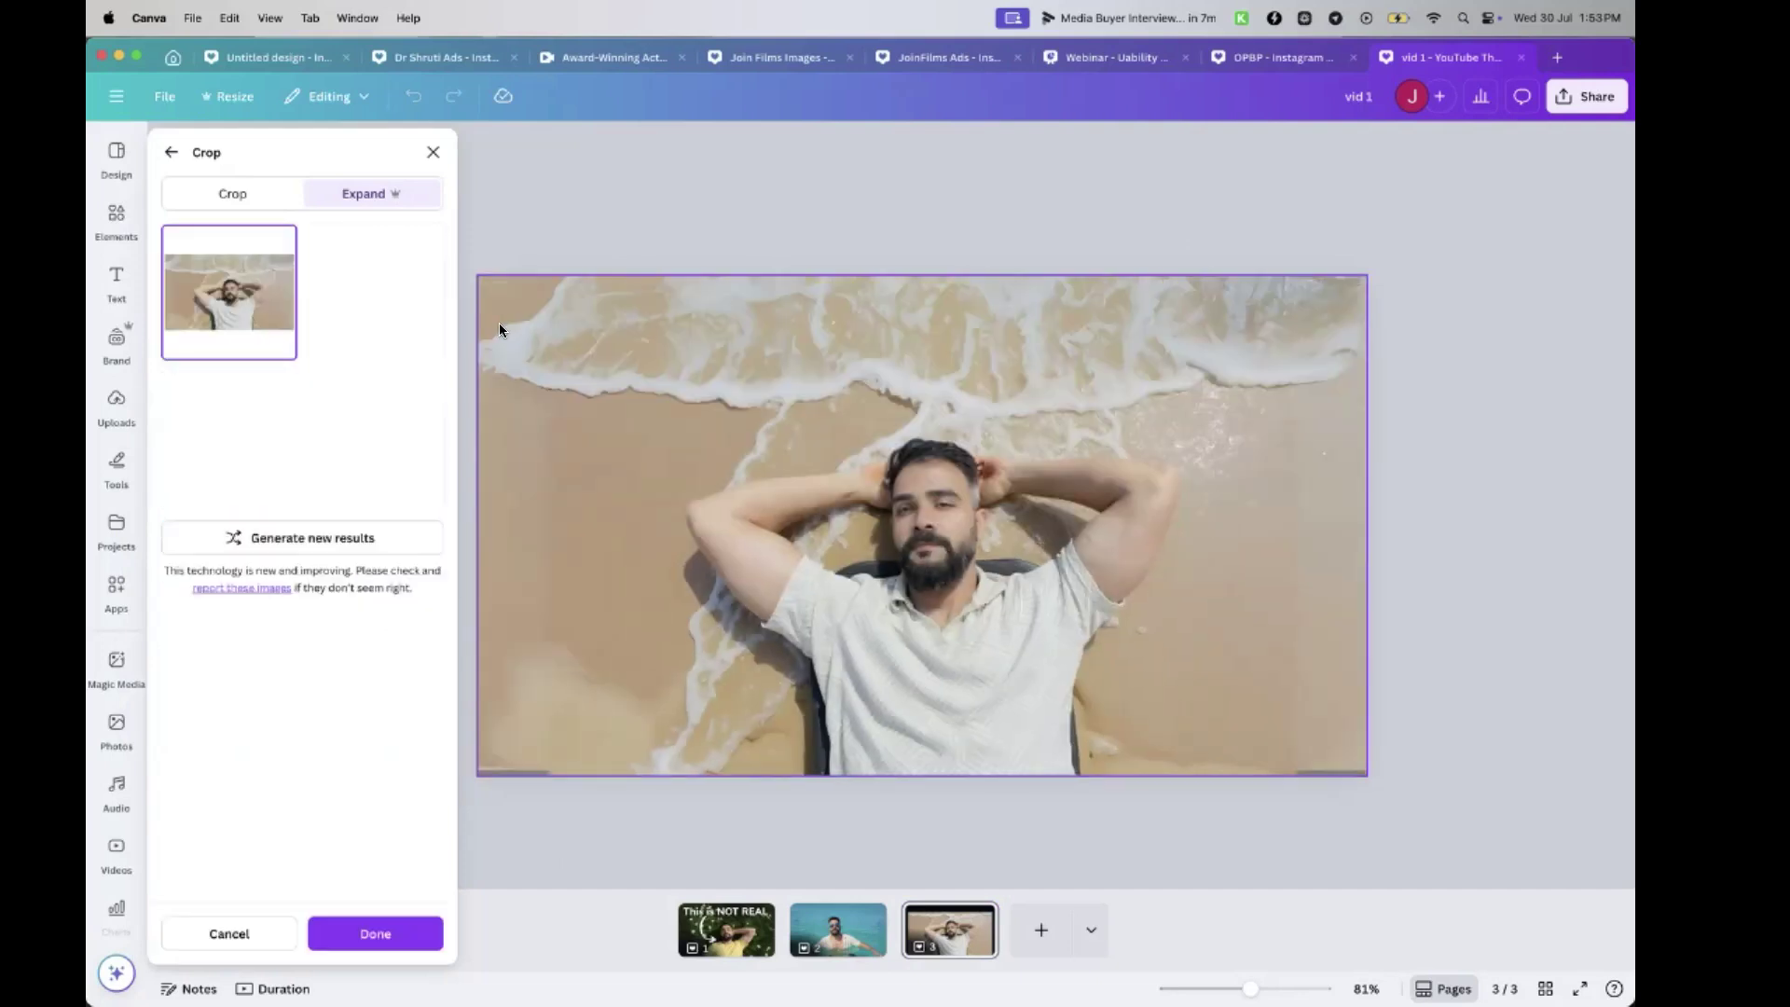
left_click(359, 416)
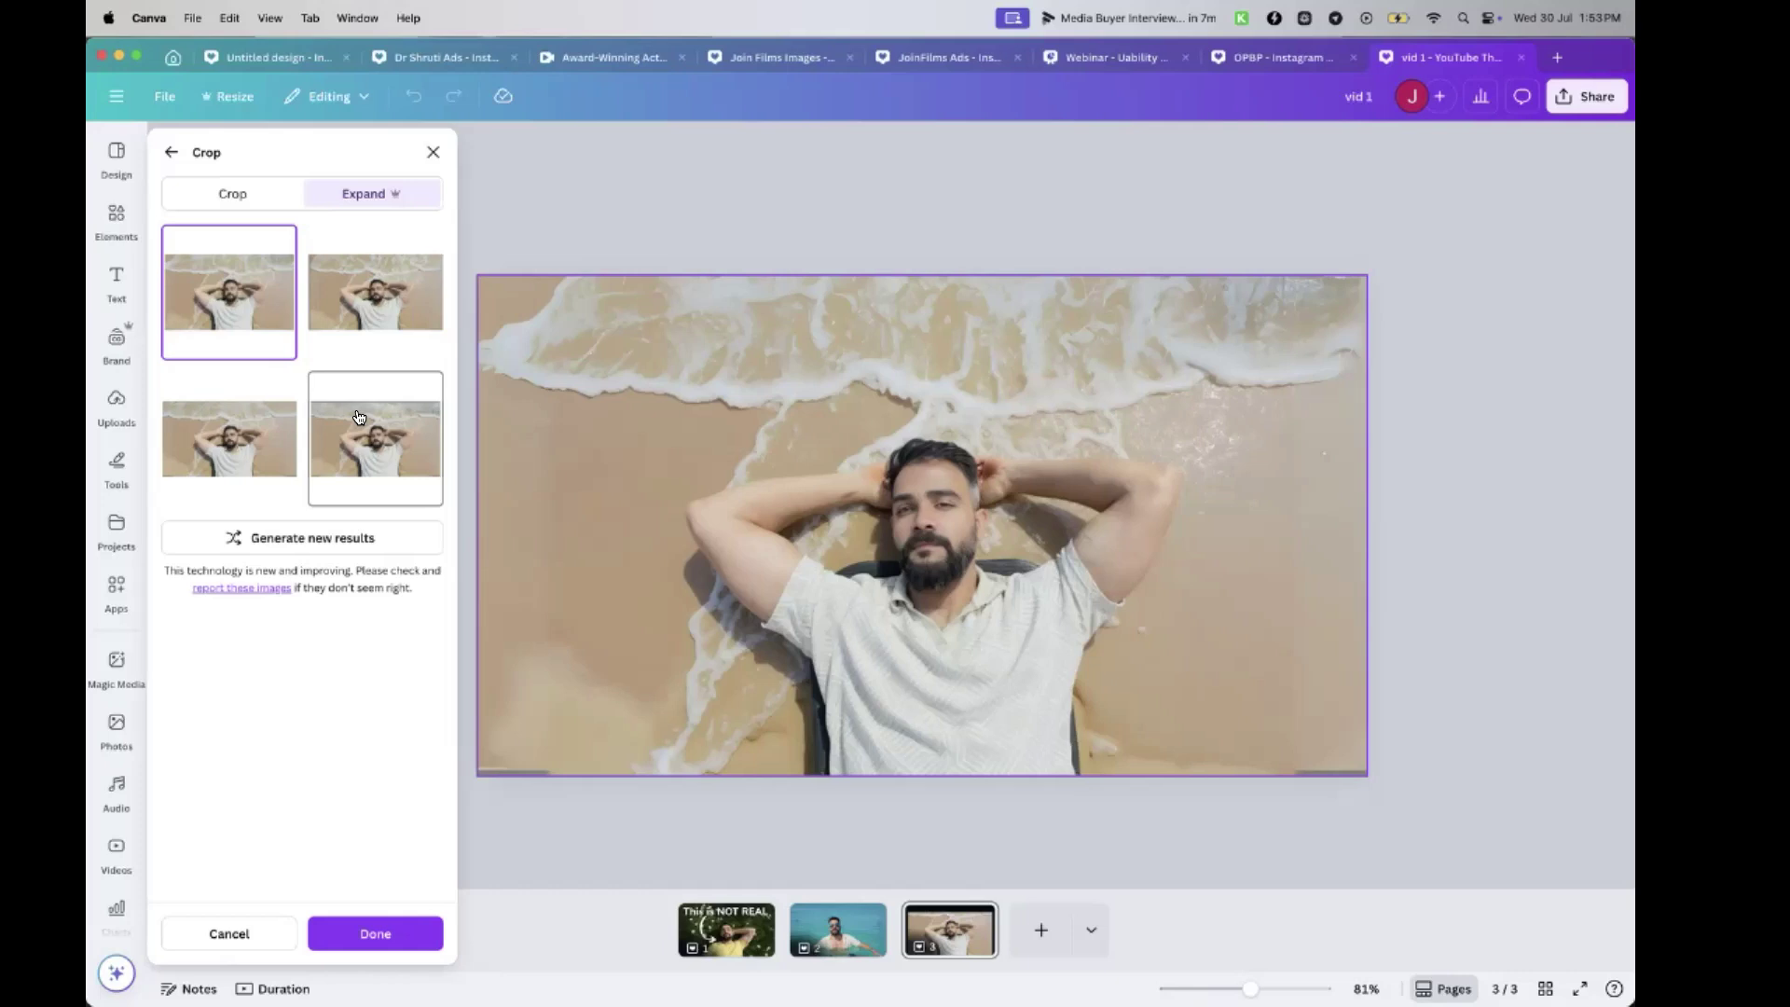
left_click(434, 152)
Enlarge the expanded beach photo past the page edges and centre it
left_click(334, 318)
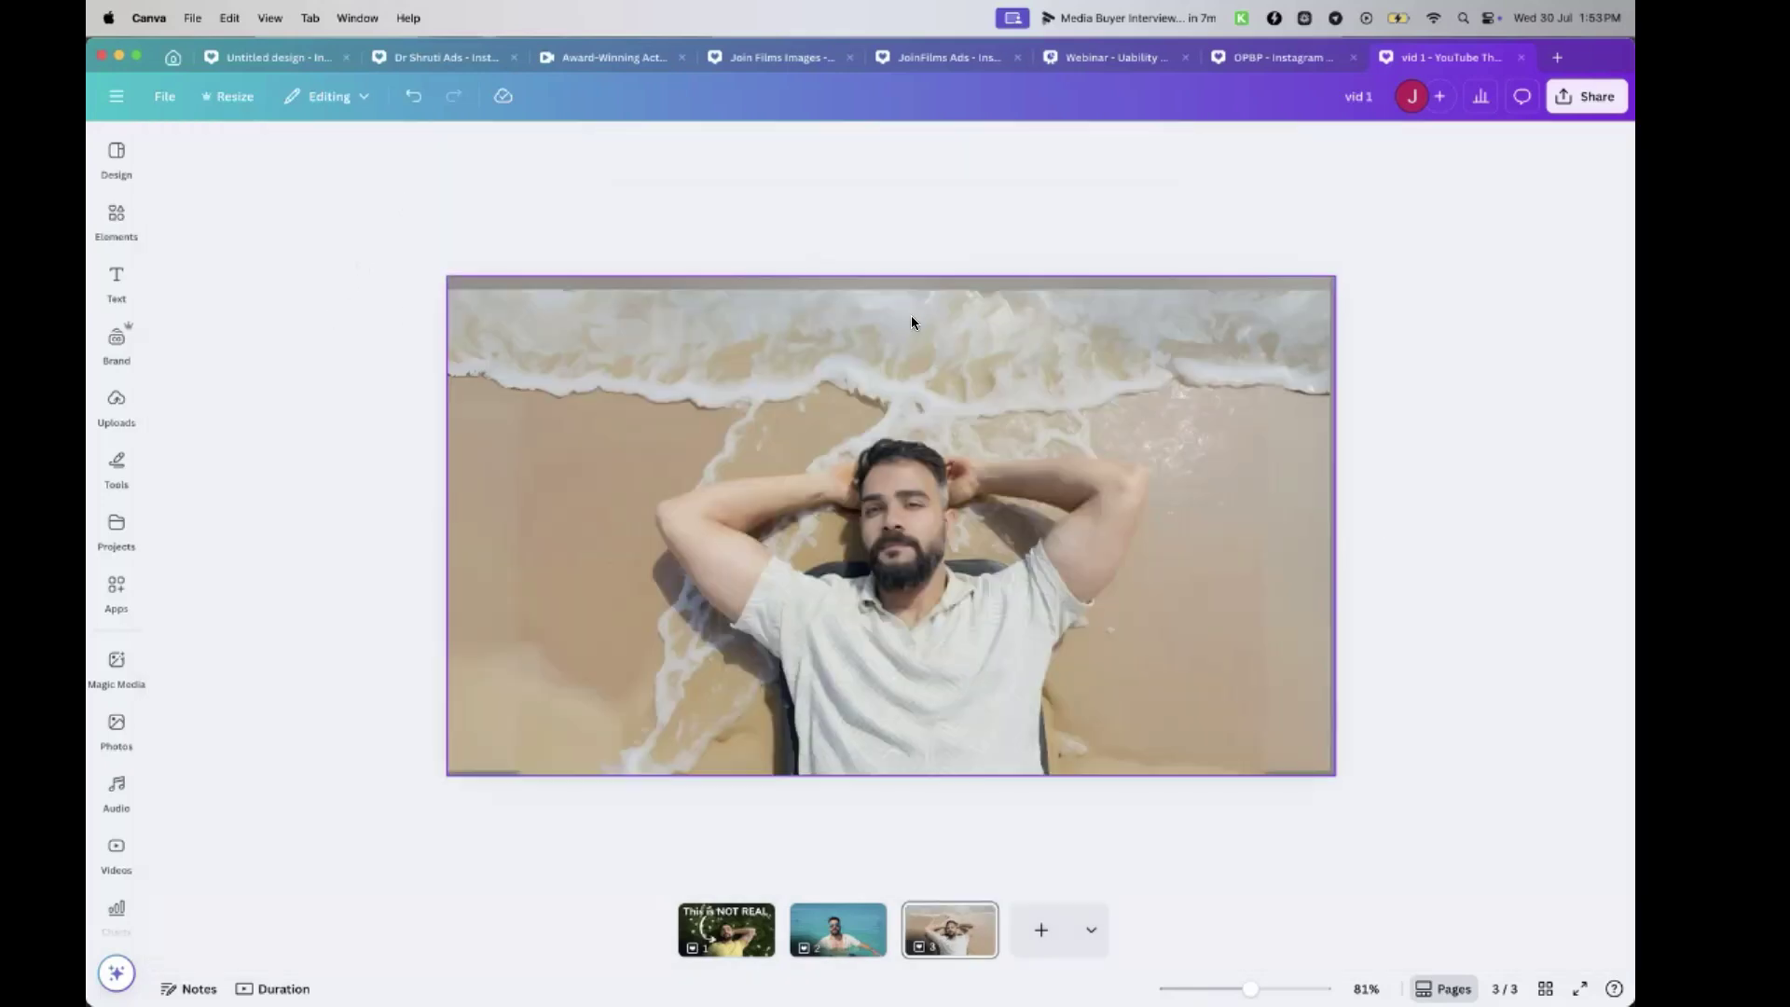
left_click(911, 323)
left_click_drag(1335, 277, 1362, 261)
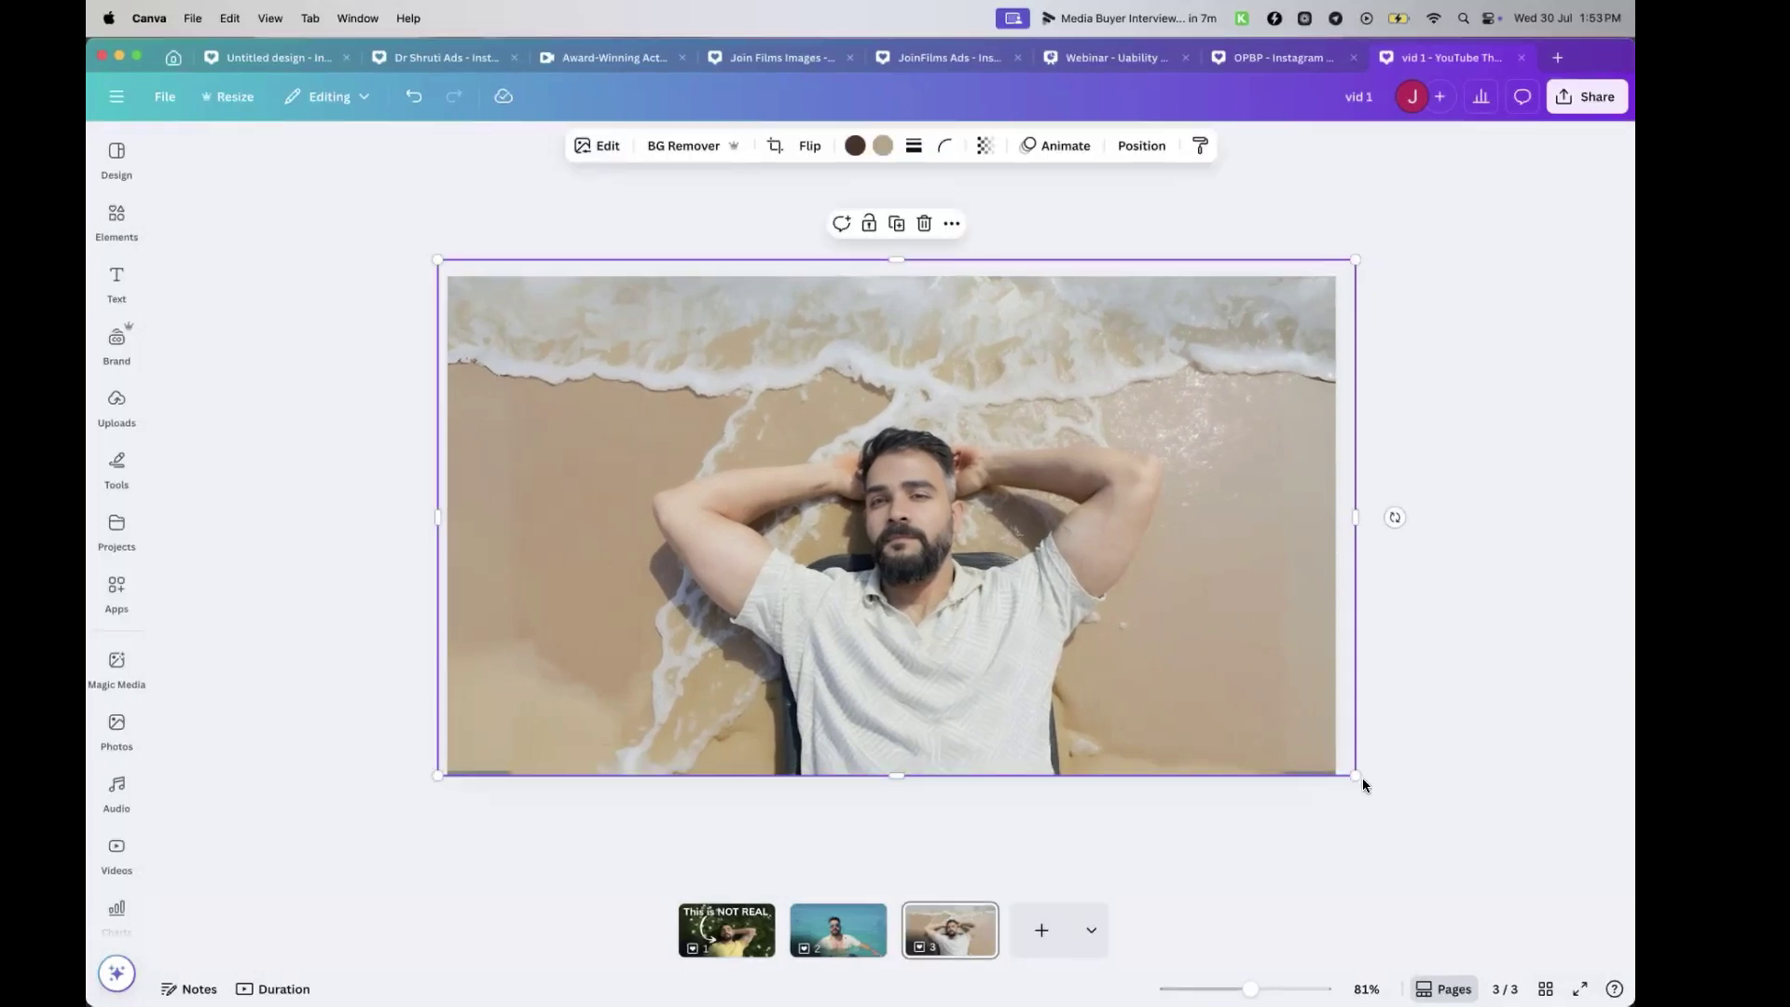
left_click_drag(1358, 775, 1370, 783)
left_click_drag(1193, 728, 1196, 729)
left_click(1535, 585)
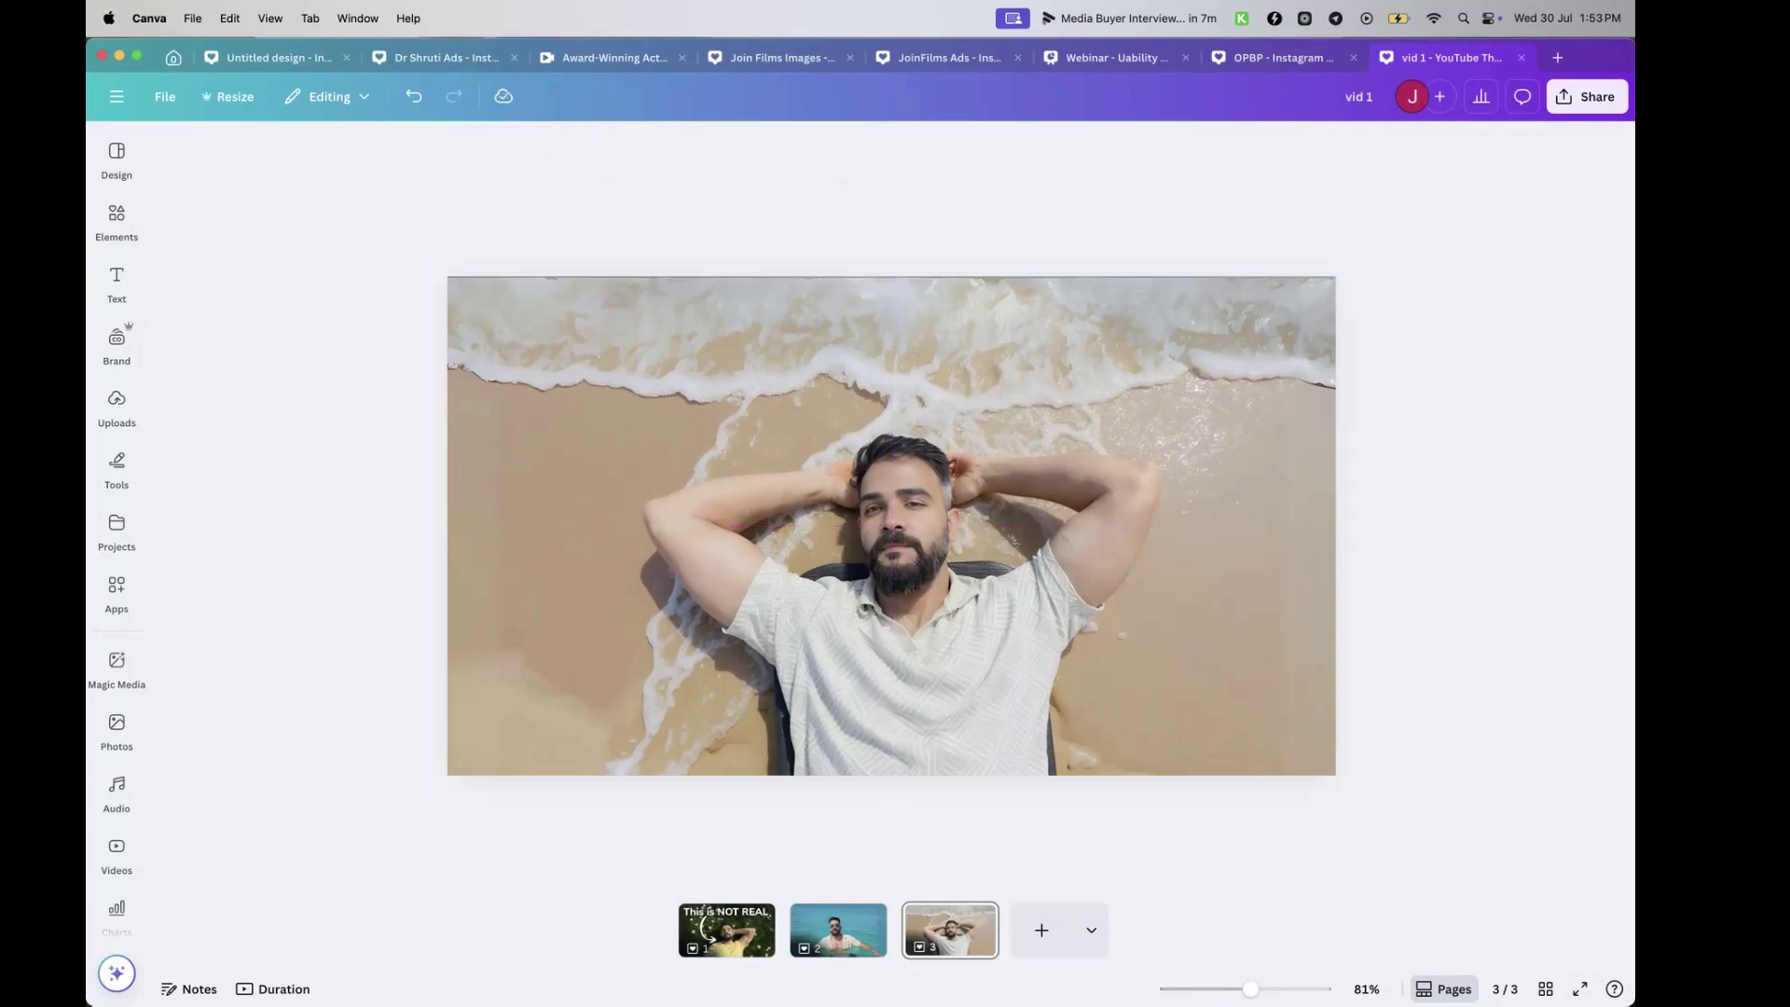
left_click(727, 930)
Copy the heading and arrow onto page 2 and enlarge its water photo to the edges
left_click(697, 505)
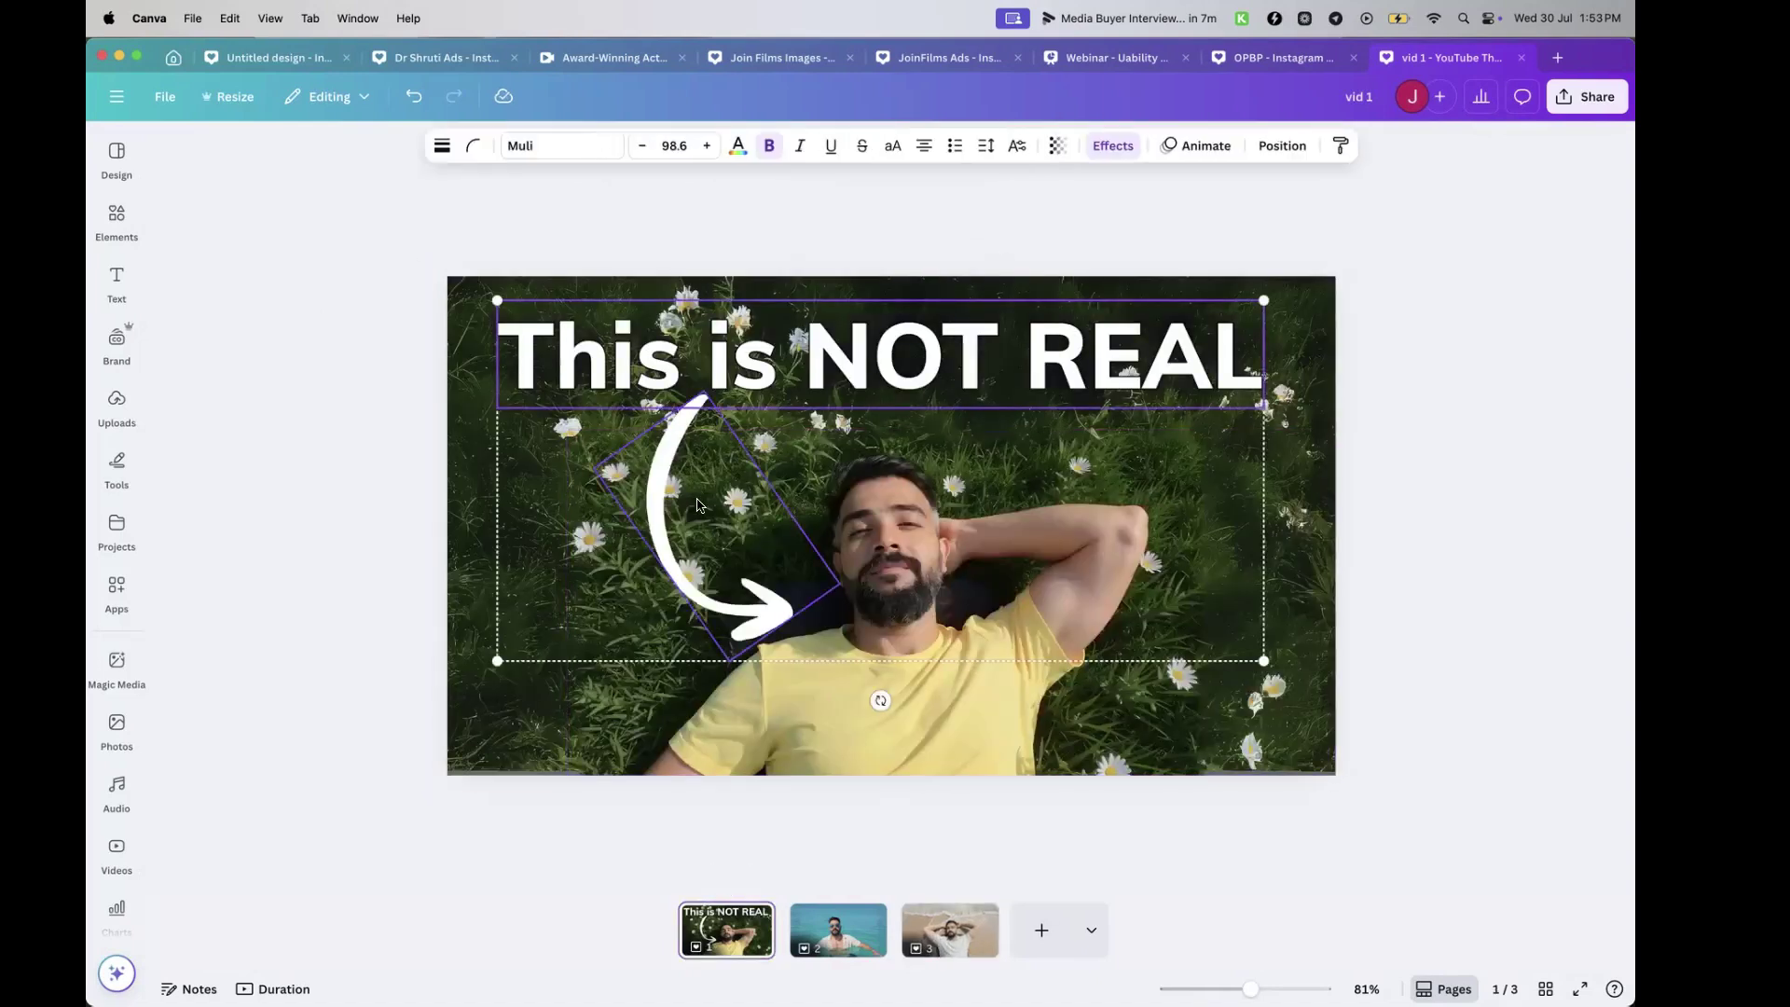
key("super+c")
left_click(838, 930)
key("super+v")
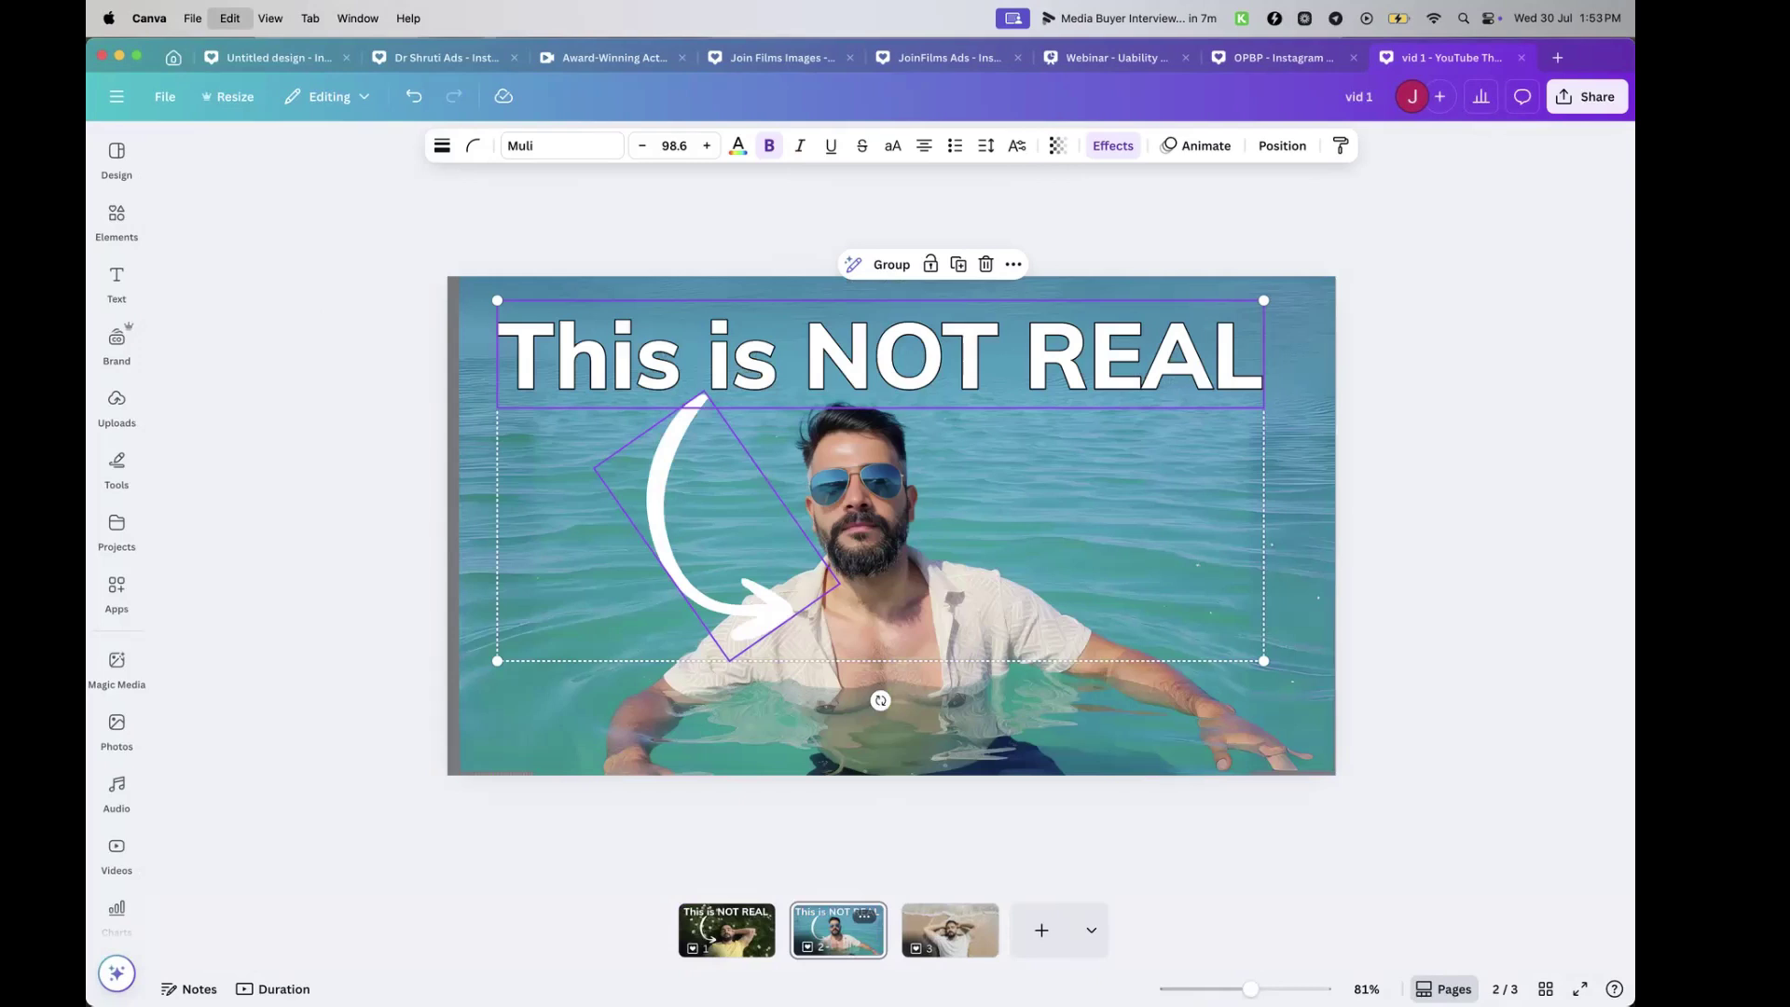
left_click(478, 731)
left_click_drag(445, 776, 423, 796)
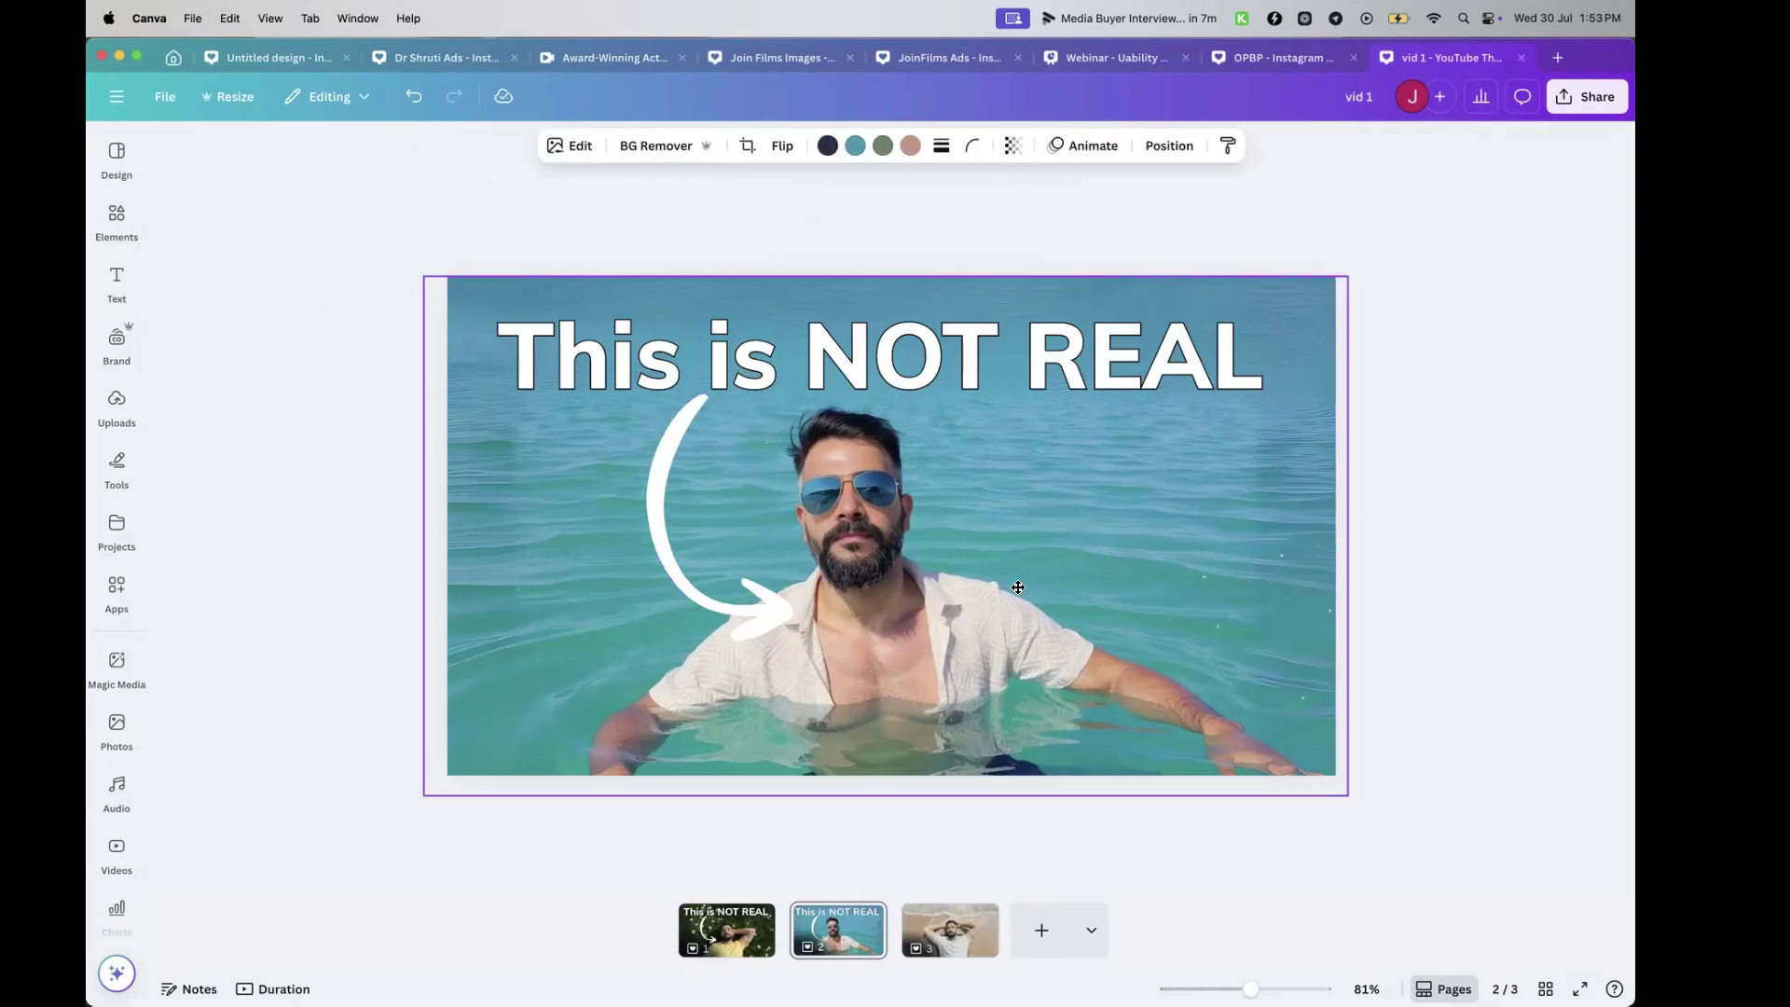
Give the 'This is NOT REAL' title a Lift shadow and shrink the arrow
left_click(914, 341)
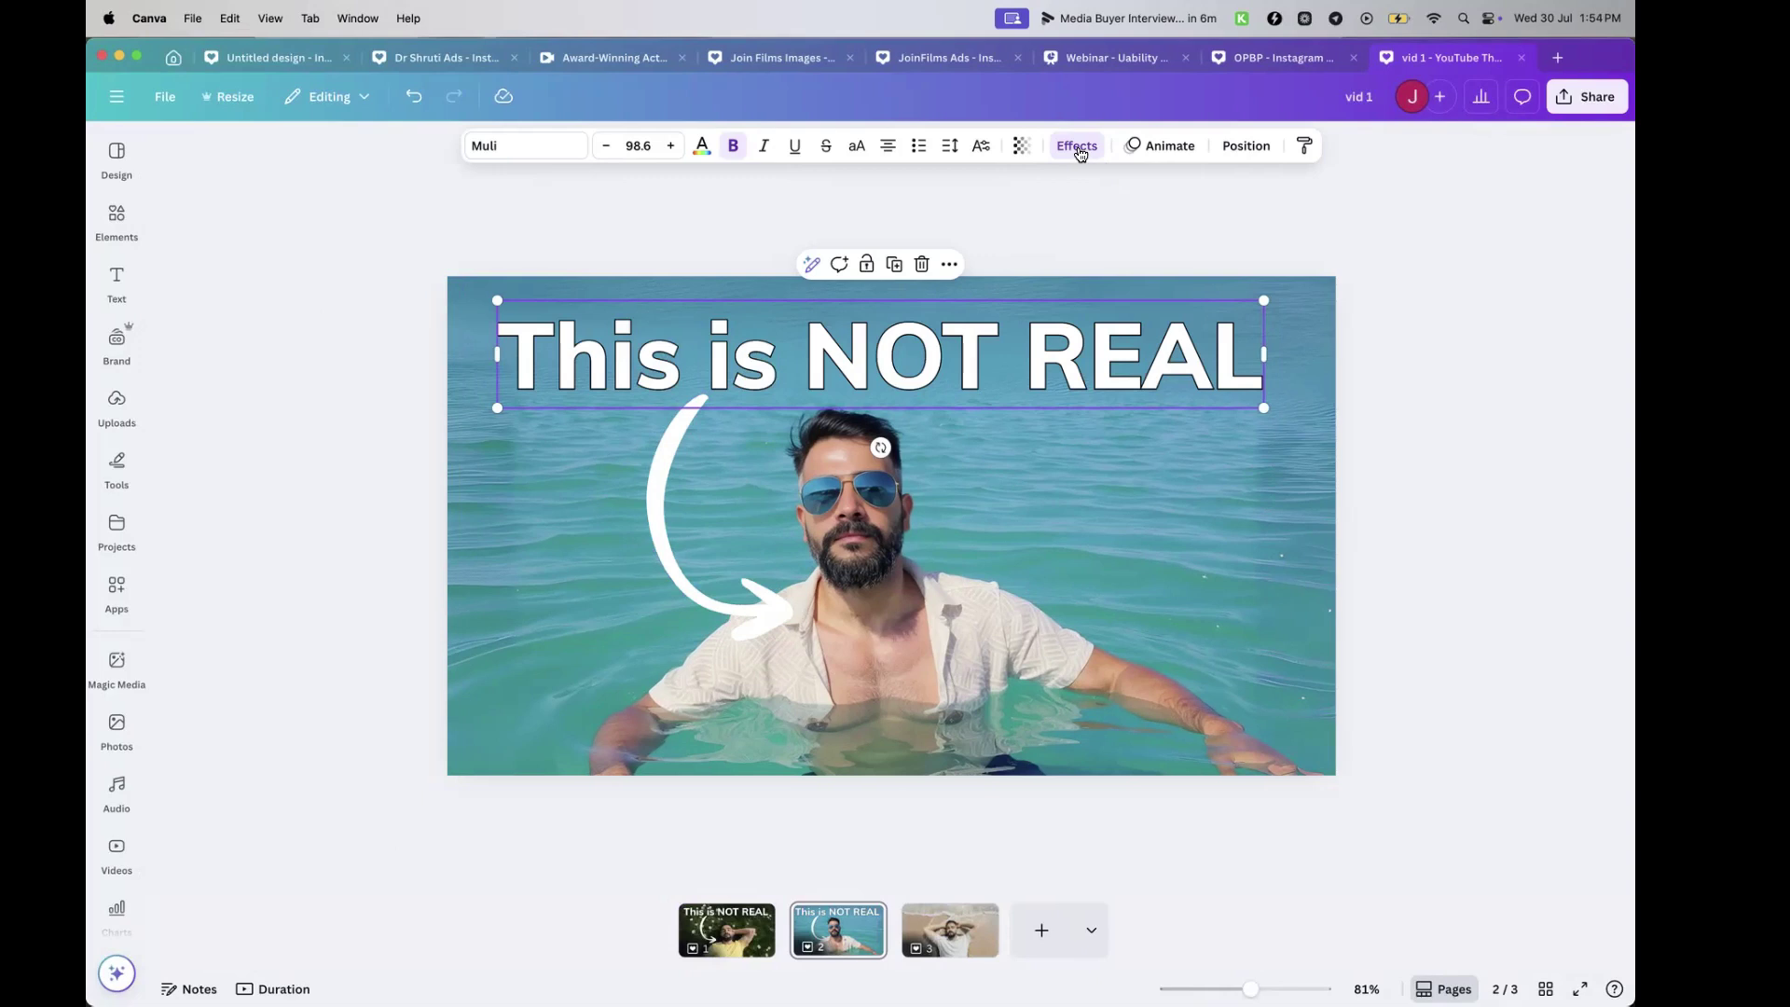
left_click(1077, 147)
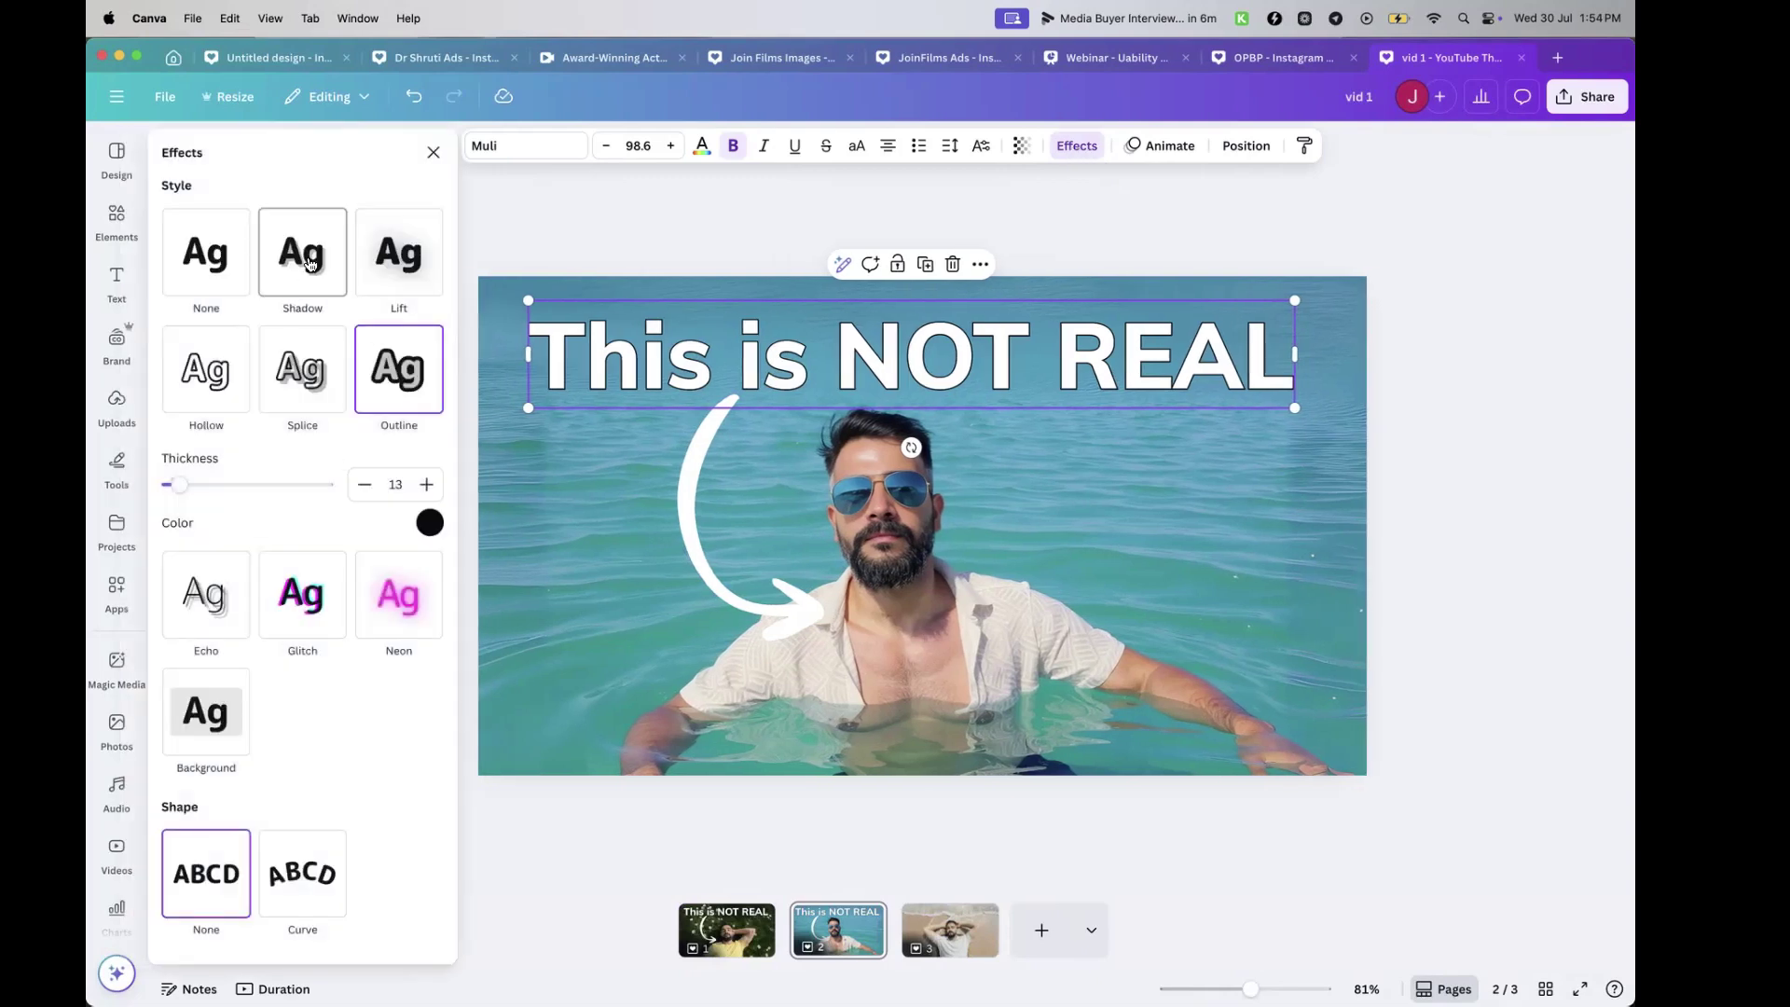
left_click(384, 258)
left_click(611, 224)
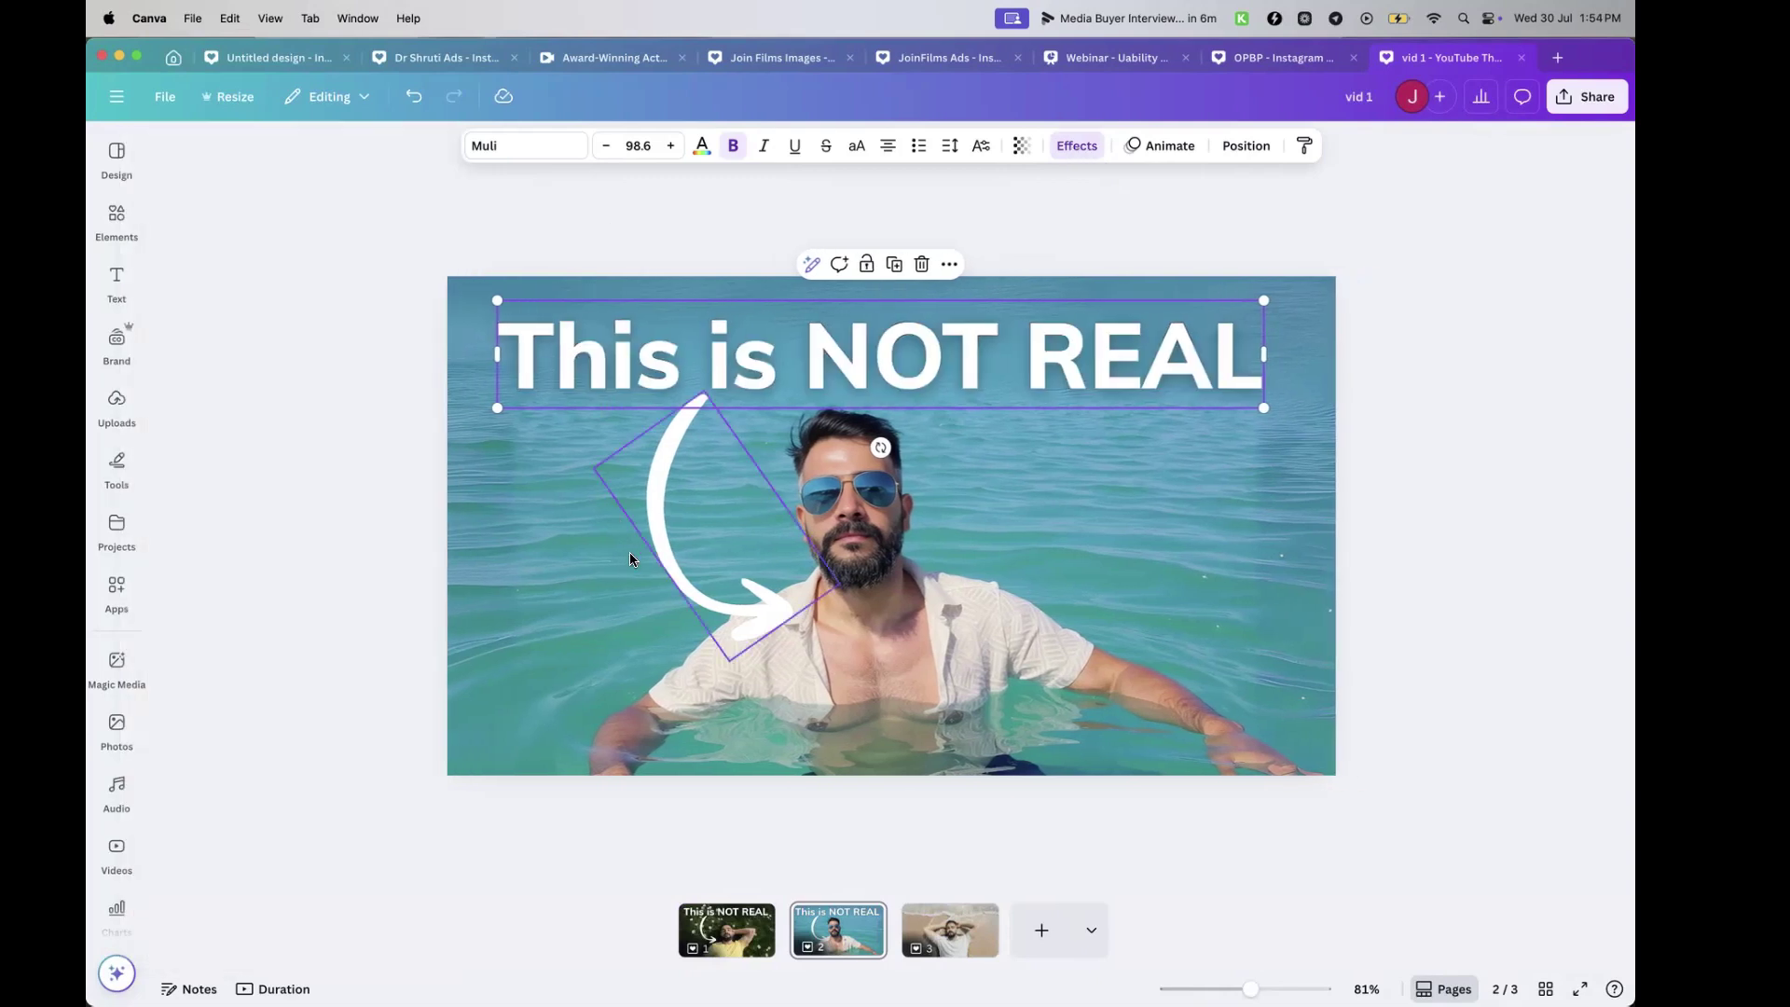
left_click(674, 567)
left_click_drag(821, 578, 769, 556)
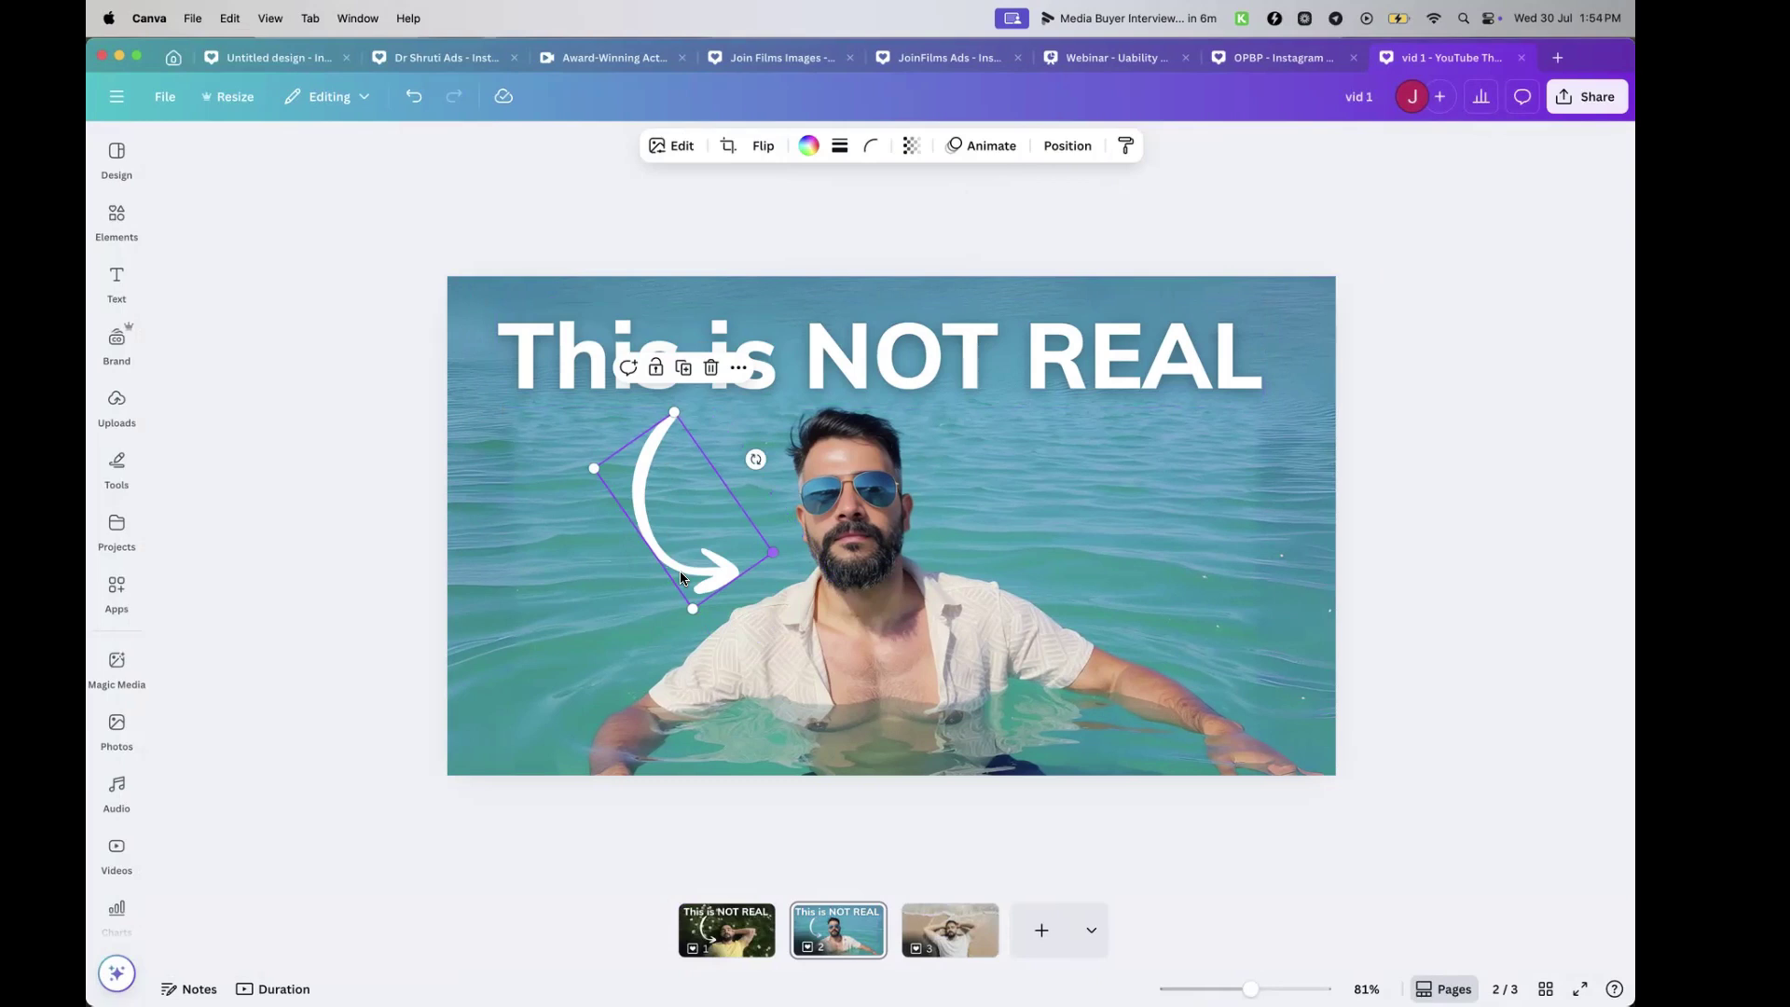
key("Escape")
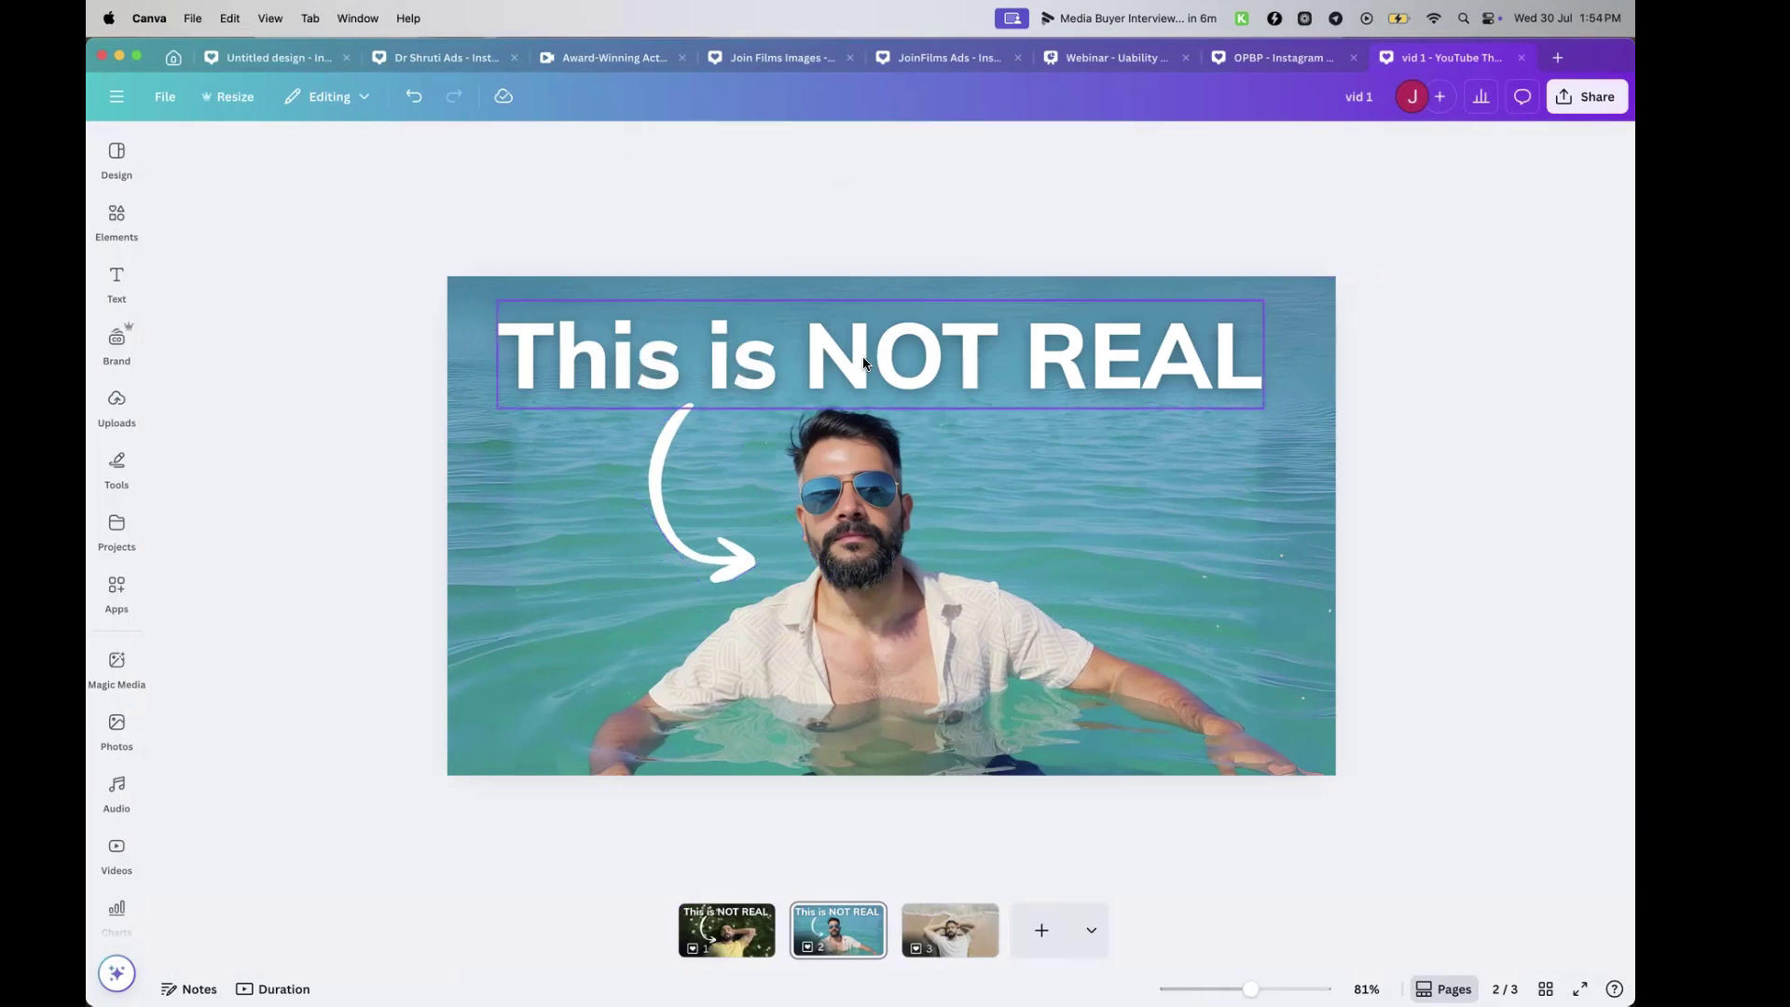
Paste the heading and curved arrow onto the third page with the beach photo
left_click(671, 359)
left_click(719, 487, "shift")
left_click(955, 928)
key("super+v")
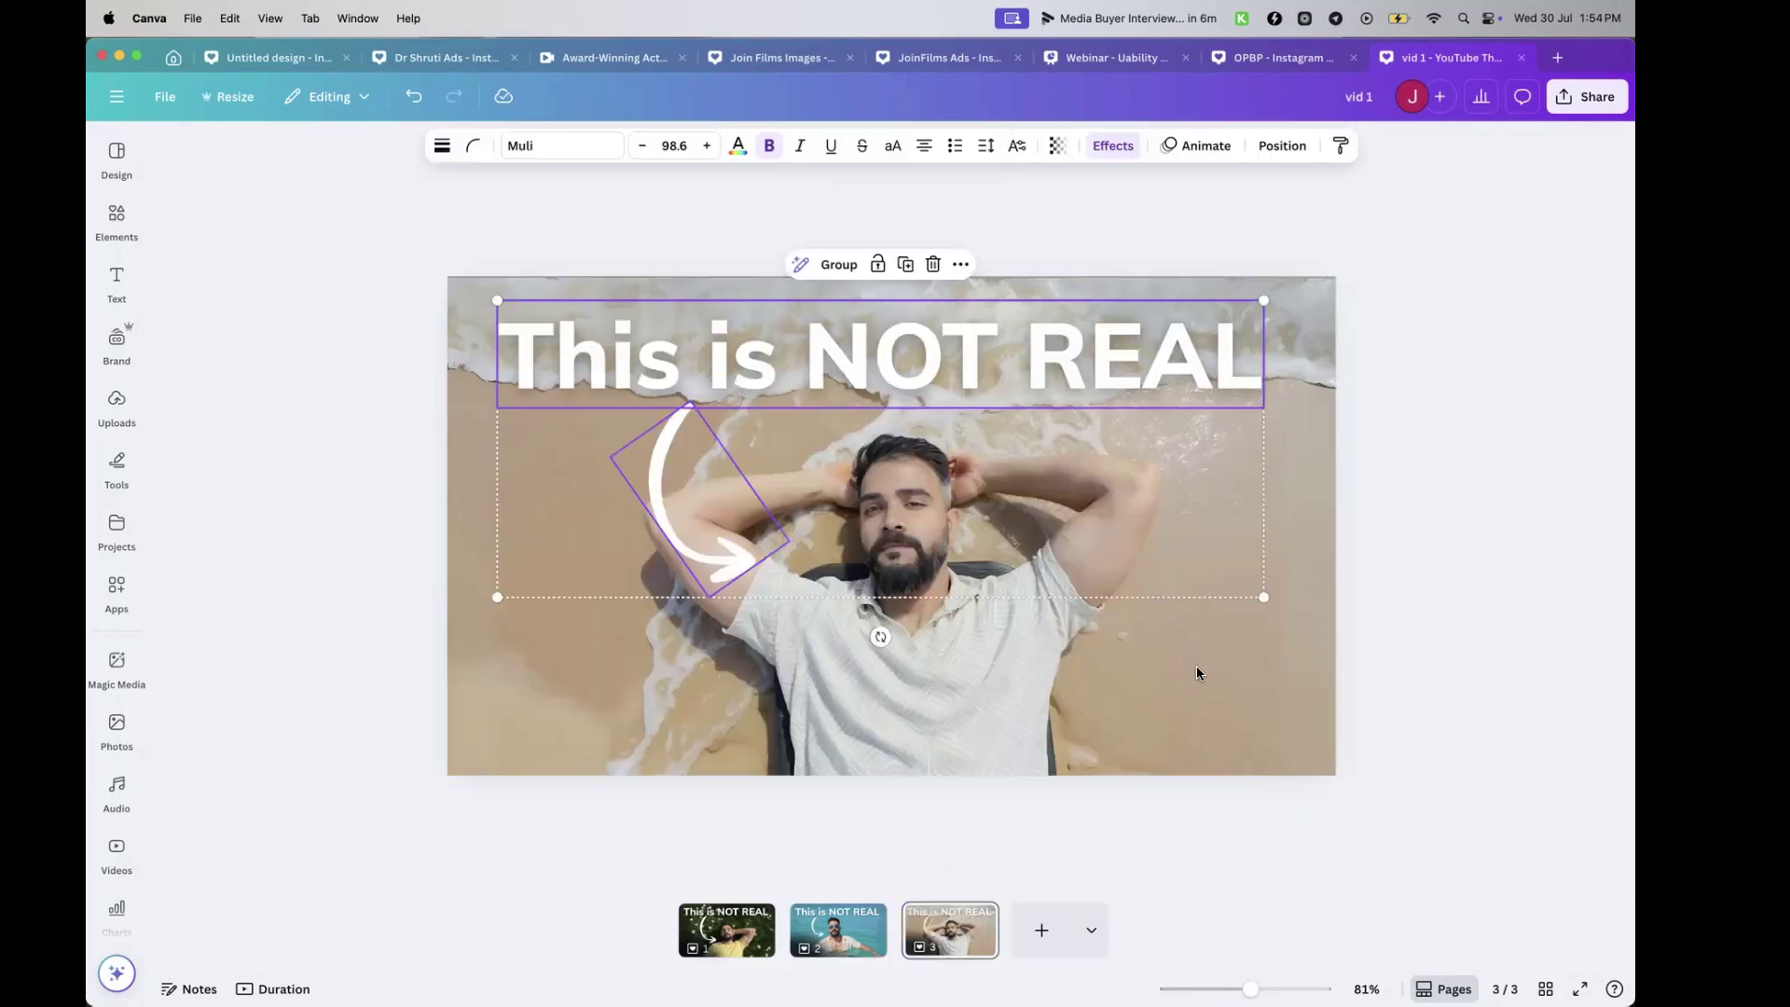
left_click(1501, 347)
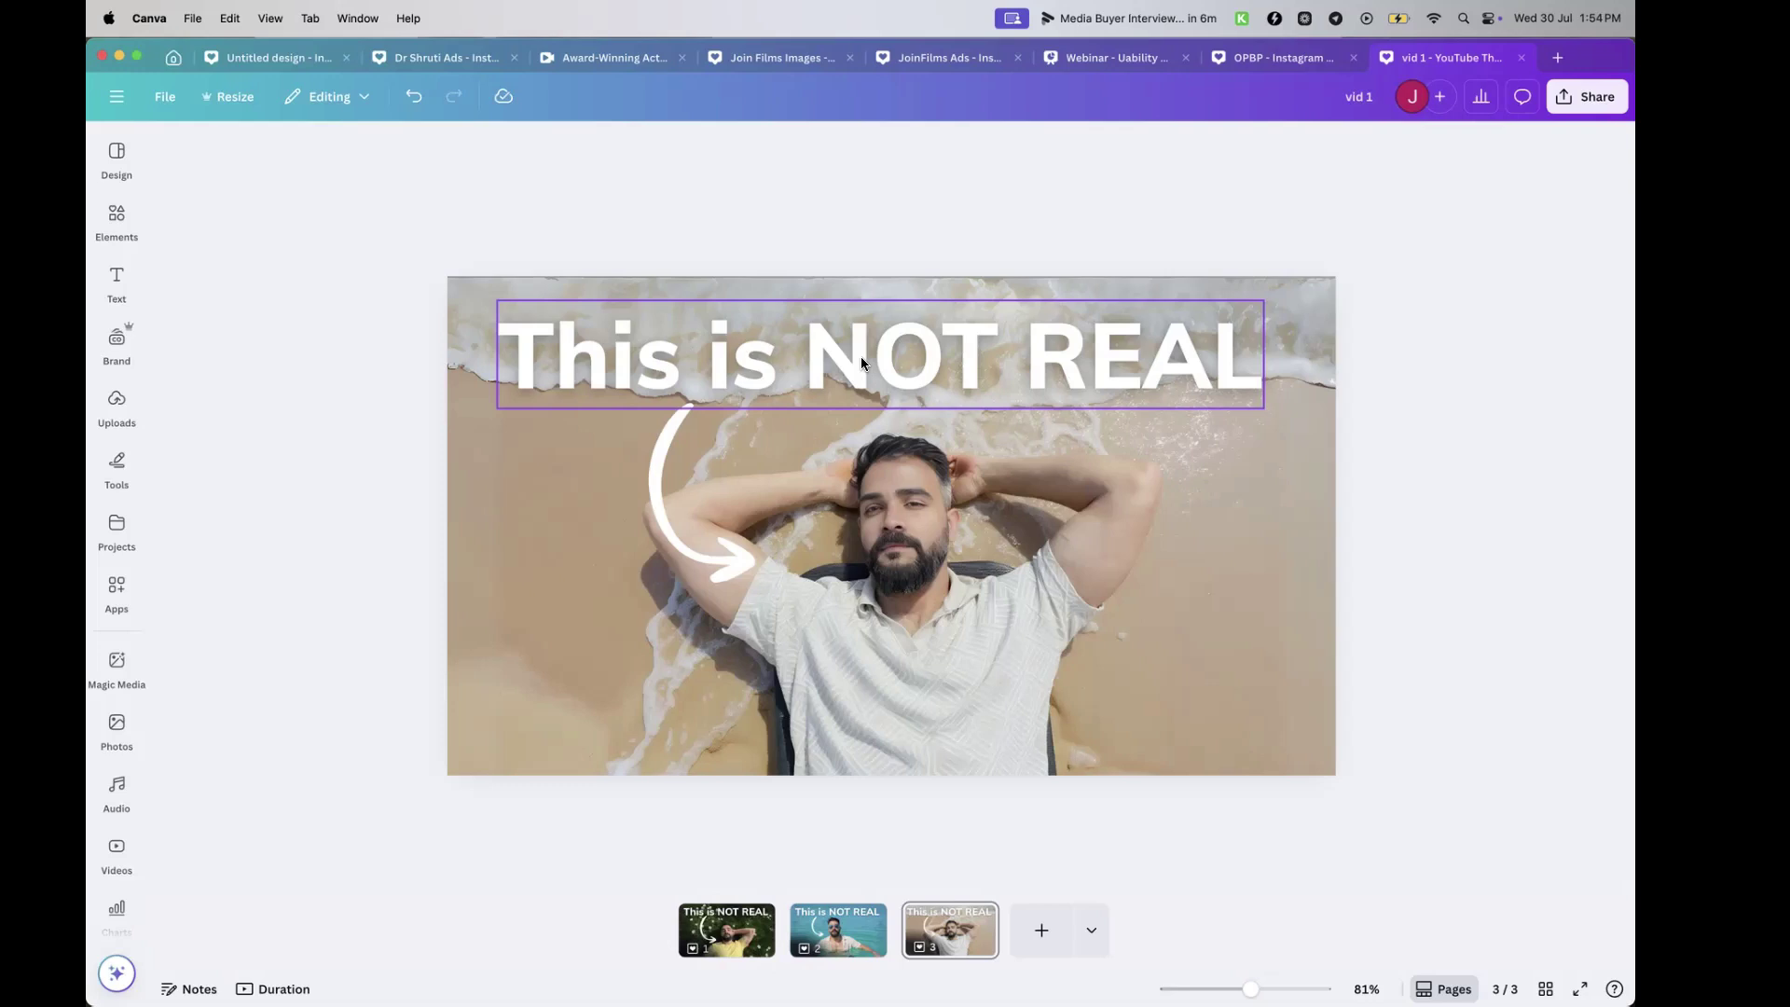
scroll(1171, 345, "down", 3)
scroll(1171, 345, "up", 5)
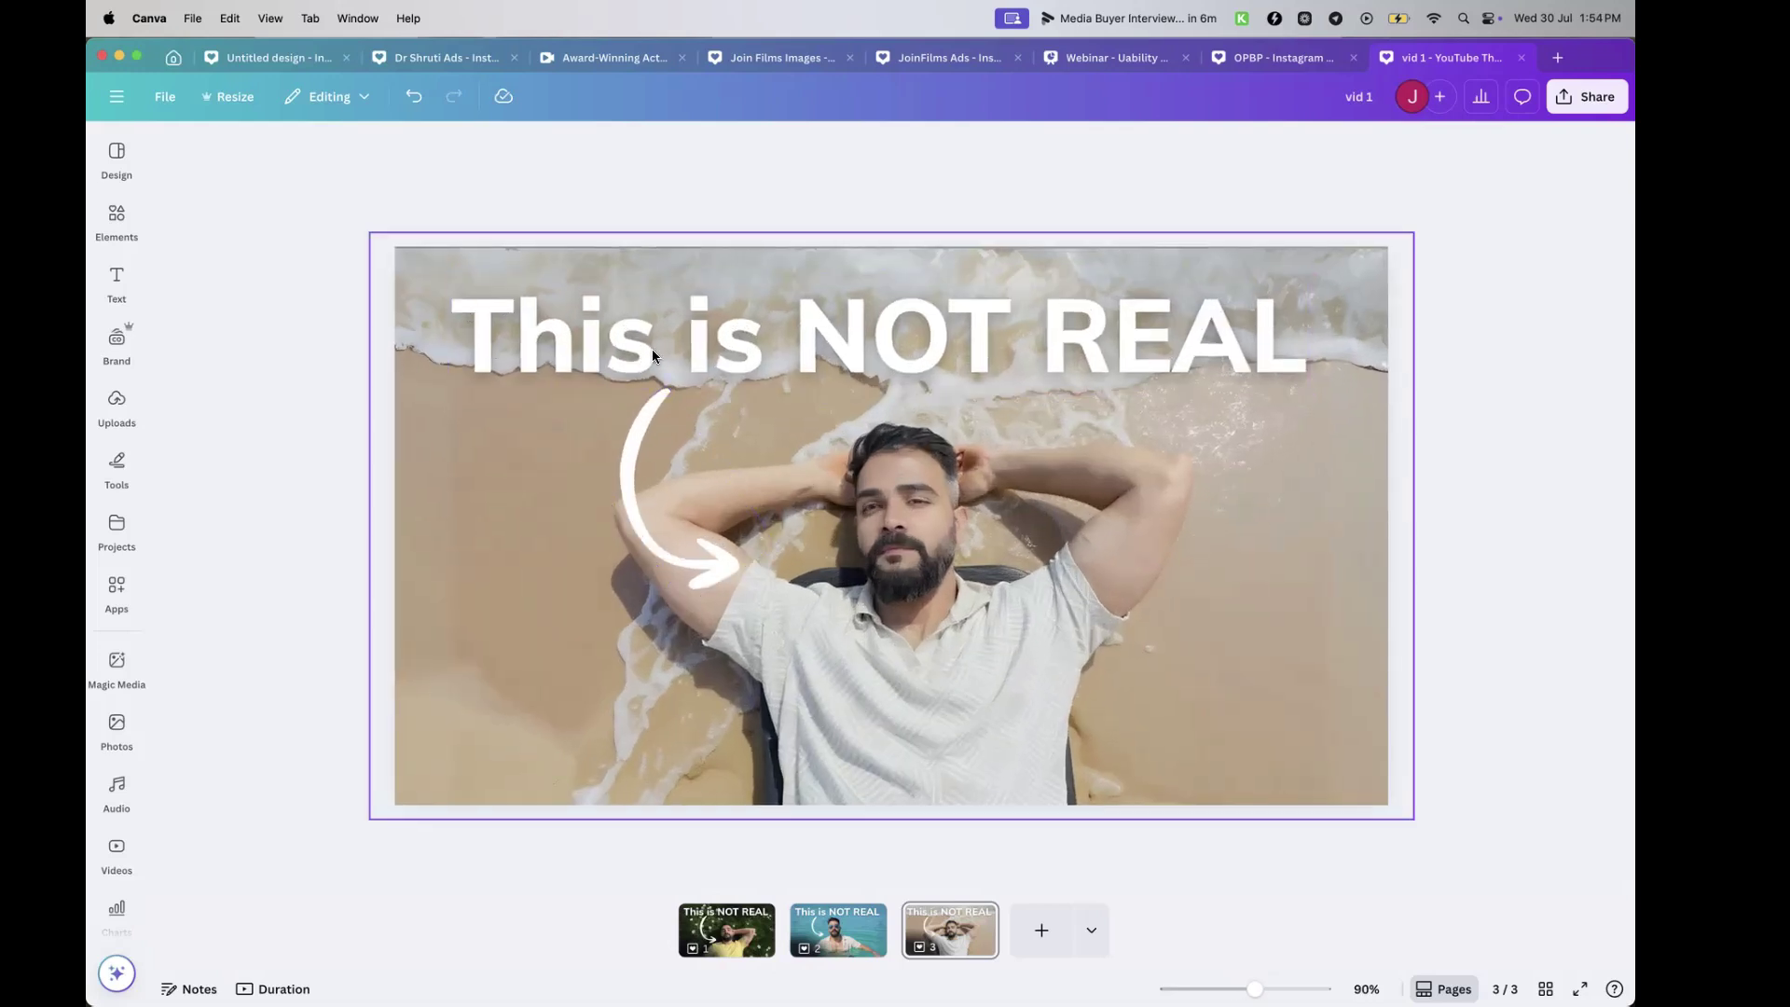
Move the curved arrow right under REAL, flip it vertically and rotate it toward the man
left_click(681, 536)
left_click_drag(897, 546, 1210, 532)
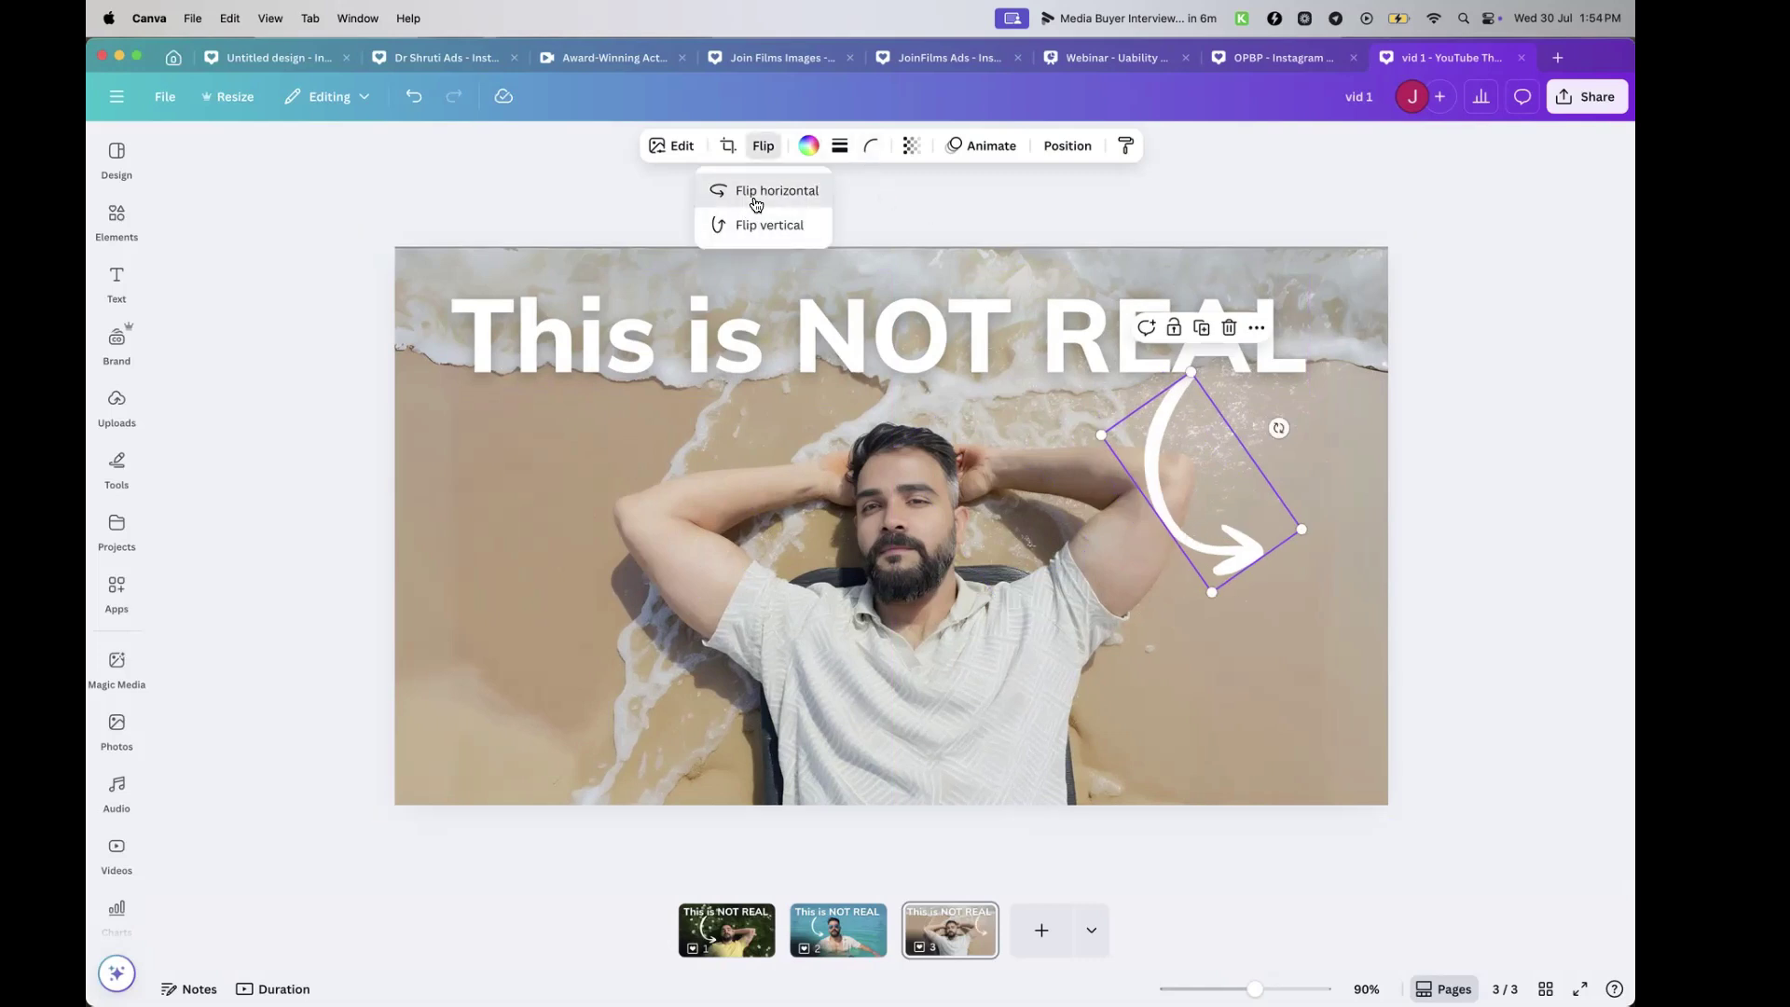
left_click(795, 224)
left_click(1246, 392)
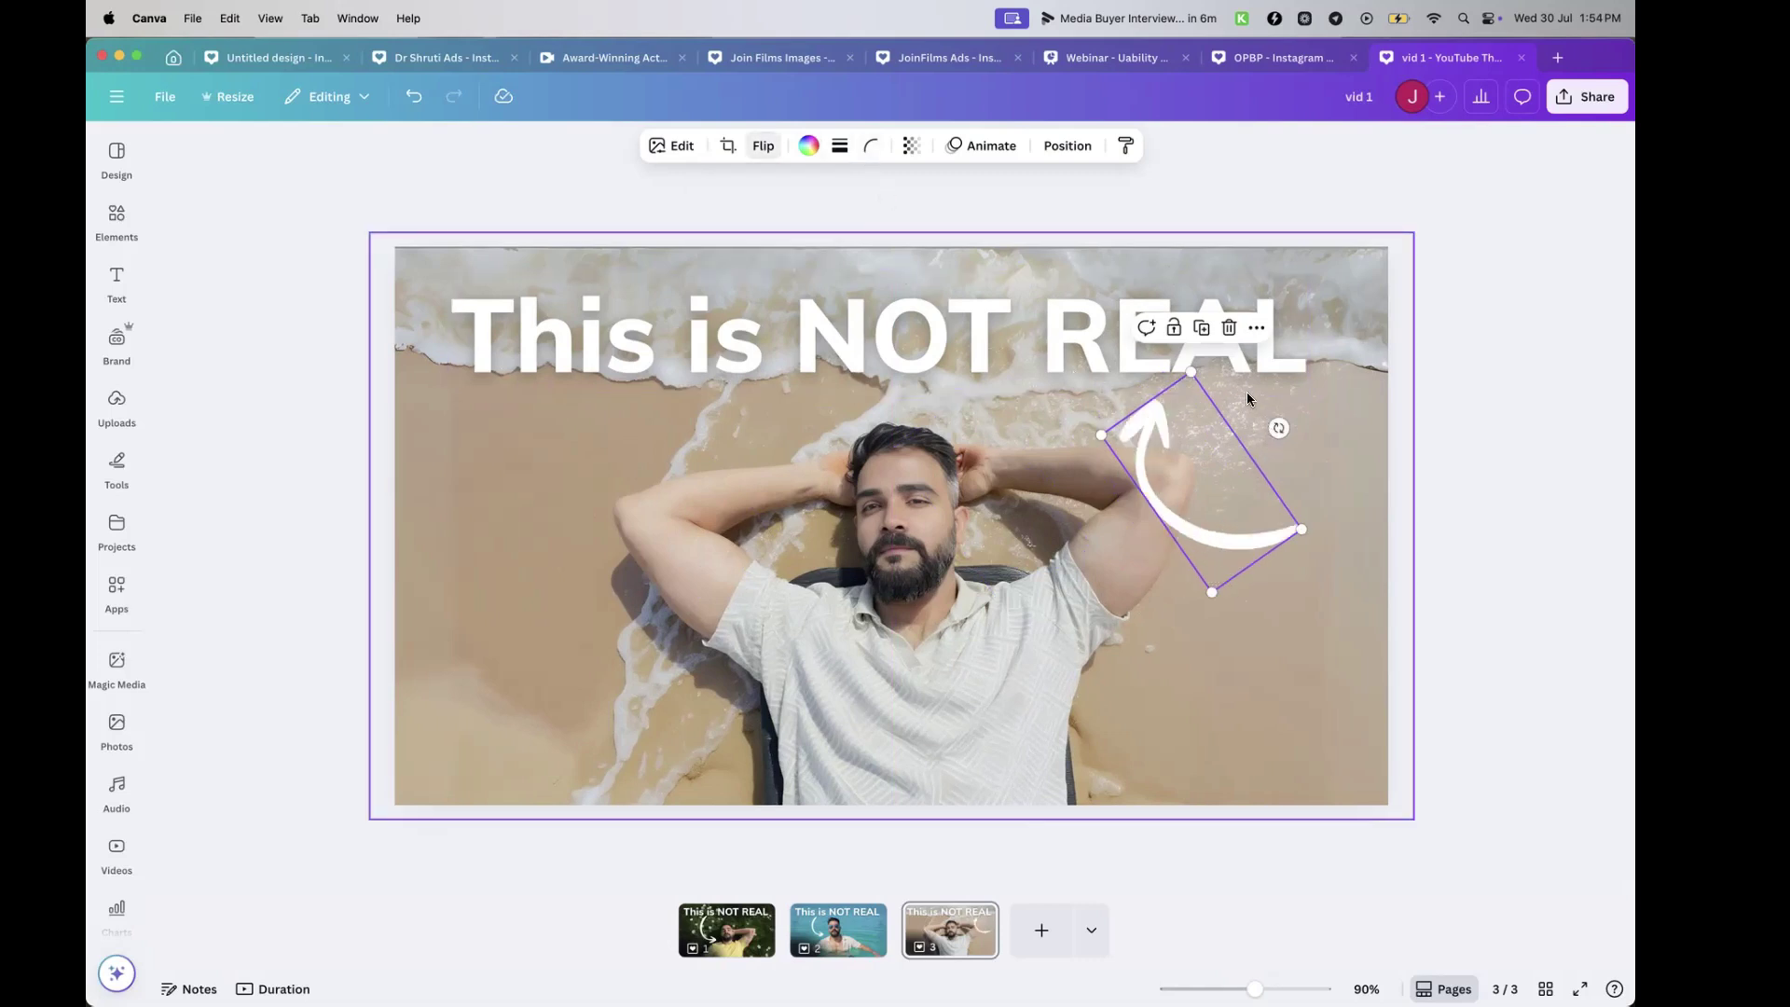
left_click(1350, 464)
left_click(1233, 474)
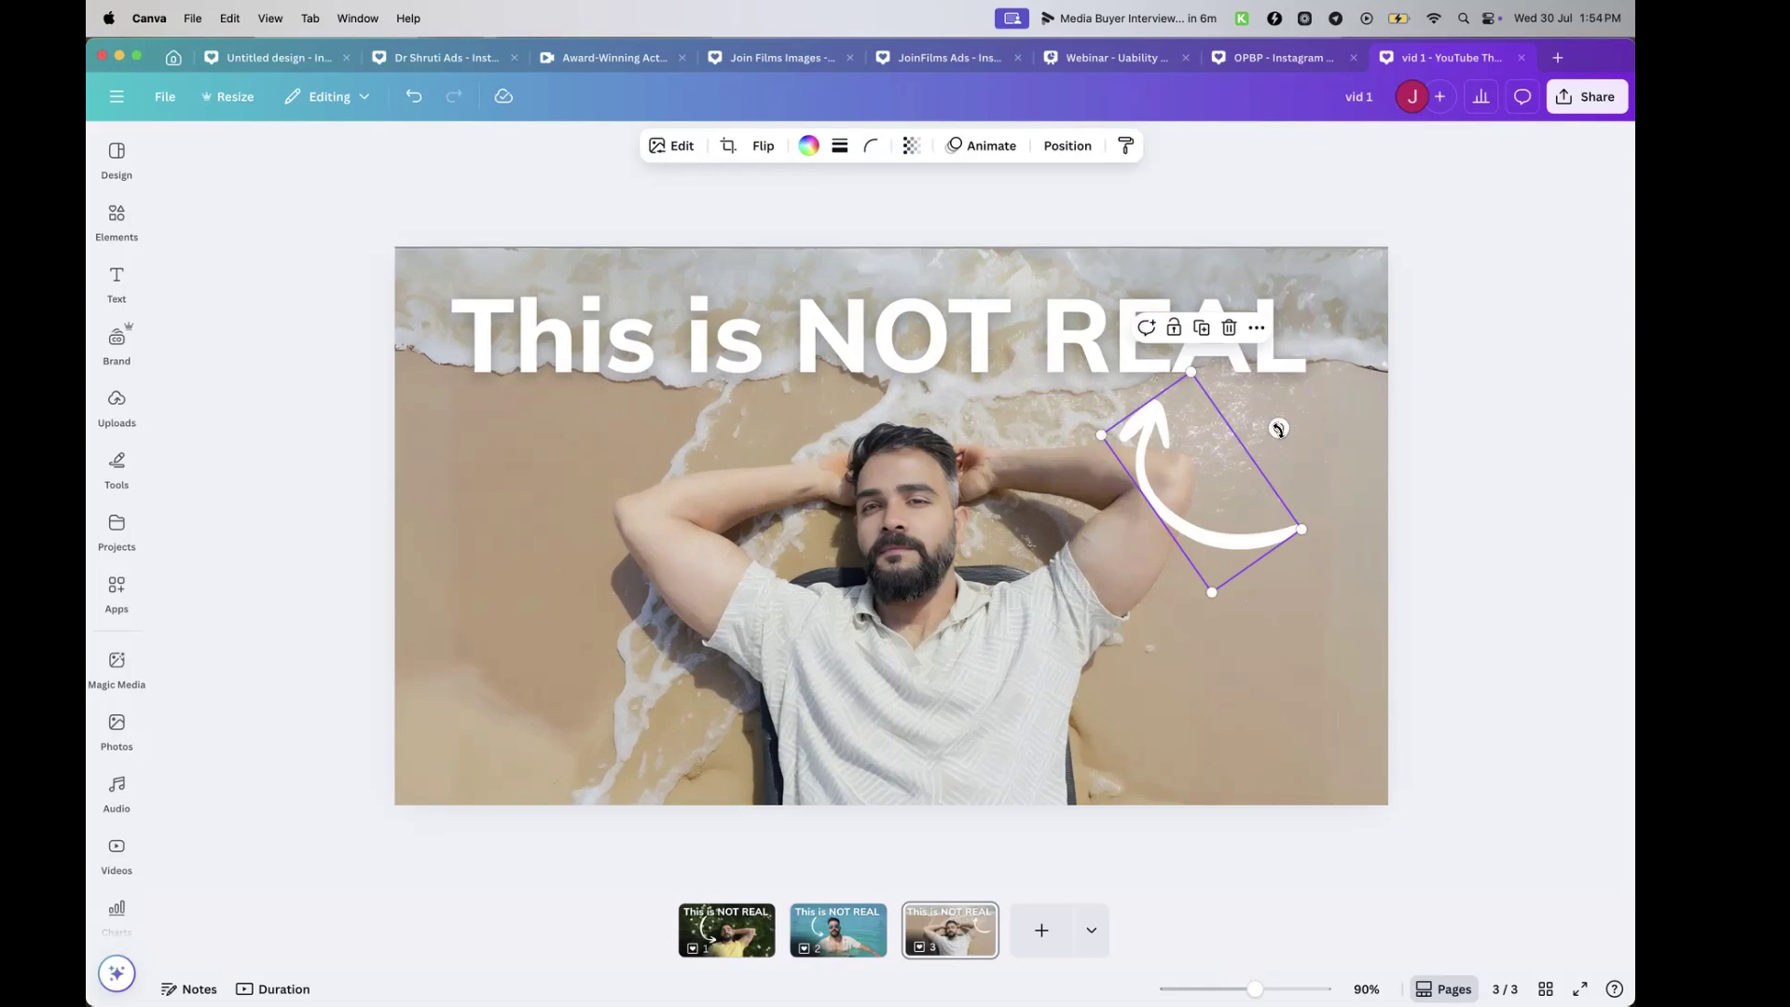
left_click_drag(1279, 428, 1099, 378)
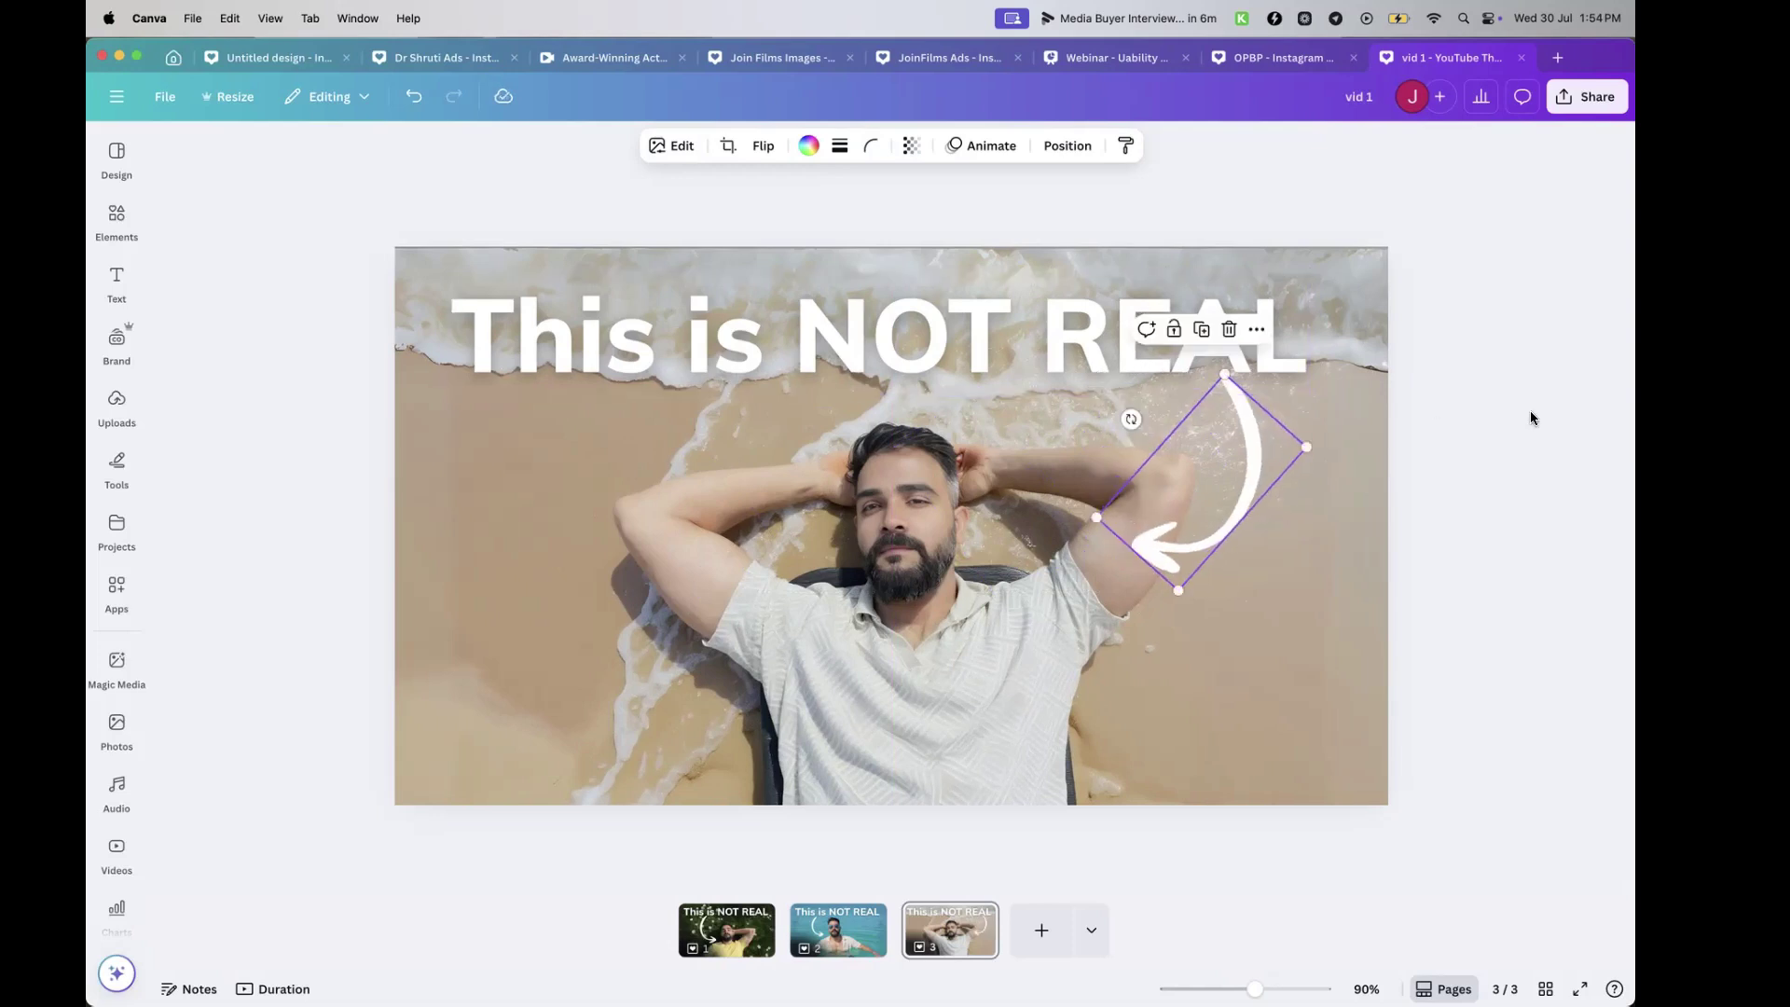
left_click(1530, 410)
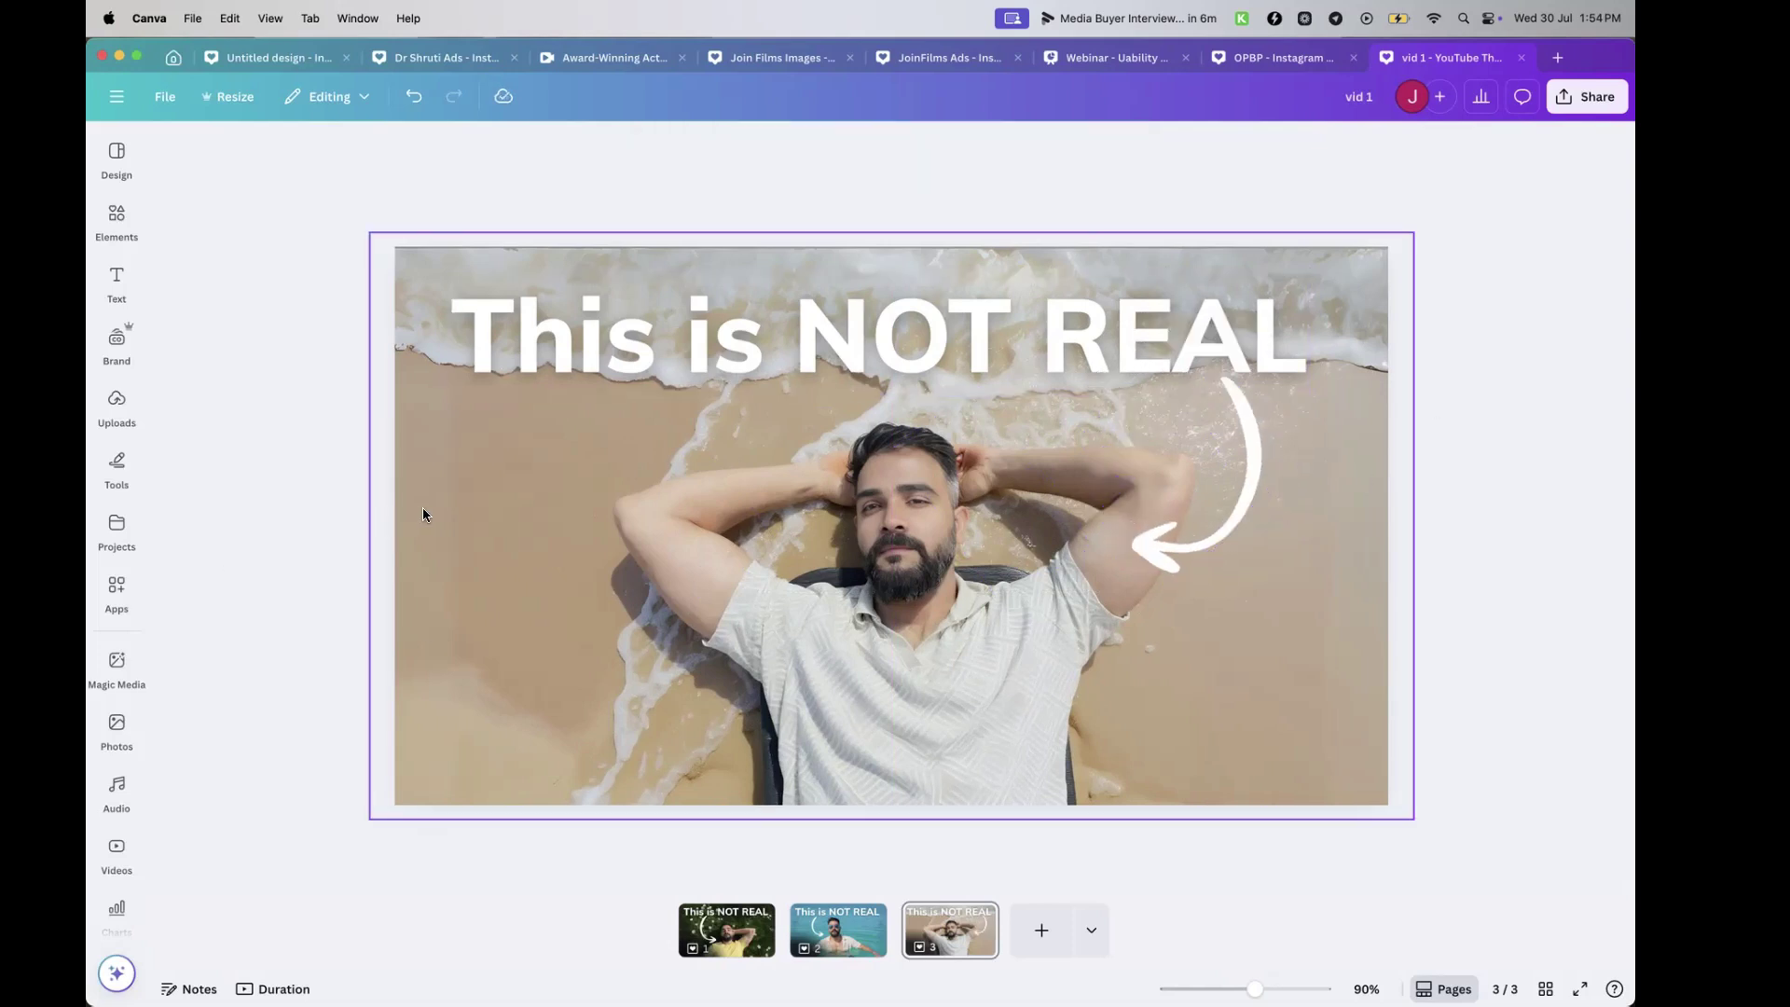
left_click(510, 615)
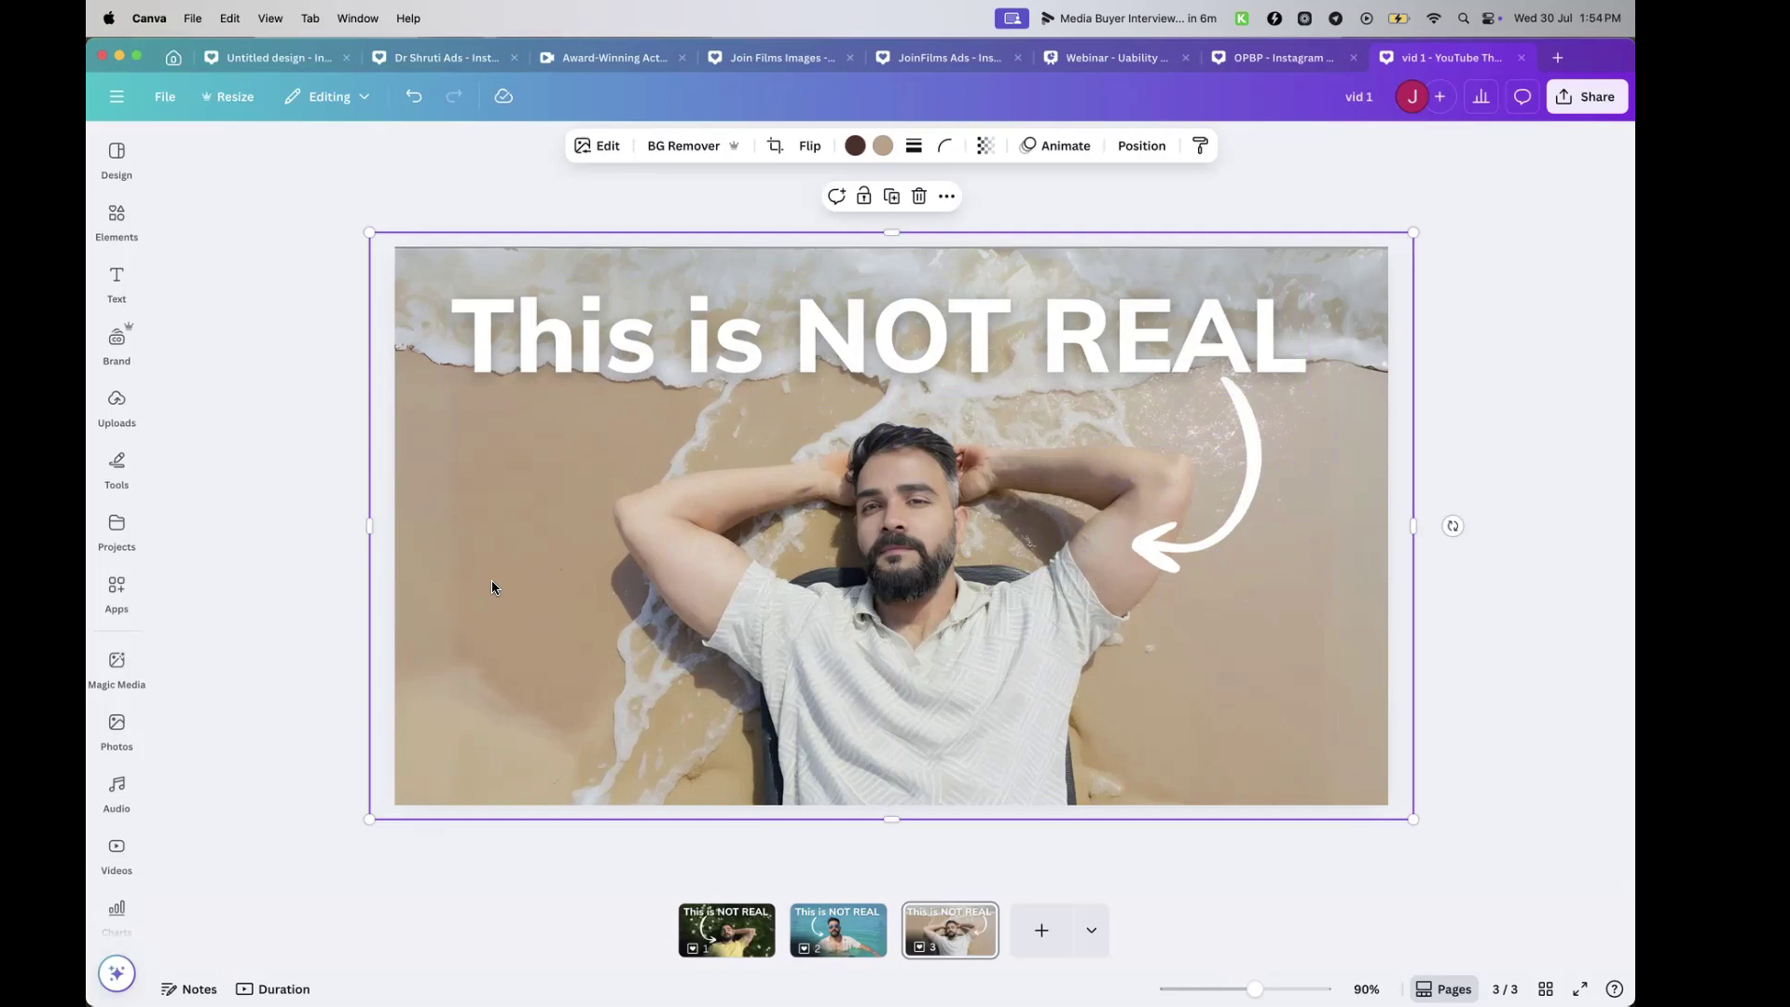
Use BG Remover to cut the man out of the beach photo, then shift and trim the cutout
mouse_move(492, 586)
left_mouse_down()
mouse_move(572, 547)
mouse_move(512, 568)
left_mouse_up()
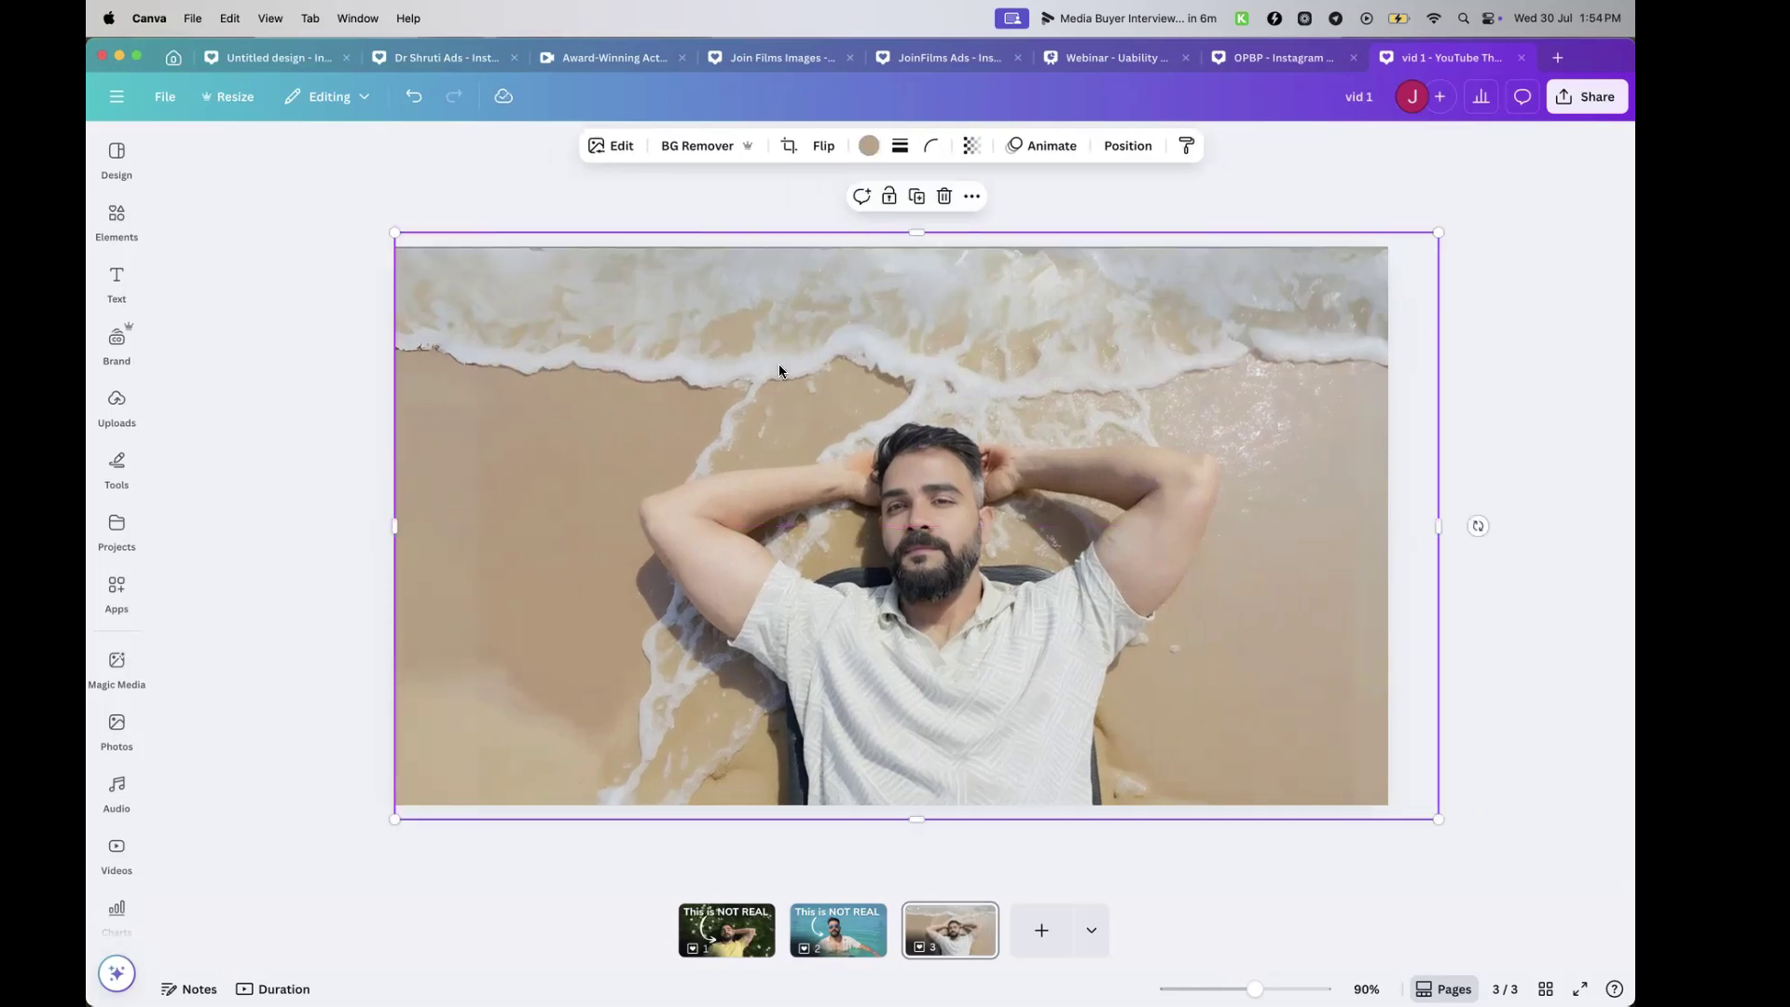
left_click(705, 147)
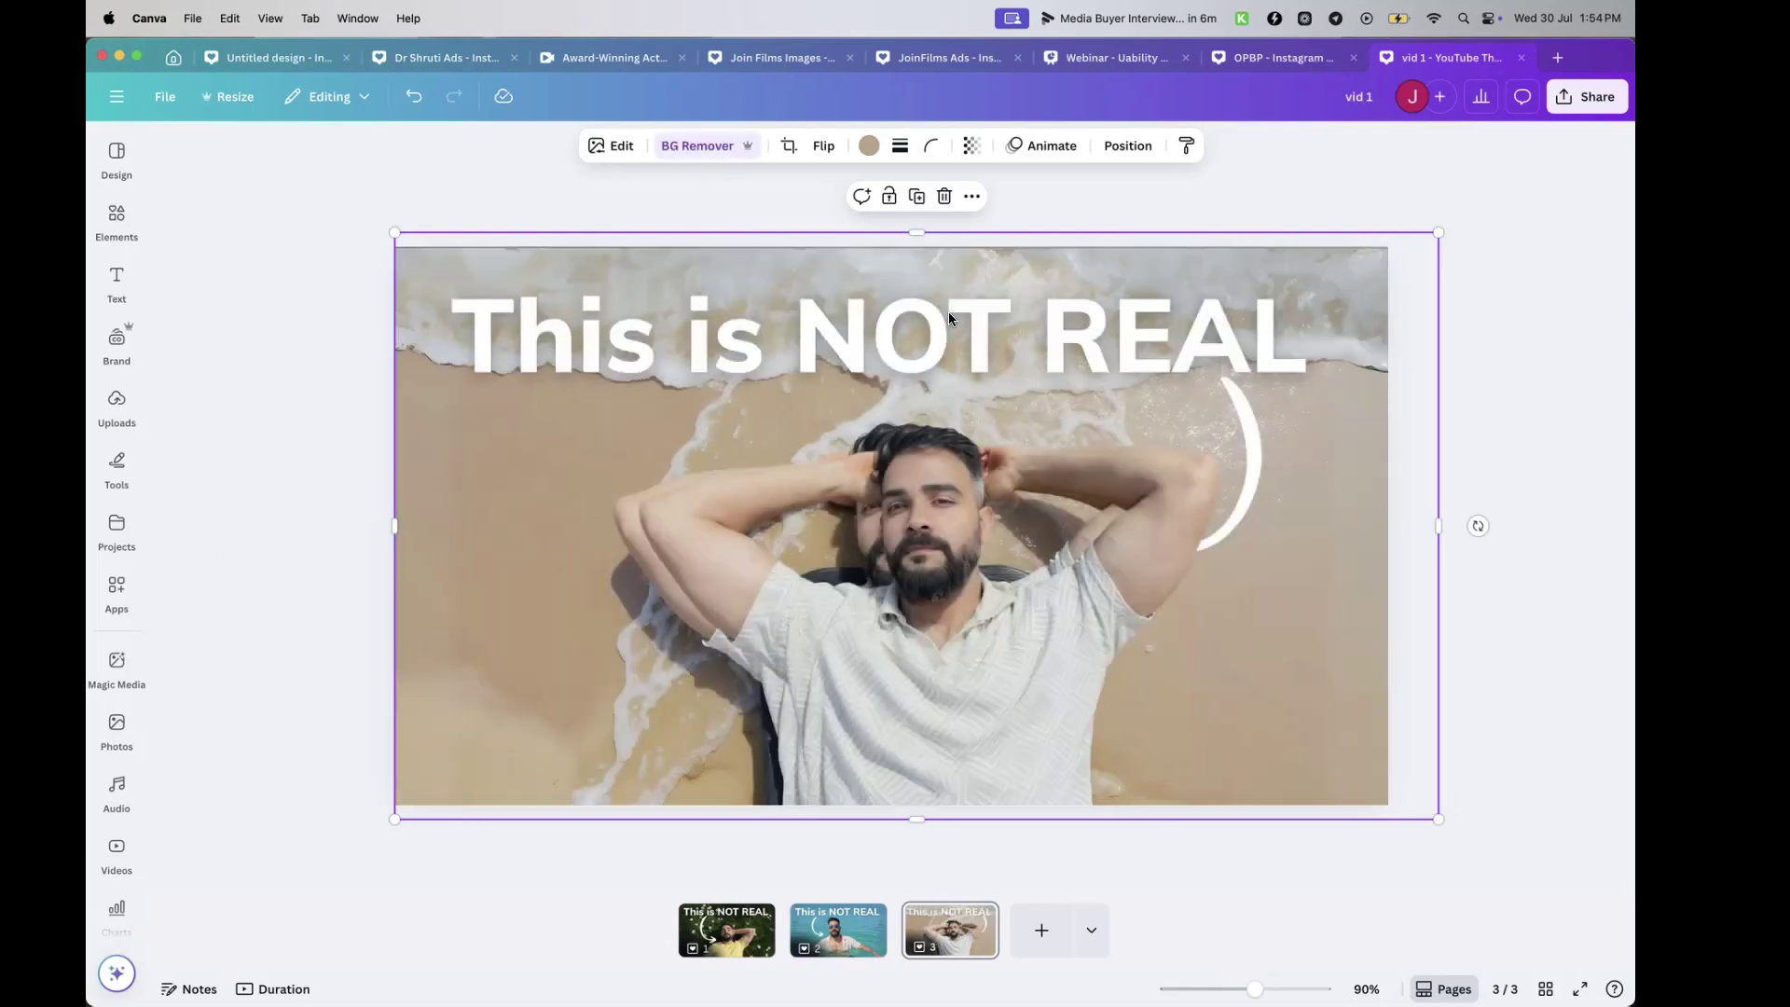
left_click_drag(931, 496, 913, 496)
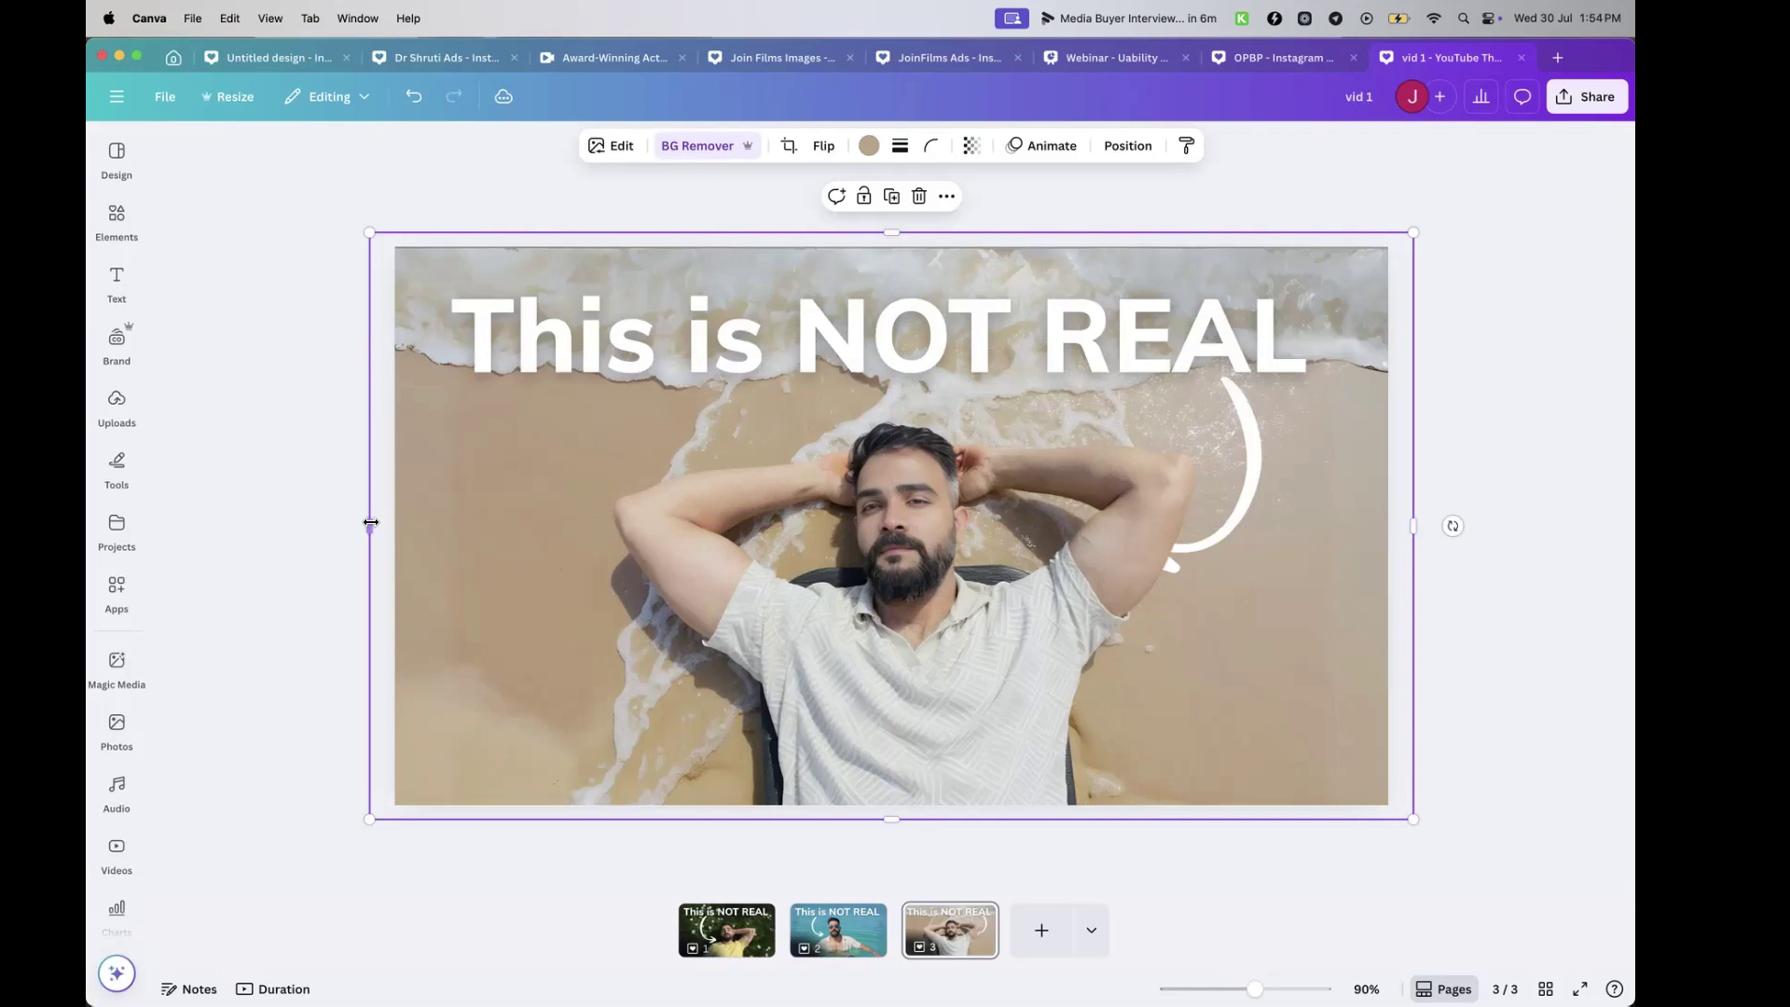
left_click_drag(369, 525, 499, 524)
Stretch the beach background back to the page edge and make it slightly transparent
left_click(438, 539)
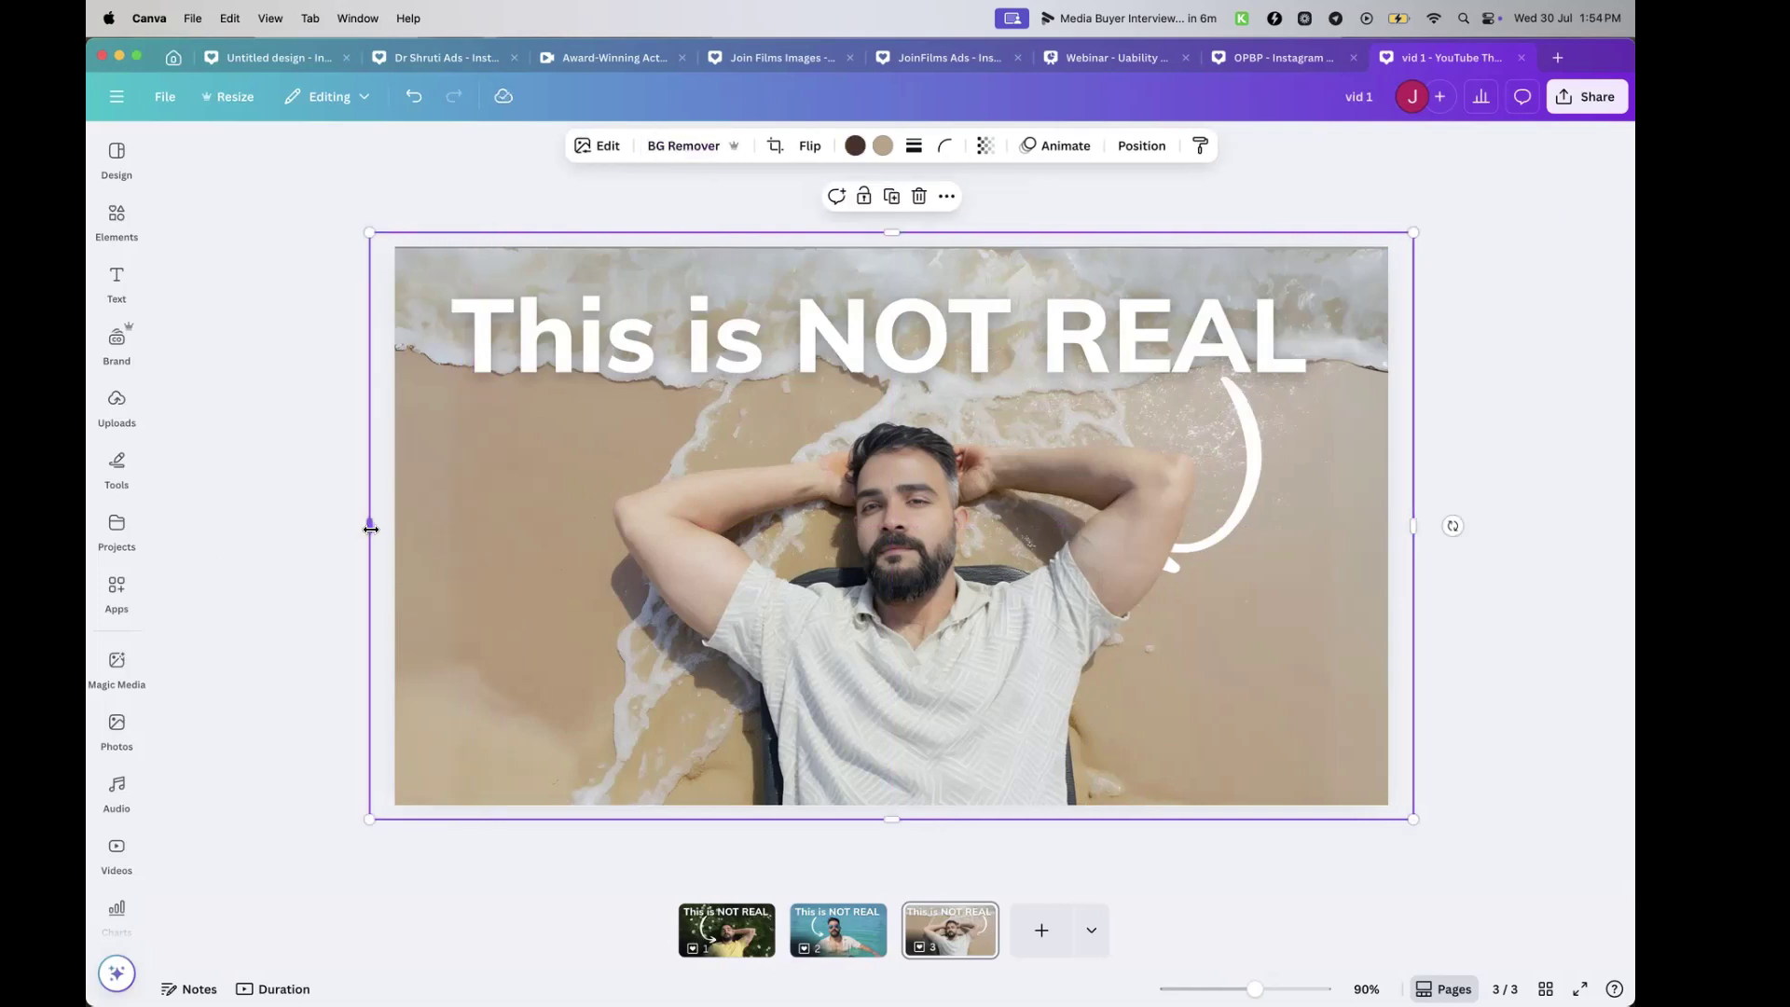
mouse_move(369, 525)
left_mouse_down()
mouse_move(451, 523)
mouse_move(389, 524)
left_mouse_up()
left_click(338, 511)
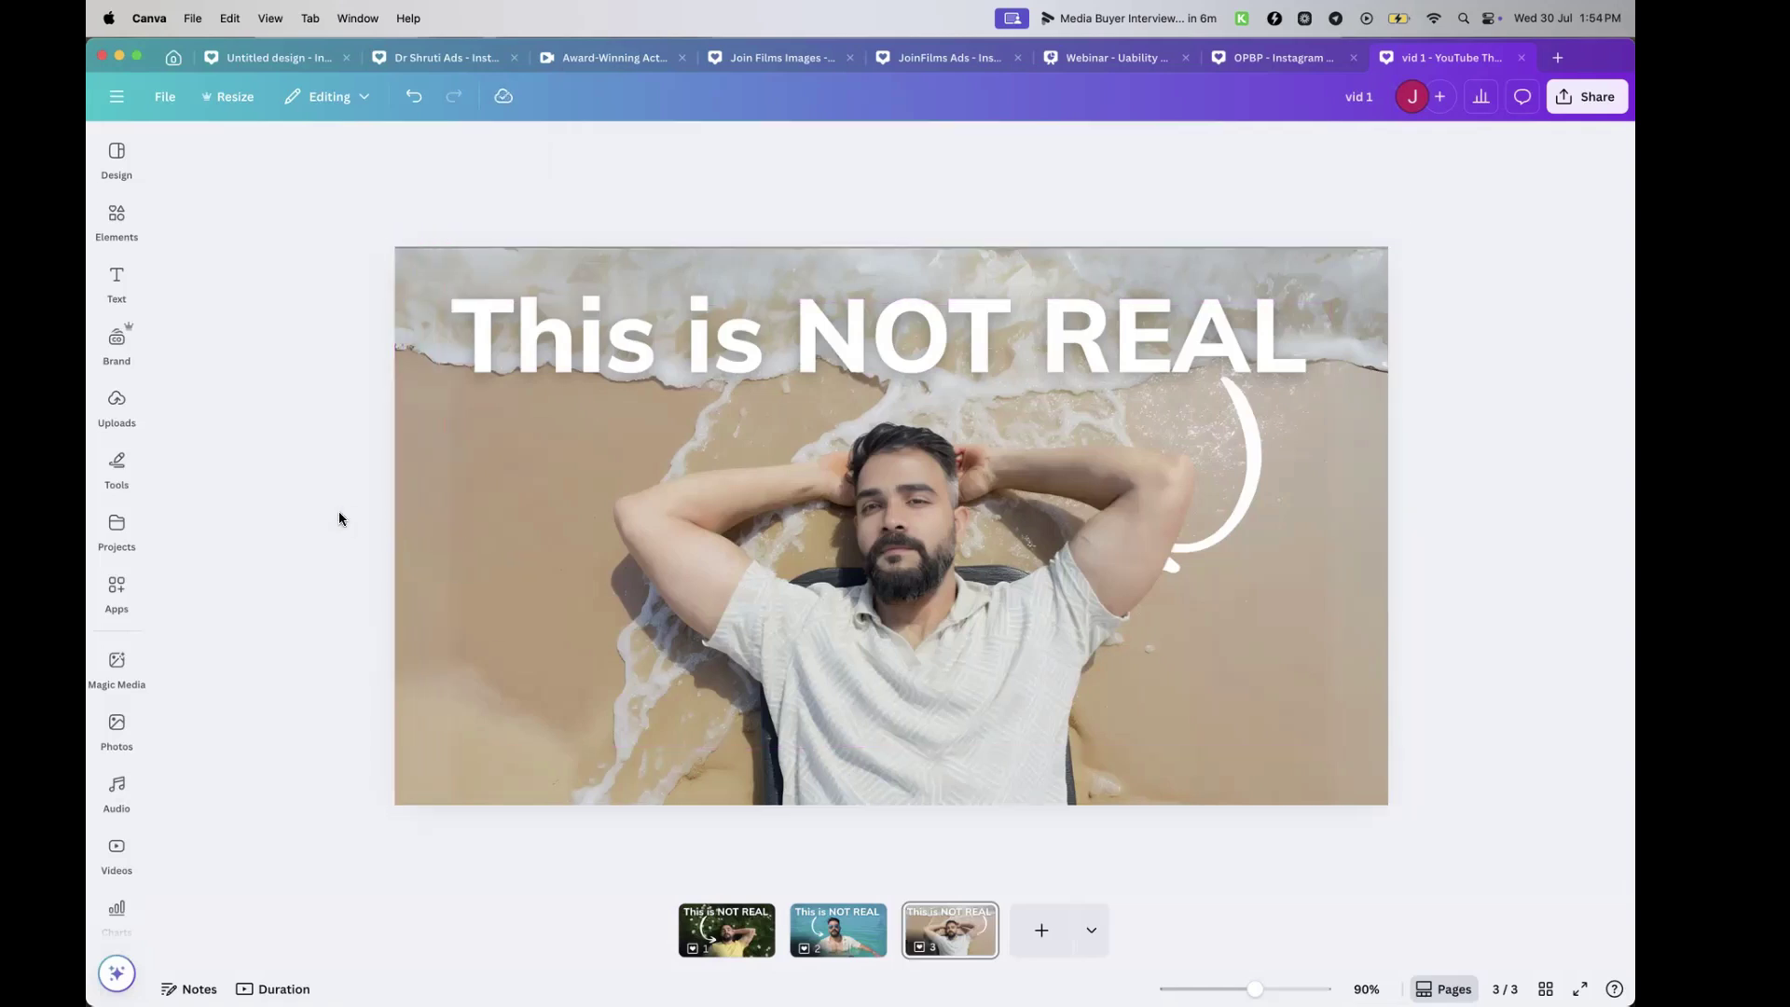
left_click(410, 509)
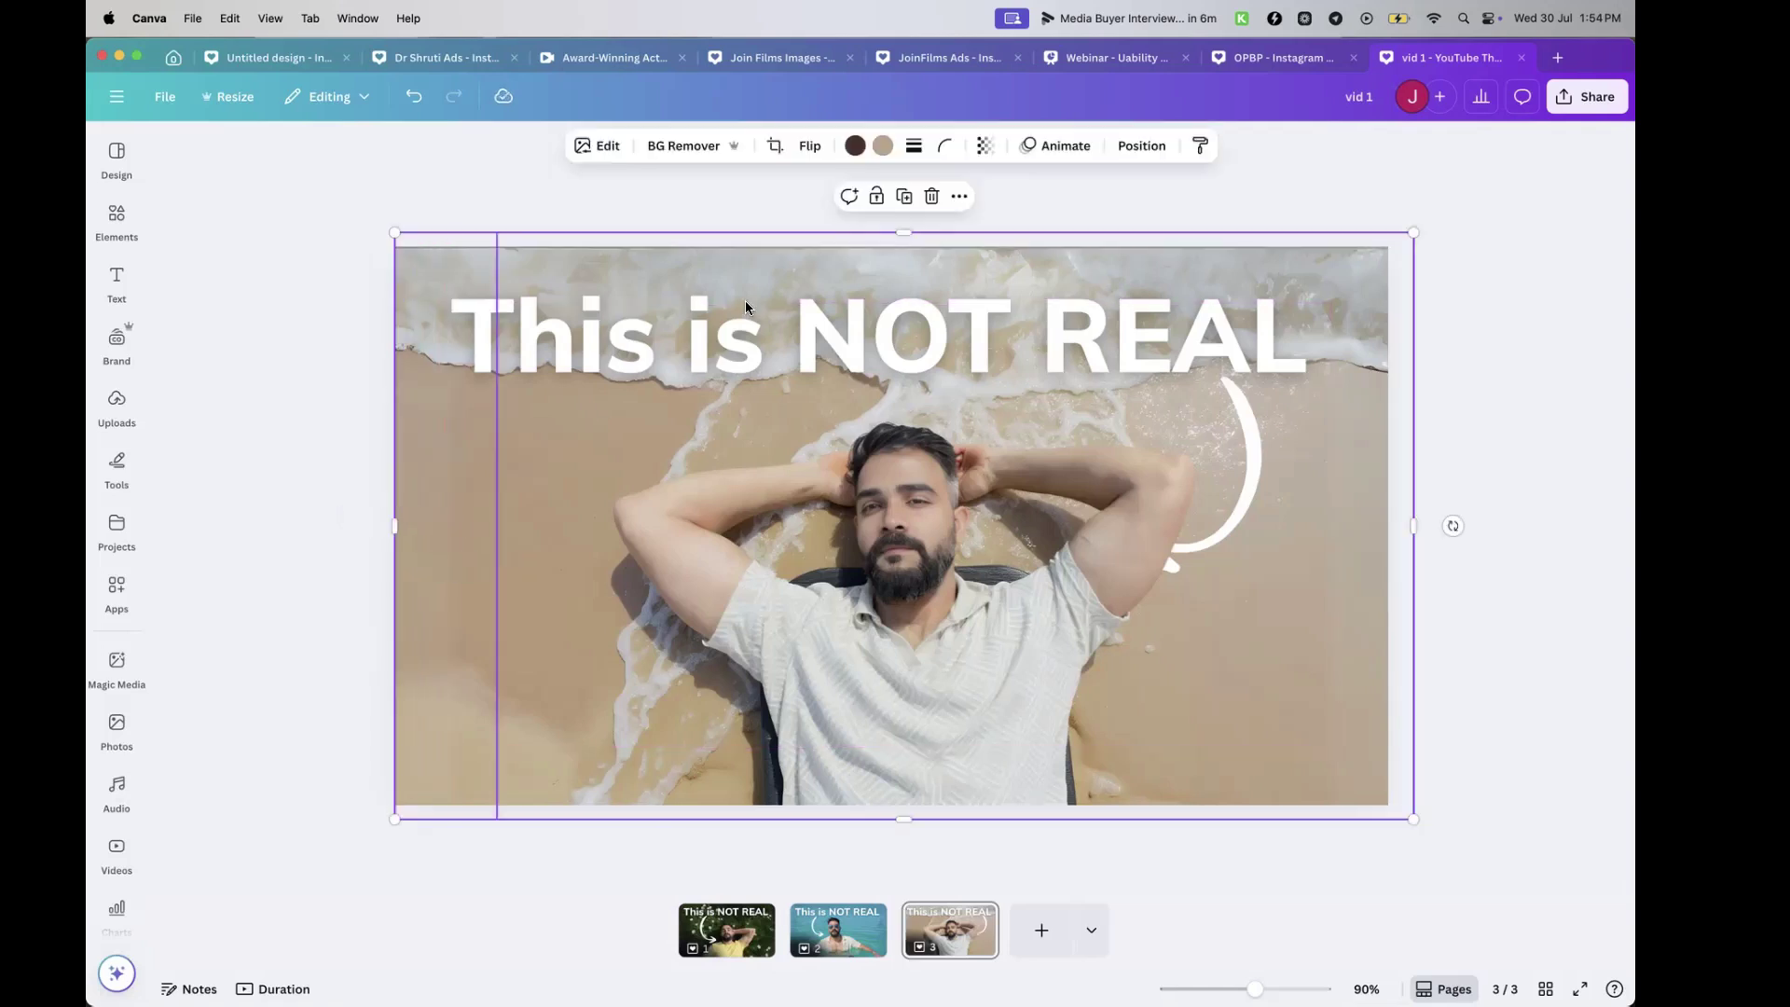
left_click(987, 149)
left_click_drag(1011, 216, 997, 219)
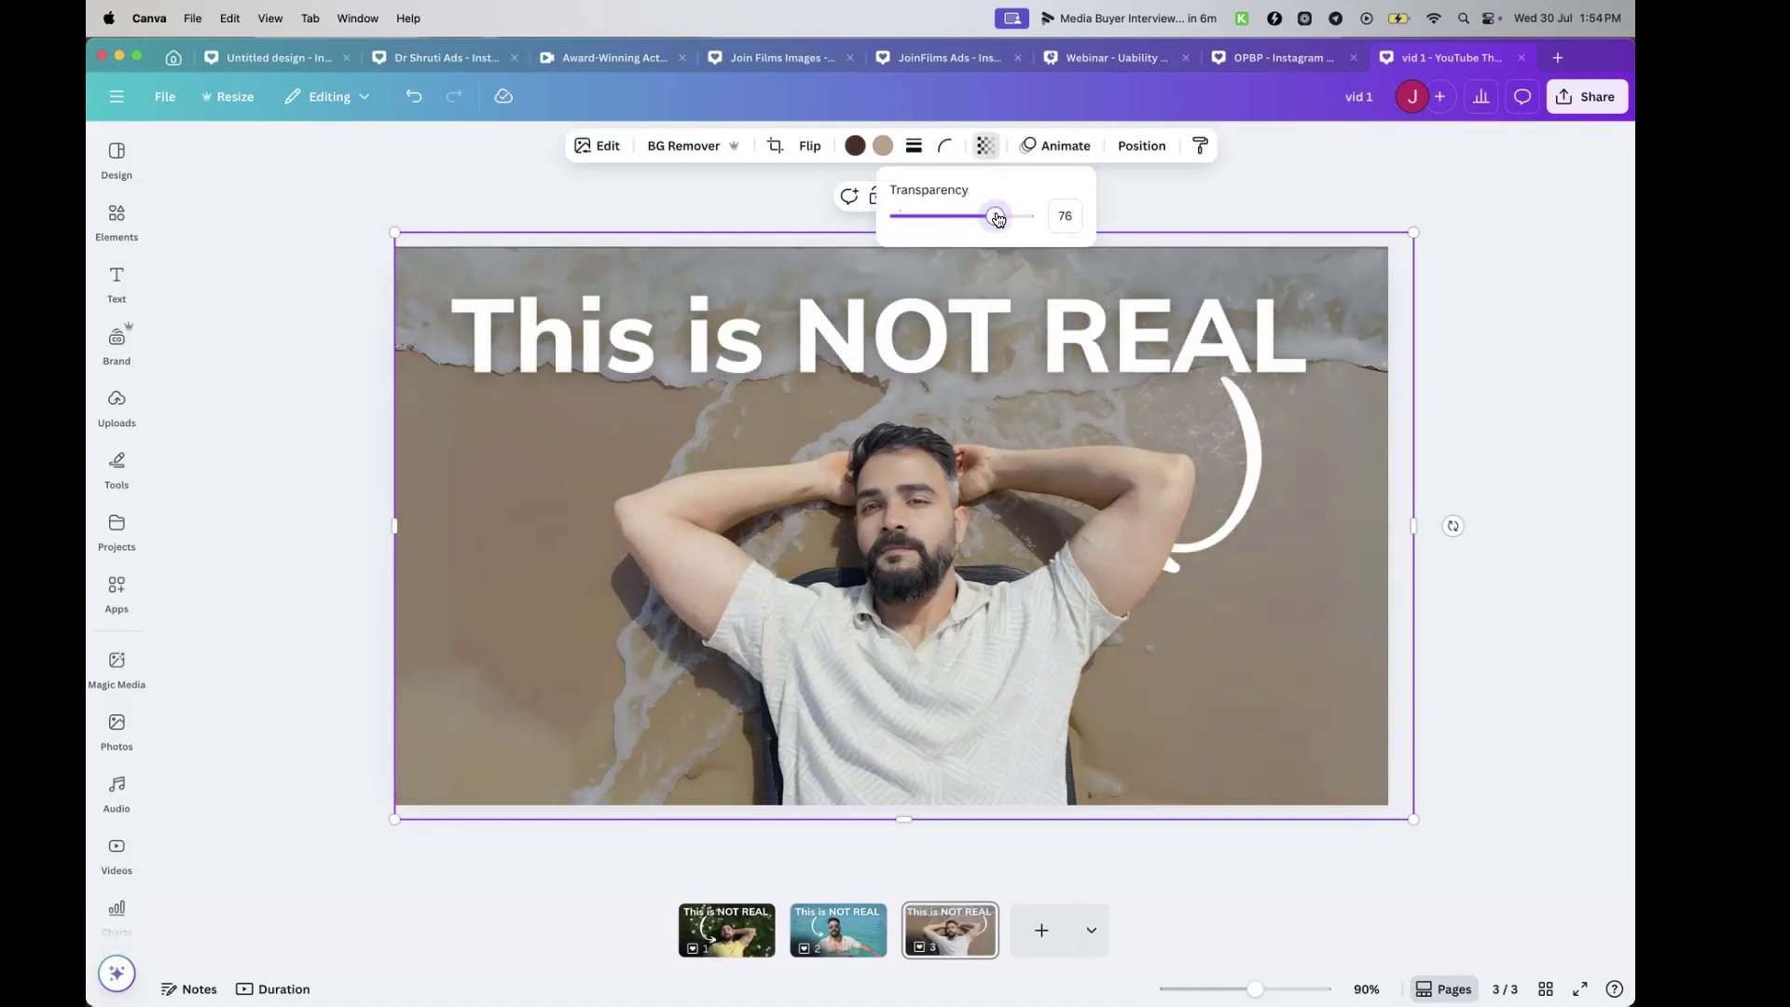
left_click(1066, 586)
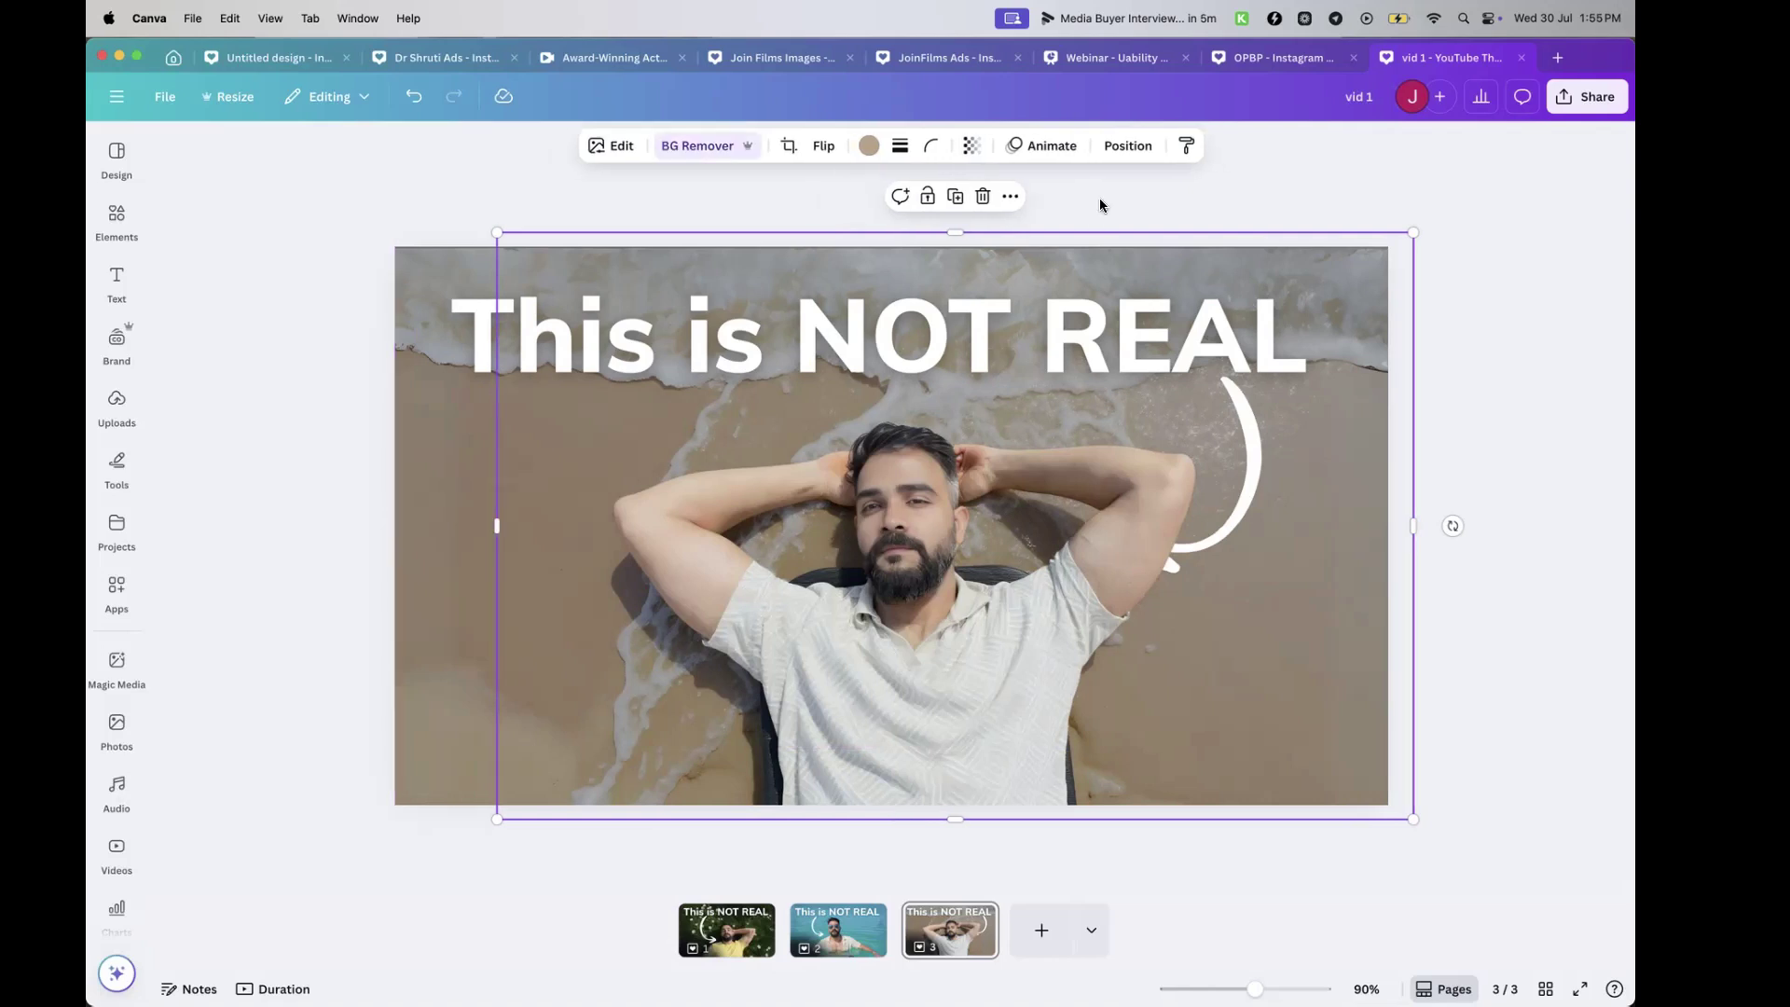
In the Layers list, move the man cutout behind the curved arrow so the whole arrow shows
left_click(1132, 146)
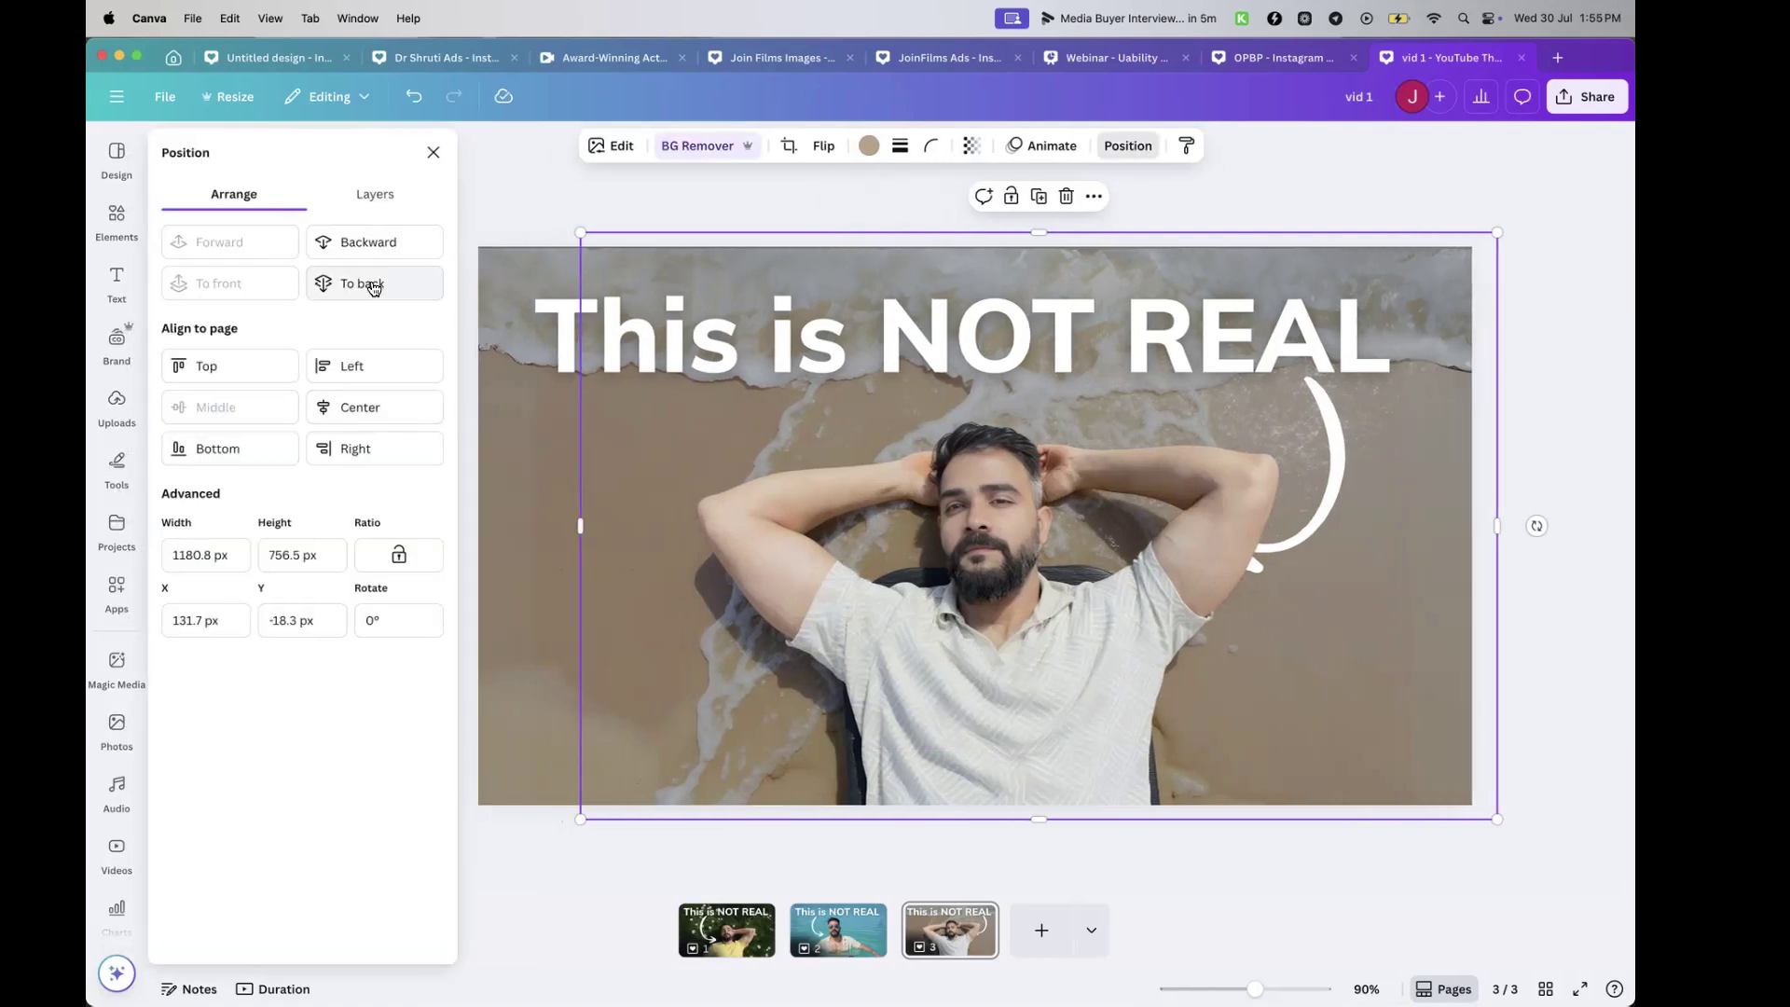
left_click(378, 196)
left_click_drag(290, 321, 298, 415)
key("Escape")
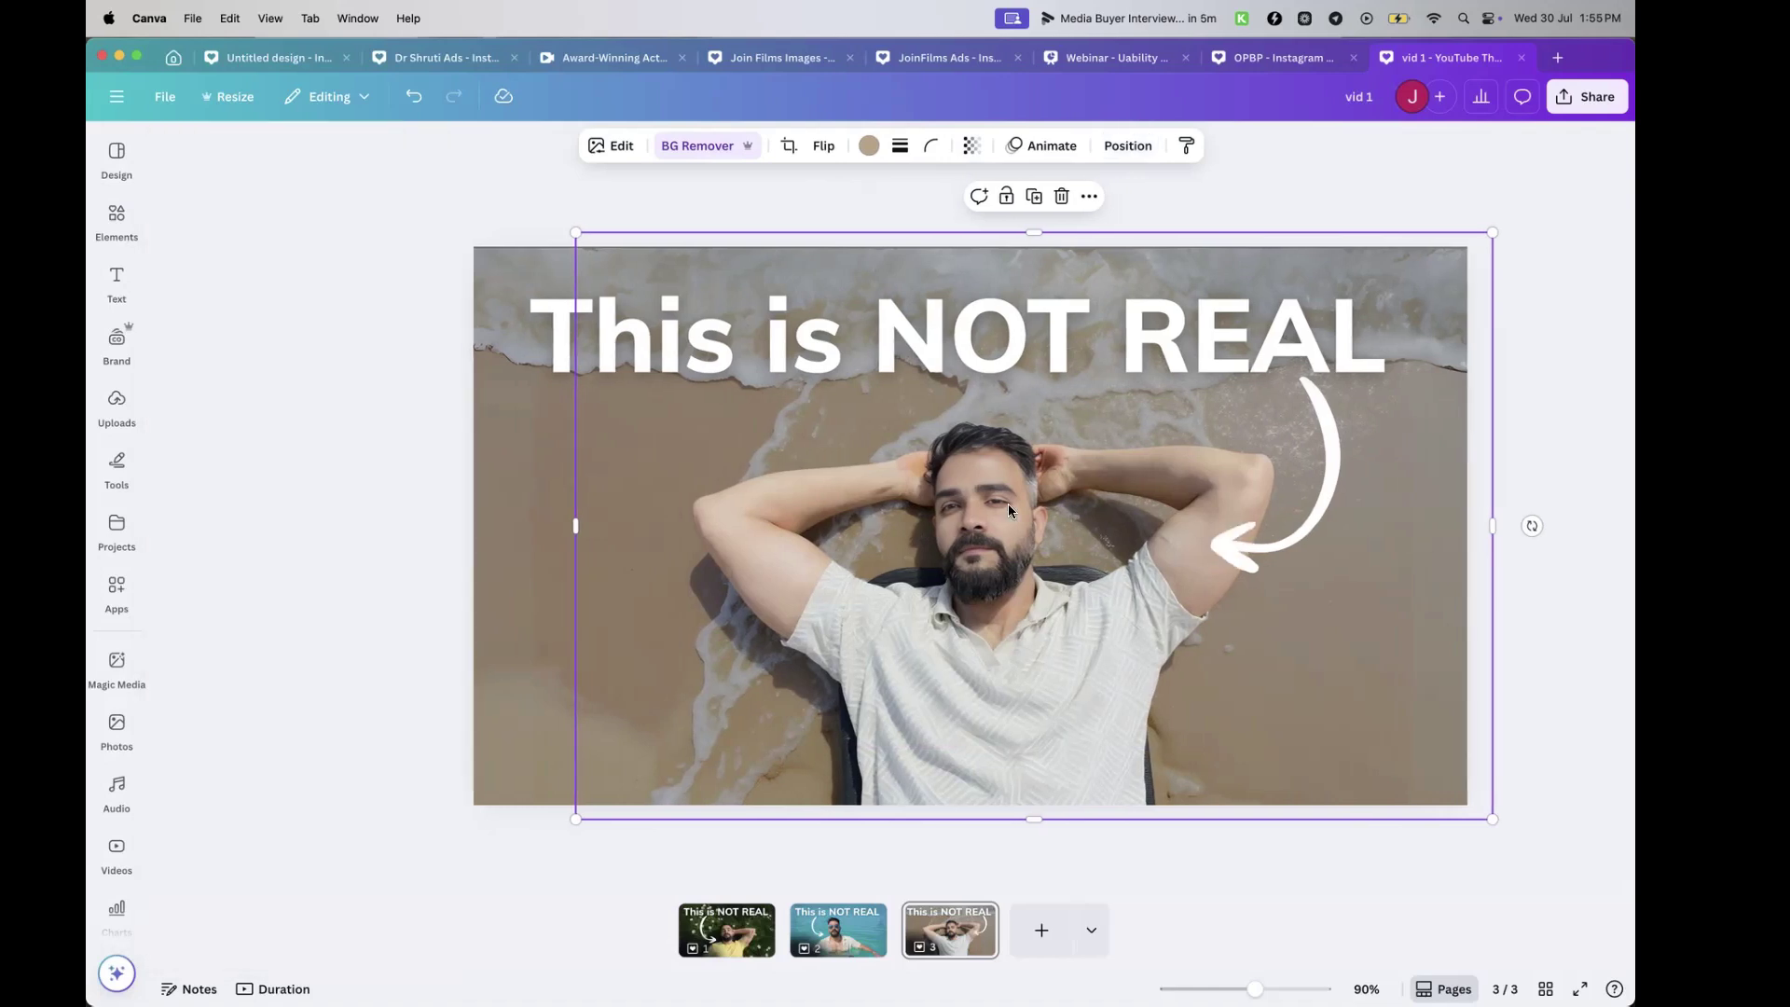
left_click(265, 535)
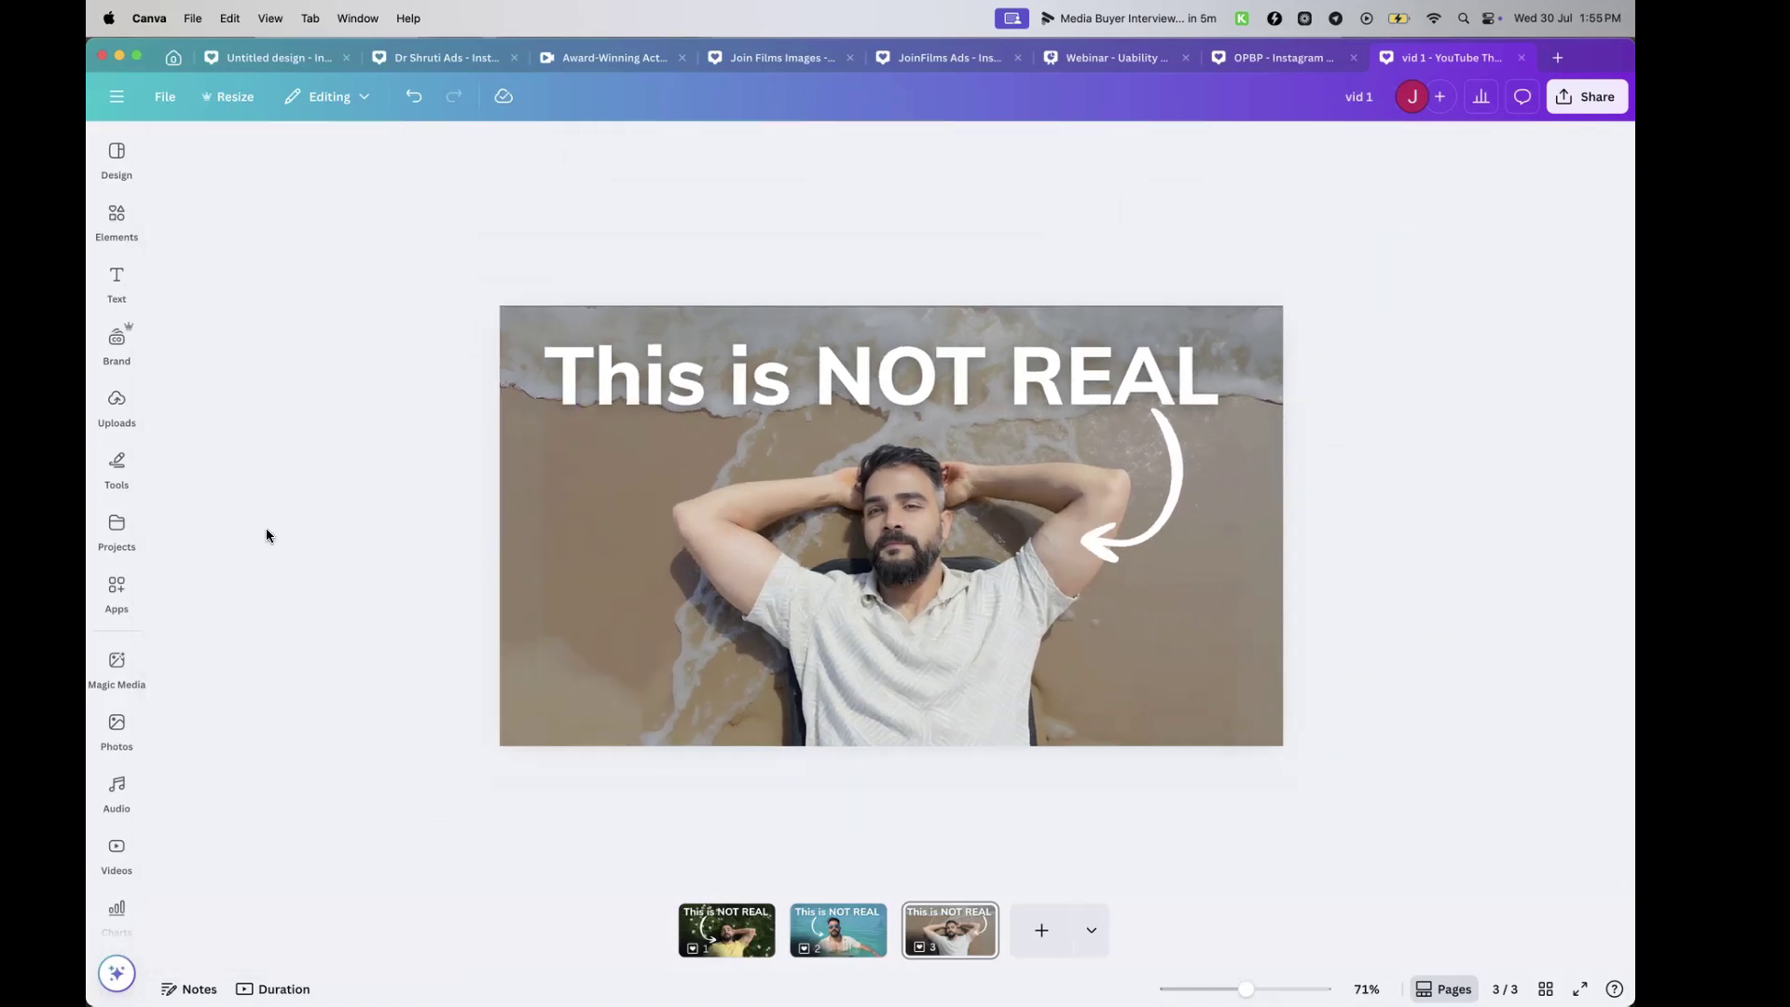
Nudge the beach background's transparency slider slightly to fine-tune the fade
left_click(509, 534)
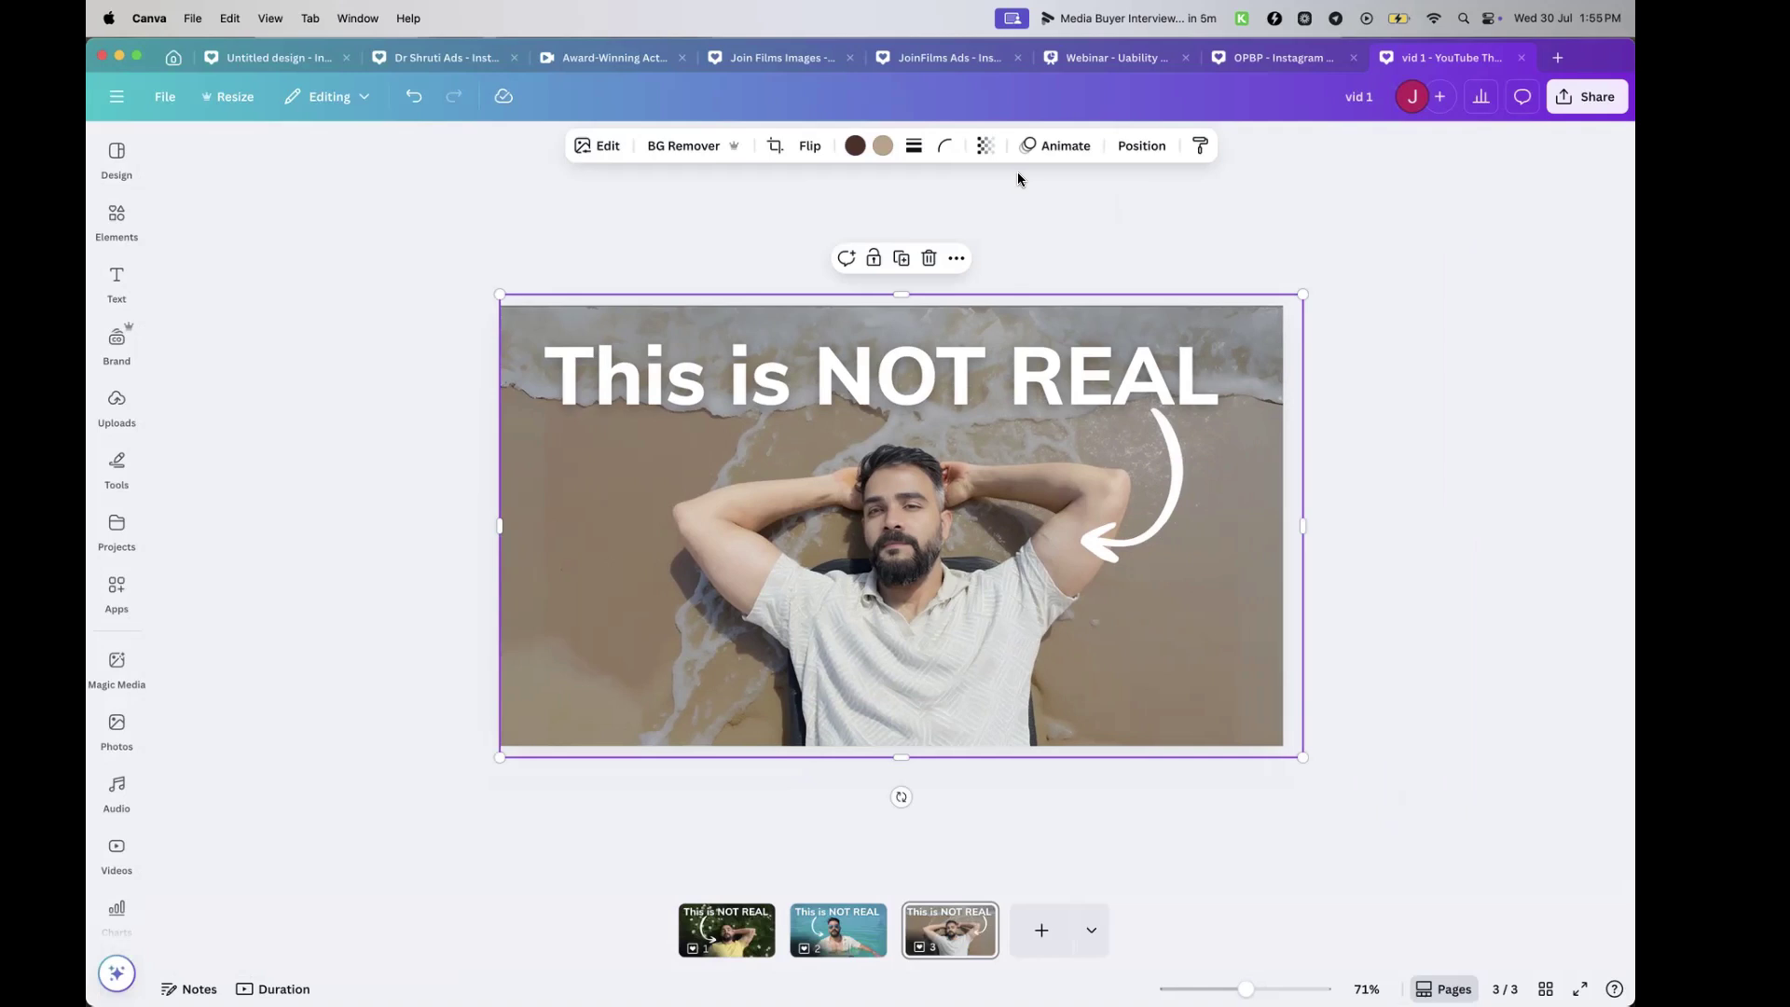
left_click(985, 146)
mouse_move(995, 218)
left_mouse_down()
mouse_move(1041, 219)
mouse_move(1014, 218)
left_mouse_up()
left_click(1307, 393)
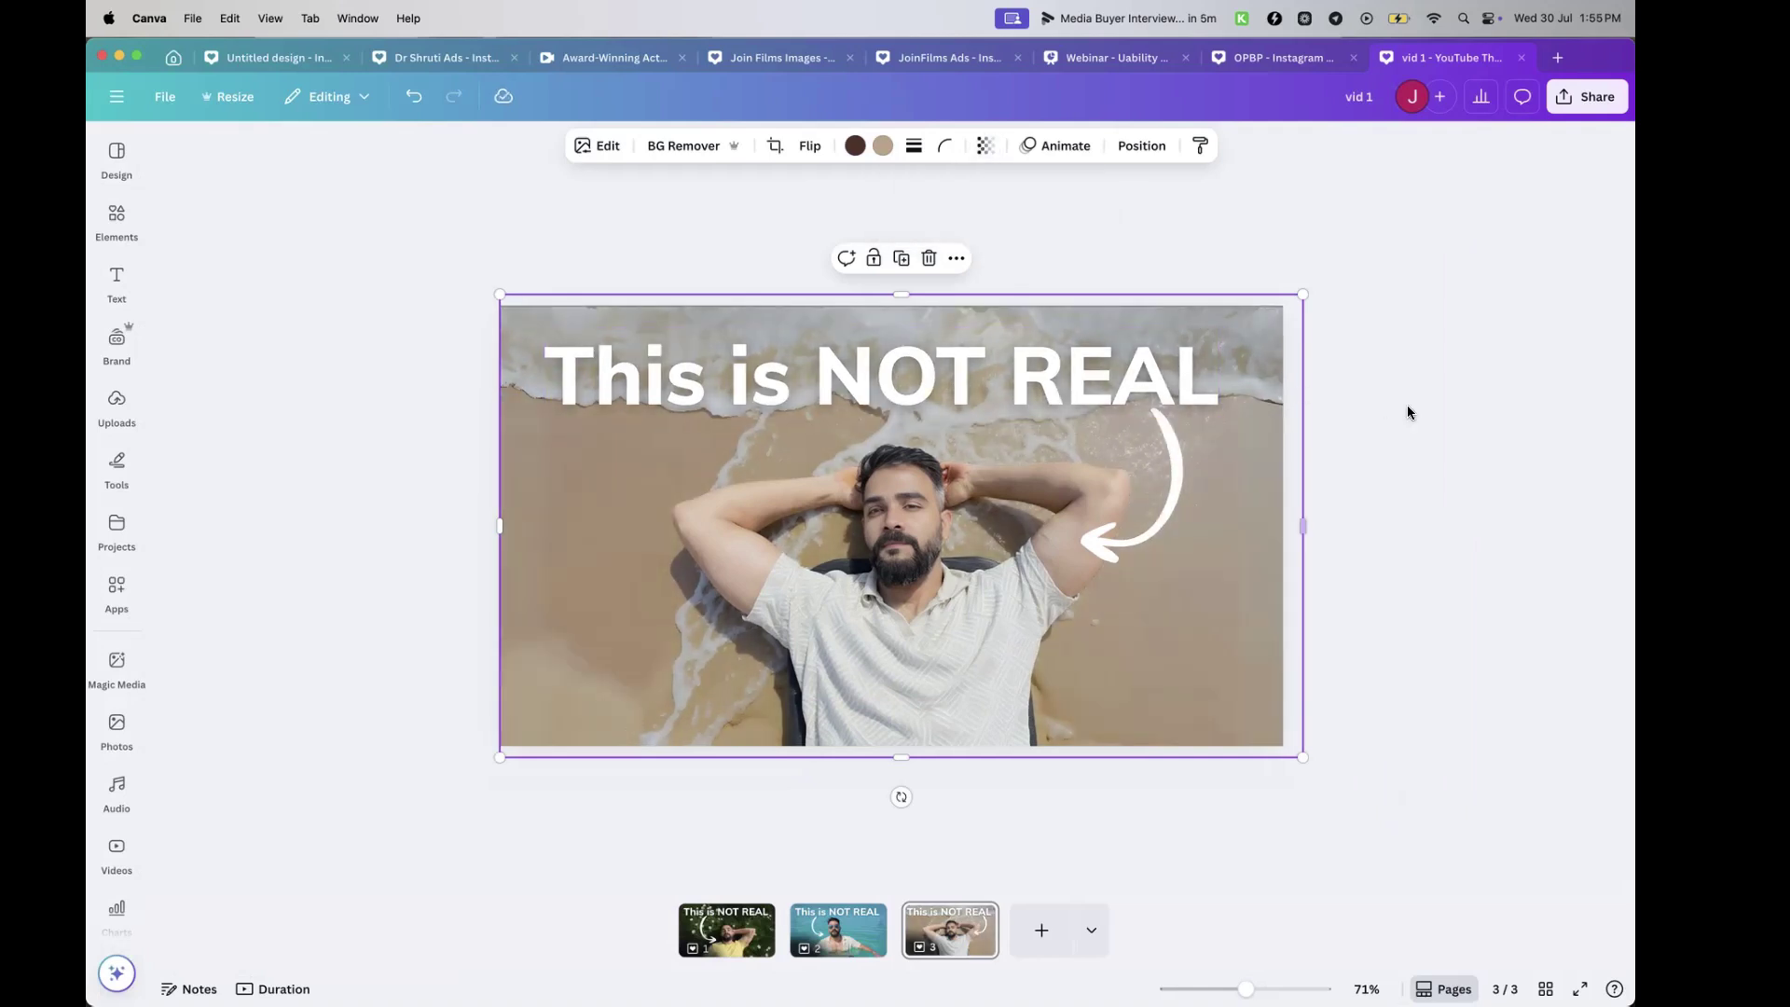
left_click(1408, 410)
Return to page 1, the daisy-field thumbnail, then switch over to the Zoom app
scroll(1406, 405, "up", 3)
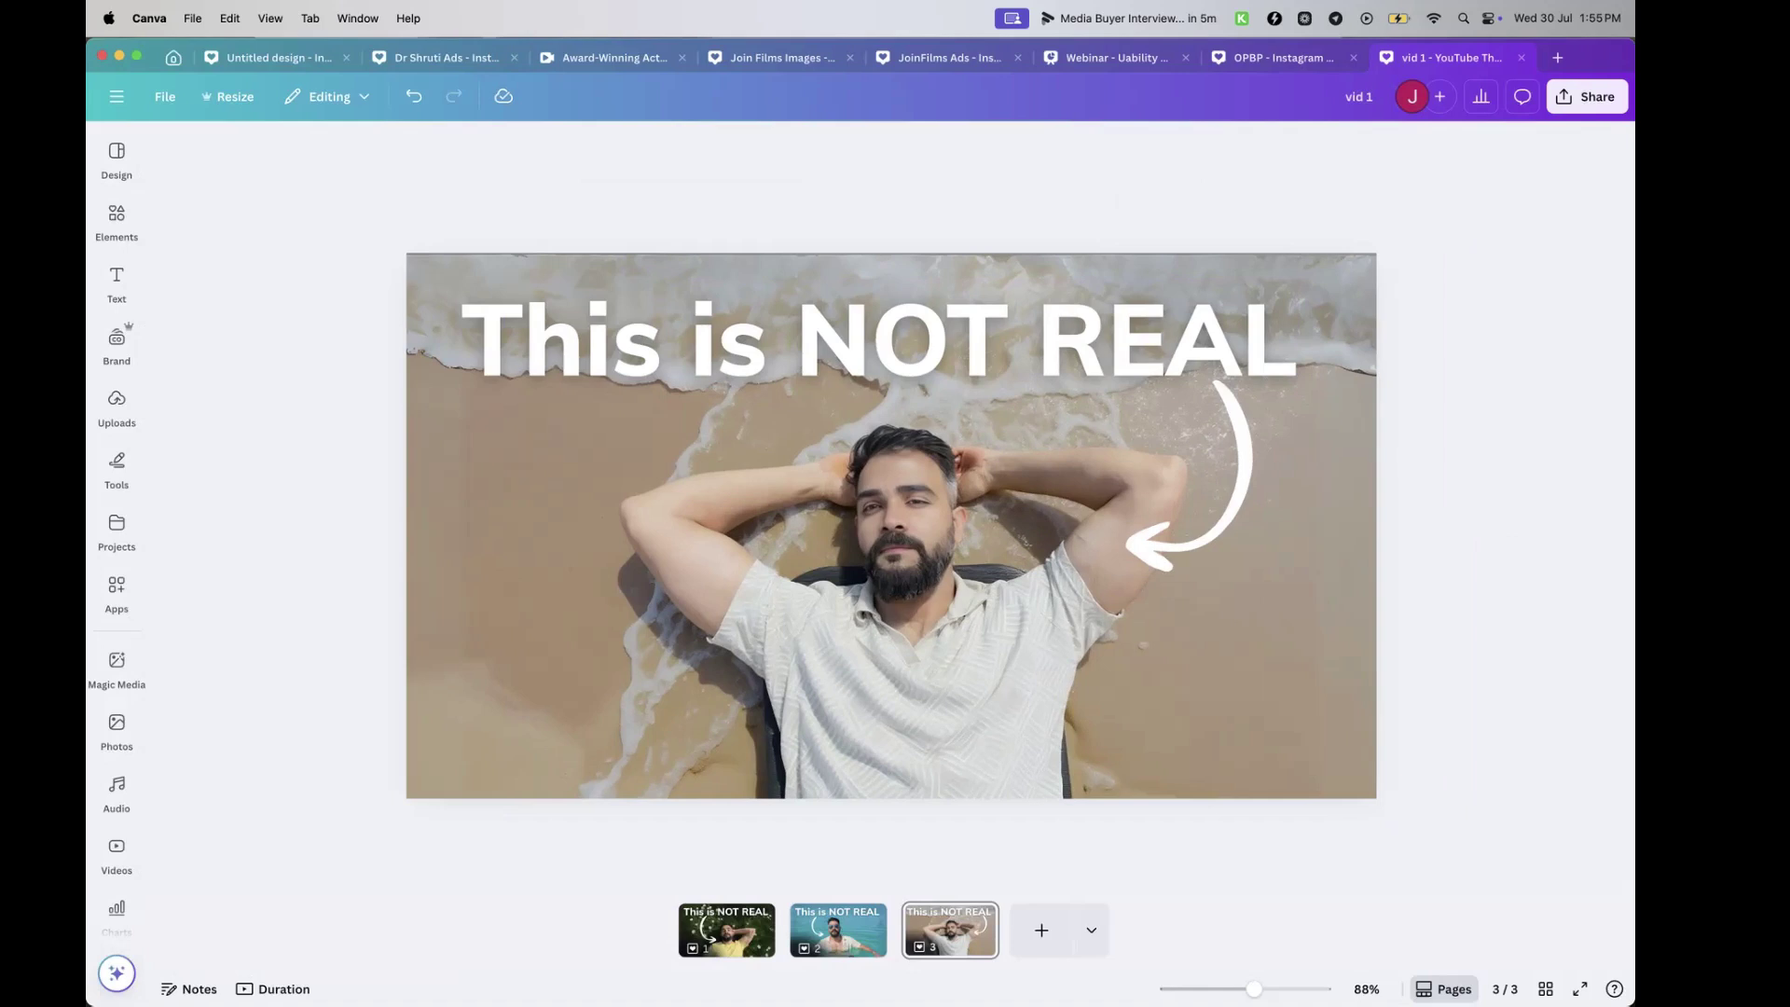
left_click(838, 930)
left_click(727, 929)
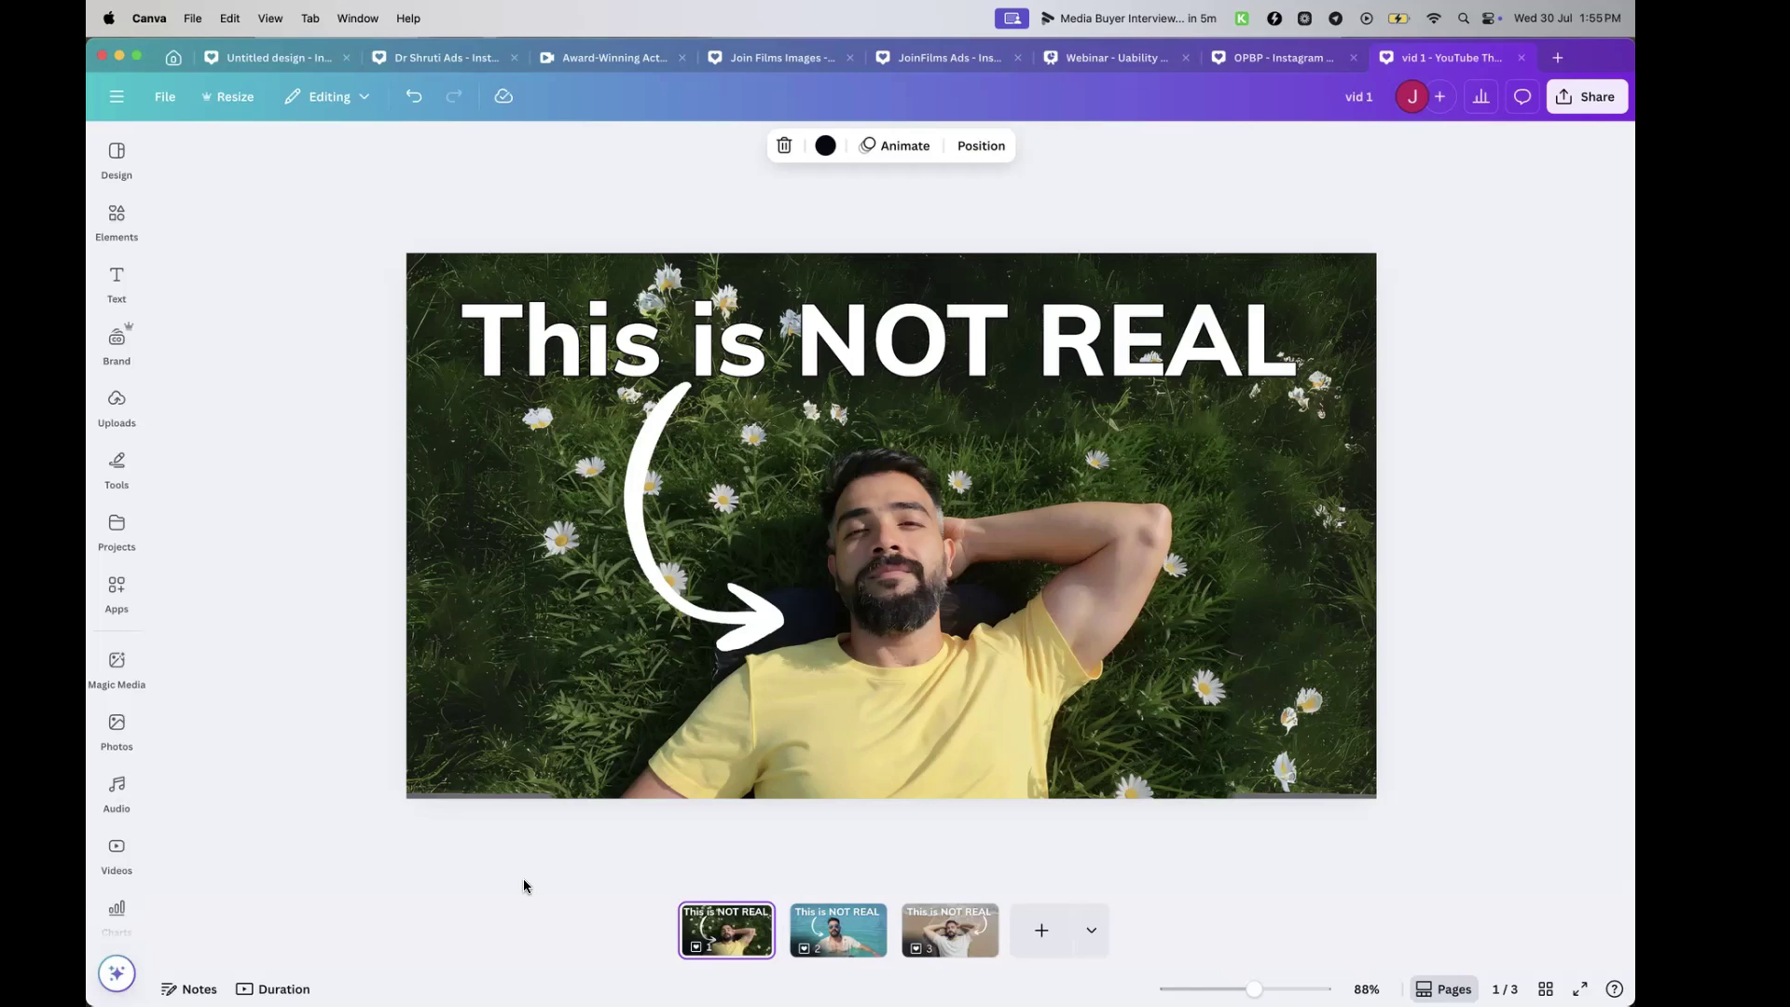
mouse_move(90, 909)
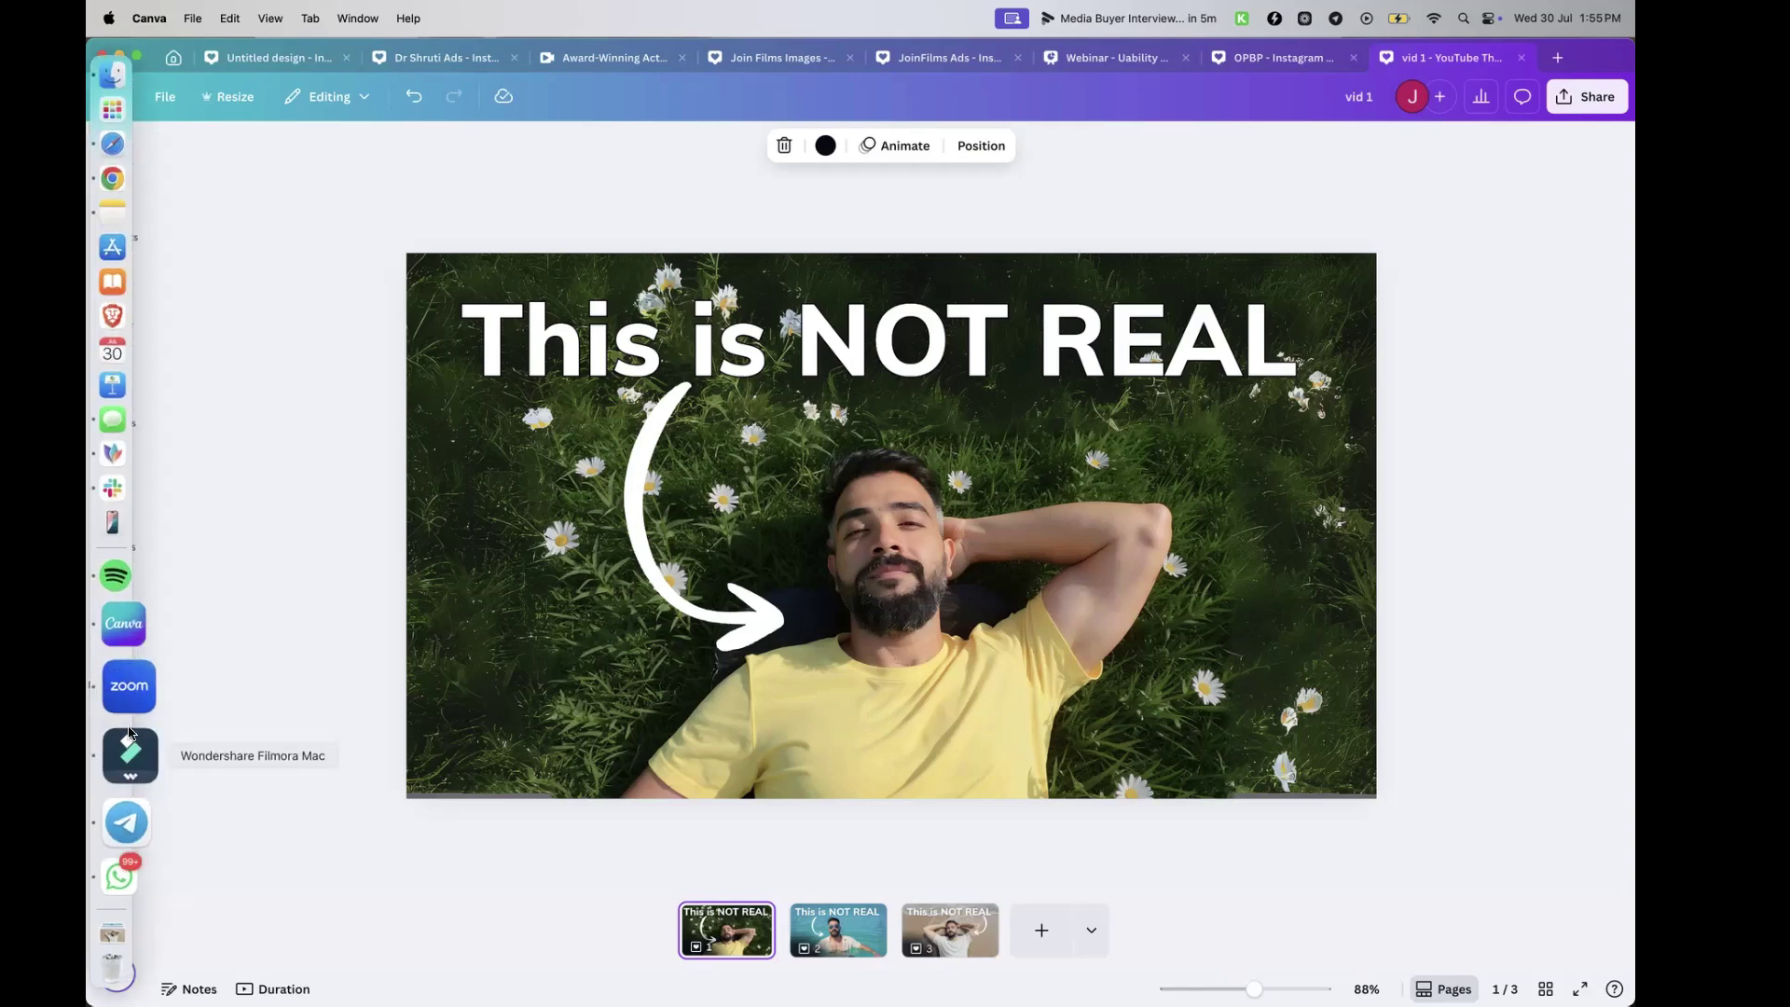
left_click(131, 723)
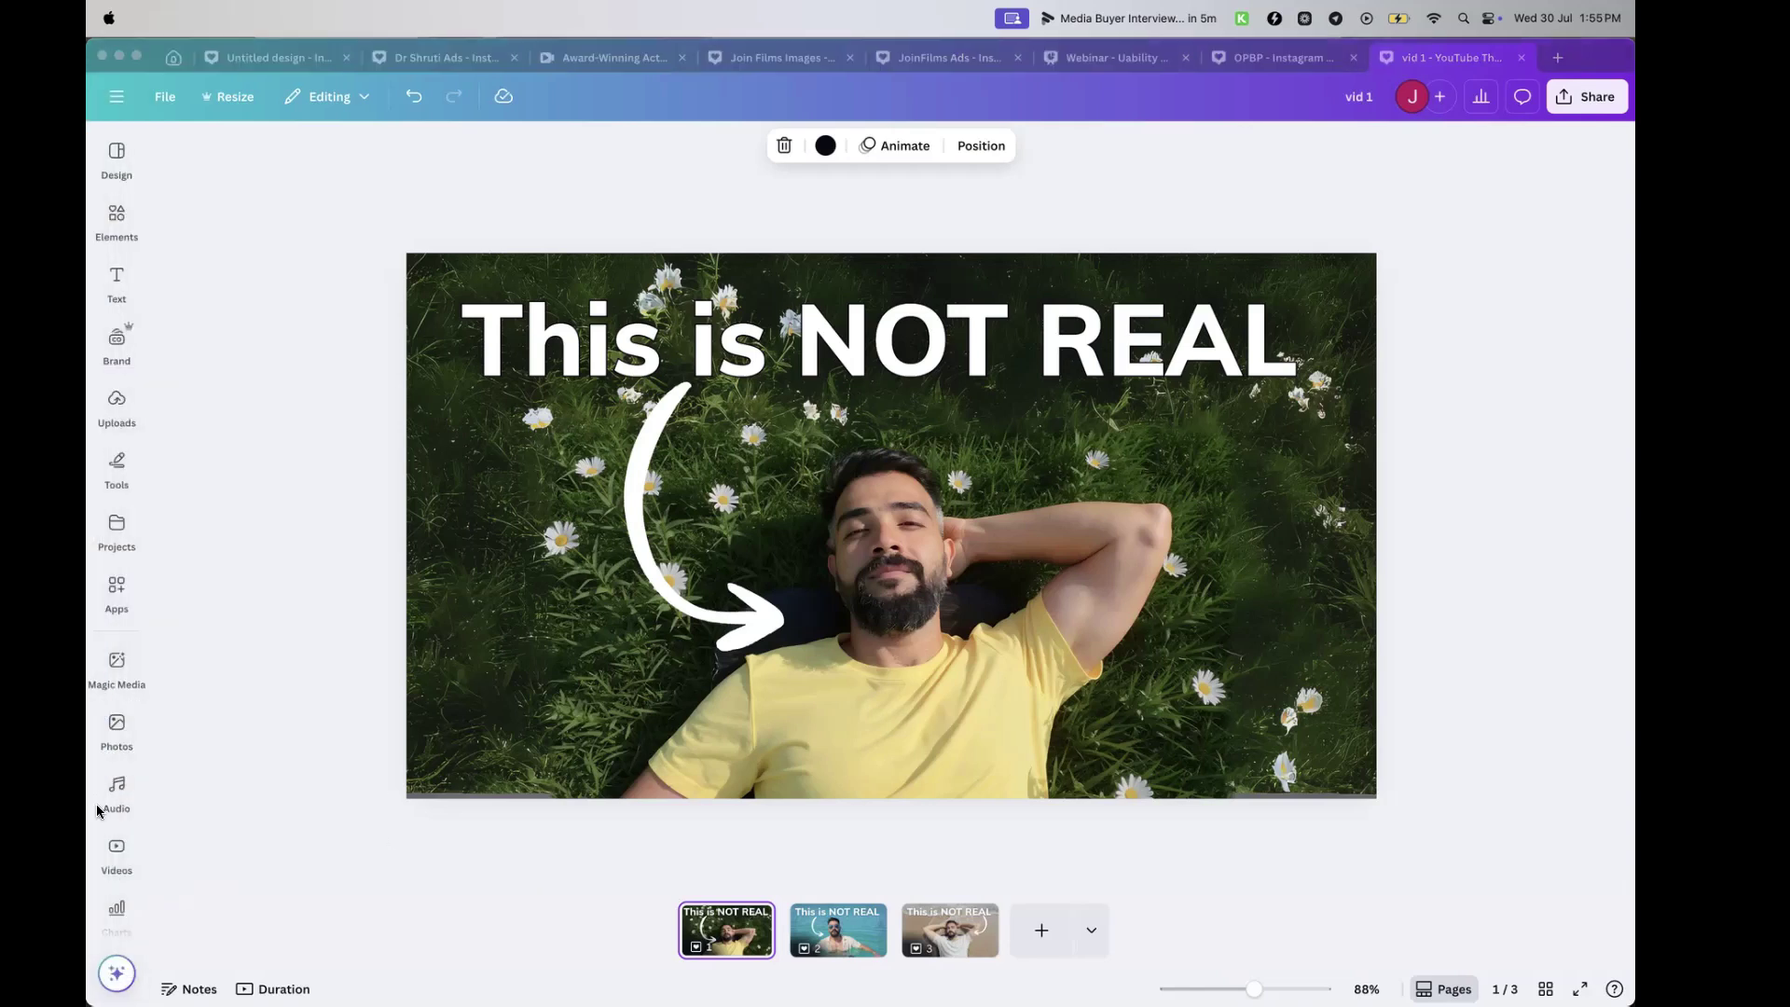